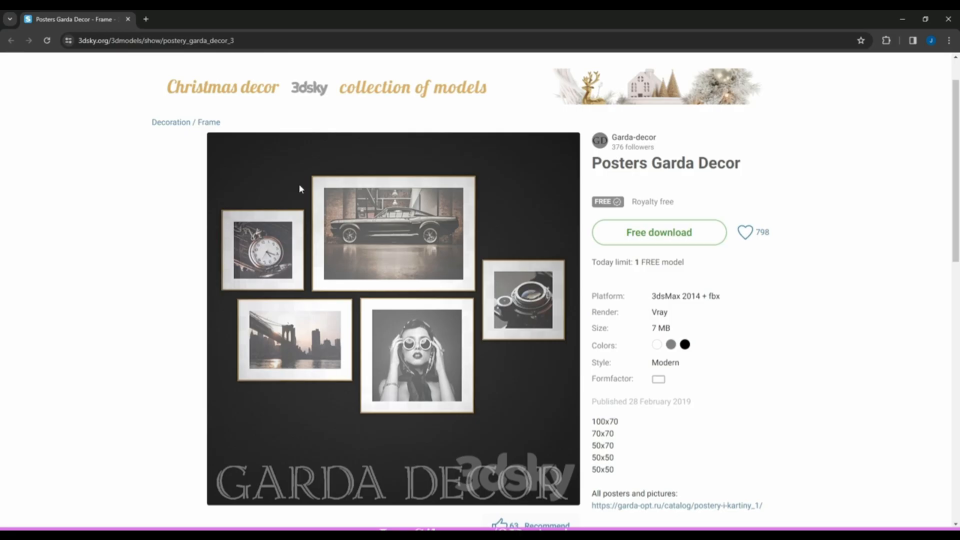
Look over the Posters Garda Decor model page on 3dsky and the home cinema render on the portfolio site.
scroll(562, 228, up, 1)
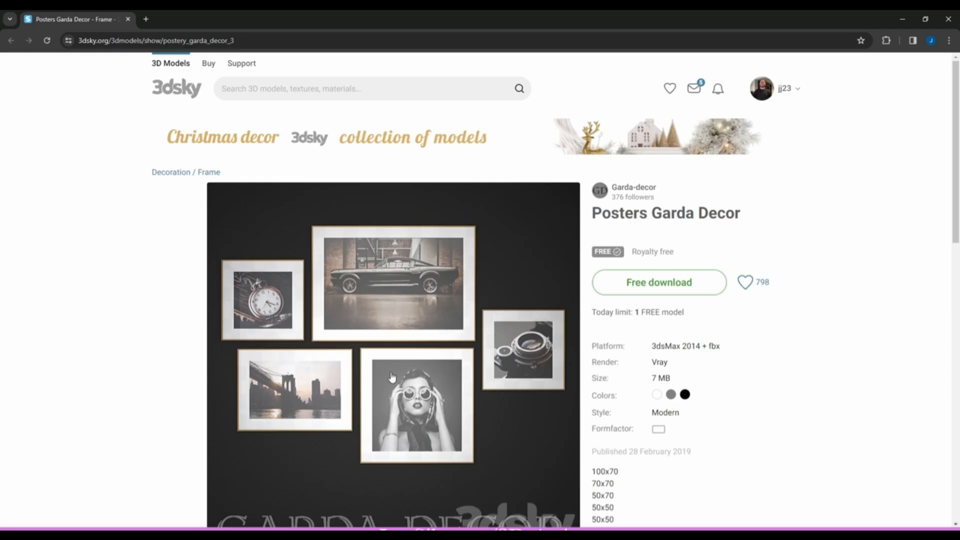
scroll(307, 373, down, 1)
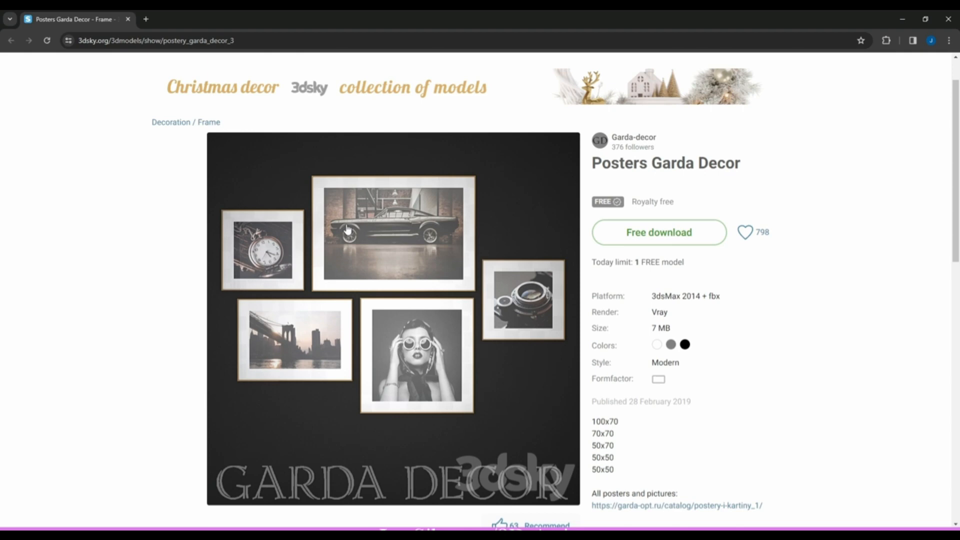
scroll(347, 229, up, 1)
scroll(346, 262, down, 4)
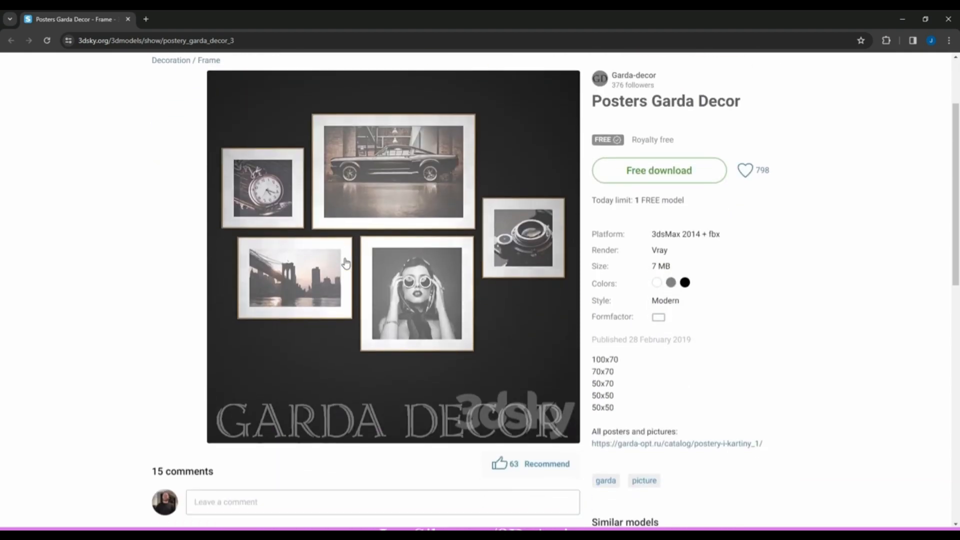
scroll(346, 263, down, 2)
scroll(346, 263, up, 4)
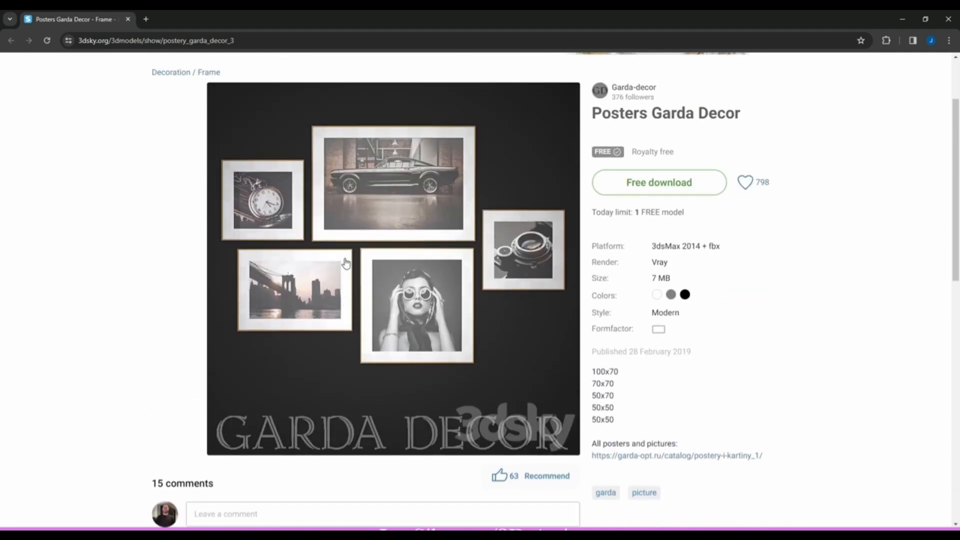
scroll(346, 263, up, 2)
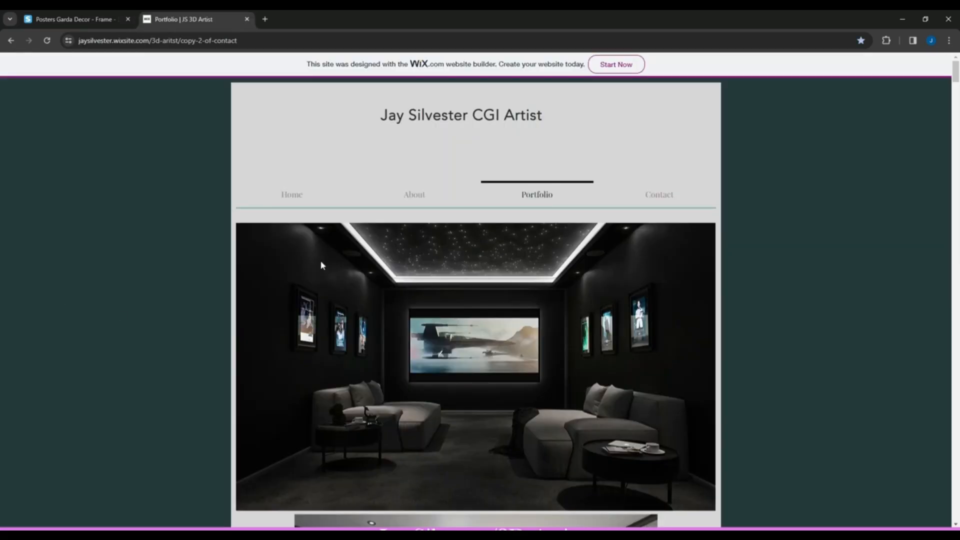
scroll(321, 265, down, 2)
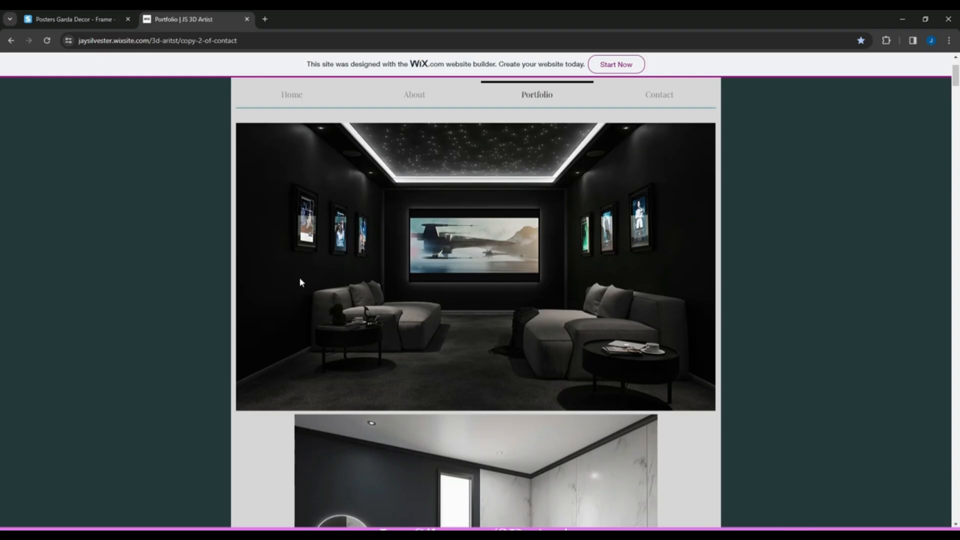
Close the portfolio page and start the free download of the Posters Garda Decor model.
click(246, 19)
scroll(150, 230, down, 2)
click(658, 193)
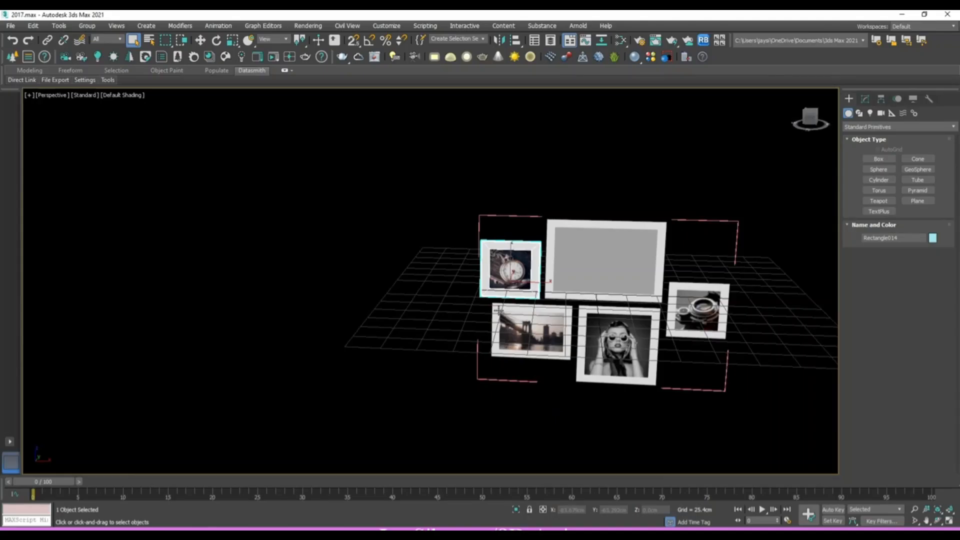
In 3ds Max, relink the scene's missing bitmaps with Relink Bitmaps, searching the 3D Assets Downloaded folder.
scroll(300, 295, up, 5)
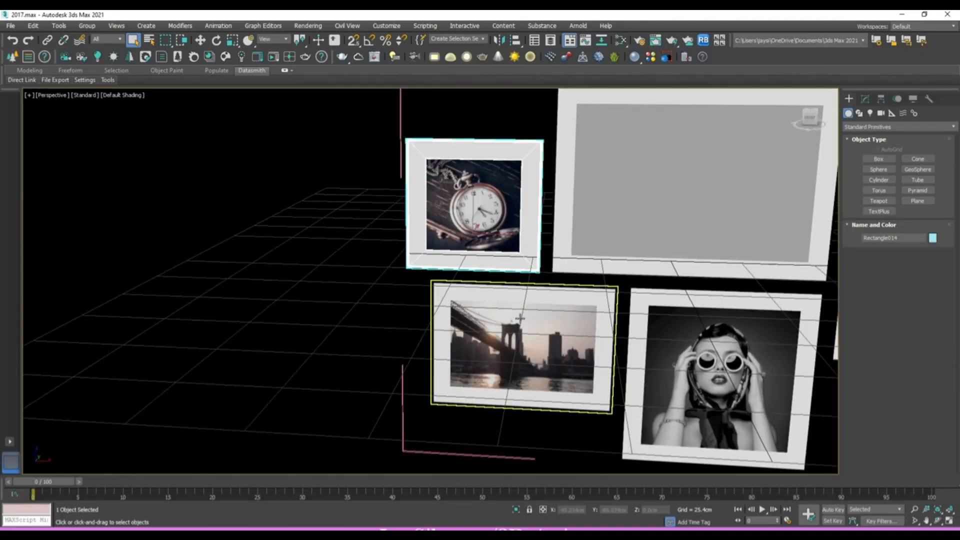
scroll(300, 295, down, 5)
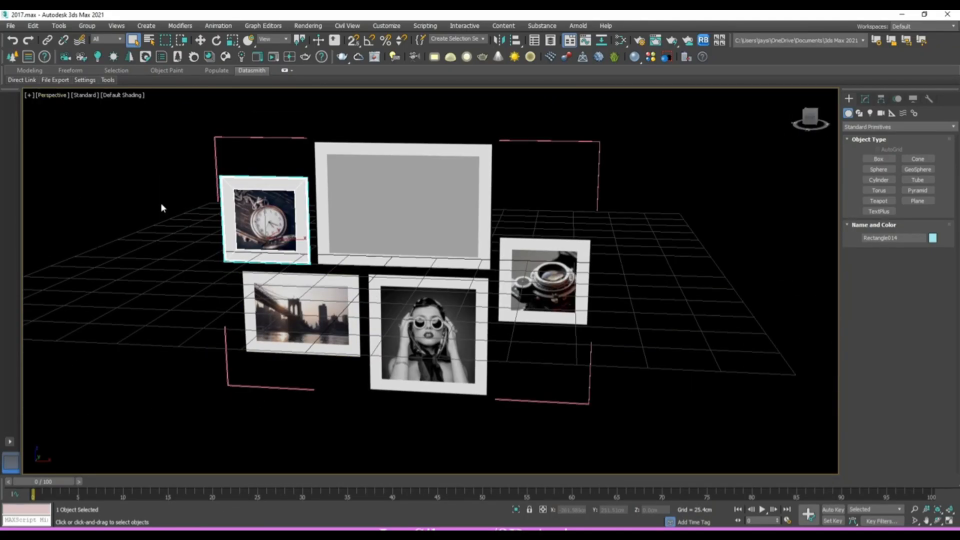
click(274, 321)
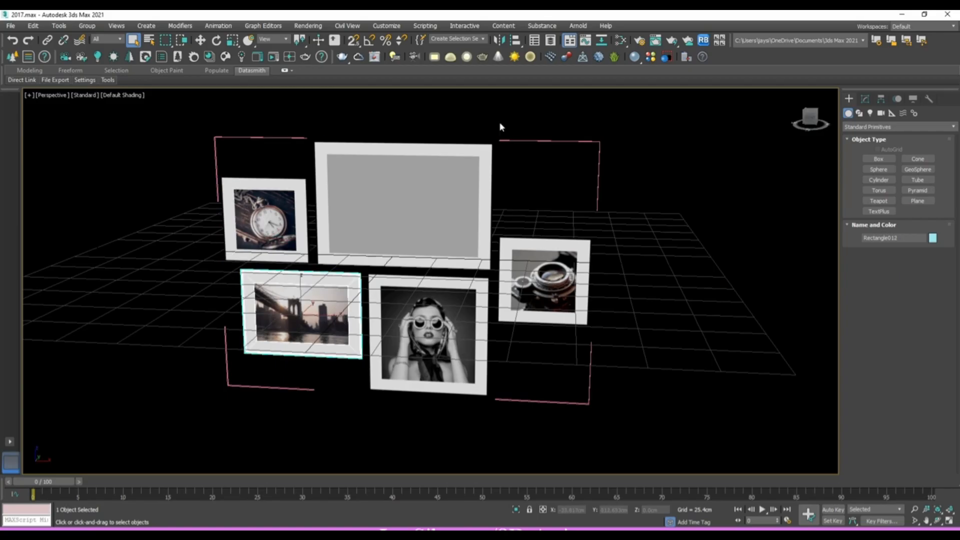
click(703, 41)
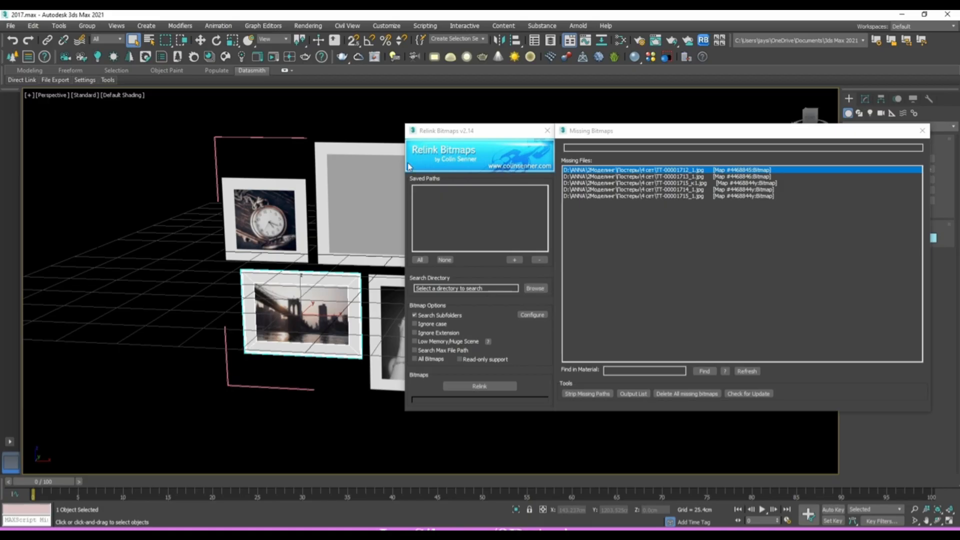
click(534, 289)
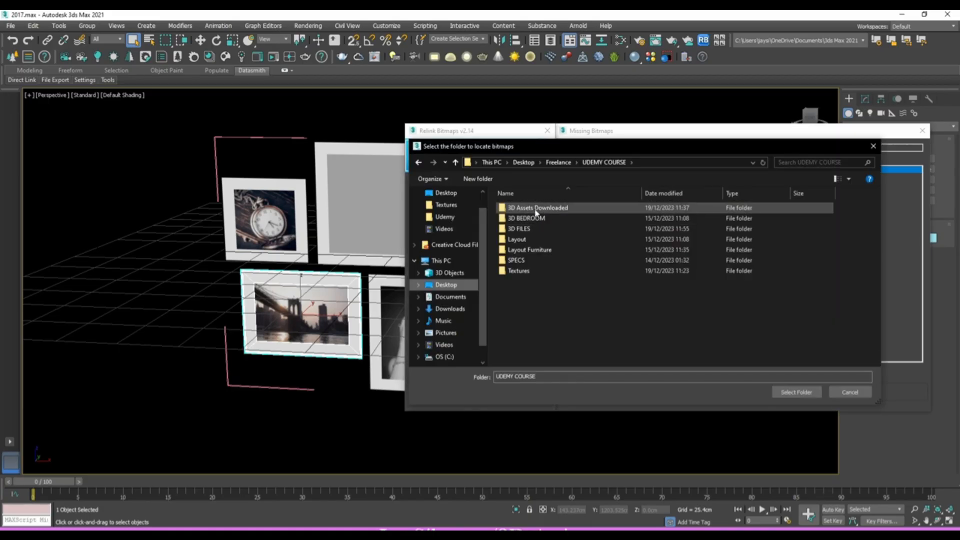
click(525, 209)
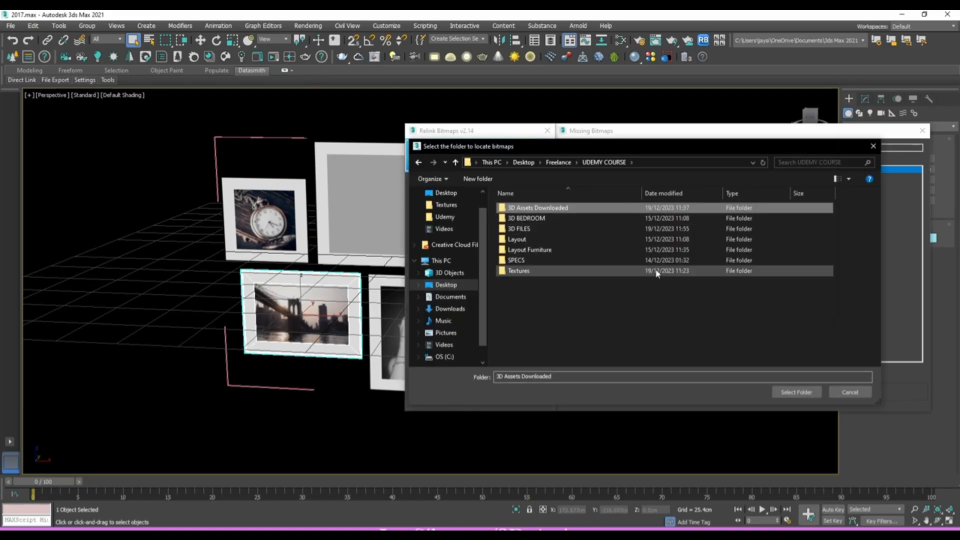
click(773, 394)
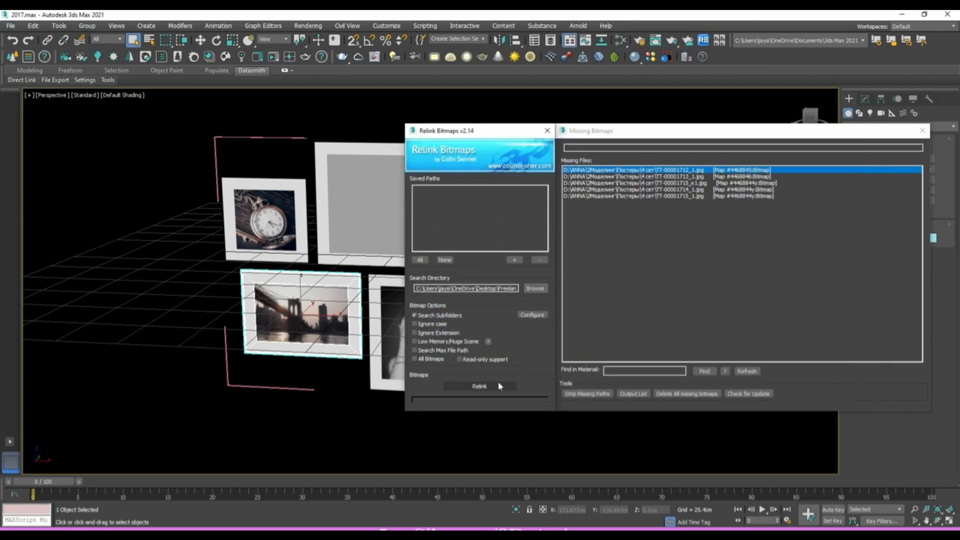
click(499, 386)
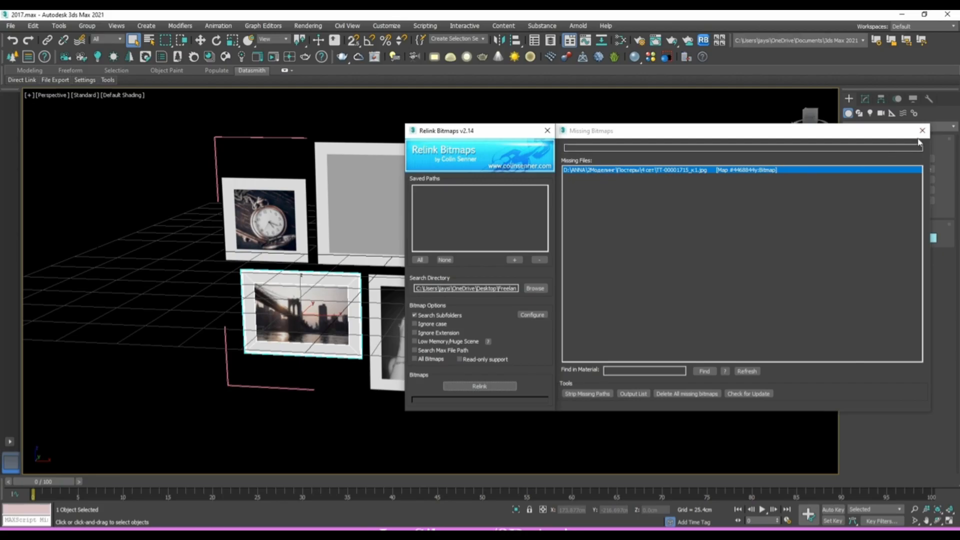
click(923, 131)
Load the car photo from the Frame folder into the bitmap map of the large empty frame's material.
scroll(370, 218, up, 3)
click(370, 219)
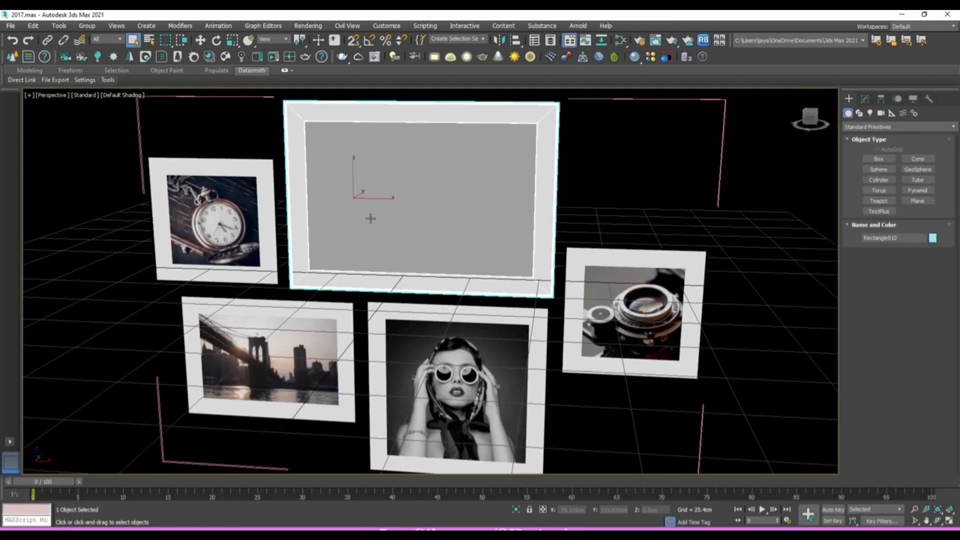
key(m)
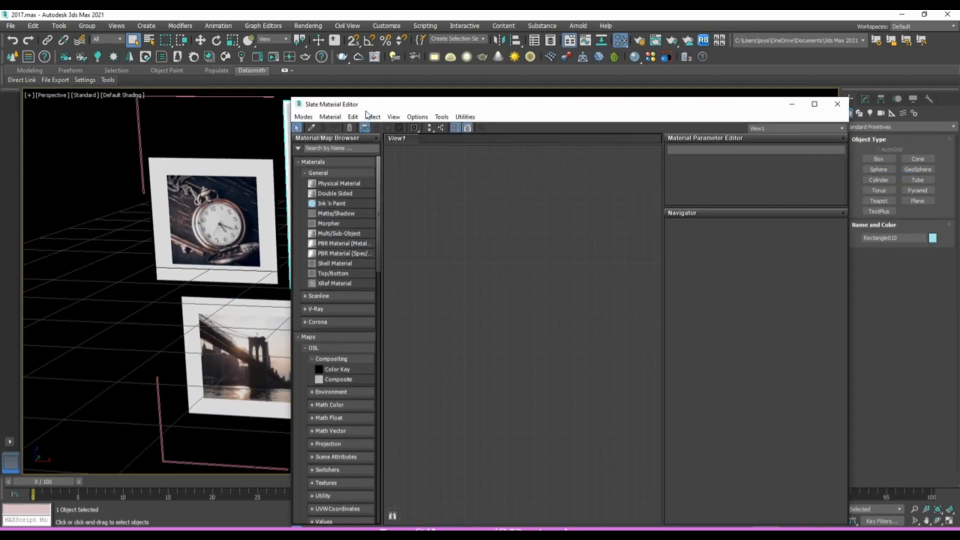
drag(371, 108, 514, 100)
key(w)
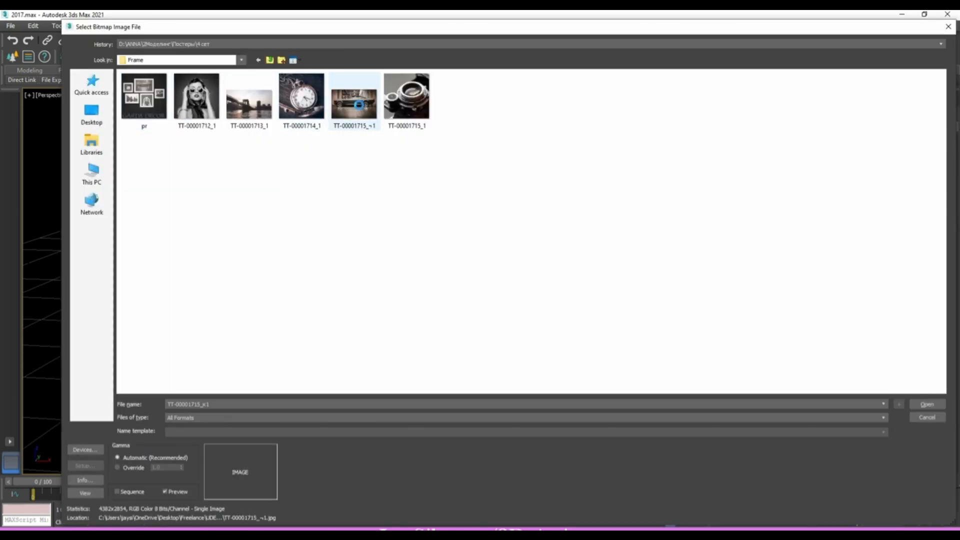
double_click(360, 109)
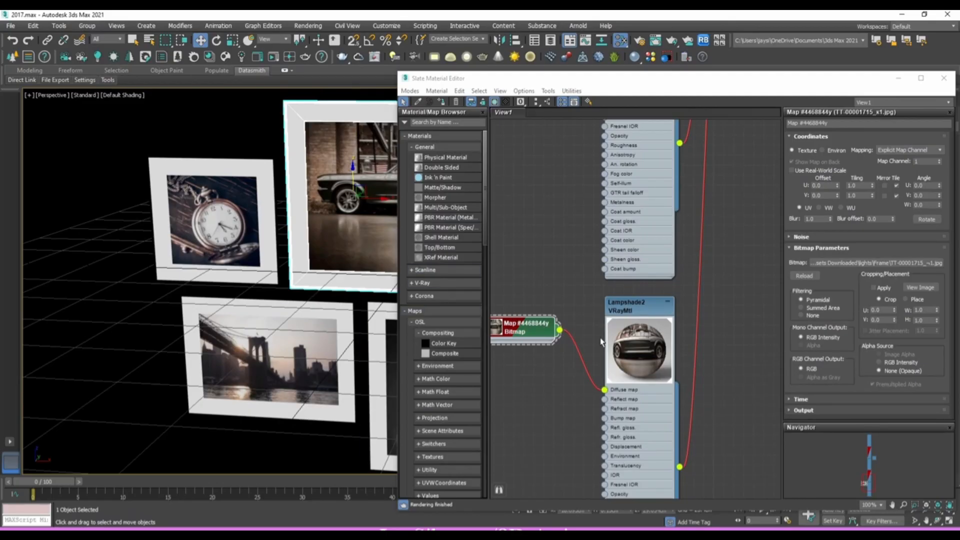
Insert a Color Correction map between the car bitmap and the diffuse map of the Lampshade2 material.
drag(532, 334, 542, 344)
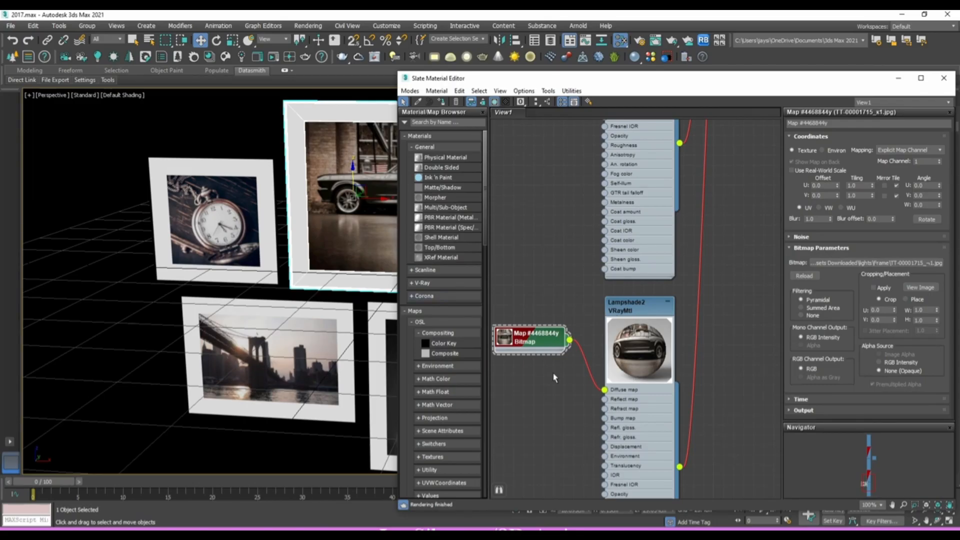
click(468, 124)
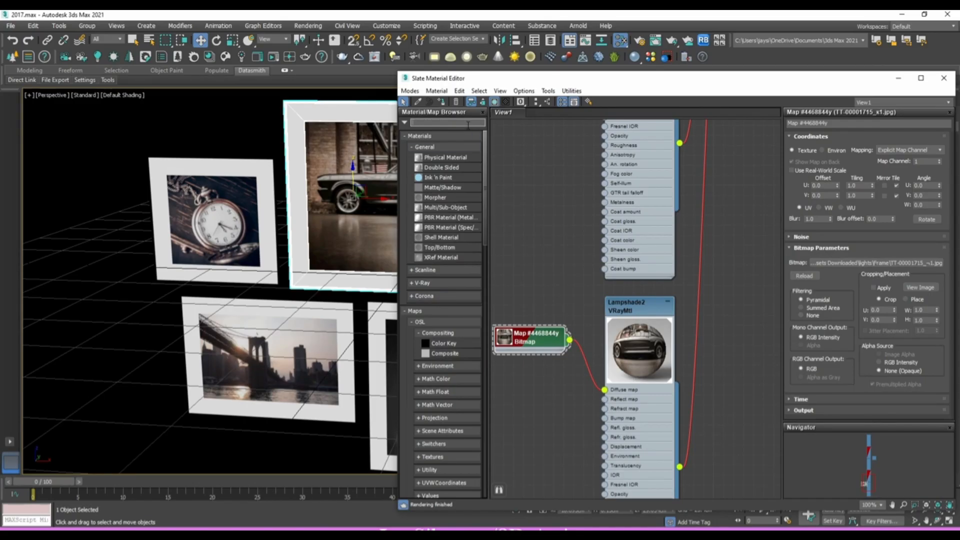
text(colo)
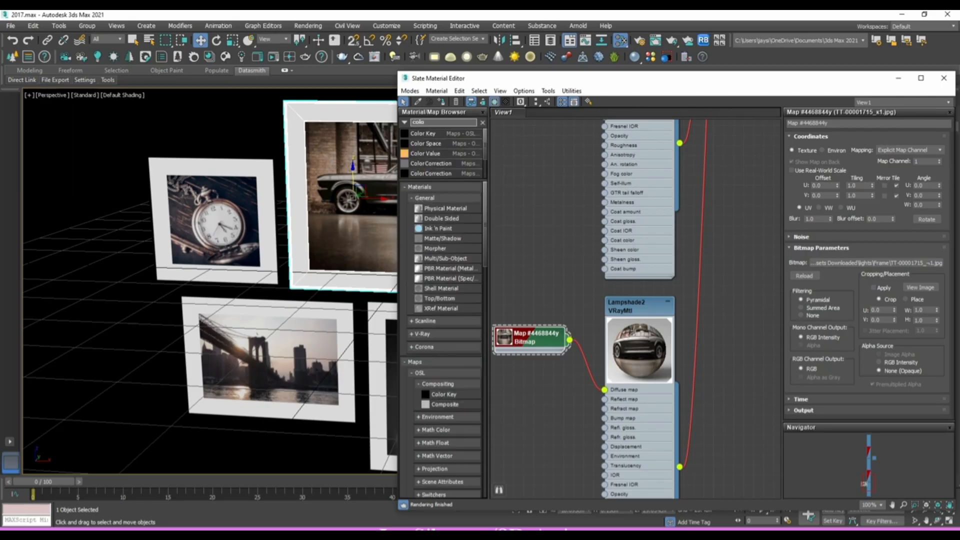
drag(438, 173, 575, 278)
drag(605, 390, 535, 291)
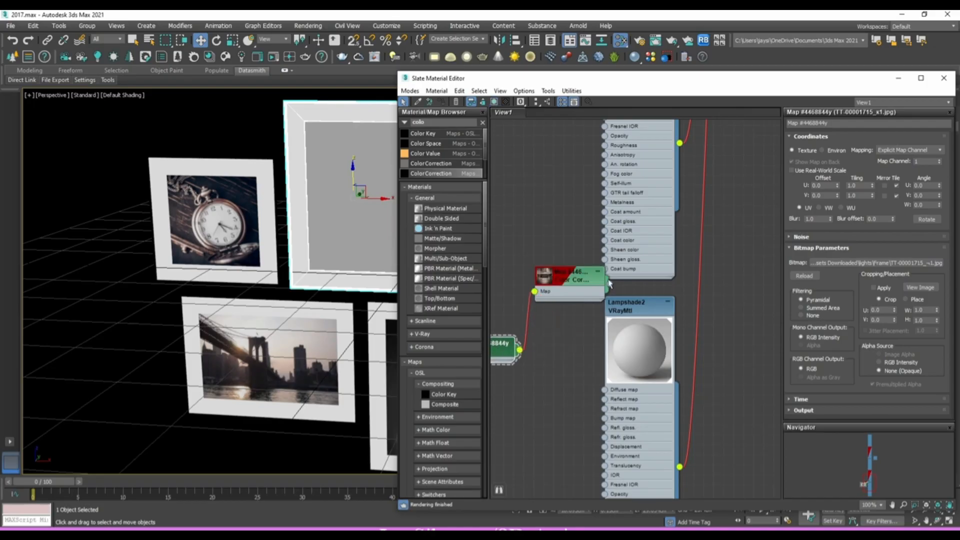
drag(611, 284, 606, 385)
click(596, 382)
drag(609, 284, 605, 390)
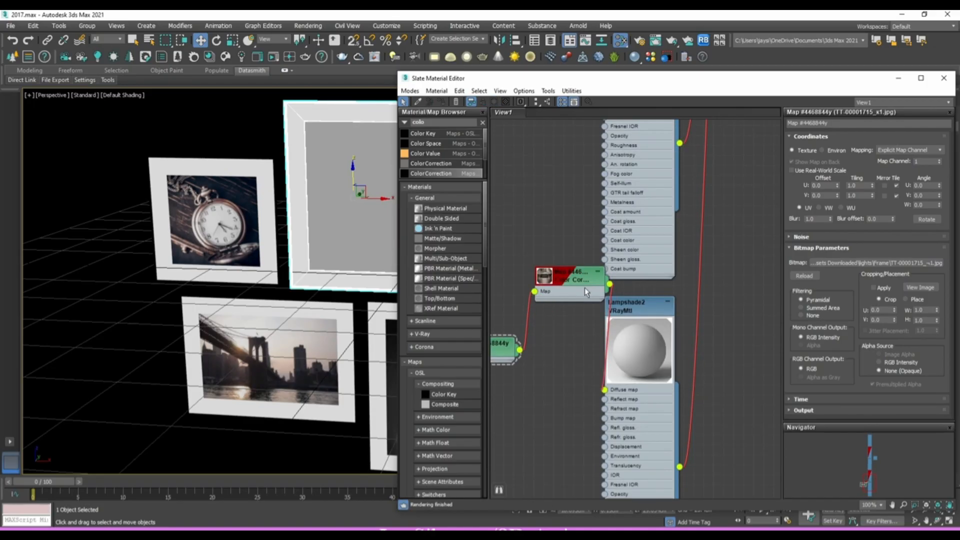
Show the Lampshade2 material in the viewport and set its Color Correction to Advanced lightness with saturation -100.
double_click(587, 295)
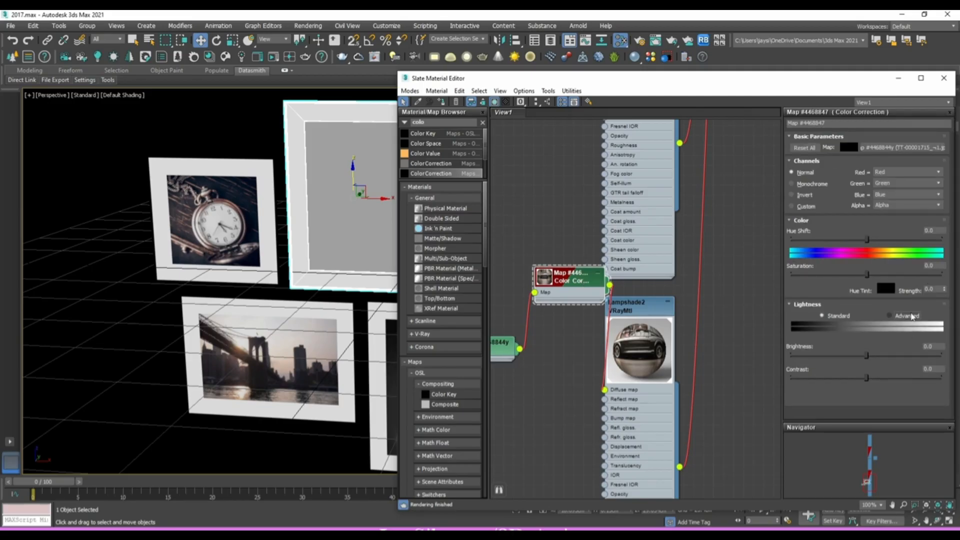
click(910, 316)
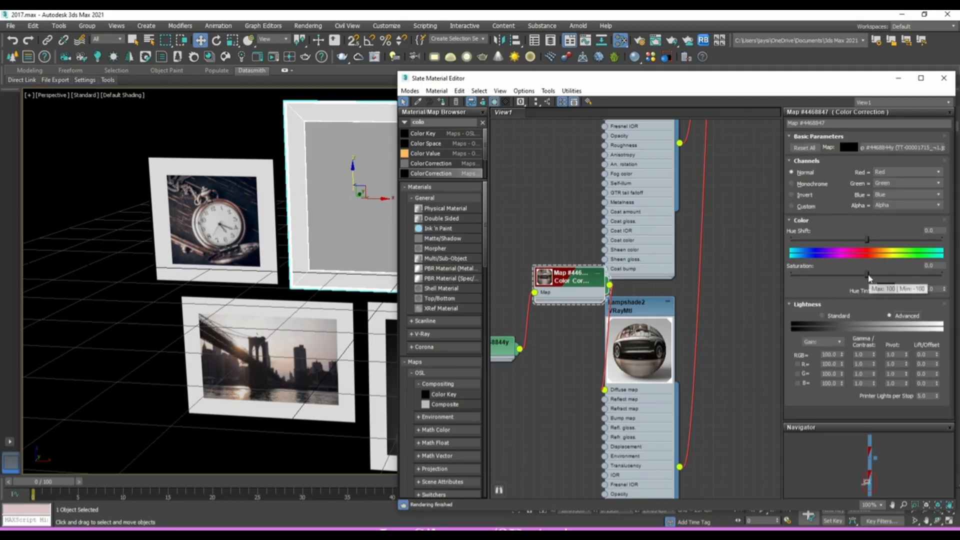
click(623, 306)
click(494, 102)
click(503, 114)
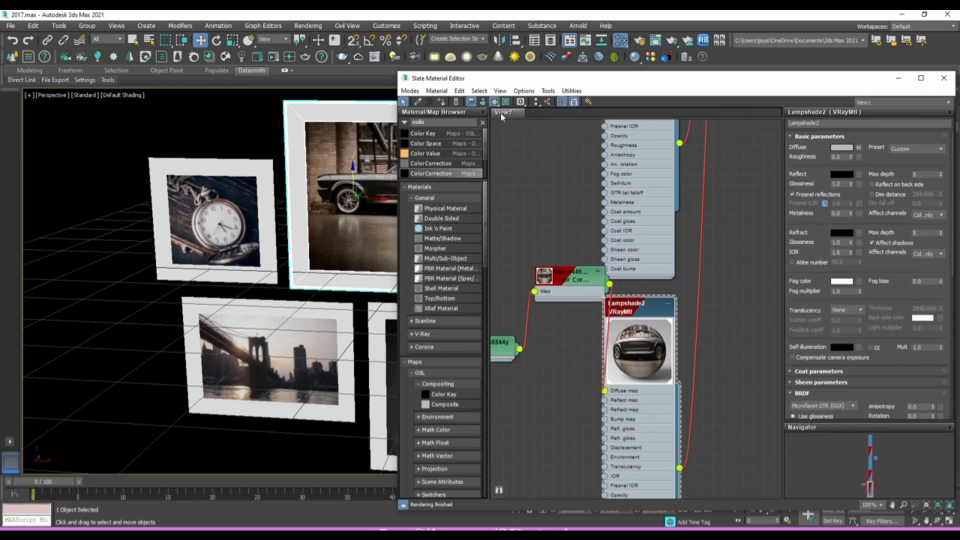
double_click(572, 292)
drag(866, 275, 781, 276)
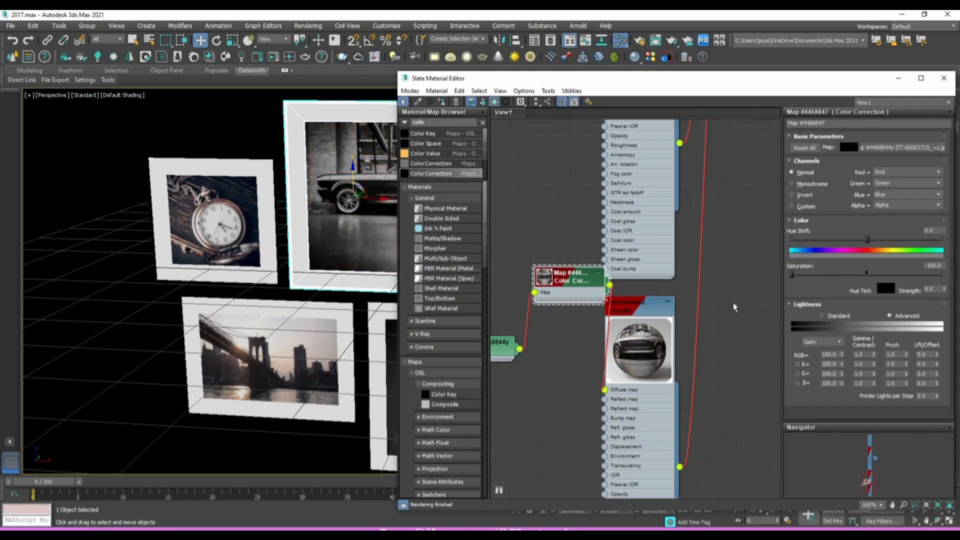
drag(579, 284, 528, 334)
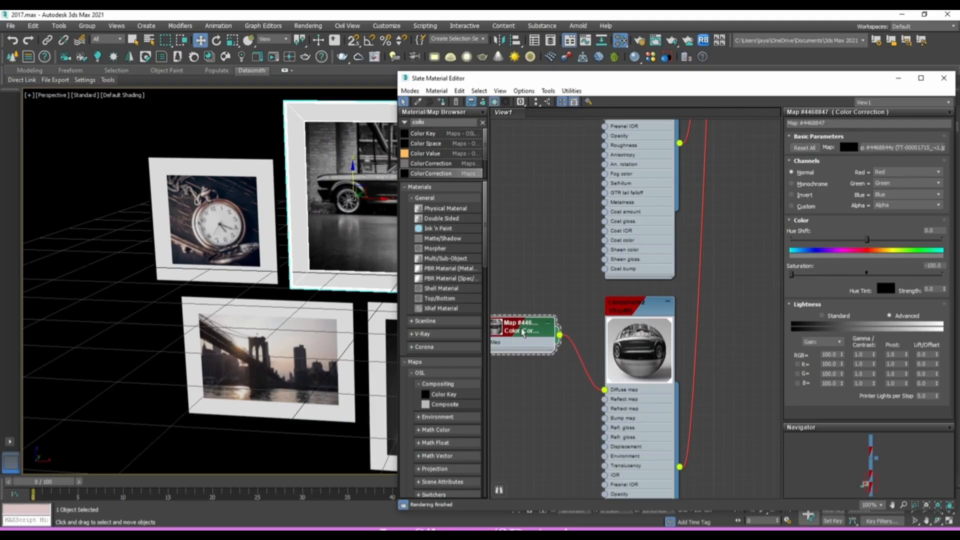
Pick the bridge picture frame's material into the node view and reposition its Multi/Sub-Object node.
click(333, 327)
click(421, 101)
click(288, 346)
scroll(620, 331, down, 8)
scroll(620, 332, down, 3)
scroll(620, 330, up, 3)
drag(618, 321, 586, 205)
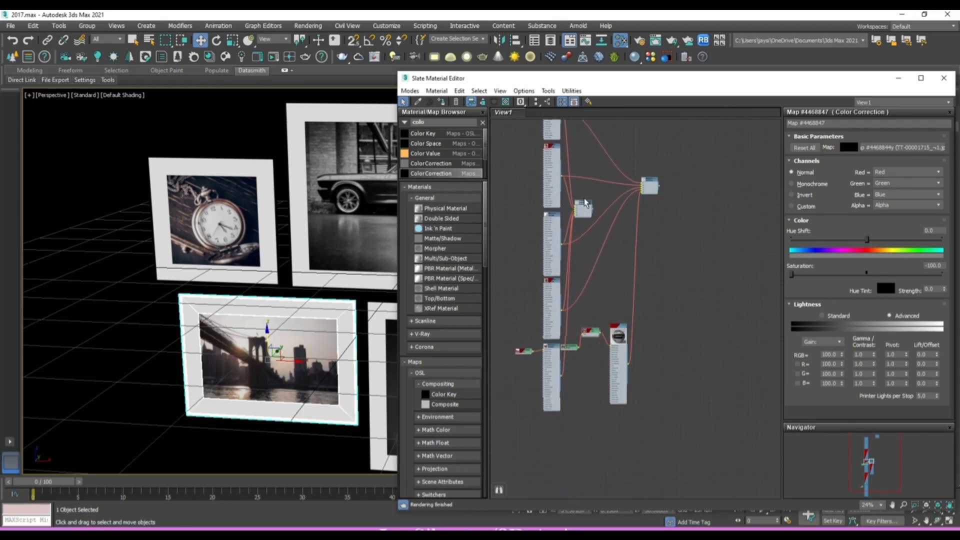
Duplicate the car's Color Correction map and insert the copy between the bridge bitmap and its material's diffuse map.
scroll(515, 350, up, 5)
click(707, 306)
click(710, 292)
shift+drag(709, 305, 693, 271)
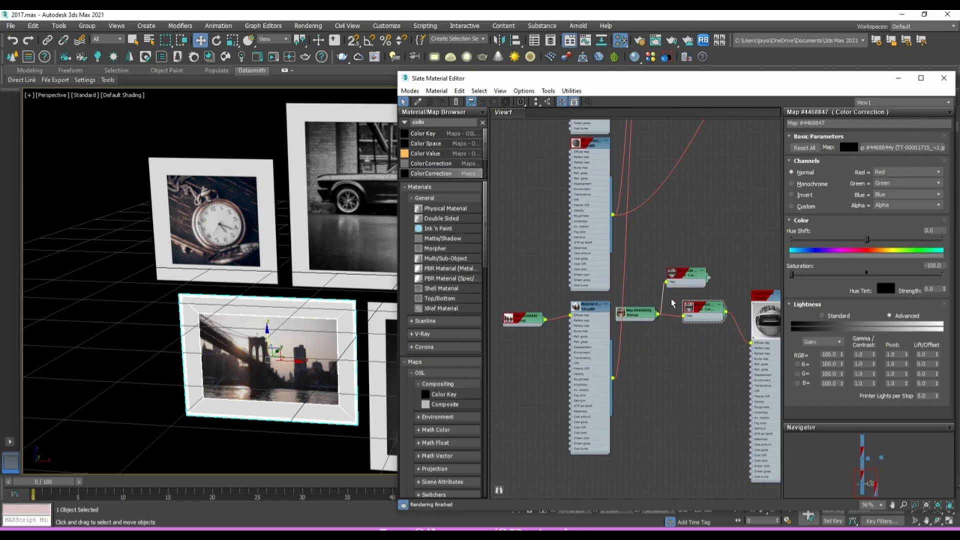
mouse_move(685, 274)
mouse_down()
mouse_move(555, 290)
mouse_move(555, 311)
mouse_move(545, 303)
mouse_up()
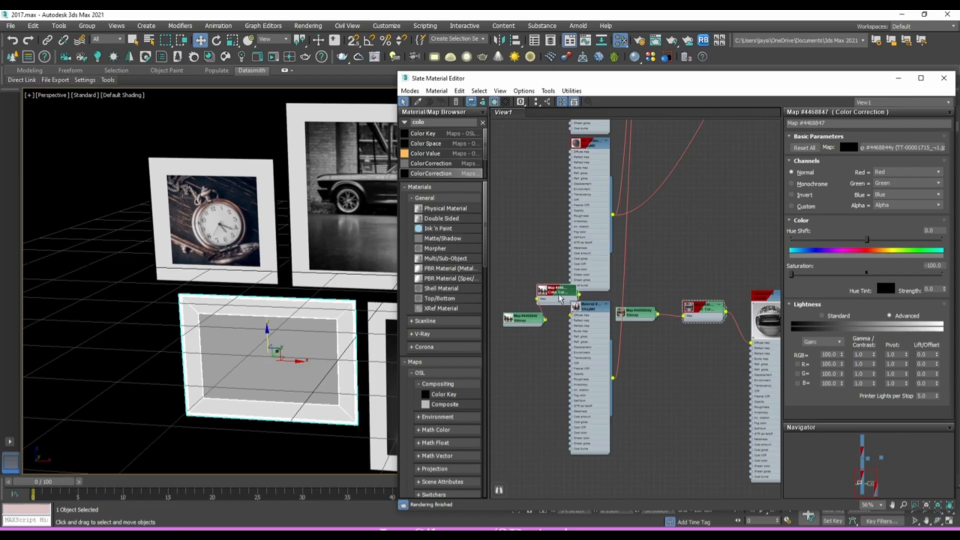
Show the bridge picture's shaded VRayMtl in the viewport through its Multi/Sub-Object material.
double_click(558, 295)
click(436, 91)
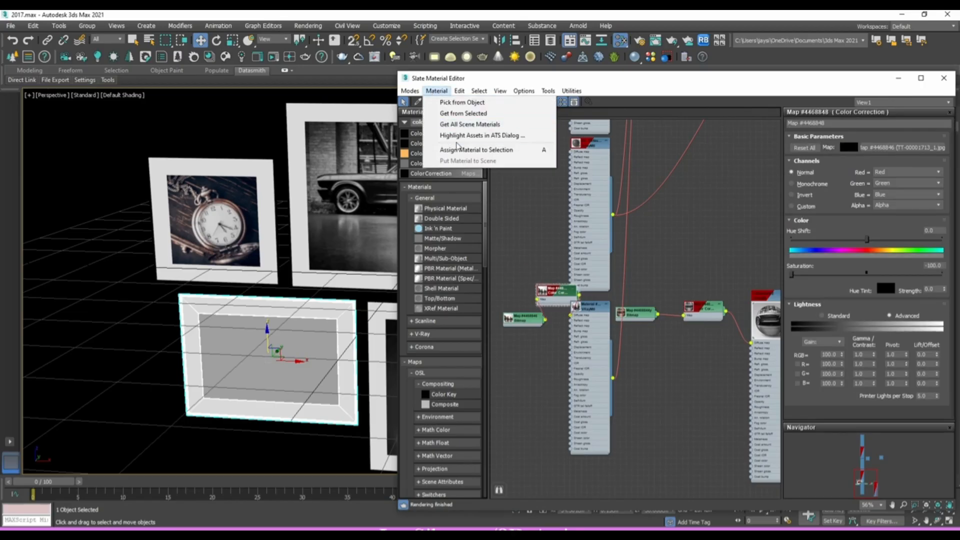
click(483, 80)
click(561, 282)
double_click(598, 306)
click(521, 102)
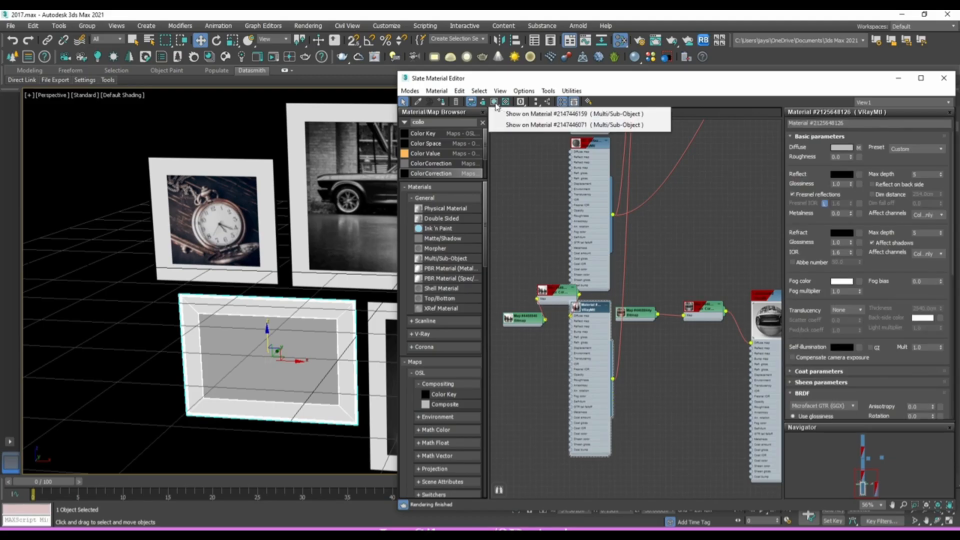
click(530, 118)
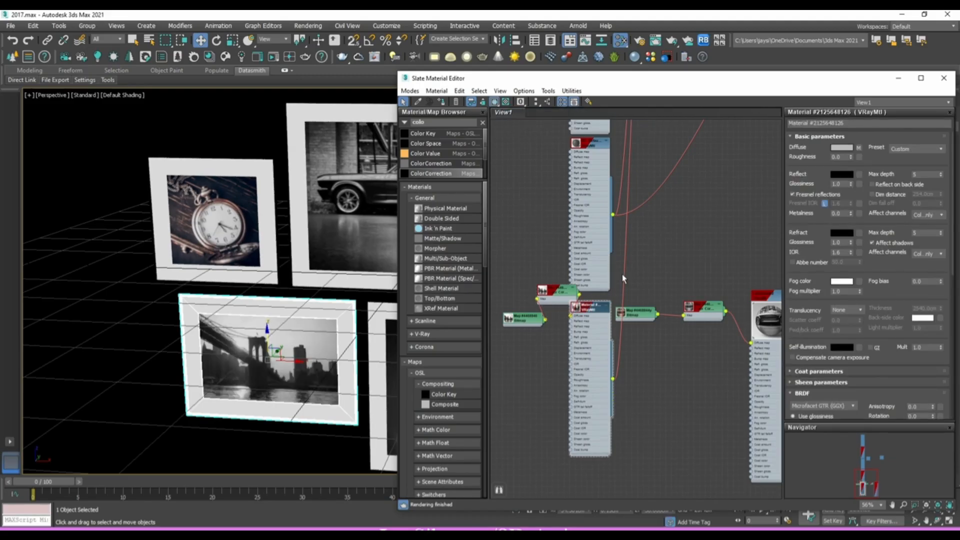
Open the parameters of the gold-coloured VRayMtl near the start of the bridge picture's Multi/Sub-Object material chain.
scroll(615, 309, down, 6)
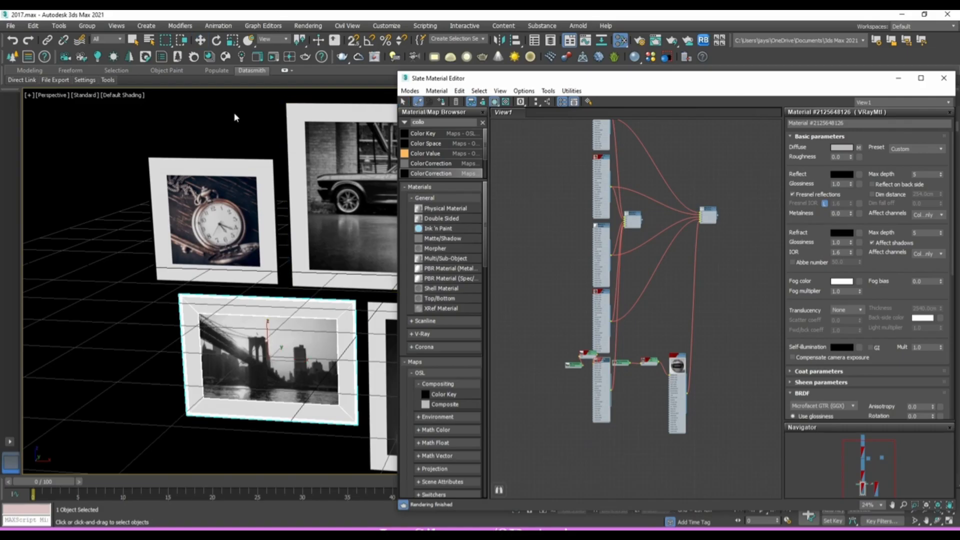
middle_drag(625, 157, 552, 217)
scroll(527, 201, up, 7)
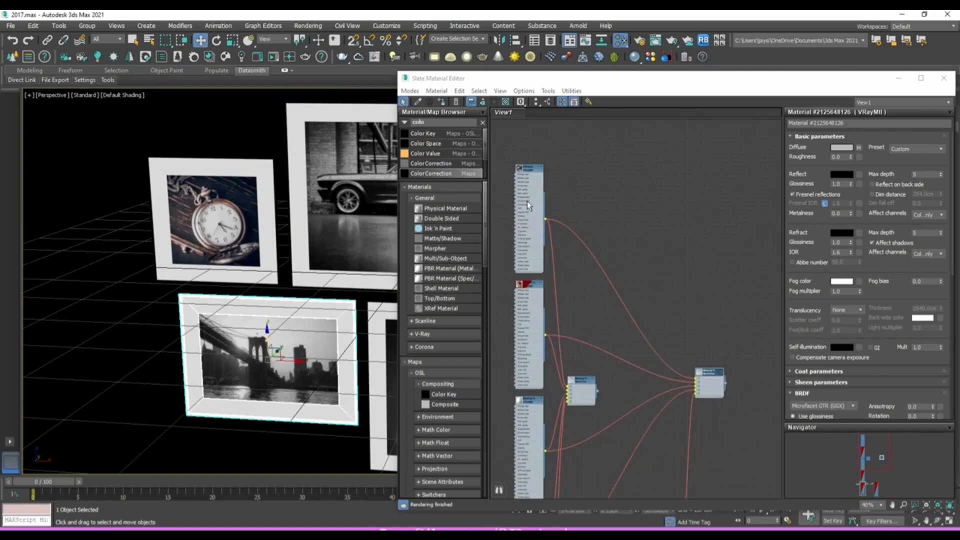
scroll(542, 265, up, 5)
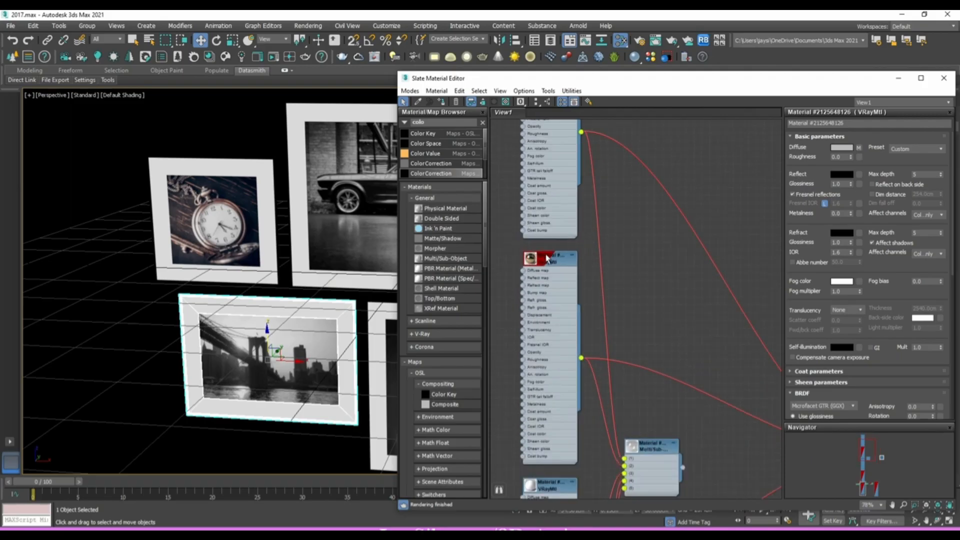
click(542, 260)
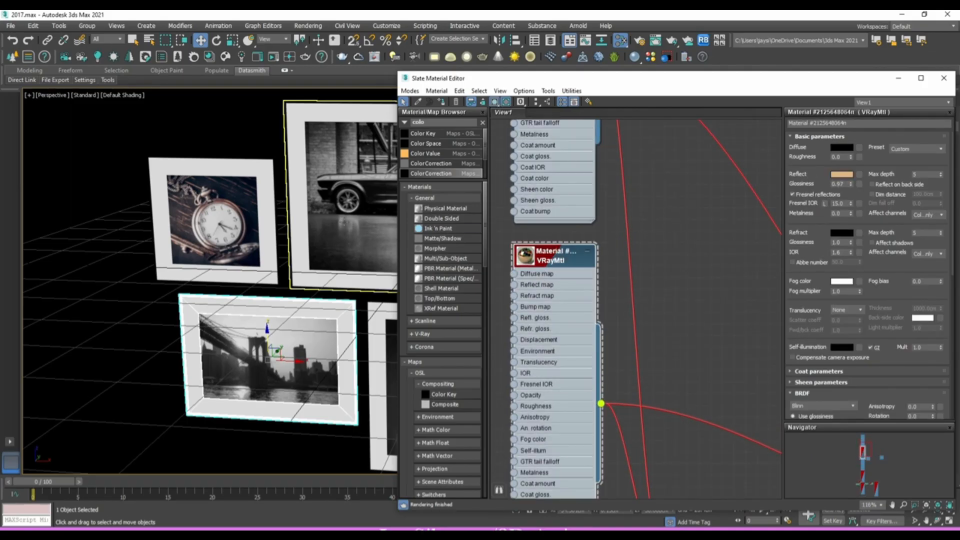
Turn the scene view to an angled orthographic view of the frames and set the viewport shading to Standard.
key(t)
scroll(210, 204, down, 2)
alt+middle_drag(278, 287, 210, 160)
click(138, 95)
click(150, 104)
click(90, 95)
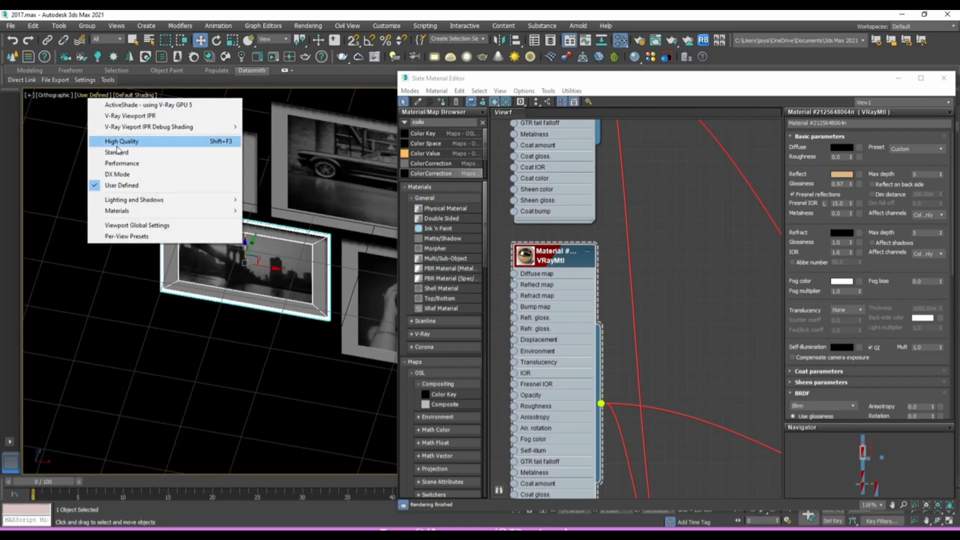
click(117, 152)
Select the clock picture's frame and toggle edged faces to examine the moulding at its upper corner.
scroll(313, 125, up, 10)
click(323, 144)
key(F4)
scroll(358, 178, up, 3)
scroll(359, 180, down, 2)
Keep the gold VRayMtl's diffuse black and change its reflection colour to neutral dark grey with value 7.
click(560, 264)
click(839, 150)
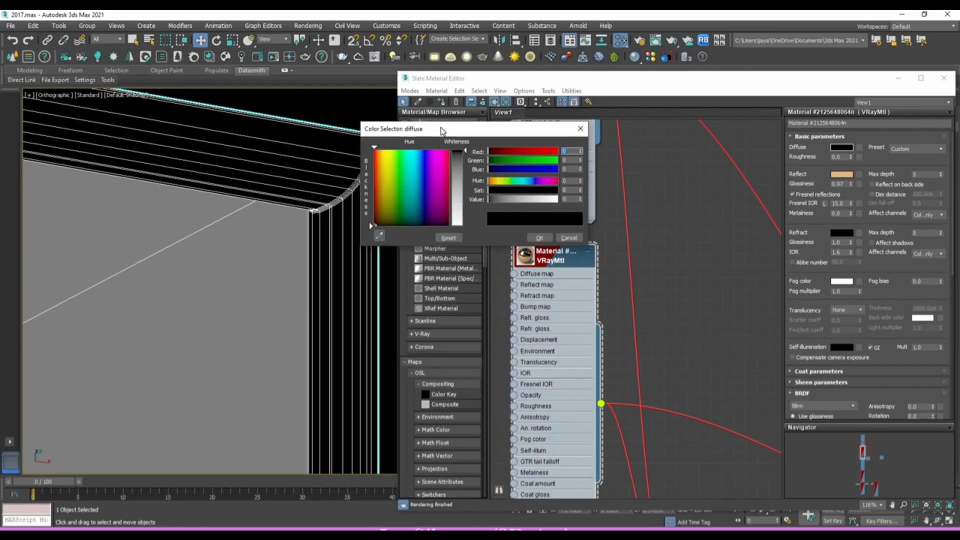
click(536, 238)
click(842, 174)
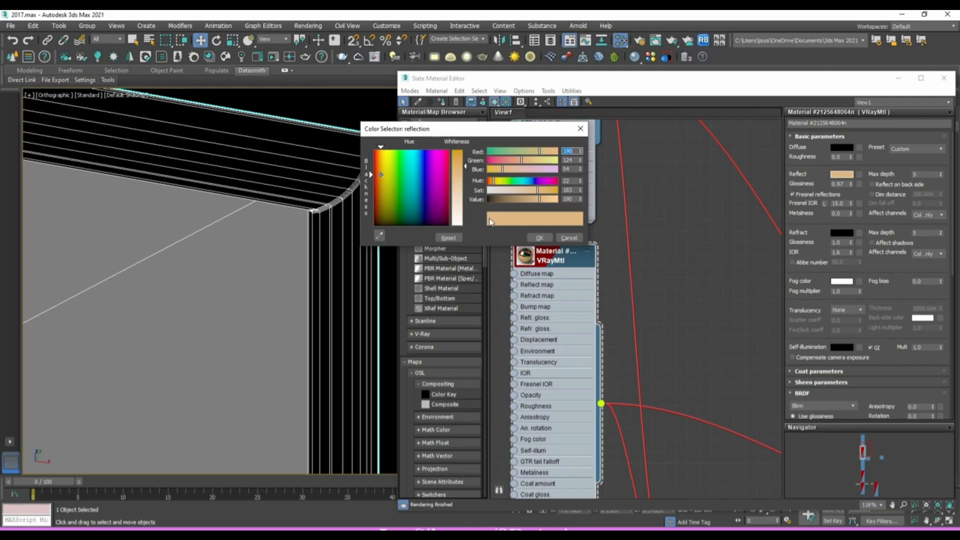
right_click(580, 182)
right_click(580, 191)
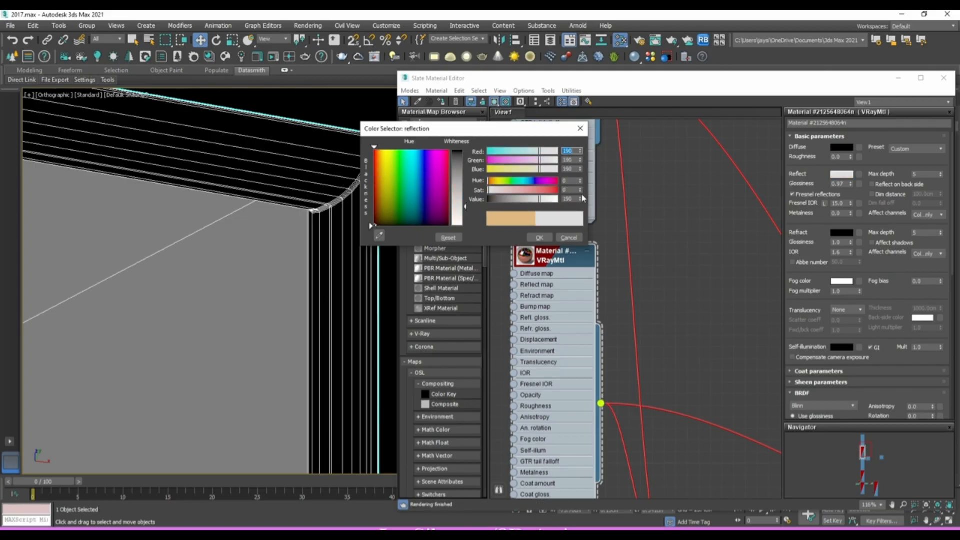
right_click(581, 199)
click(550, 239)
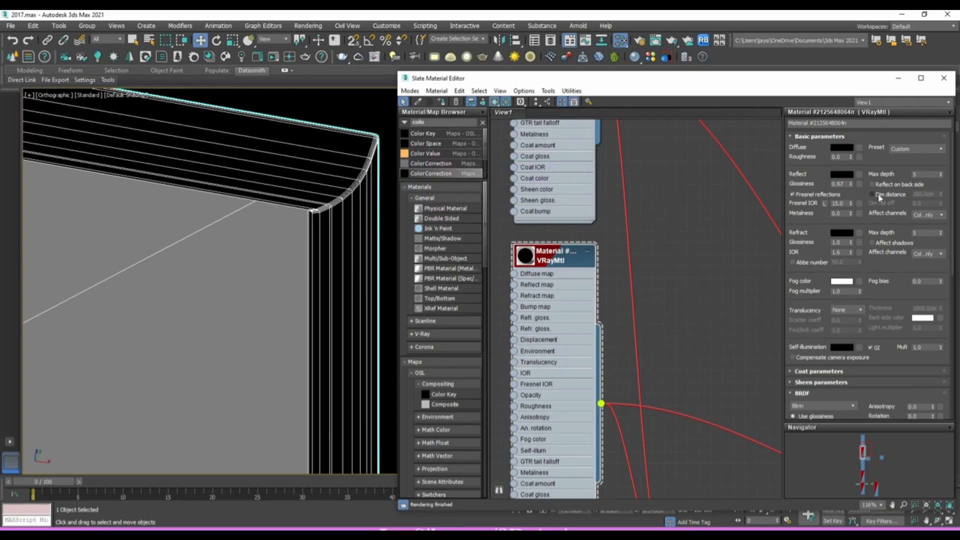
click(842, 175)
drag(461, 156, 460, 151)
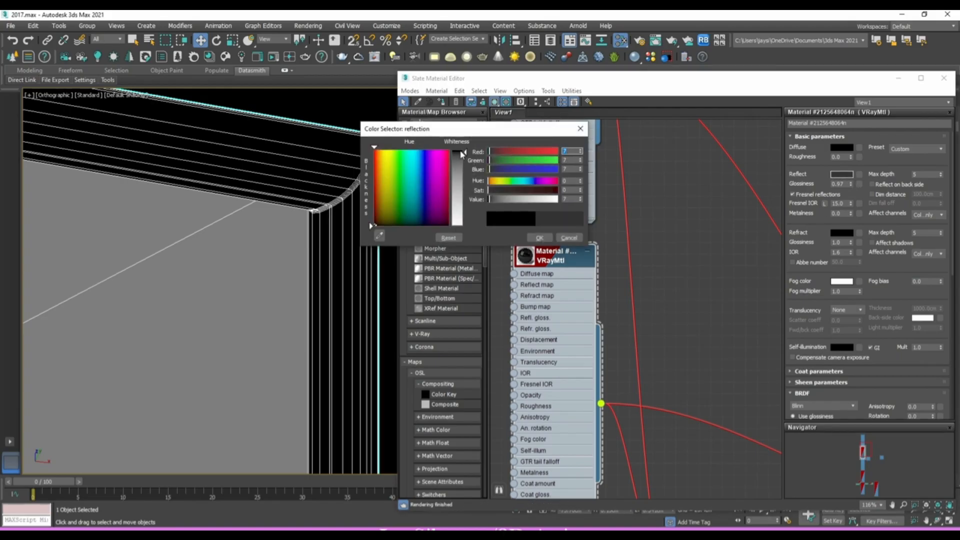
click(534, 238)
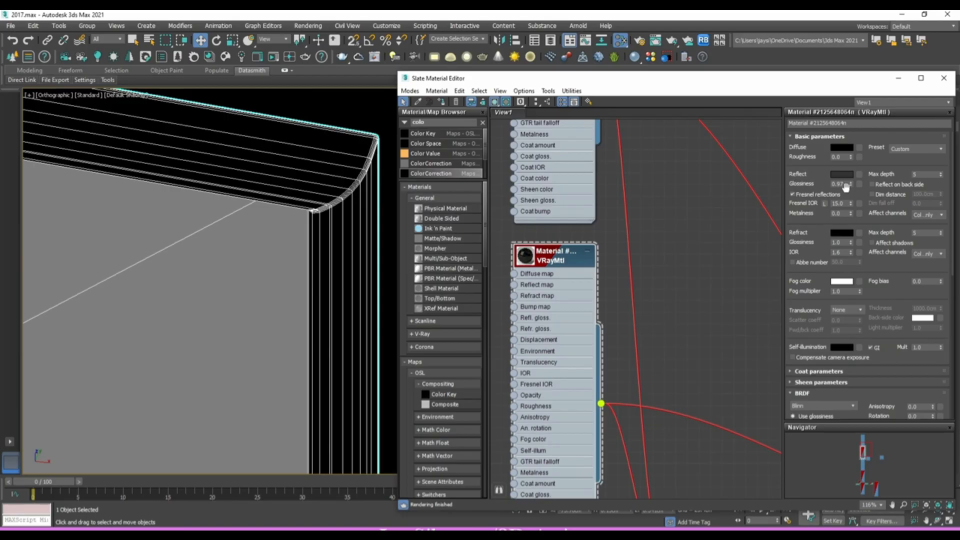
Lock the material's Fresnel IOR to the refraction IOR, enlarge its preview and lower the reflection glossiness to 0.65.
drag(849, 195, 843, 201)
click(825, 203)
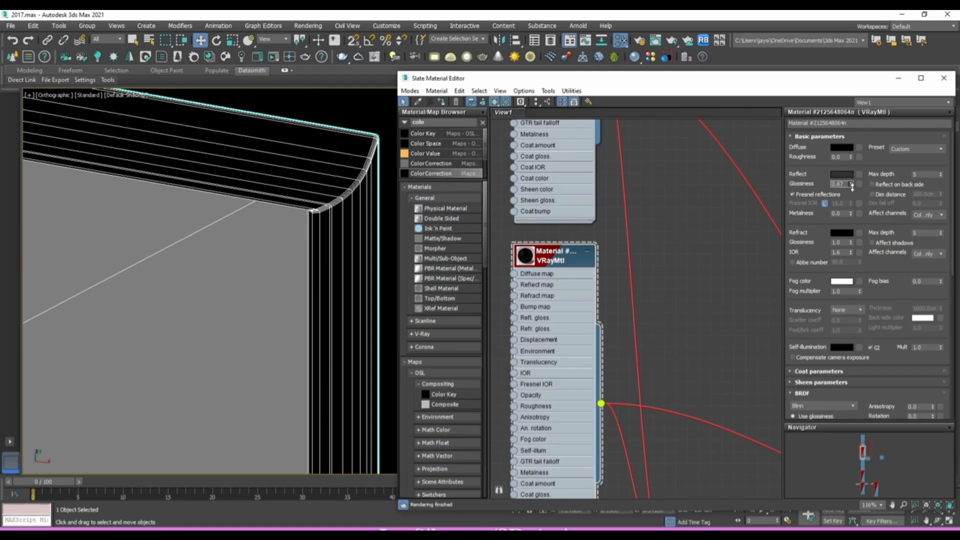
double_click(531, 261)
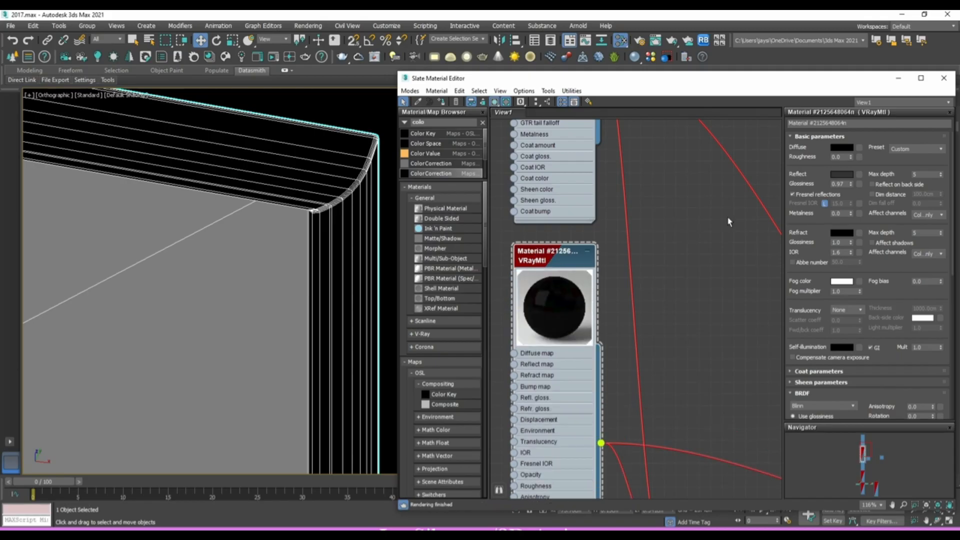
drag(851, 184, 851, 175)
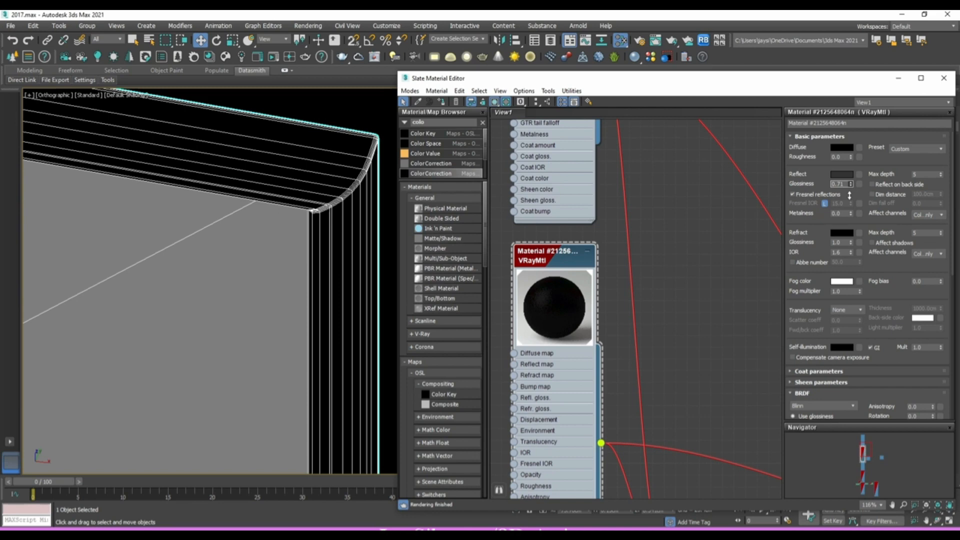
click(851, 186)
click(851, 186)
click(899, 78)
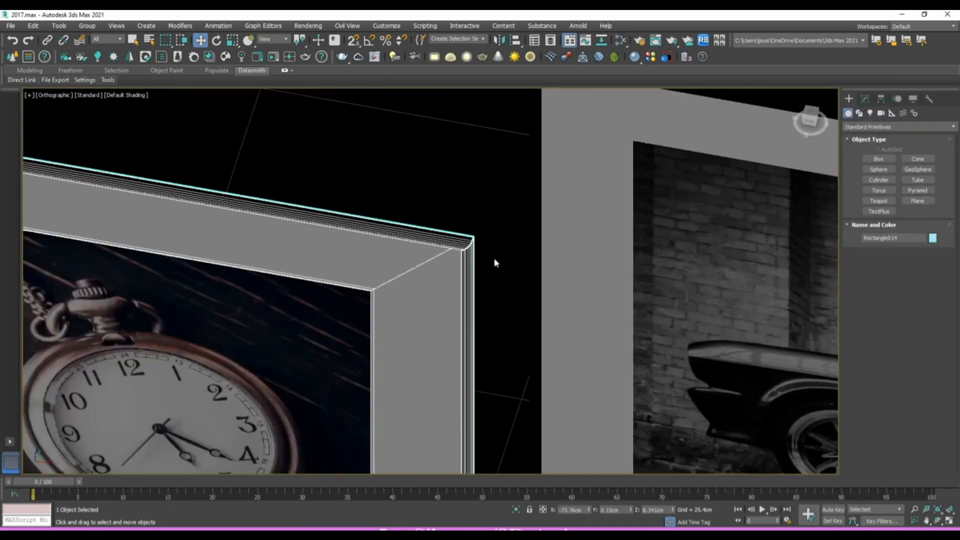
Select the bridge picture's frame and inspect its edge moulding and the connected material nodes.
scroll(494, 261, down, 8)
middle_drag(460, 332, 409, 198)
click(502, 290)
scroll(502, 290, up, 10)
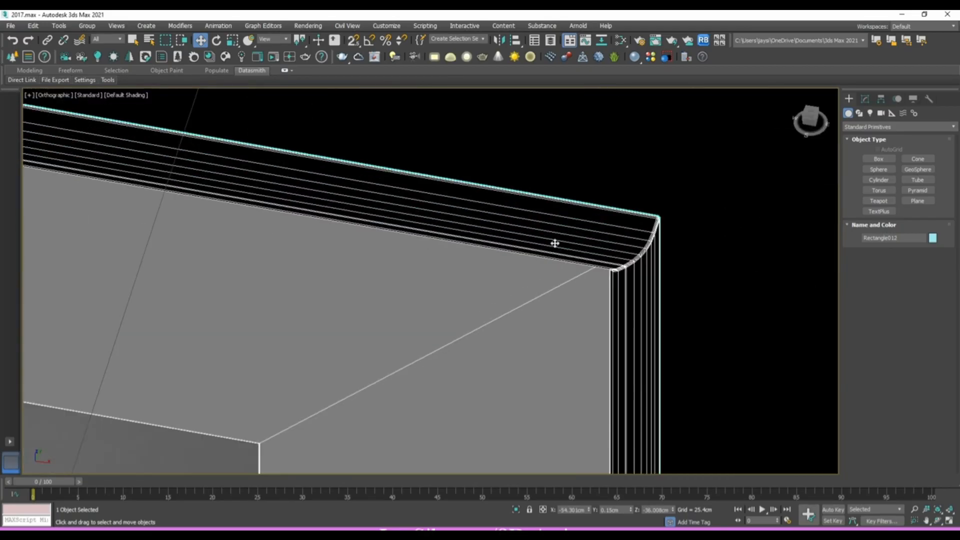
key(m)
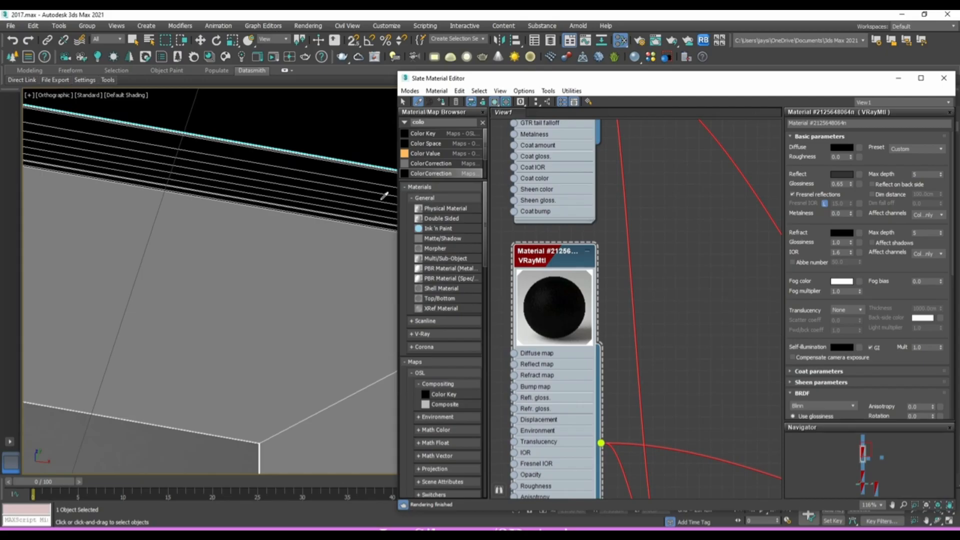
scroll(620, 295, down, 4)
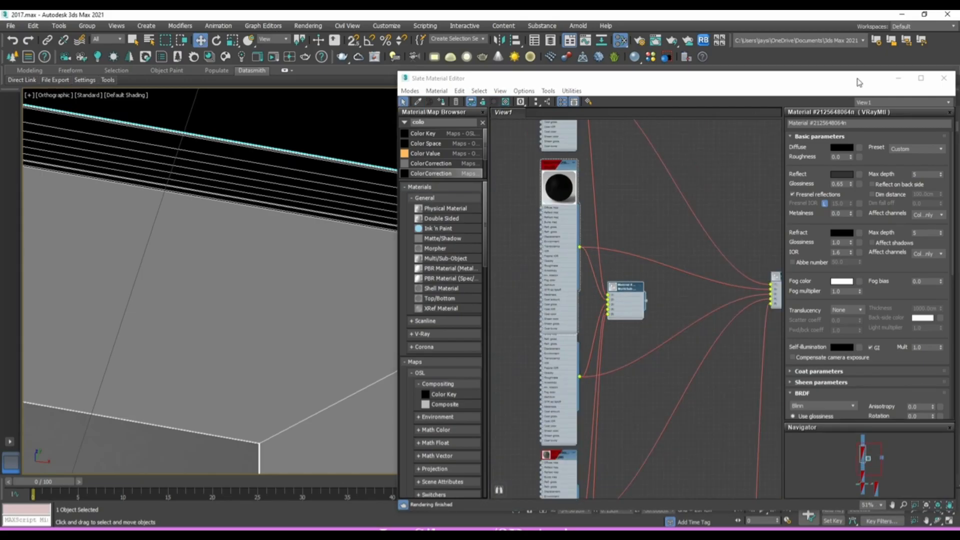
click(898, 78)
Add the car picture's frame to the bridge frame selection and switch to the Layout file.max scene.
scroll(457, 284, down, 8)
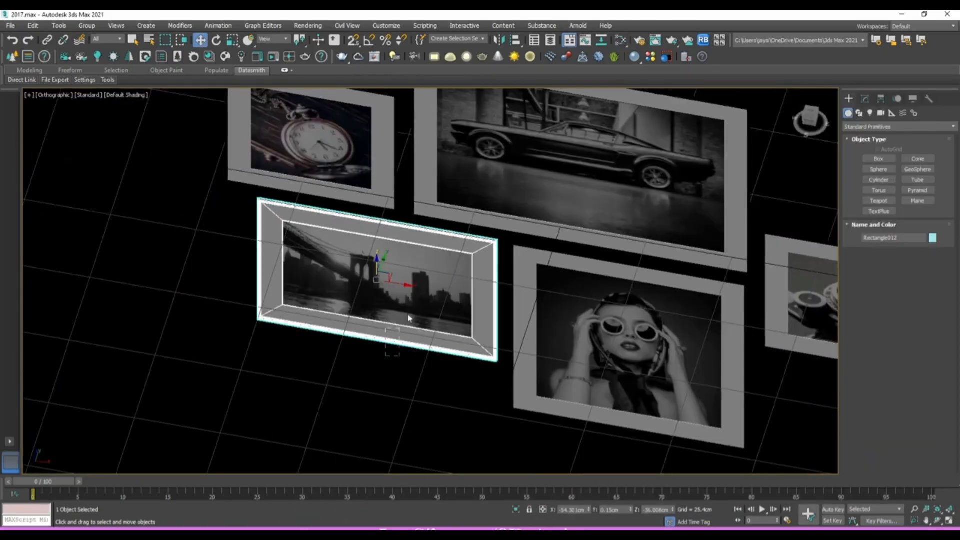
ctrl+drag(713, 167, 713, 165)
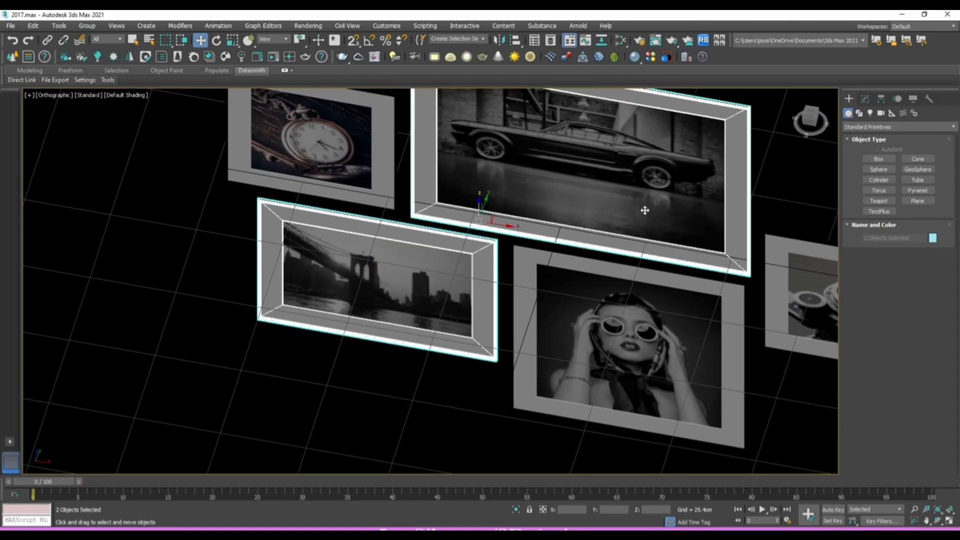
scroll(547, 242, up, 3)
alt+middle_drag(495, 197, 420, 244)
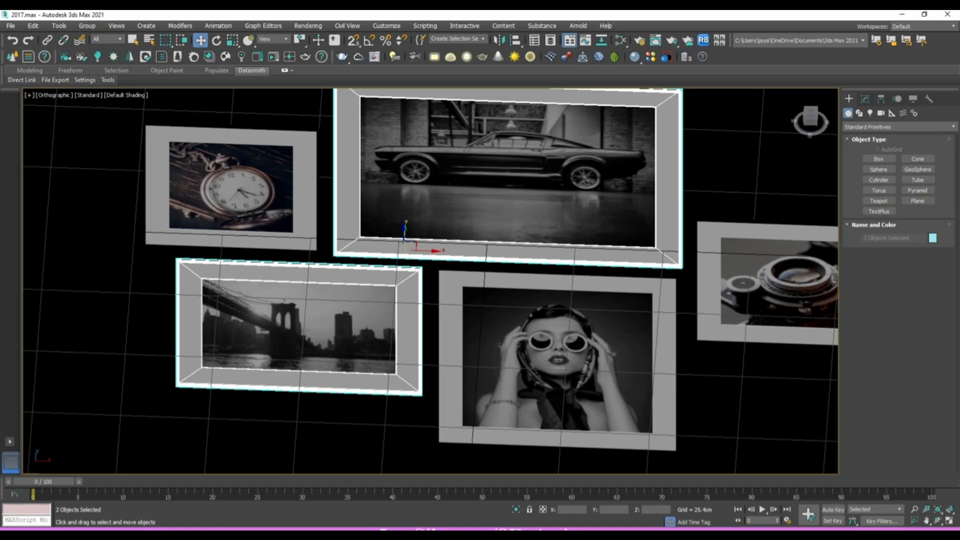
mouse_move(203, 522)
click(142, 509)
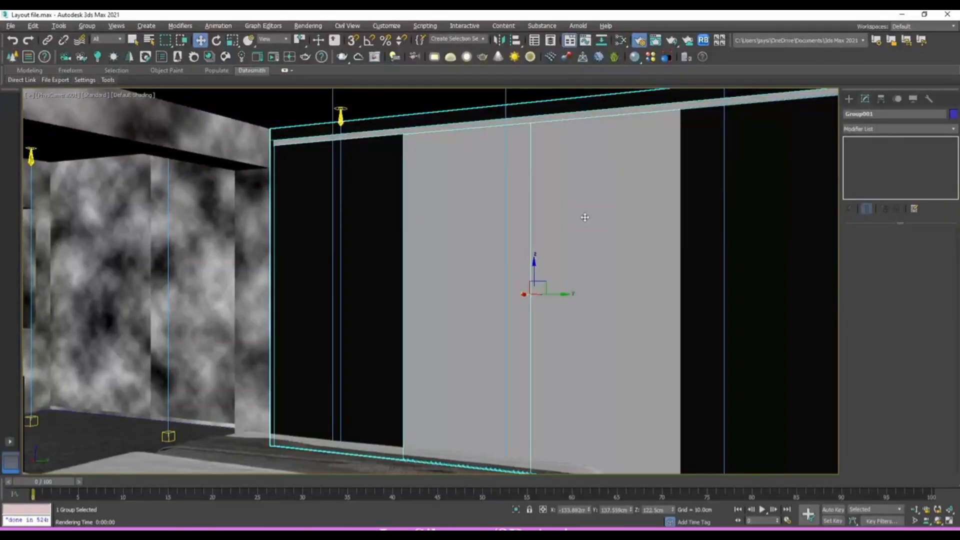
Show the room from the top and hide the two ceiling objects covering the plan.
key(t)
scroll(497, 247, down, 3)
click(521, 278)
scroll(490, 271, up, 2)
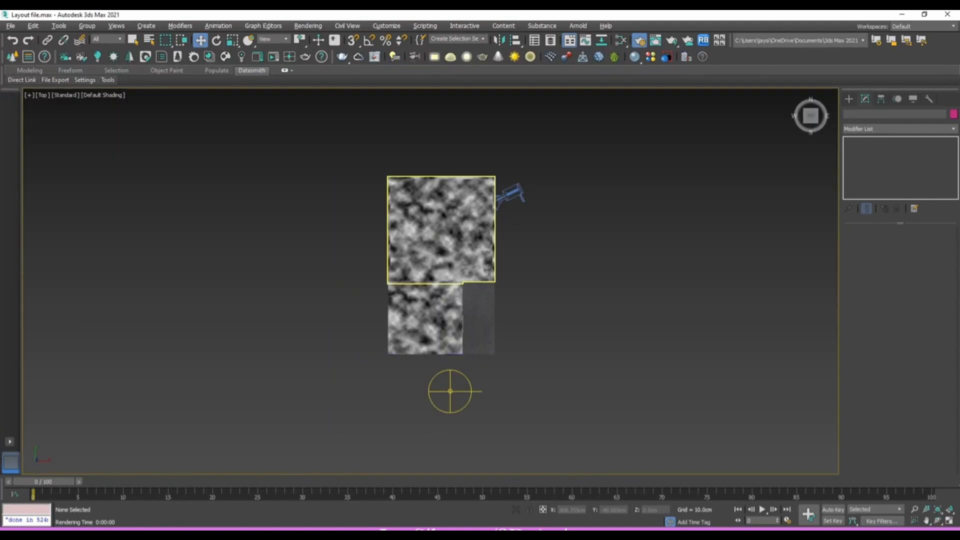
key(q)
click(448, 261)
right_click(448, 261)
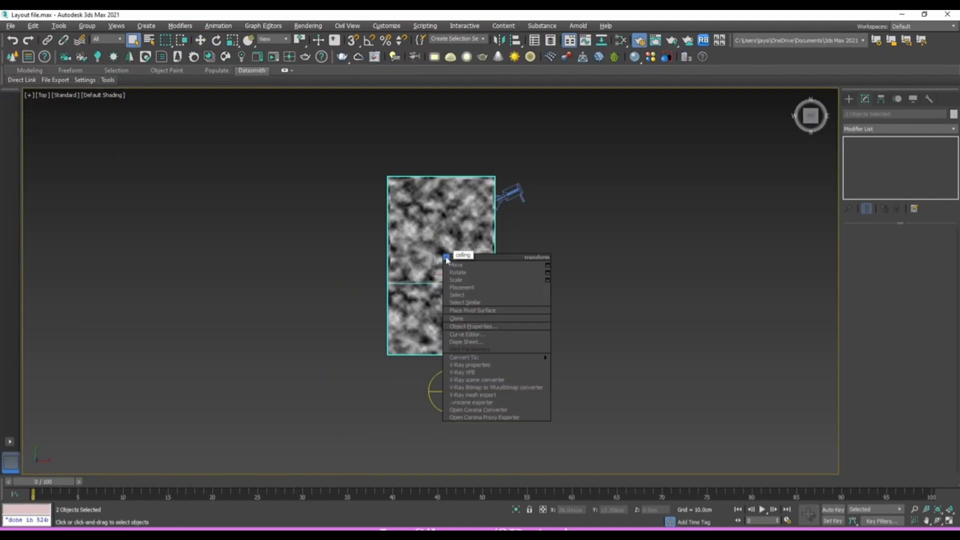
click(456, 220)
scroll(423, 295, up, 5)
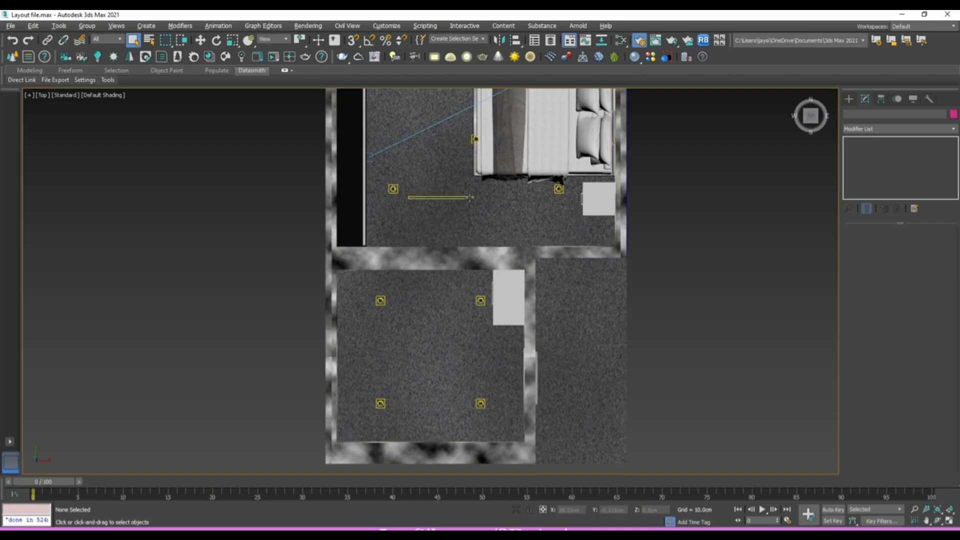
Select both imported picture frames and move them along X out of the room, the smaller one to about X -360 cm.
click(439, 197)
alt+middle_drag(439, 197, 432, 212)
scroll(432, 213, up, 6)
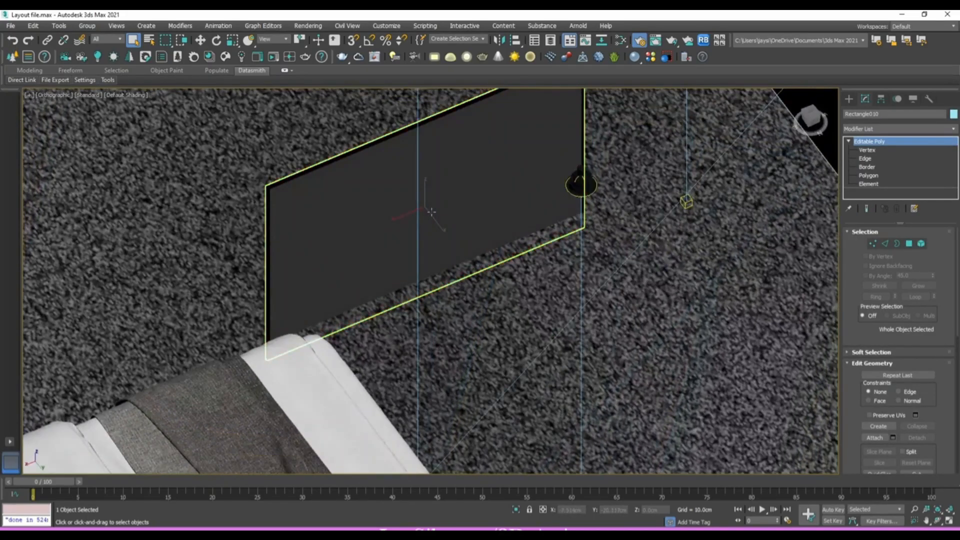
key(w)
scroll(431, 214, down, 5)
alt+middle_drag(431, 214, 476, 257)
ctrl+click(495, 257)
drag(427, 233, 673, 265)
Select the smaller imported frame and inspect its missing picture and the scene's material nodes.
scroll(671, 266, up, 5)
click(729, 266)
middle_drag(730, 266, 576, 300)
scroll(568, 283, up, 3)
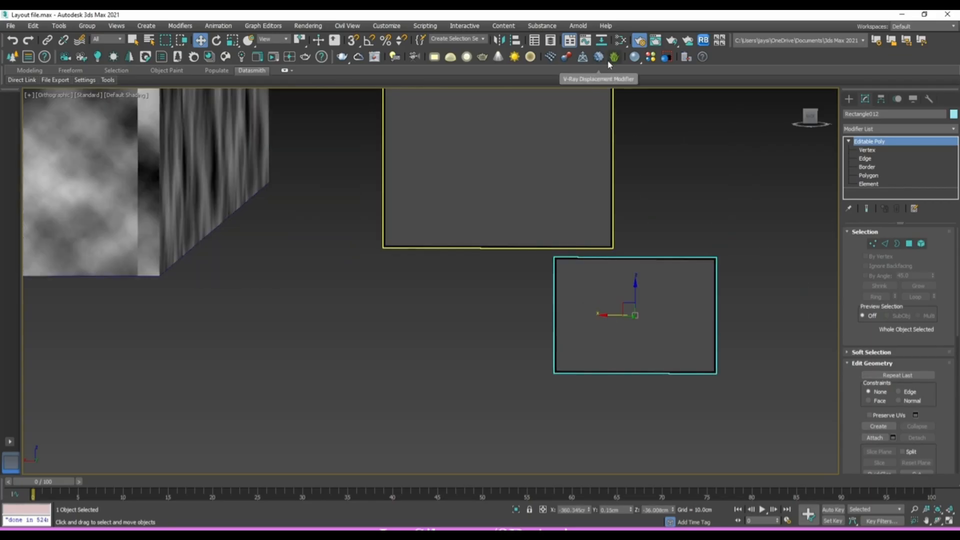
middle_drag(587, 131, 517, 253)
key(m)
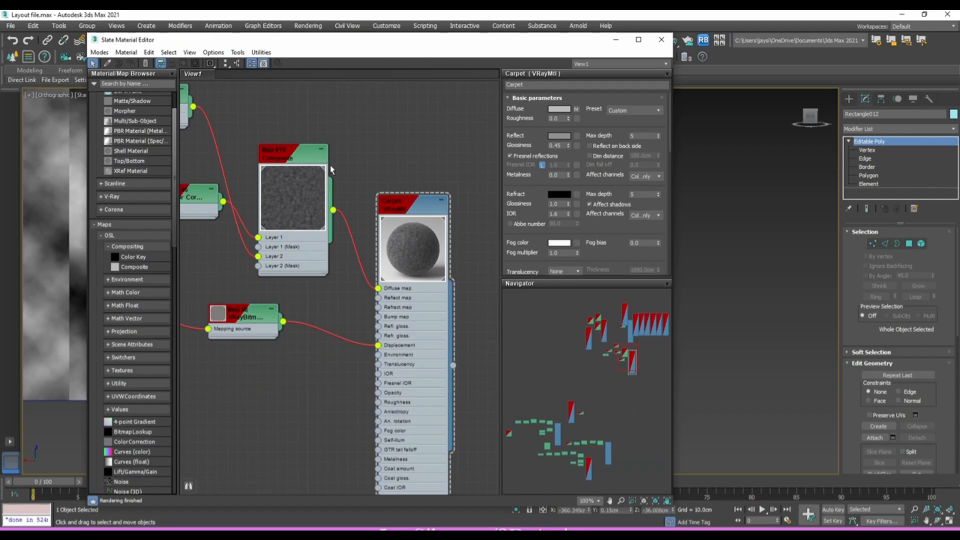
click(615, 42)
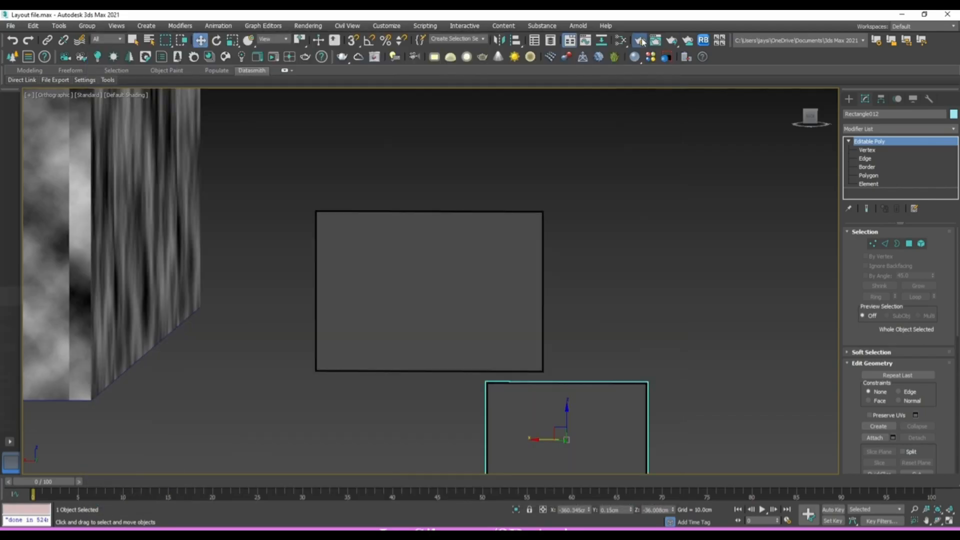
Relink the missing bitmap with Relink Bitmaps, using the Freelance > UDEMY COURSE folder as the search directory.
click(702, 42)
click(602, 277)
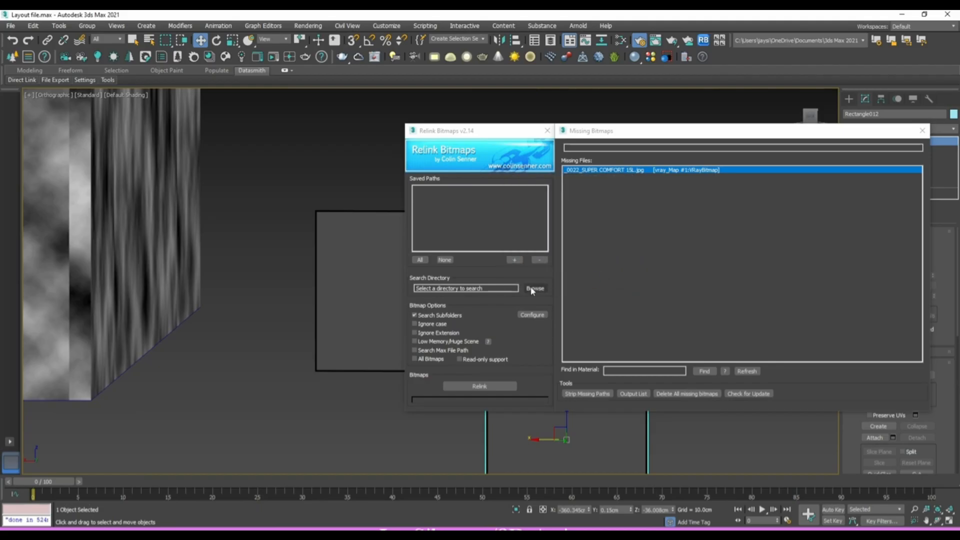
click(533, 289)
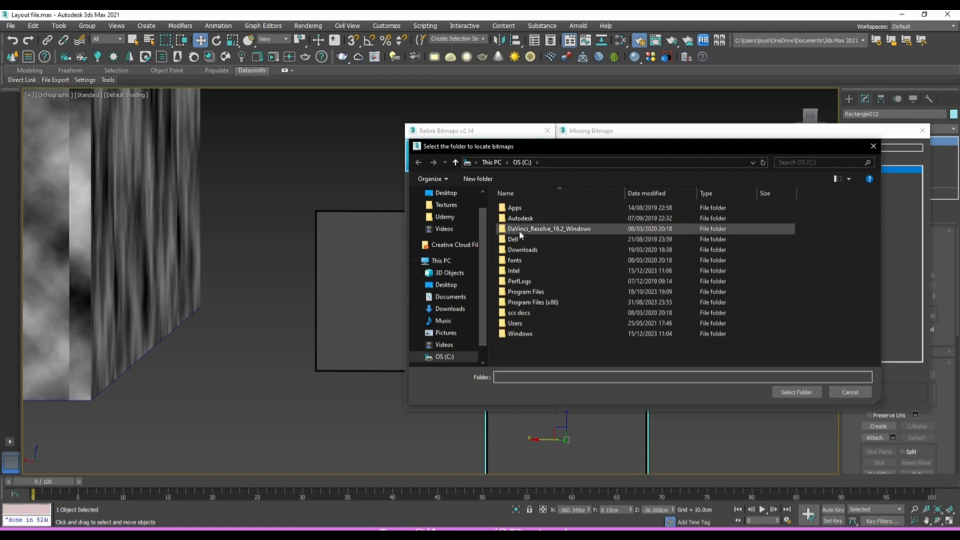
click(443, 216)
click(521, 162)
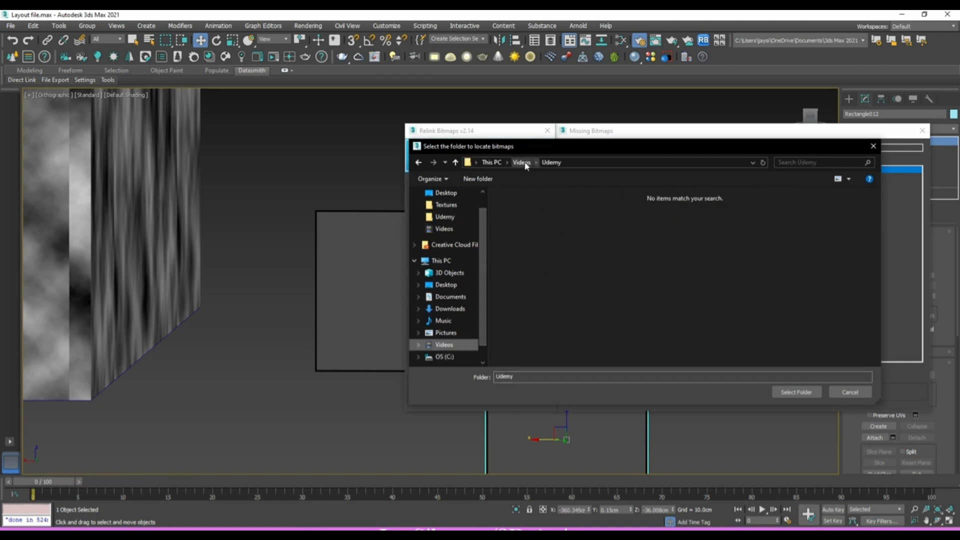
click(446, 205)
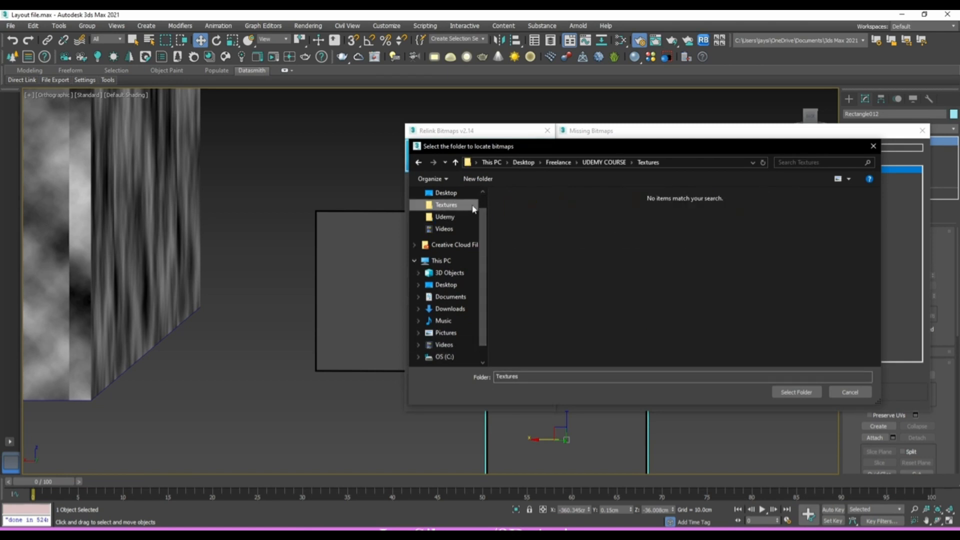
click(558, 163)
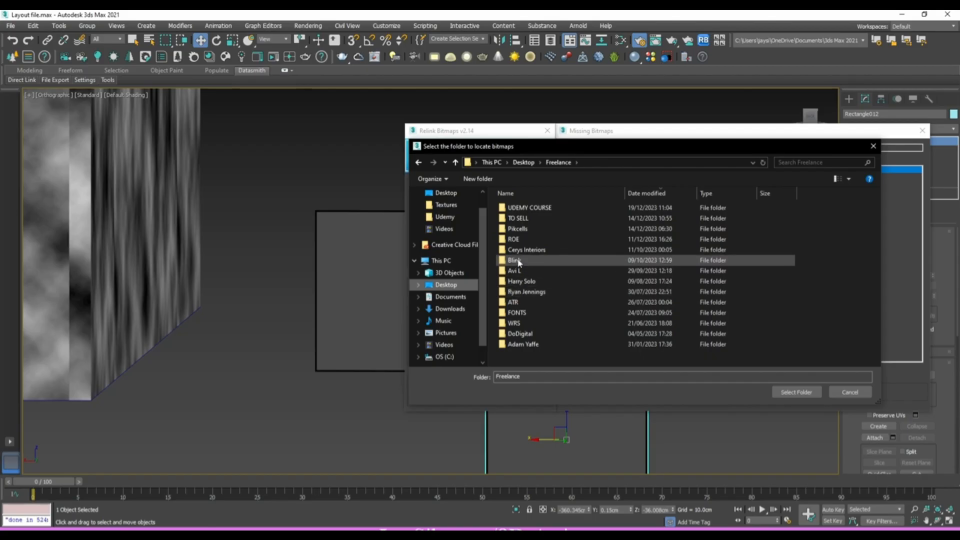
click(529, 208)
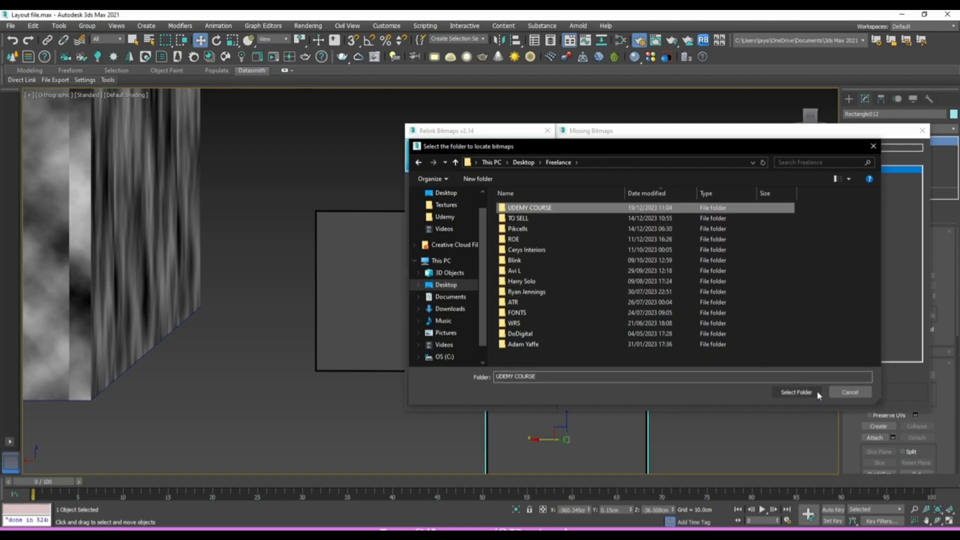
click(797, 392)
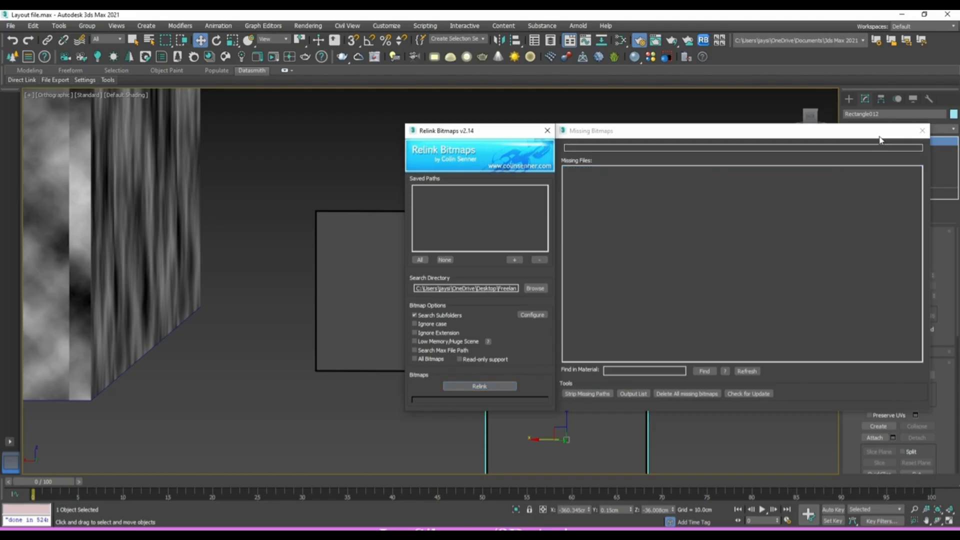
click(922, 131)
Move the car picture frame beside the bridge frame in the front view, to about X -294, Z -24 cm.
alt+middle_drag(500, 330, 463, 341)
click(575, 333)
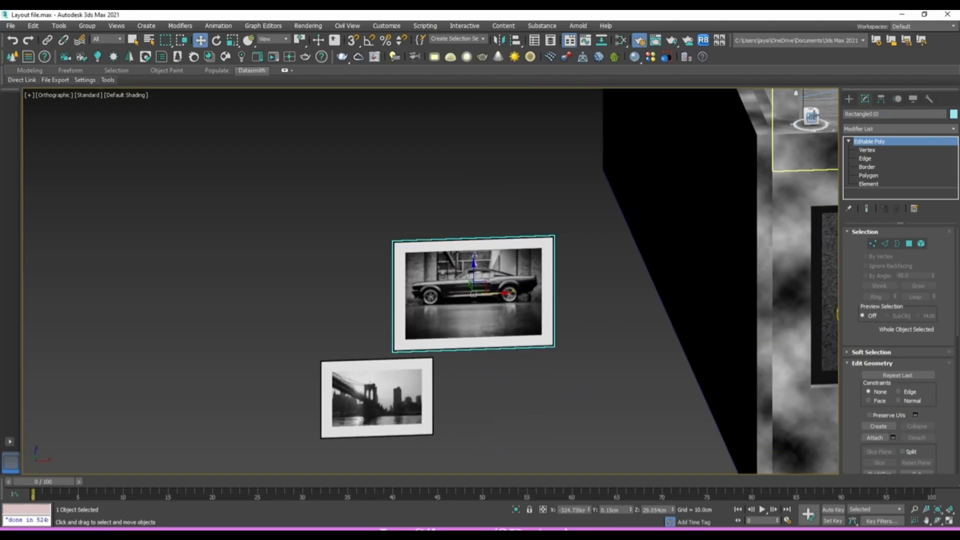
click(811, 116)
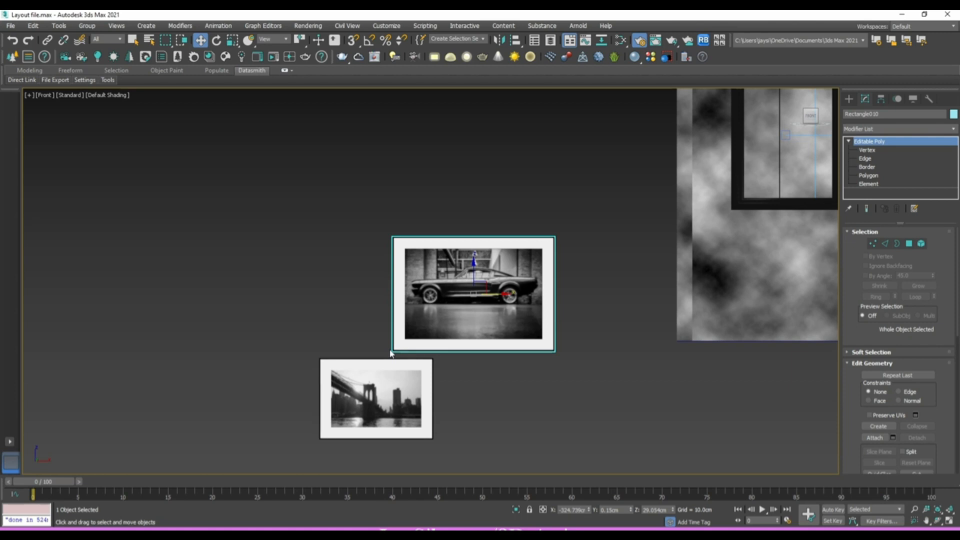
drag(476, 283, 528, 367)
middle_drag(508, 363, 439, 361)
scroll(438, 361, down, 2)
middle_drag(589, 212, 353, 329)
scroll(330, 326, down, 3)
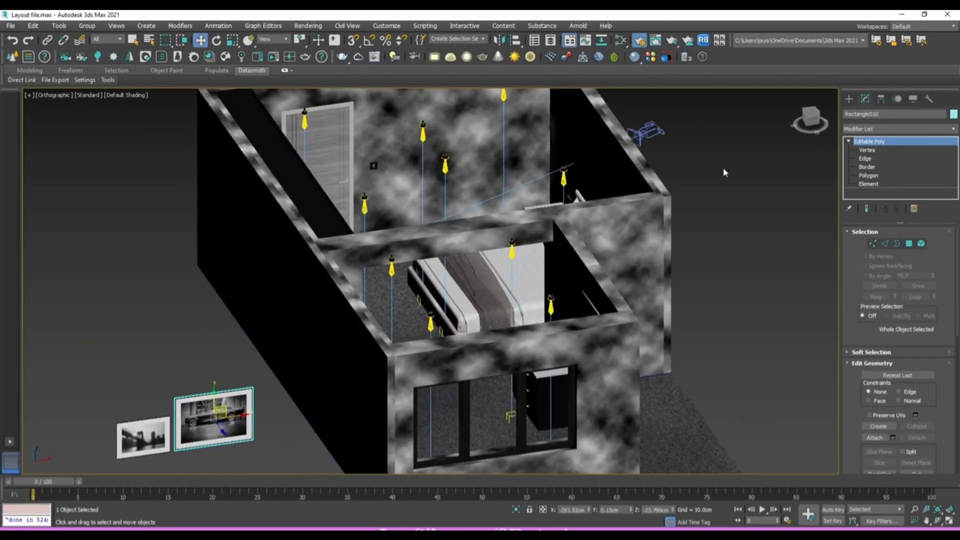
Move the bridge picture frame in the top view onto the chest of drawers, at about X 123, Y -156 cm.
click(124, 447)
alt+middle_drag(280, 345, 295, 400)
click(815, 119)
middle_drag(173, 374, 249, 222)
drag(231, 277, 623, 399)
scroll(623, 399, up, 6)
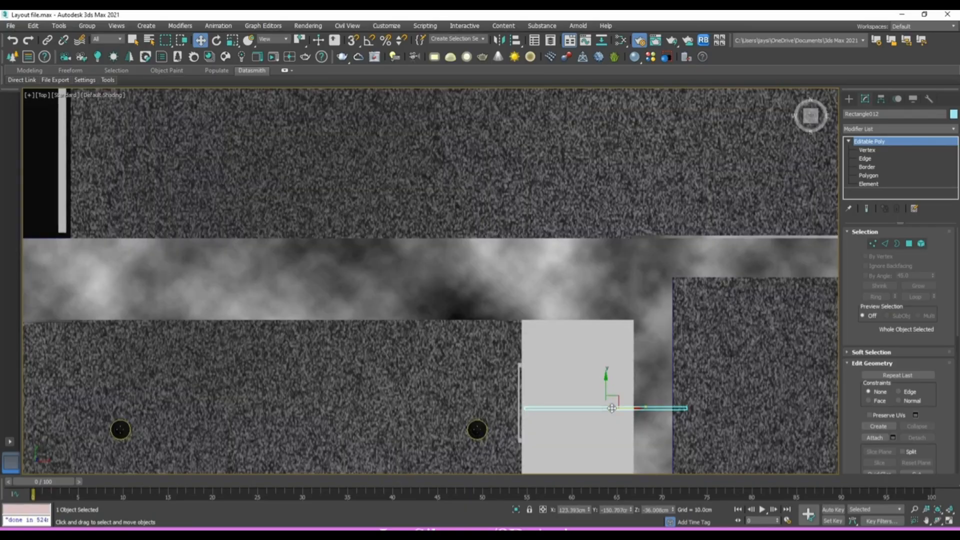
Rotate the bridge frame a quarter turn with angle snap so it lies parallel to the wall behind the chest of drawers.
key(e)
drag(548, 352, 525, 470)
right_click(535, 457)
key(a)
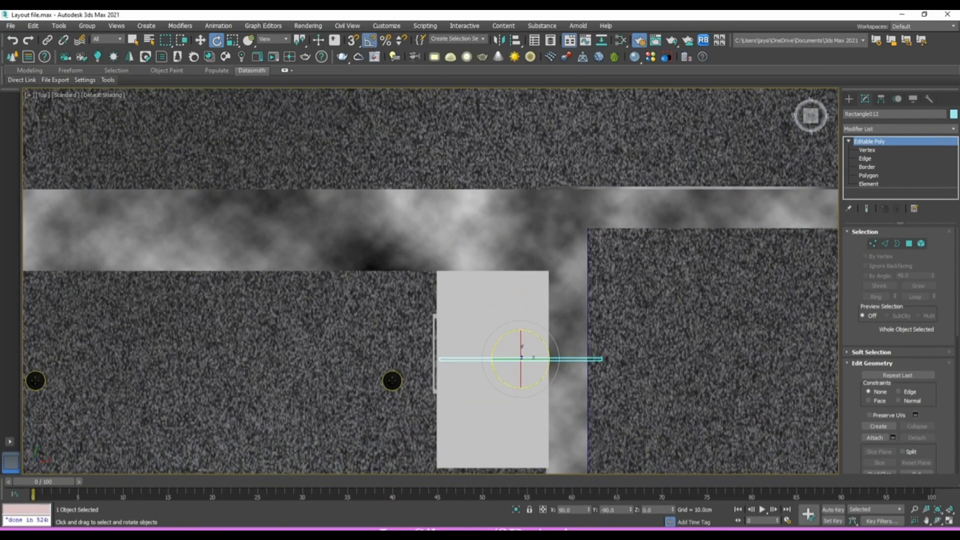
drag(546, 350, 549, 393)
key(w)
Raise the bridge frame to about Z 137 cm and push it against the wall at about X 134.9, Y -151 cm.
alt+middle_drag(540, 382, 588, 314)
scroll(588, 314, down, 3)
drag(575, 331, 575, 117)
alt+middle_drag(575, 117, 581, 290)
click(811, 114)
scroll(524, 235, up, 5)
drag(533, 306, 534, 260)
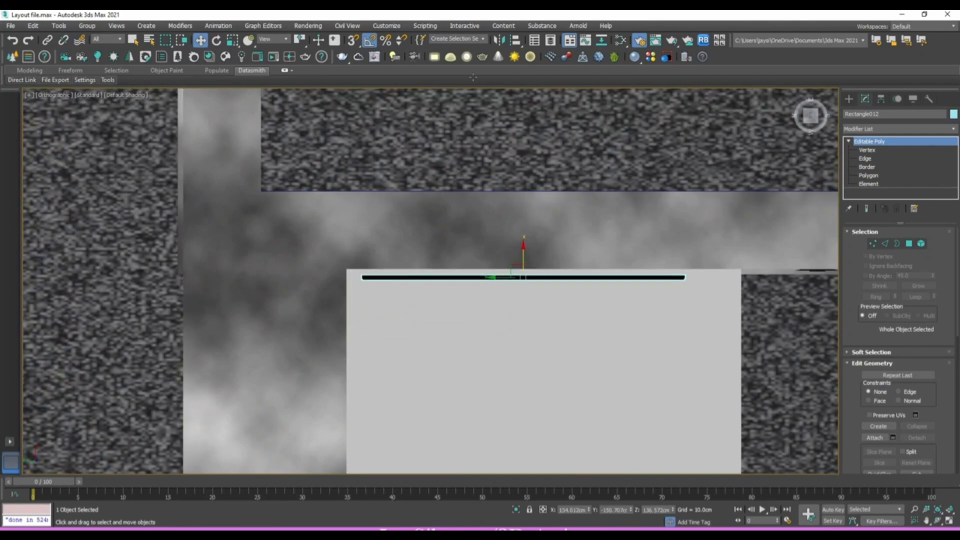
scroll(532, 172, up, 5)
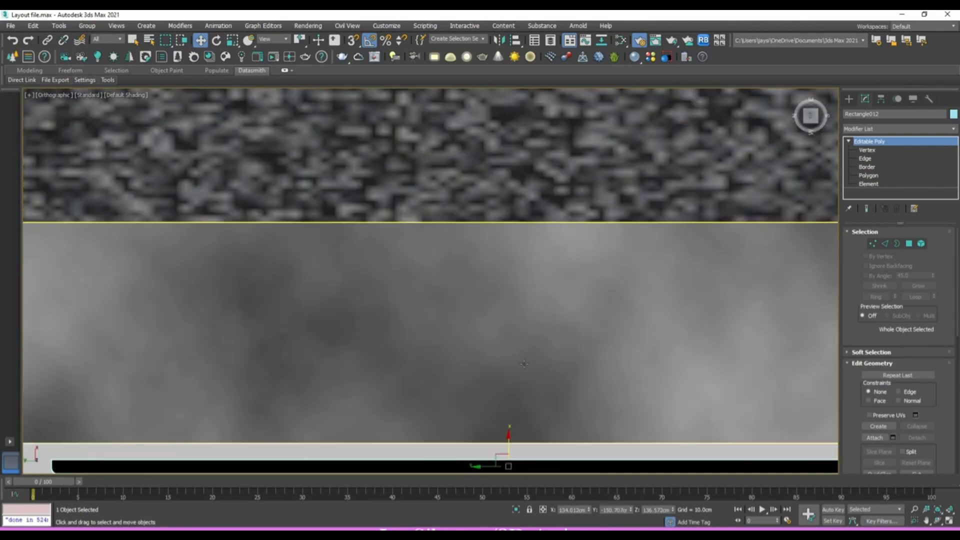
middle_drag(517, 434, 486, 259)
scroll(486, 258, up, 4)
drag(471, 300, 476, 268)
Tilt the bridge frame slightly about its Y axis so it leans off the wall.
key(e)
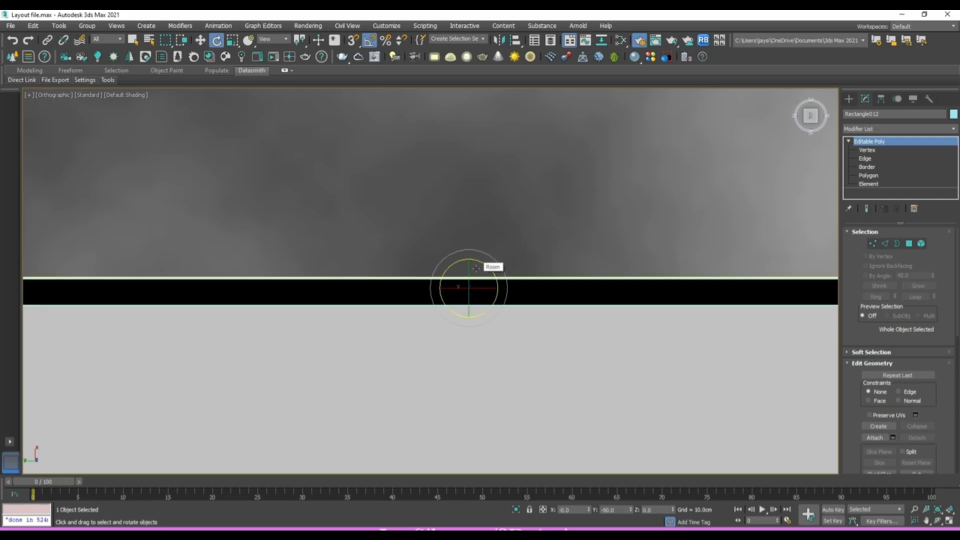
scroll(476, 300, up, 3)
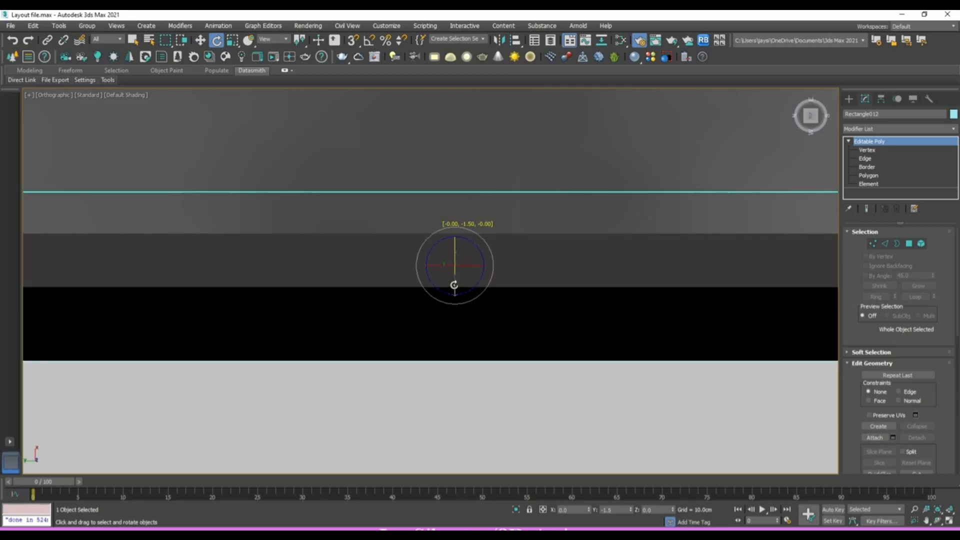
drag(454, 285, 474, 288)
key(w)
alt+middle_drag(474, 288, 622, 201)
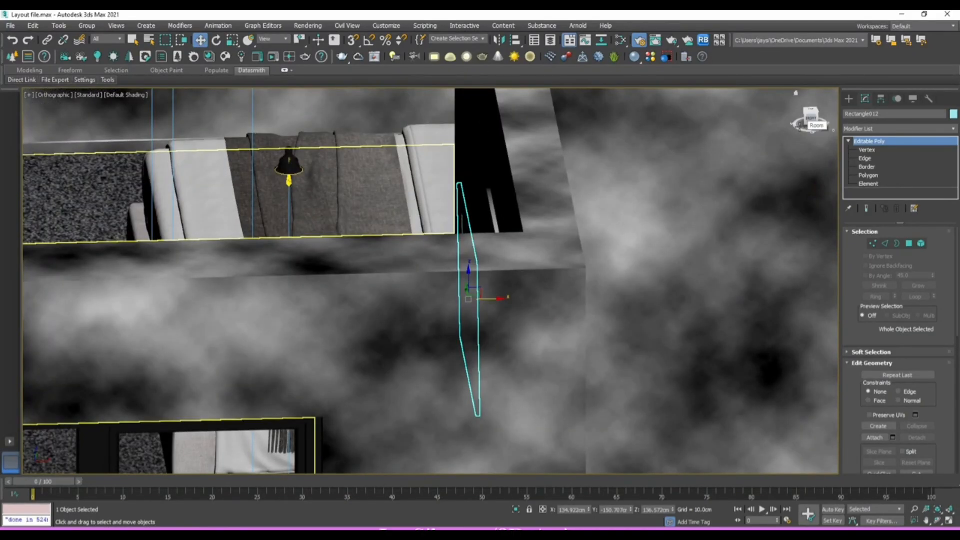
Shift the bridge frame to about X 134.8 cm against the wall in the front wireframe view and unhide all objects.
key(F3)
key(f)
key(z)
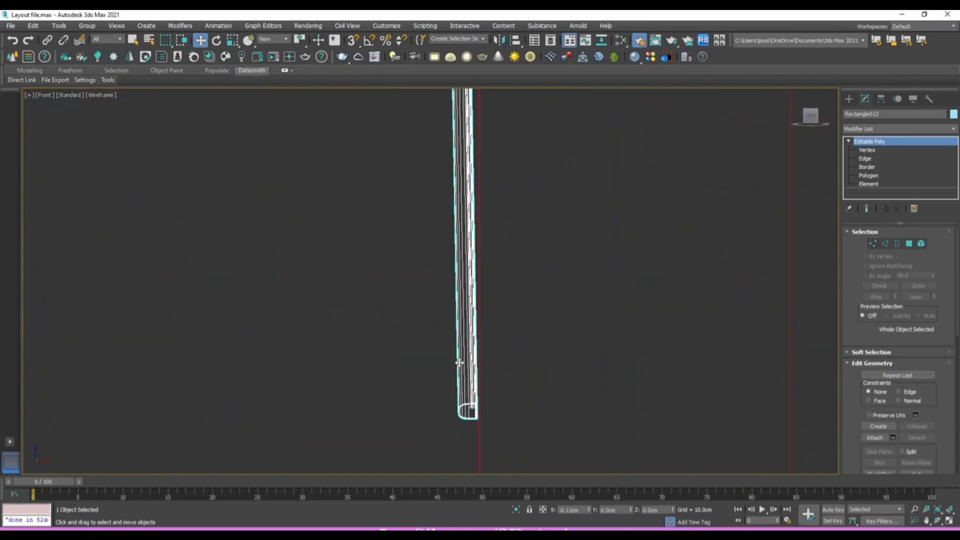
scroll(459, 363, down, 3)
middle_drag(460, 157, 459, 247)
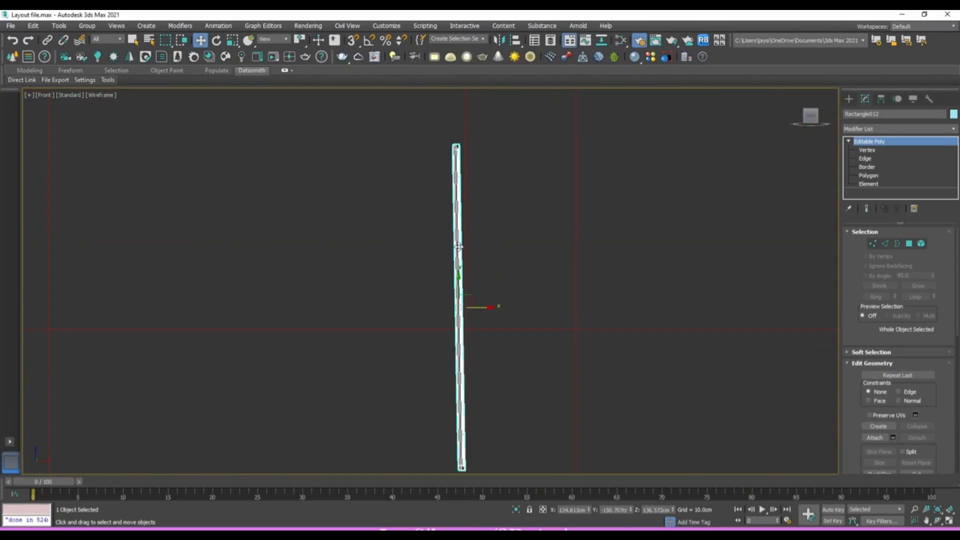
scroll(470, 145, up, 4)
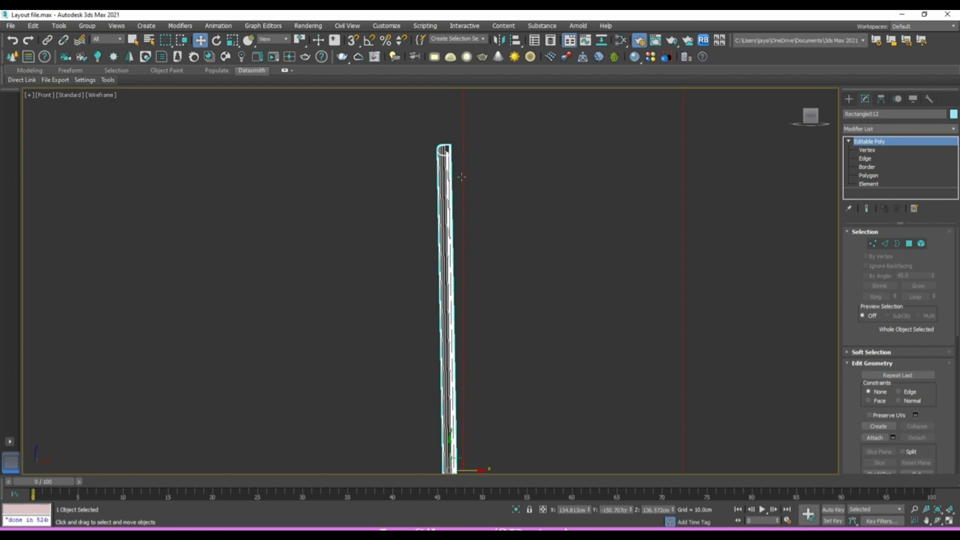
scroll(434, 239, down, 5)
middle_drag(234, 320, 398, 305)
scroll(399, 305, down, 2)
right_click(307, 292)
click(327, 241)
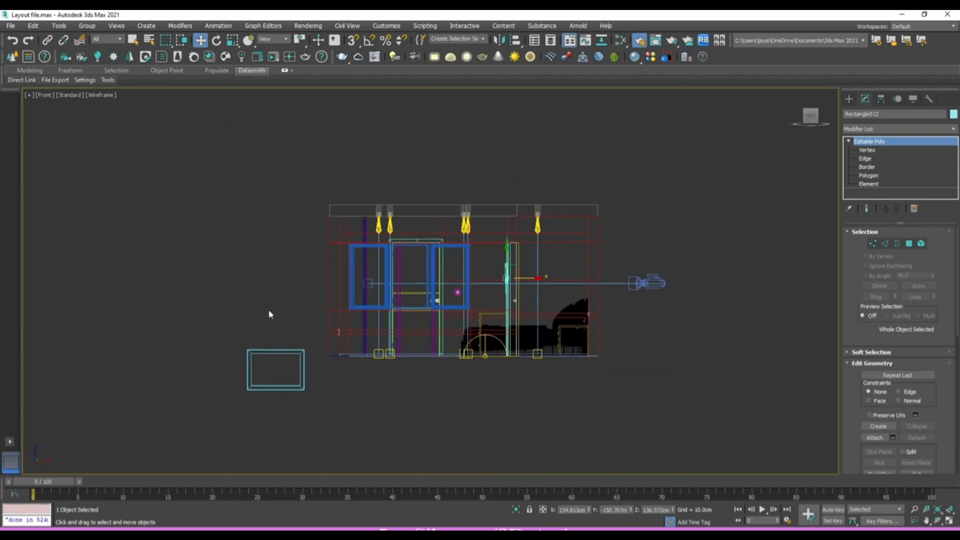
Move the car picture frame to the bedroom's far wall, at about X 60, Y 346, Z 170 cm.
click(275, 351)
drag(290, 363, 500, 256)
alt+middle_drag(500, 256, 499, 324)
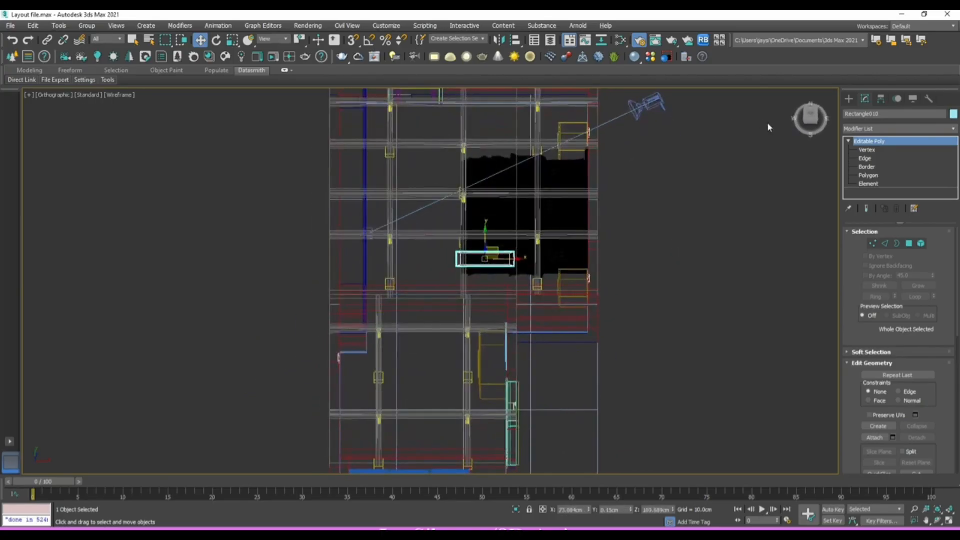
click(810, 116)
drag(494, 247, 514, 97)
middle_drag(514, 108, 498, 264)
scroll(499, 264, up, 3)
drag(489, 250, 433, 146)
scroll(400, 144, up, 4)
alt+middle_drag(461, 210, 468, 129)
scroll(451, 174, down, 5)
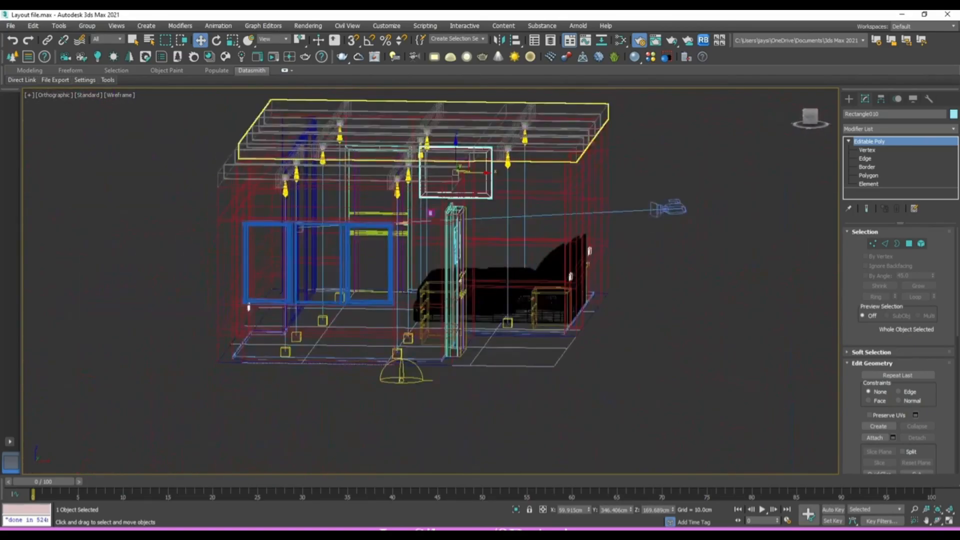
Scale the car frame down uniformly and reposition it at about X 73, Z 154 cm.
click(812, 118)
scroll(465, 166, up, 3)
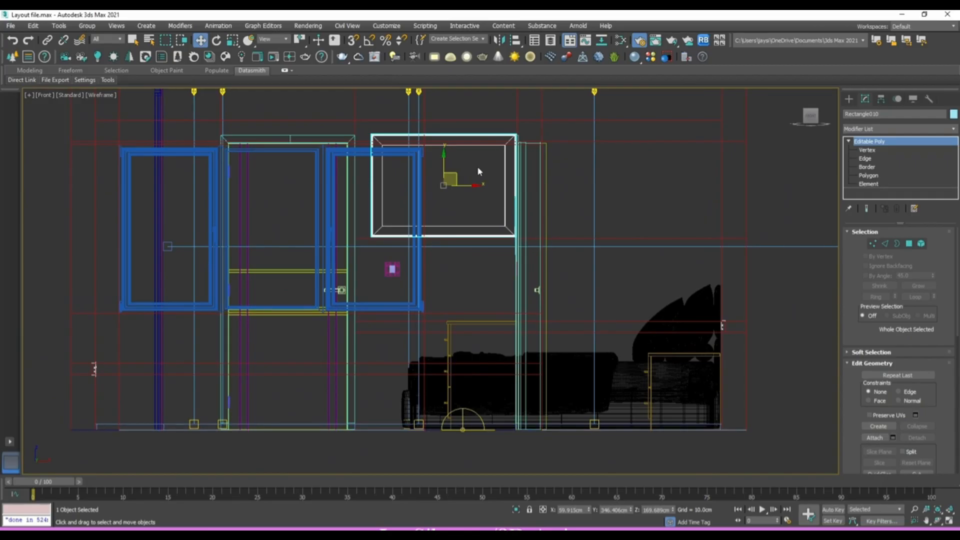
key(r)
drag(422, 180, 466, 198)
key(w)
alt+middle_drag(466, 198, 272, 242)
scroll(290, 245, down, 3)
Try to move the car frame across the bedroom toward the bridge frame in the left view, and undo it.
click(811, 120)
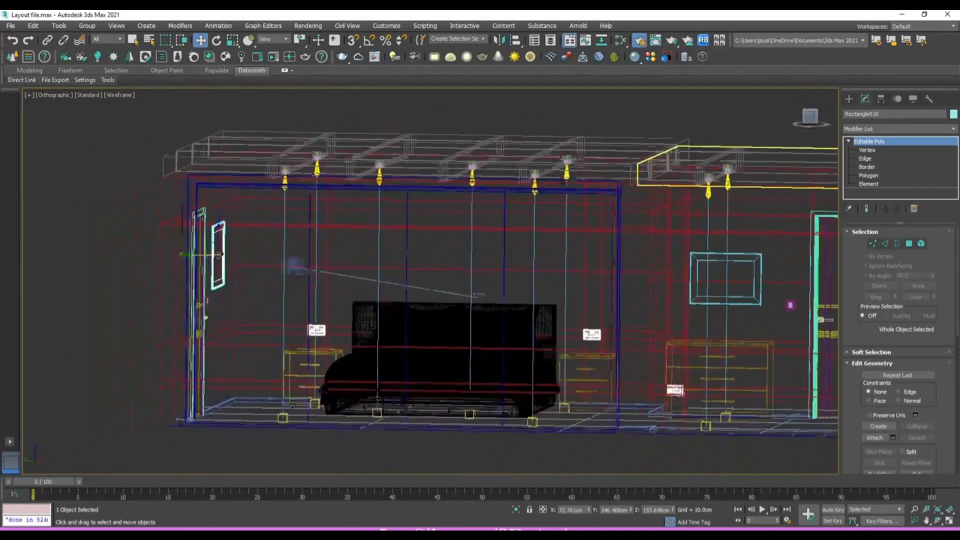
drag(216, 252, 587, 245)
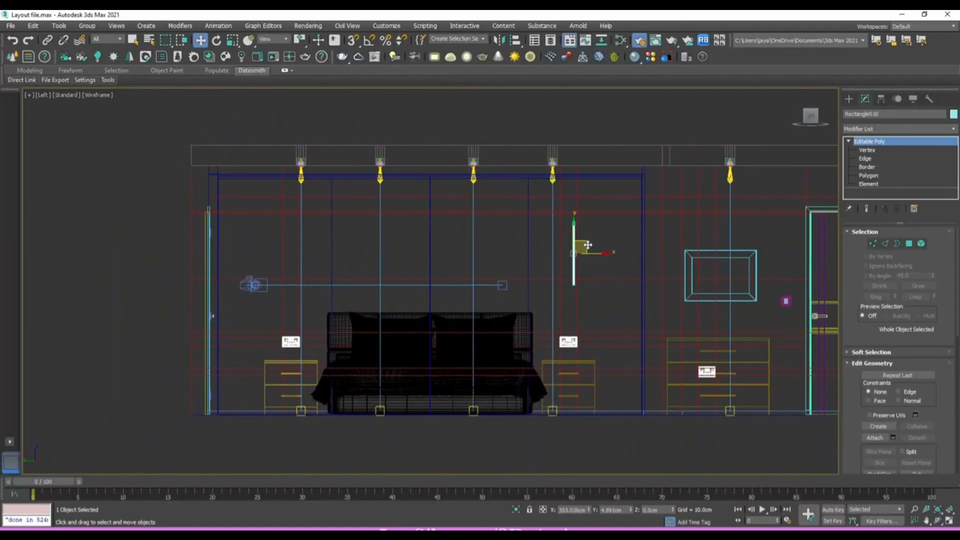
key(ctrl+z)
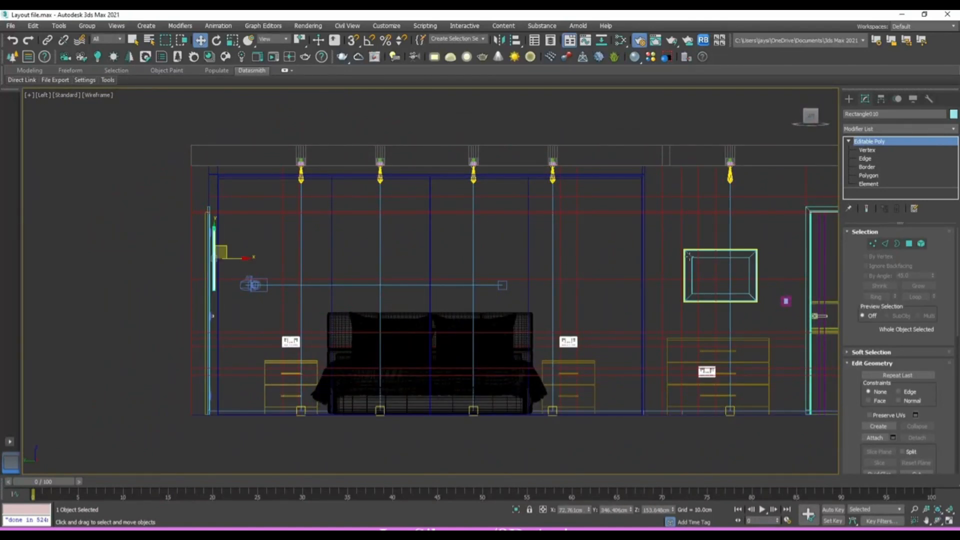
Raise the bridge frame to about Z 158 cm by comparing it beside the car frame, and return it to about Y -147 cm.
click(691, 253)
drag(719, 251, 720, 238)
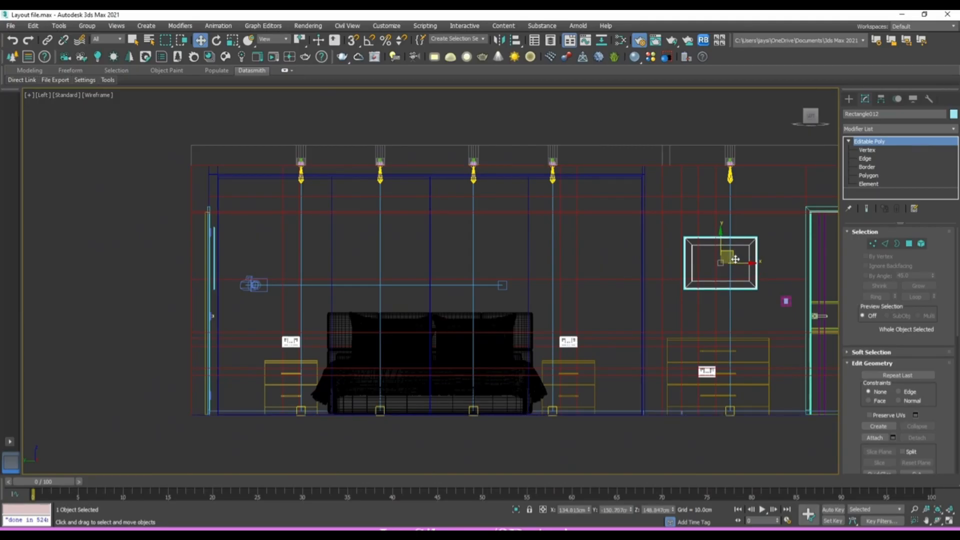
drag(740, 262, 256, 250)
mouse_move(256, 250)
alt+middle_down()
mouse_move(240, 255)
mouse_move(252, 252)
alt+middle_up()
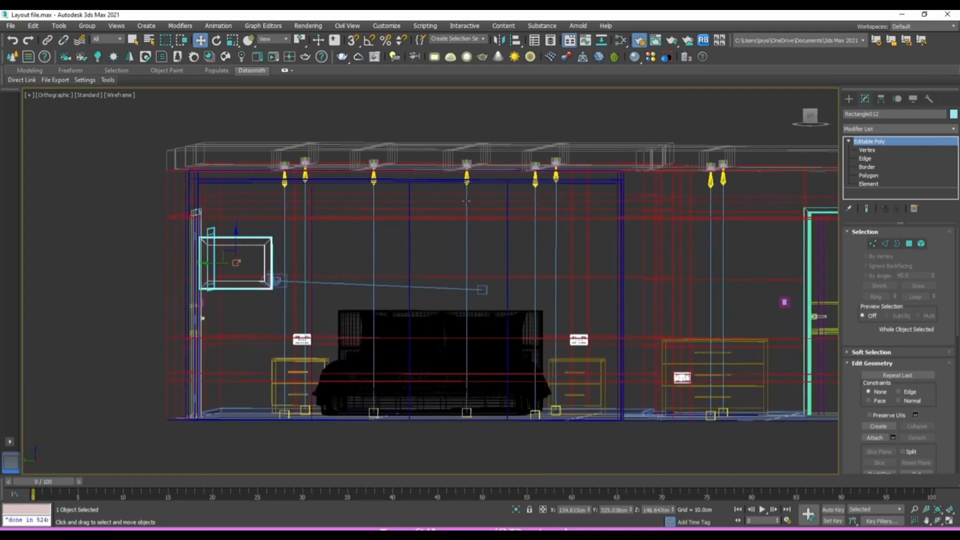
click(809, 118)
scroll(226, 248, up, 3)
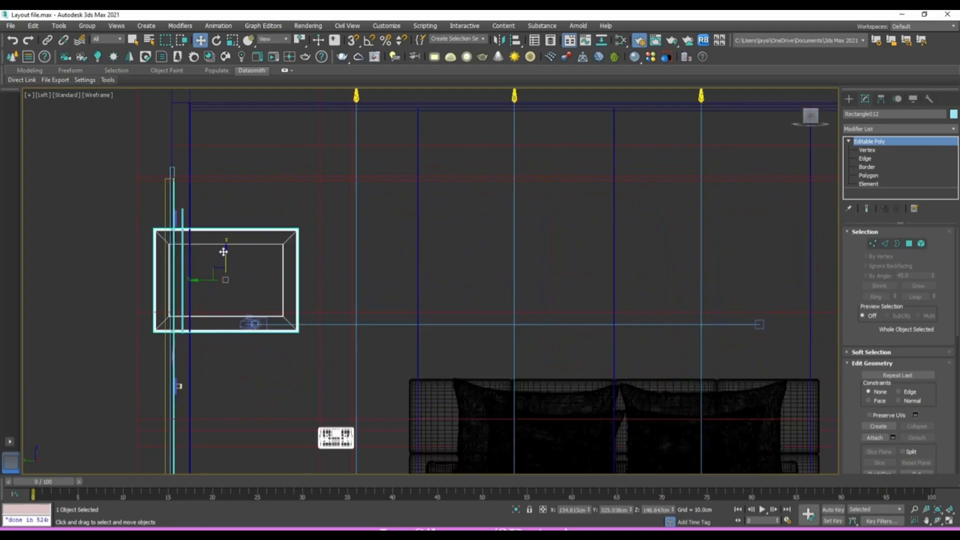
drag(227, 256, 234, 239)
scroll(233, 238, down, 3)
drag(252, 280, 732, 284)
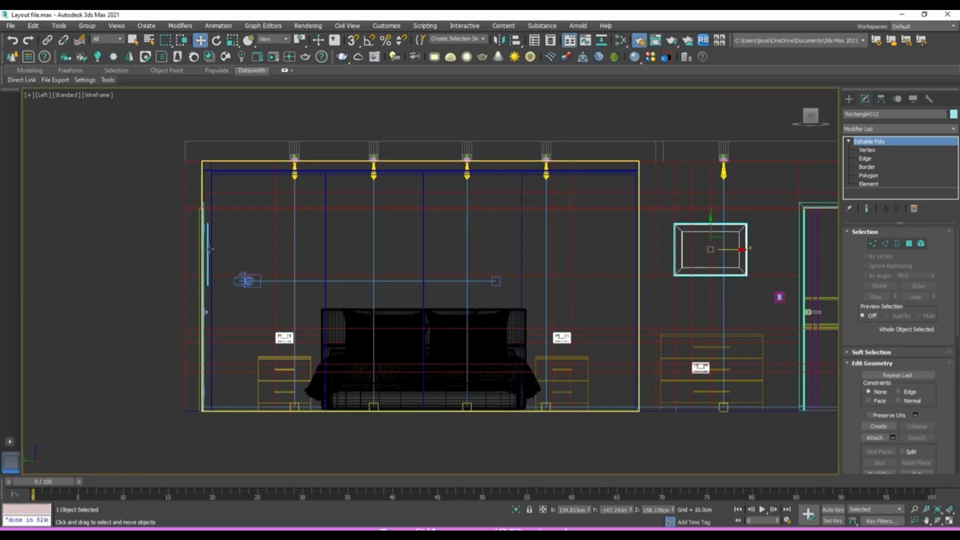
Select the car frame together with the room walls and hide all unselected objects.
scroll(209, 248, up, 4)
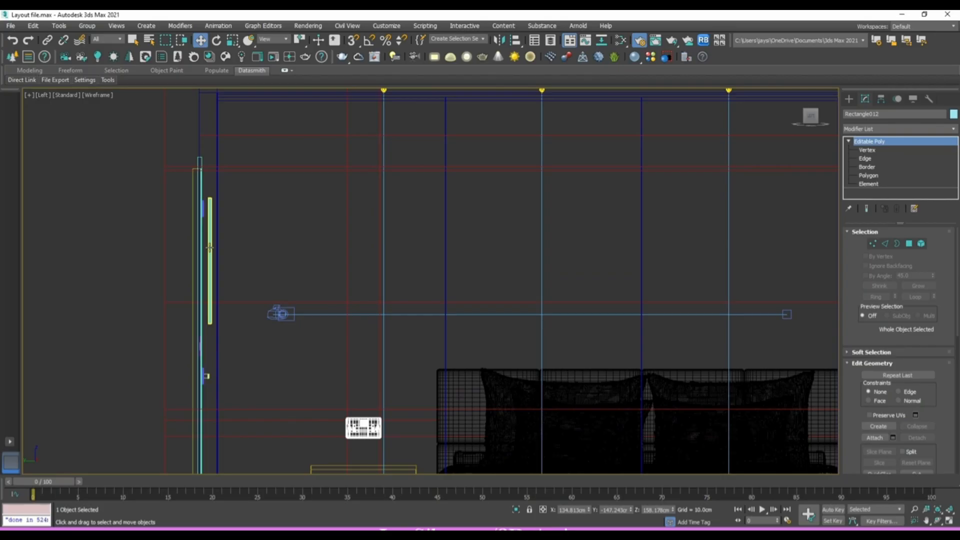
ctrl+click(165, 241)
right_click(167, 238)
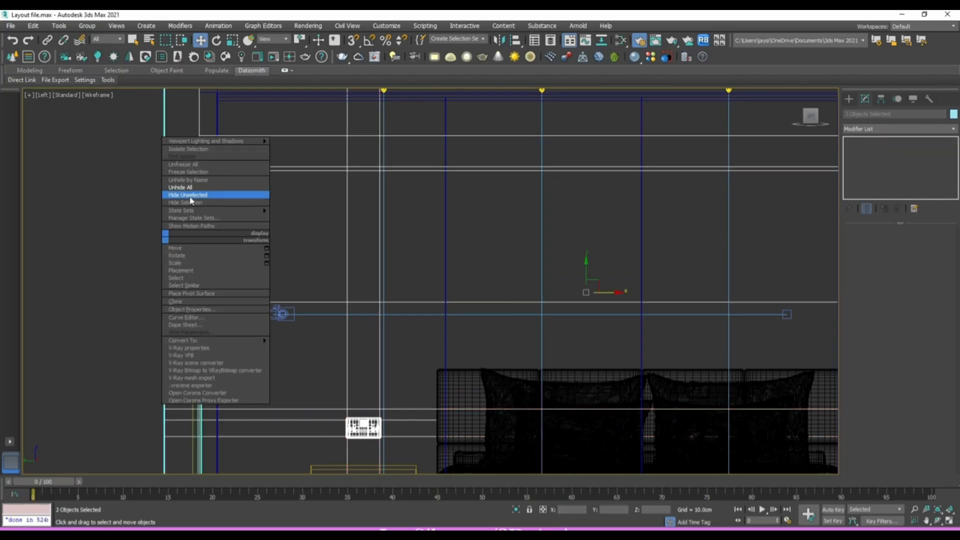
click(191, 195)
Move the car frame along Y to the wall at about 350 cm and unhide all objects.
click(215, 223)
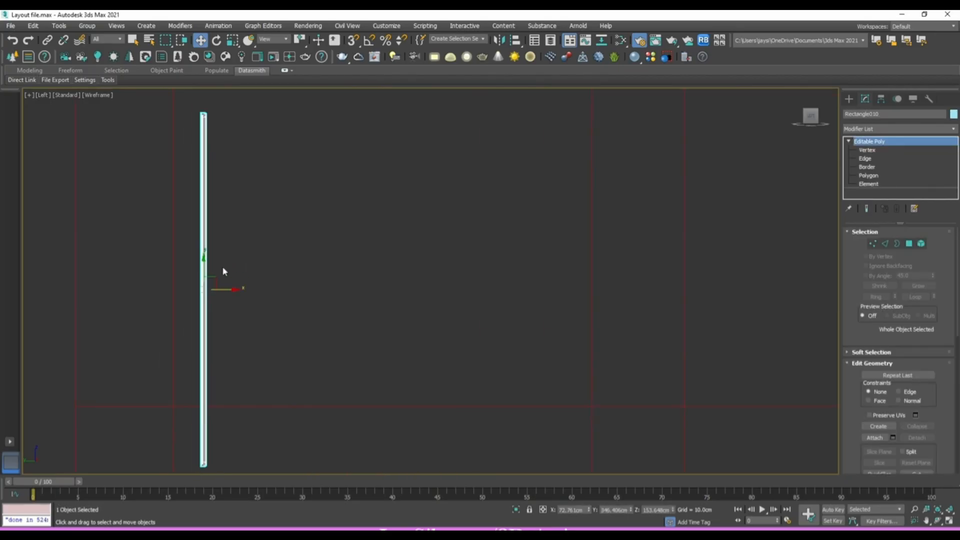
drag(223, 287, 200, 285)
key(e)
key(w)
scroll(199, 285, down, 5)
right_click(240, 261)
click(270, 211)
alt+middle_drag(298, 267, 249, 269)
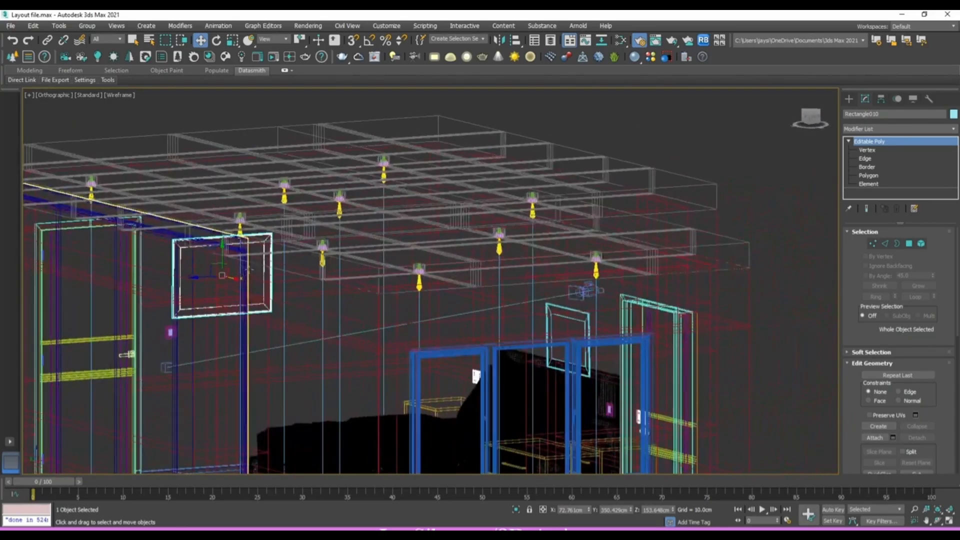
Shift the car frame sideways along its bedroom wall and check both hung frames through the camera.
drag(238, 276, 280, 273)
scroll(278, 273, down, 5)
scroll(270, 293, up, 3)
scroll(280, 285, down, 6)
scroll(295, 278, up, 7)
click(299, 277)
key(c)
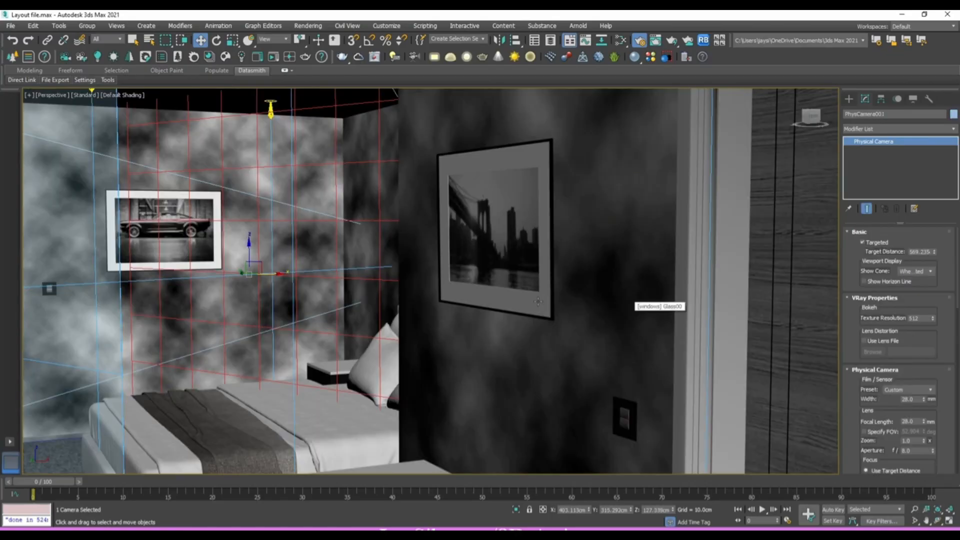
Select the two ceiling slabs in the top view and hide them.
key(t)
click(396, 306)
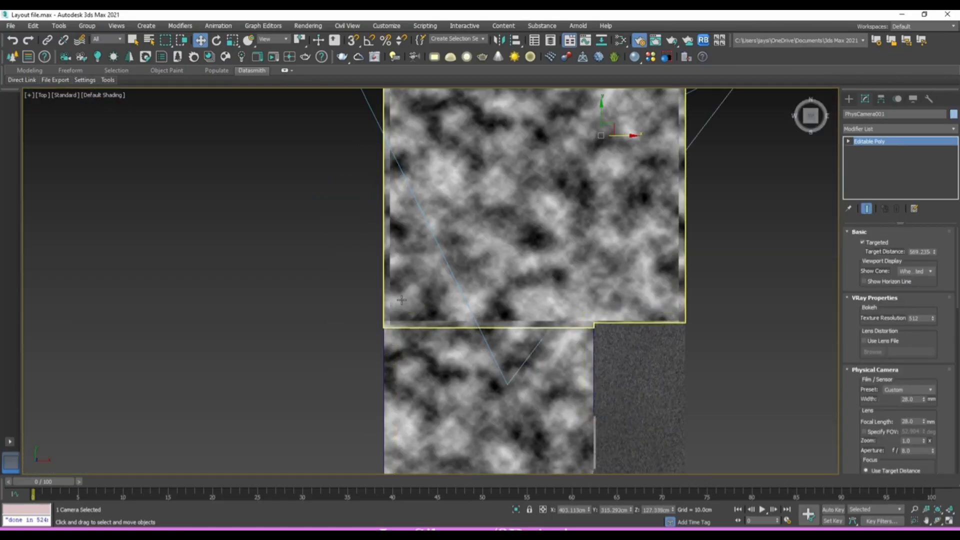
ctrl+click(424, 342)
right_click(426, 334)
click(441, 296)
click(446, 307)
Examine the open room from above, looking closely at the window opening and its frame profile.
alt+middle_drag(446, 306, 297, 281)
middle_drag(568, 154, 586, 254)
scroll(576, 257, up, 4)
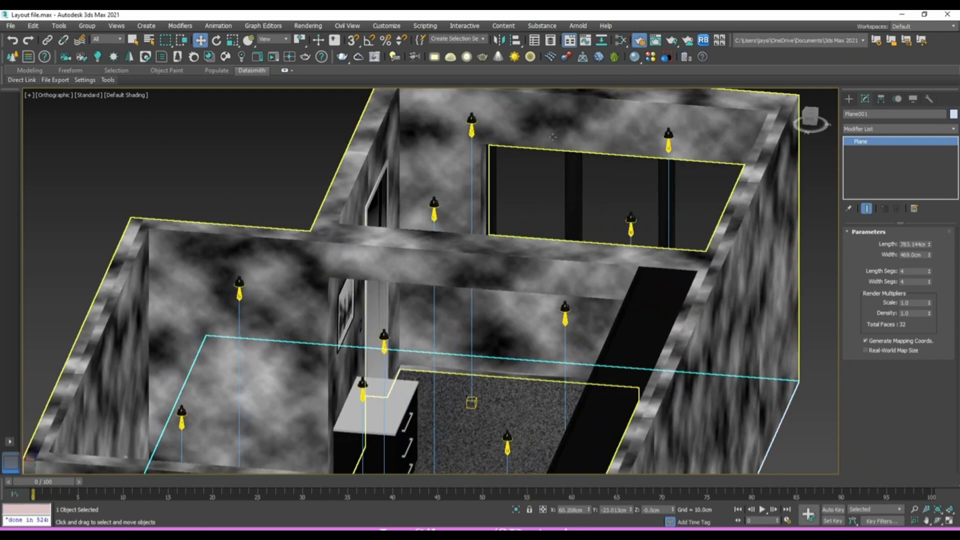
alt+middle_drag(538, 210, 494, 215)
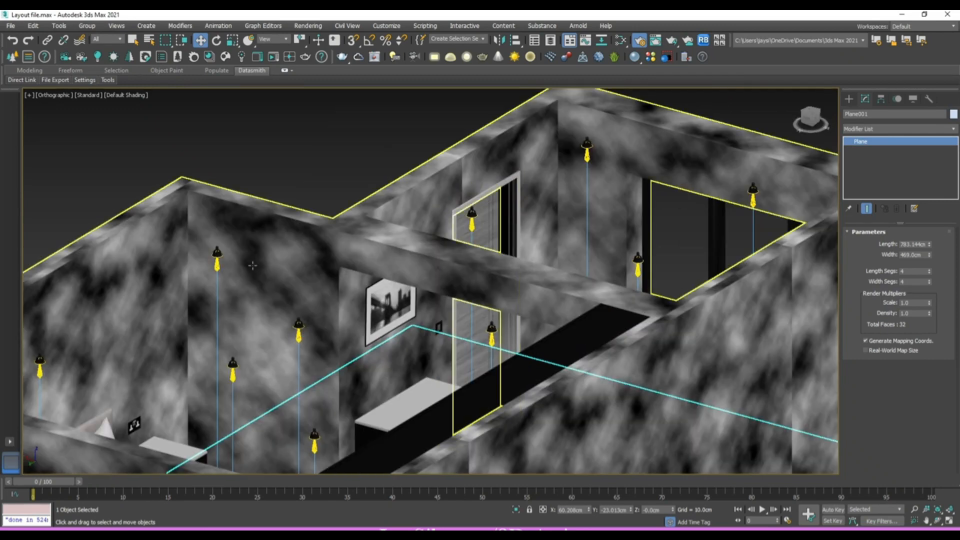
alt+middle_drag(251, 266, 600, 247)
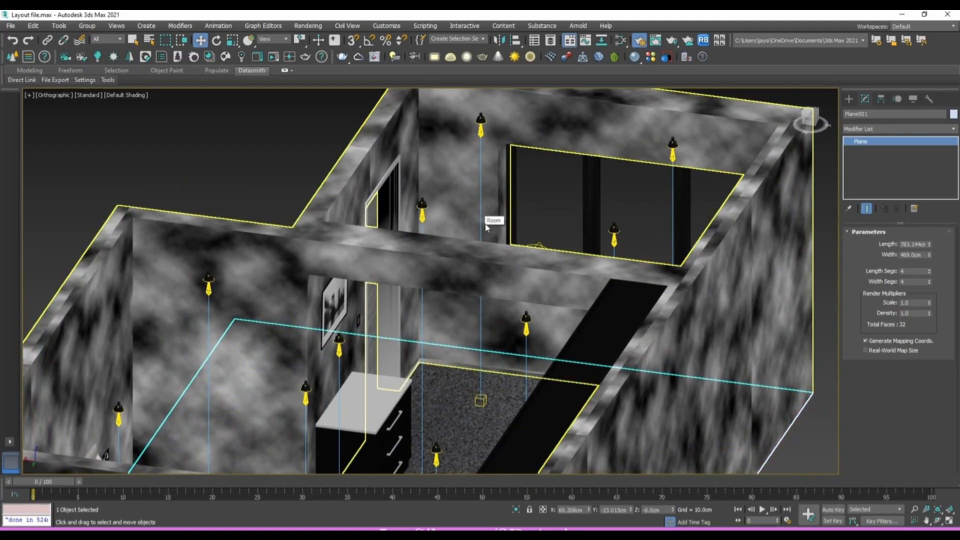
scroll(525, 198, up, 2)
scroll(486, 197, up, 3)
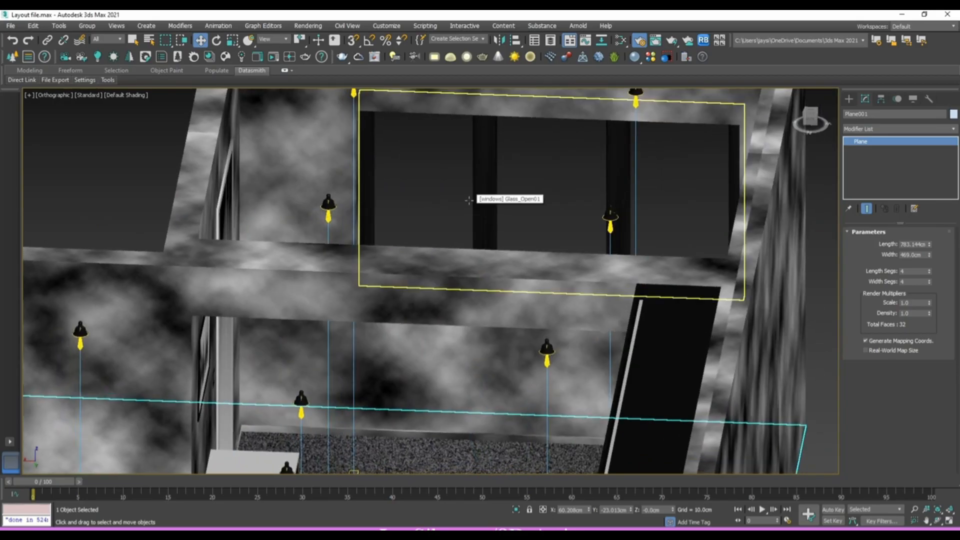
scroll(472, 195, up, 3)
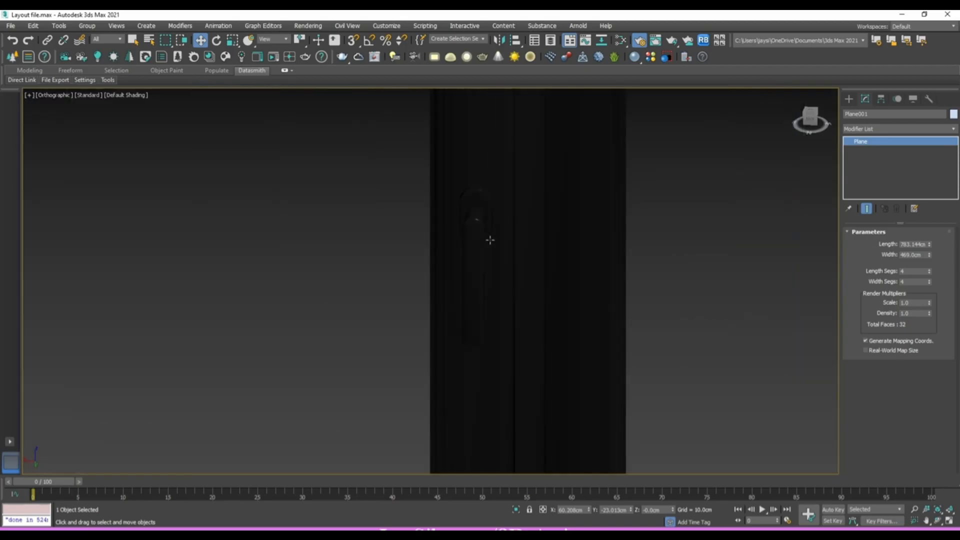
scroll(489, 238, down, 2)
scroll(490, 240, down, 3)
alt+middle_drag(490, 240, 504, 184)
scroll(502, 271, up, 1)
scroll(501, 247, down, 3)
scroll(475, 332, up, 2)
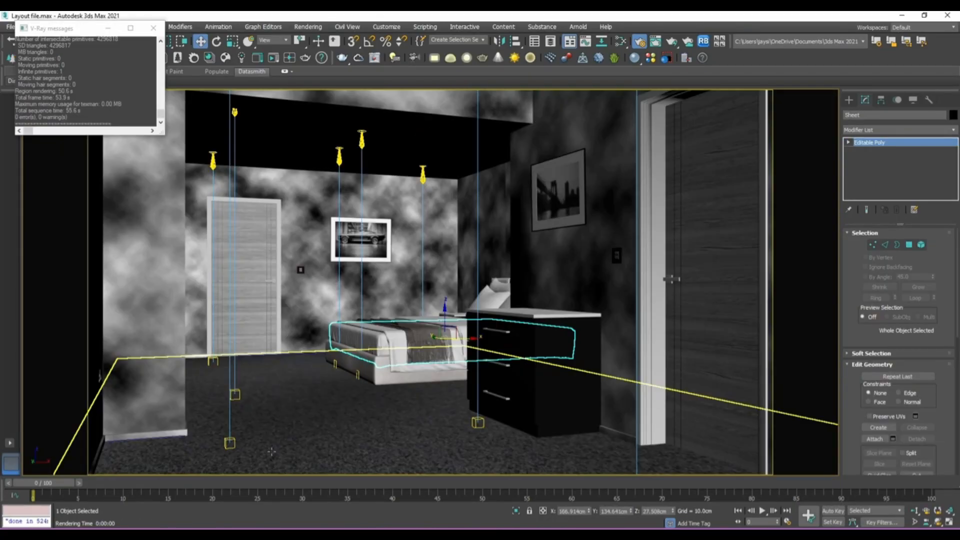
Select the slatted window blind lying outside the room and inspect its slats and distance from the room.
key(t)
scroll(298, 345, down, 3)
click(299, 346)
scroll(297, 349, up, 5)
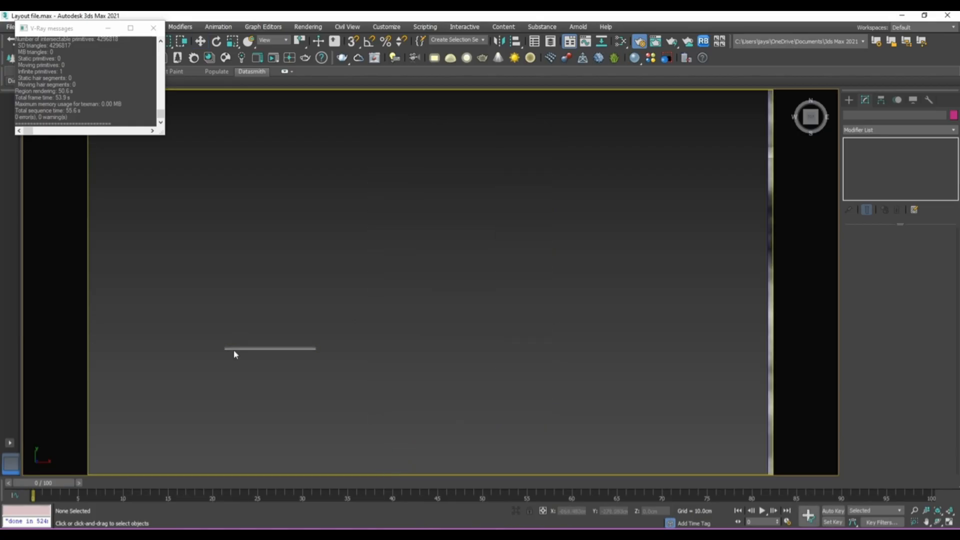
click(233, 349)
scroll(236, 349, down, 2)
key(w)
alt+middle_drag(262, 343, 311, 285)
scroll(235, 341, up, 6)
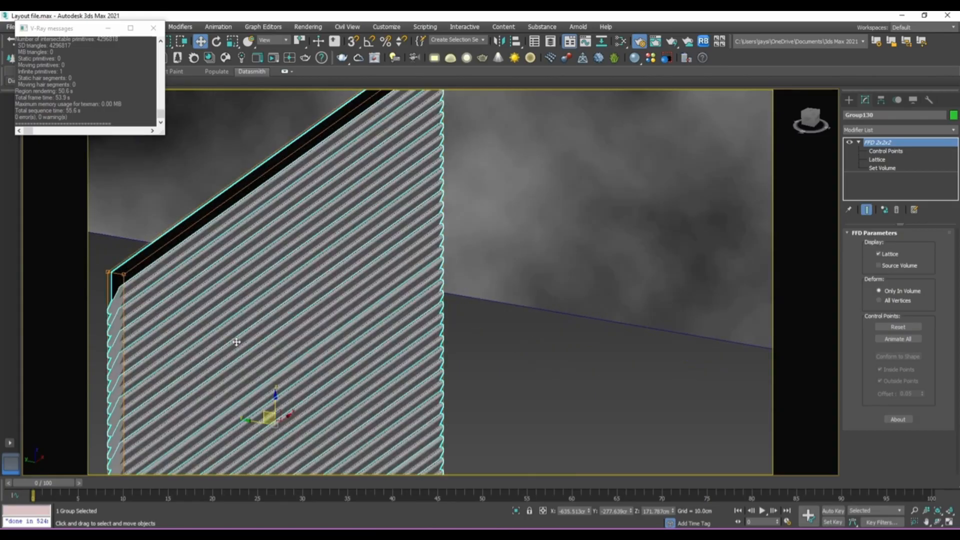
alt+middle_drag(235, 341, 536, 284)
scroll(345, 336, down, 9)
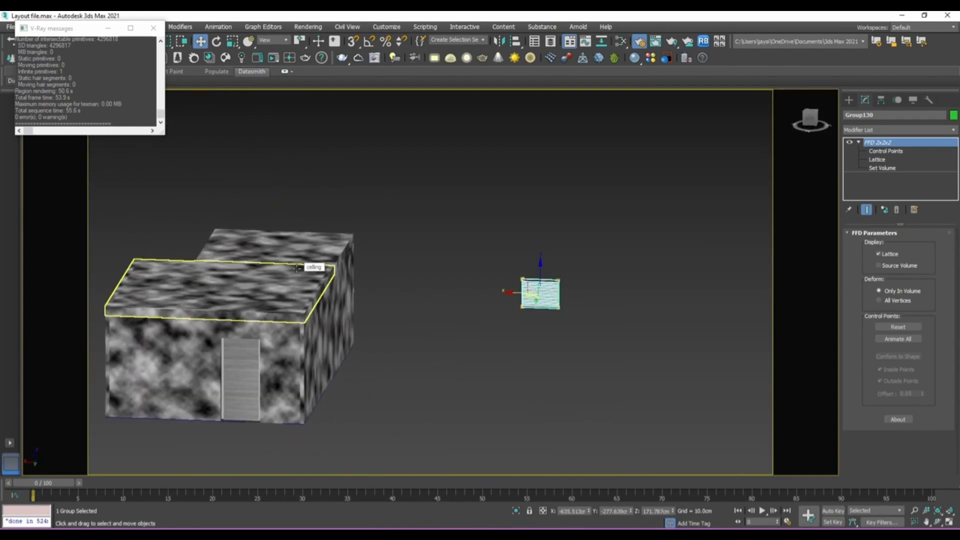
Move the blind in a straight-on wireframe view so its upper corner meets the window's upper corner, at about X 29 cm, Z 165 cm.
click(810, 120)
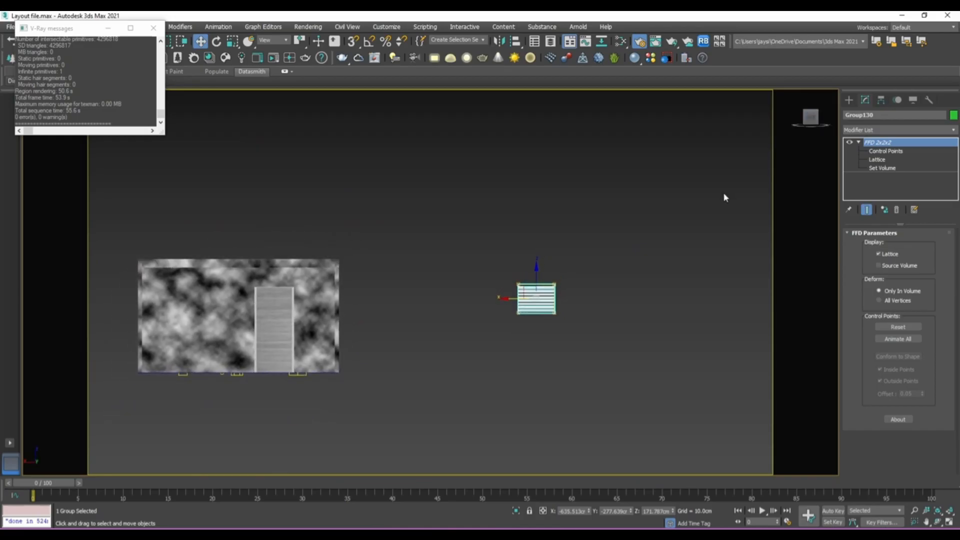
key(F3)
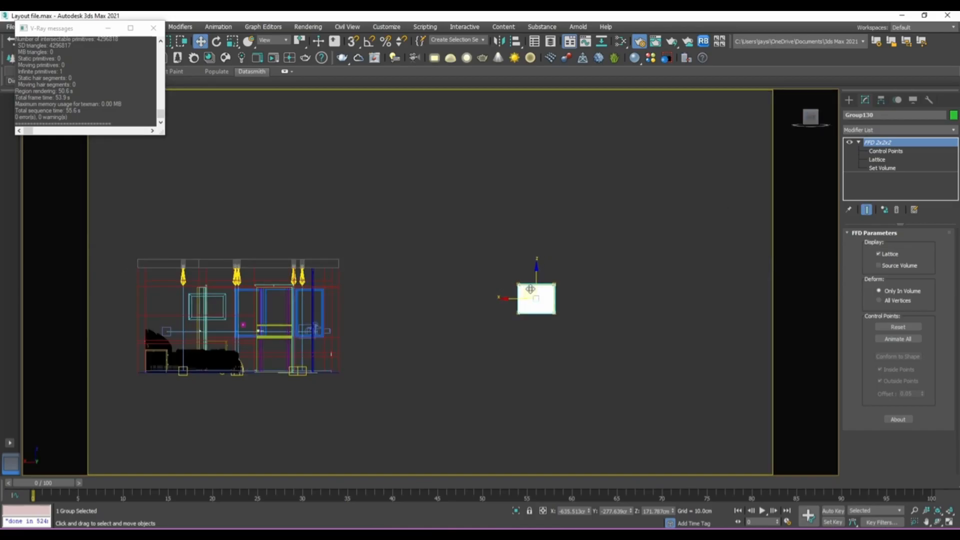
drag(530, 289, 241, 288)
scroll(223, 284, up, 6)
scroll(223, 284, up, 4)
drag(343, 268, 208, 173)
scroll(218, 216, up, 5)
scroll(208, 174, down, 6)
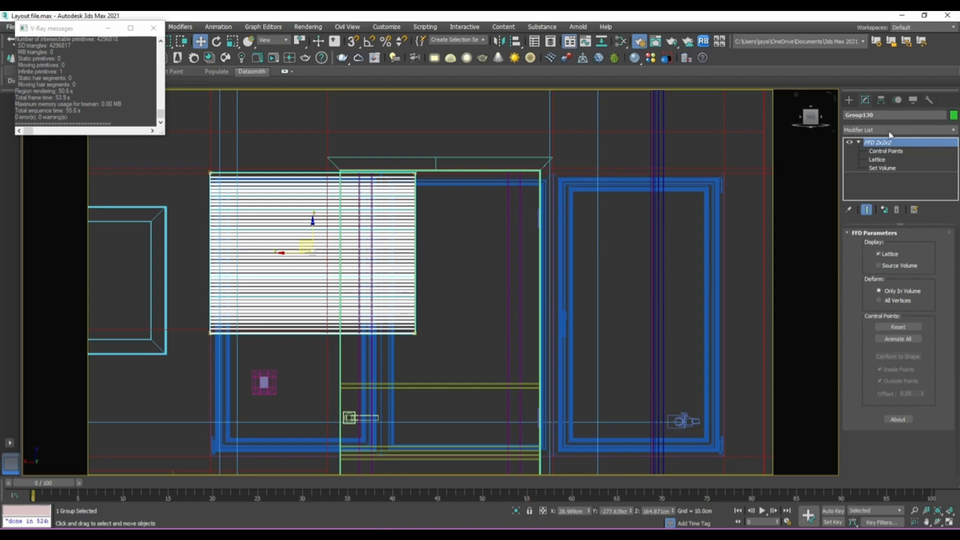
Stretch the blind sideways with its FFD control points and align both ends with the window's outer edges.
click(886, 151)
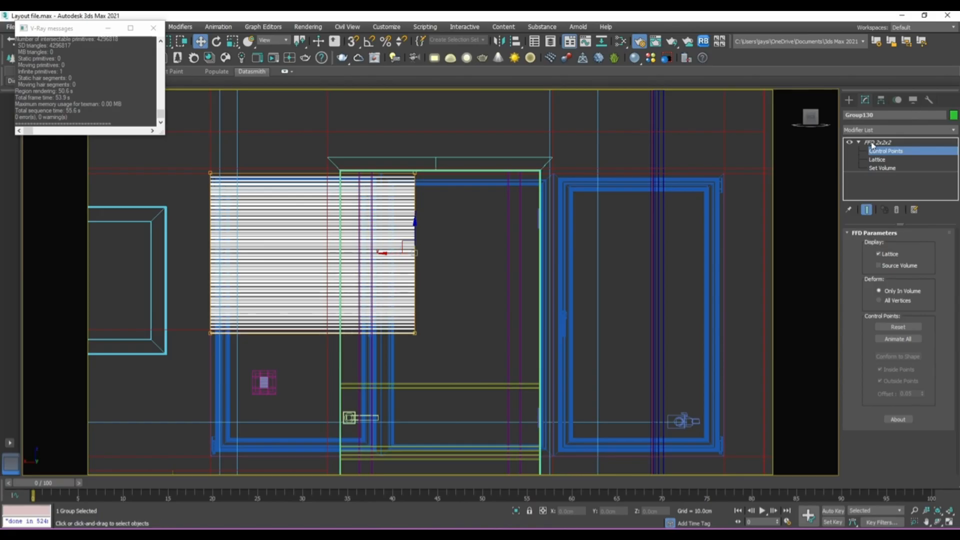
drag(390, 251, 697, 278)
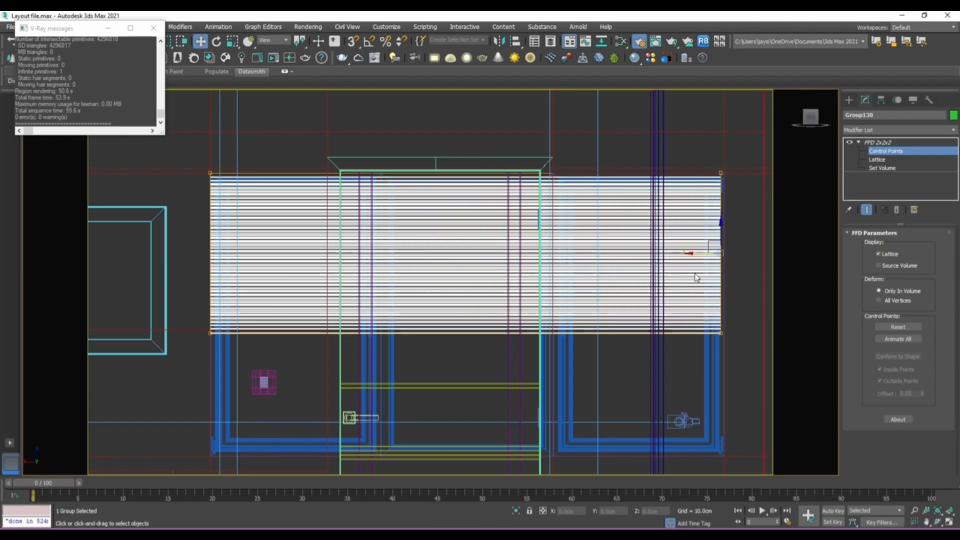
middle_drag(696, 276, 595, 335)
scroll(615, 241, up, 5)
drag(663, 164, 692, 165)
scroll(691, 165, down, 5)
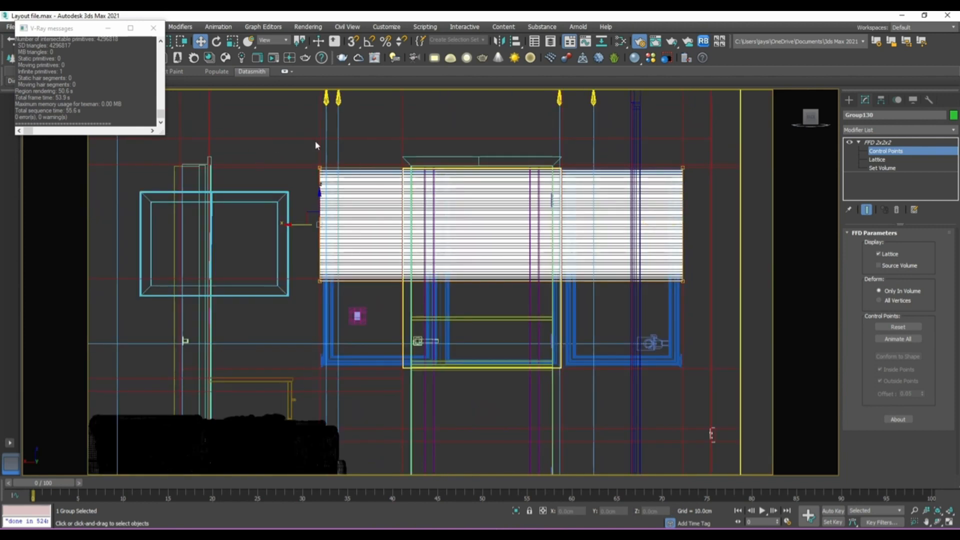
scroll(320, 168, up, 6)
drag(338, 226, 349, 227)
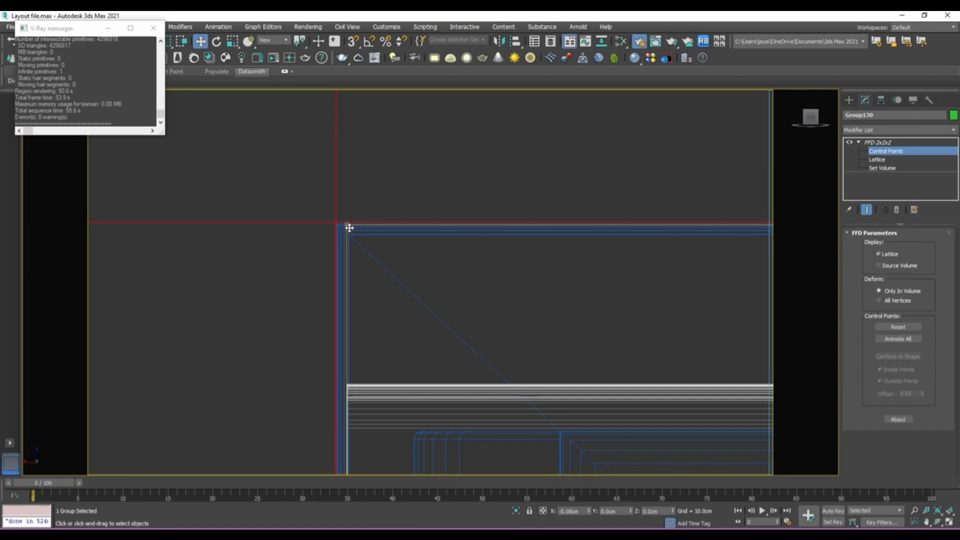
Move all the blind's FFD control points about 117 cm toward the window, keep it clear of the handle, and leave control-point editing.
scroll(348, 228, down, 10)
middle_drag(734, 286, 370, 300)
scroll(444, 273, down, 1)
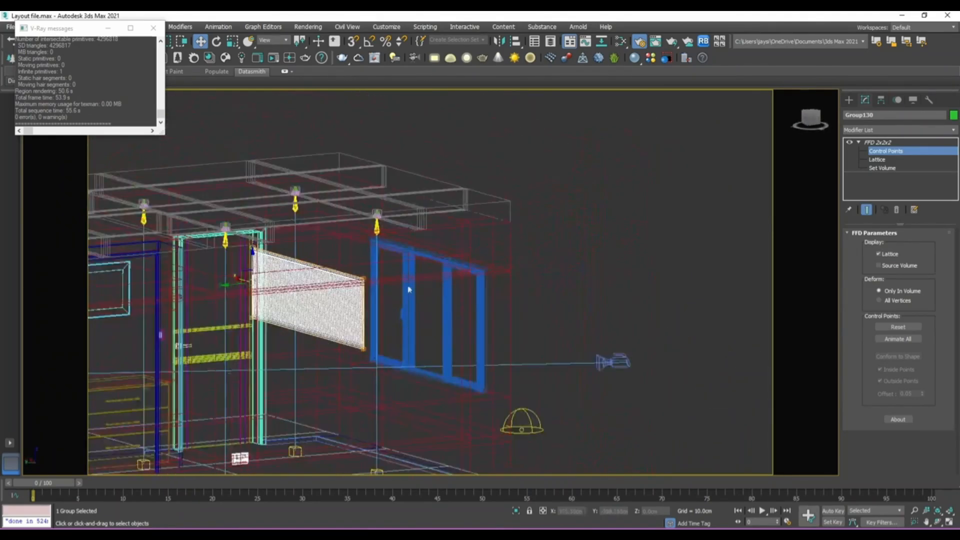
click(813, 120)
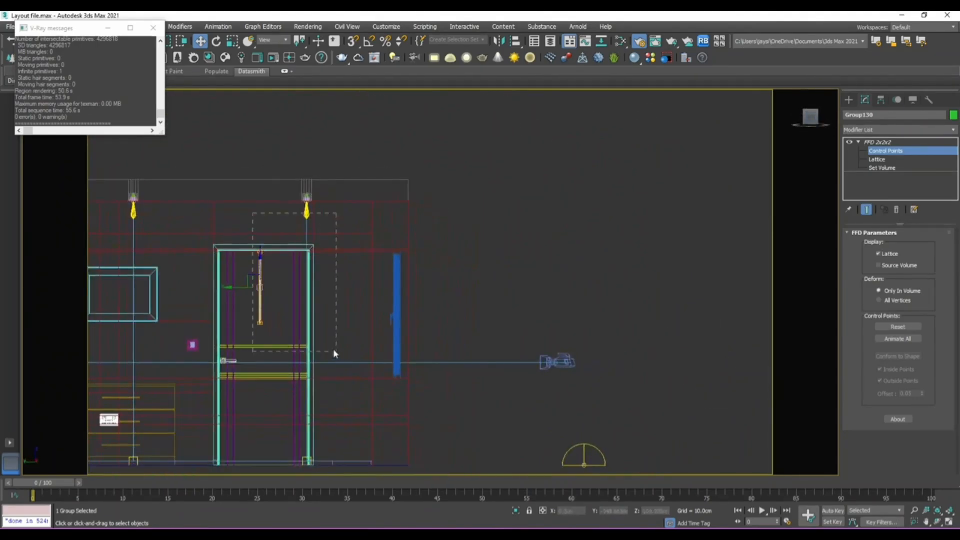
drag(362, 307, 411, 306)
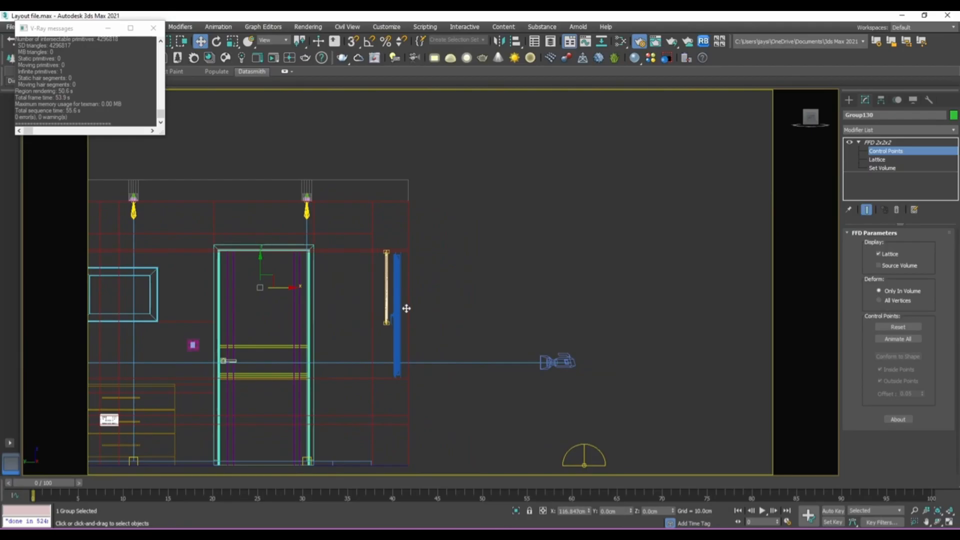
scroll(389, 251, up, 10)
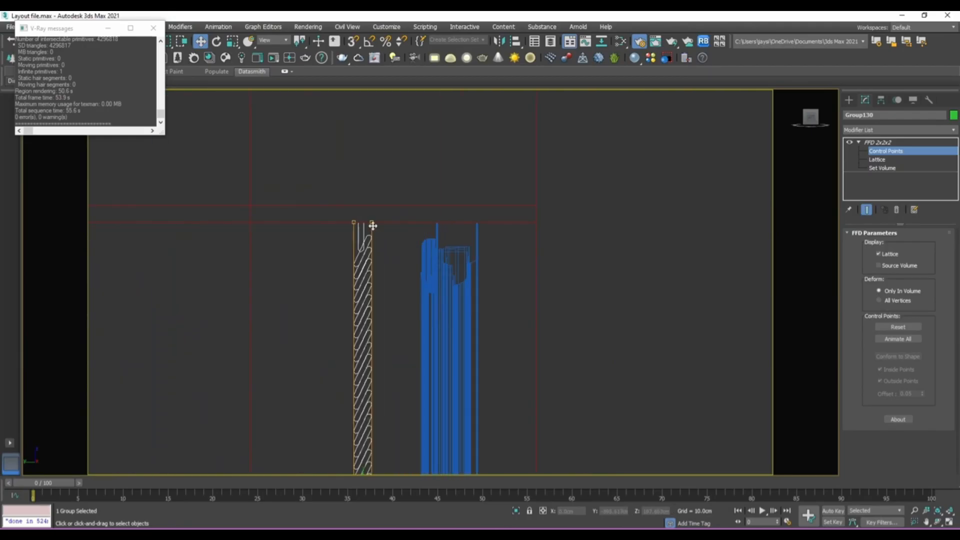
scroll(378, 225, down, 5)
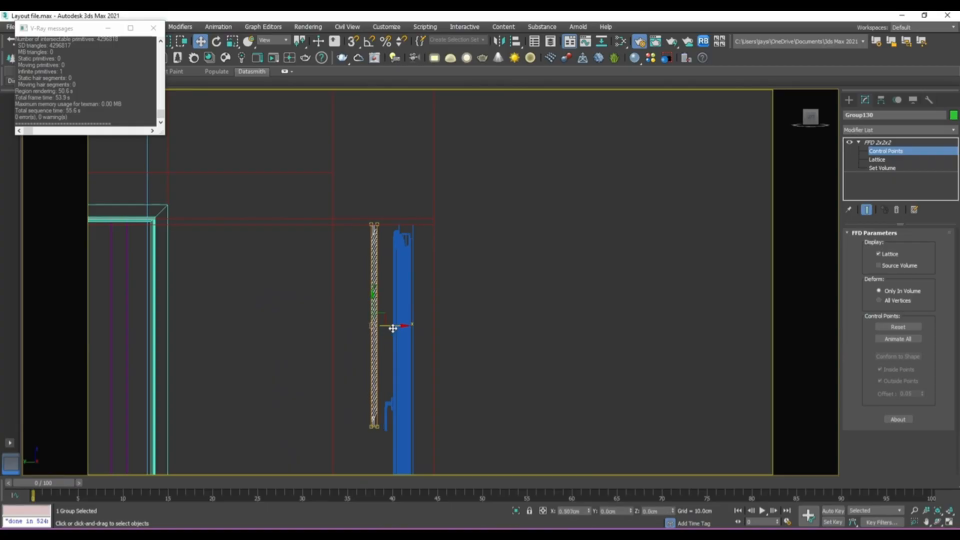
scroll(373, 400, up, 6)
scroll(378, 296, up, 3)
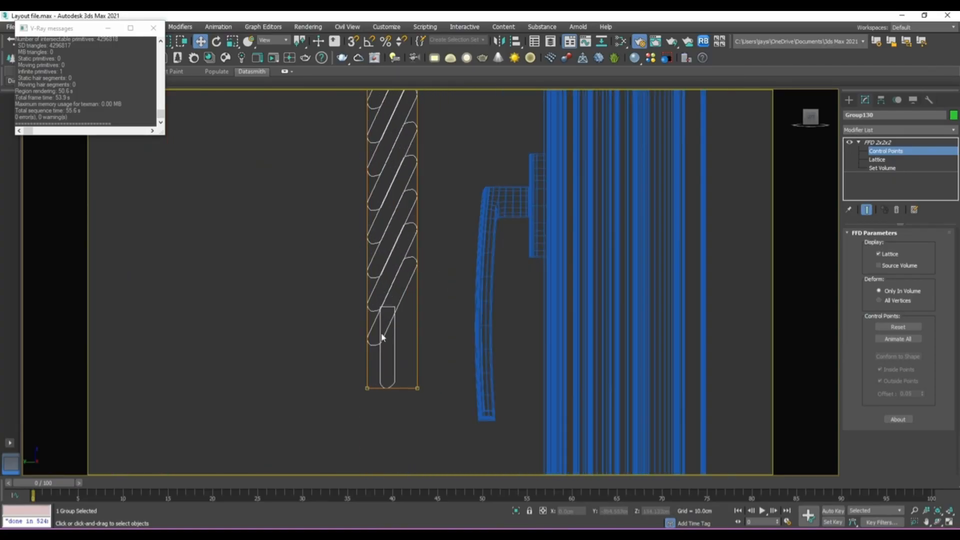
scroll(379, 285, down, 5)
key(p)
scroll(413, 310, down, 6)
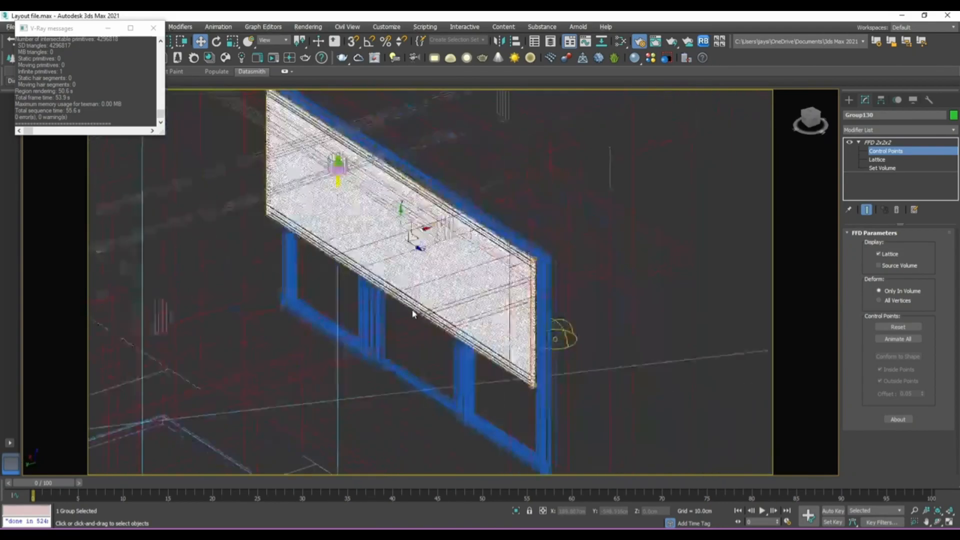
click(877, 143)
scroll(572, 330, down, 5)
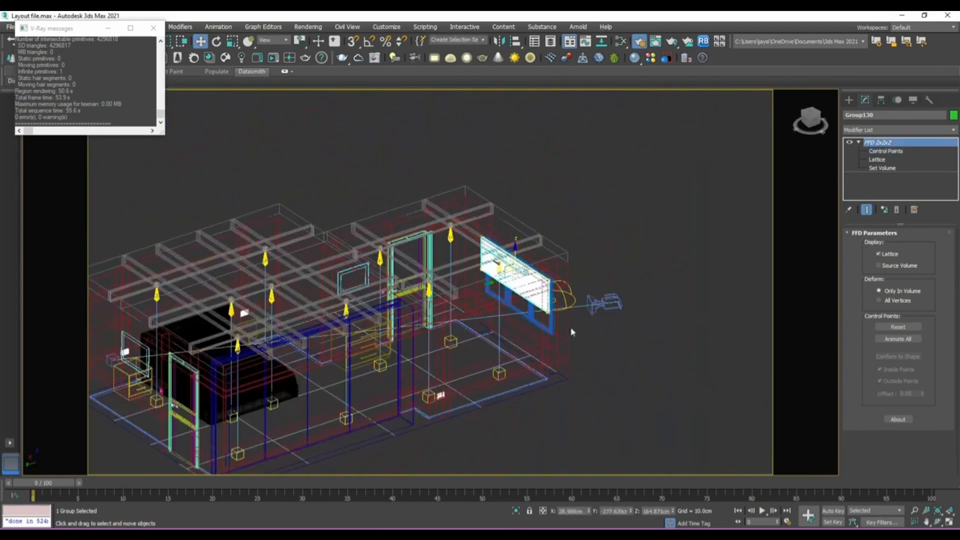
Move PhysCamera001 to the bedroom's far end at about X 5 cm, Y 375 cm, aim its target at the window, and look through it.
click(600, 306)
scroll(600, 310, down, 3)
alt+middle_drag(600, 310, 544, 309)
scroll(545, 308, down, 3)
click(810, 120)
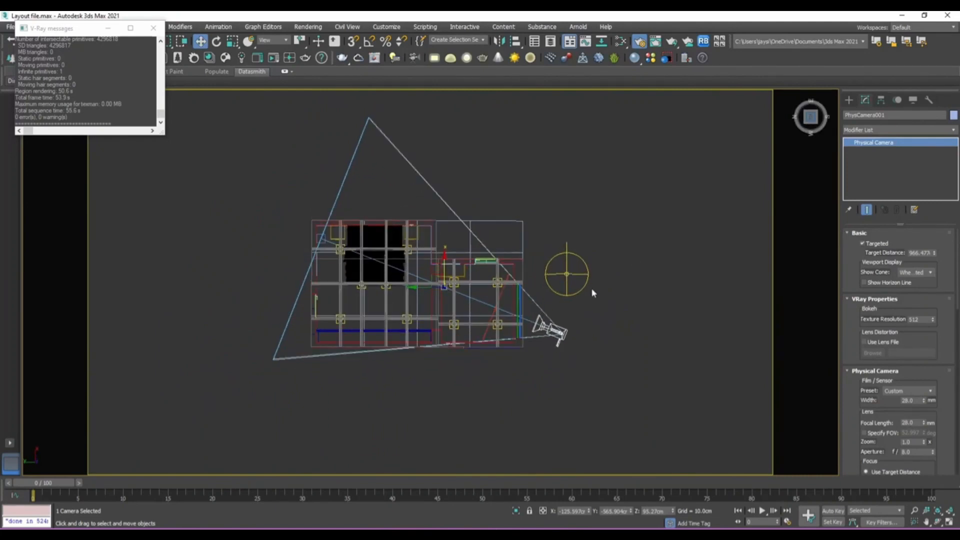
click(541, 357)
drag(556, 331, 323, 322)
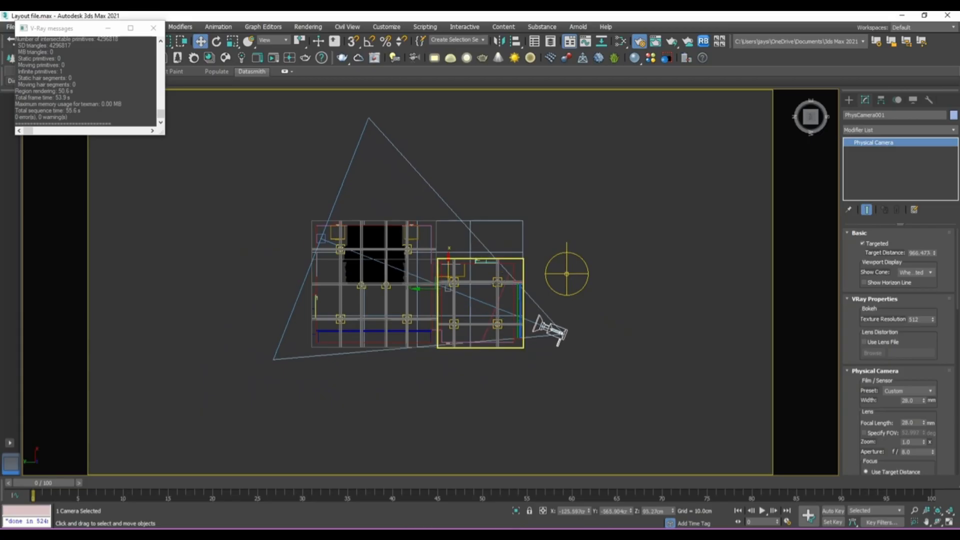
drag(439, 280, 279, 280)
drag(387, 314, 523, 313)
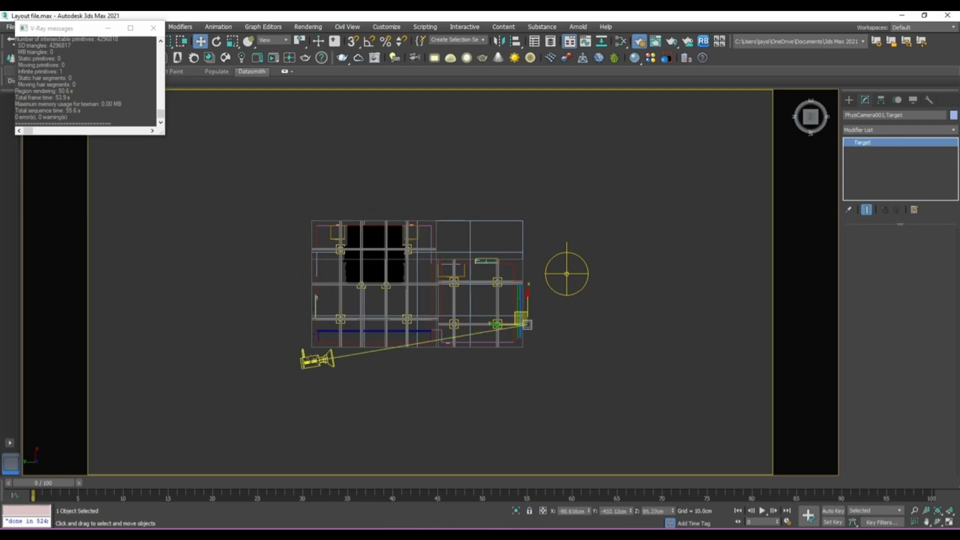
drag(316, 359, 313, 295)
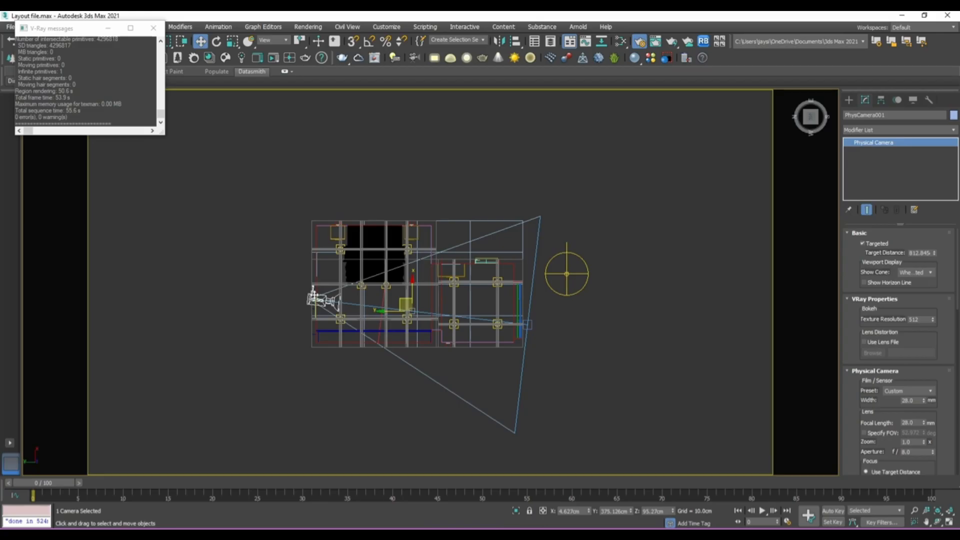
key(c)
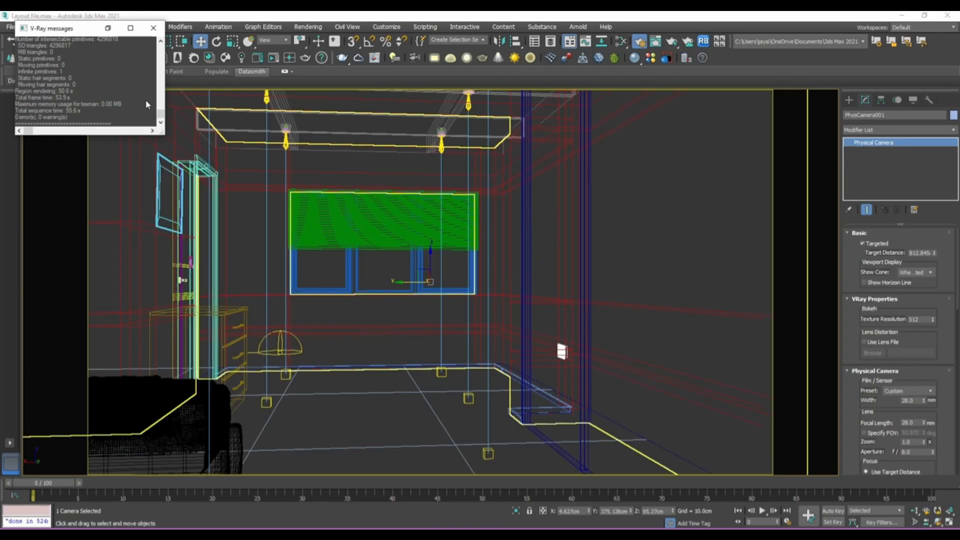
Dismiss the V-Ray messages window, shade the camera view, and frame the bed and window at a target distance of about 1008 cm.
click(108, 29)
click(124, 97)
click(150, 106)
mouse_move(255, 219)
middle_down()
mouse_move(309, 225)
mouse_move(313, 217)
mouse_move(297, 224)
middle_up()
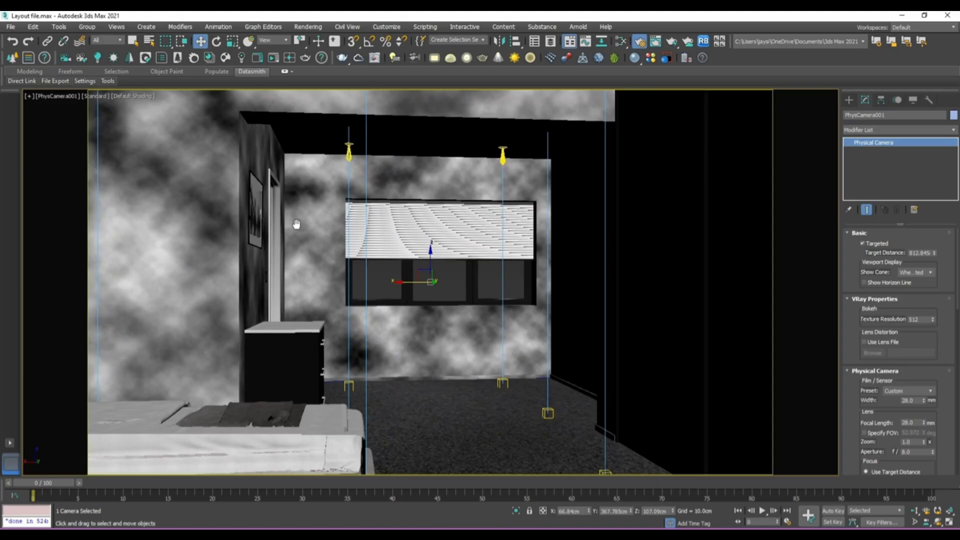
click(914, 511)
drag(564, 332, 540, 341)
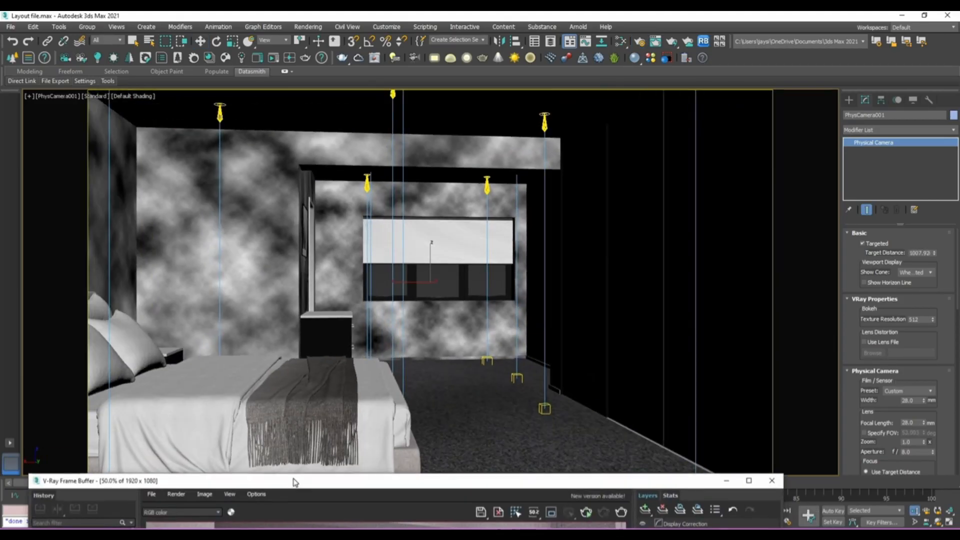
Bring up the V-Ray Frame Buffer and start a new render of the camera view.
drag(294, 481, 418, 12)
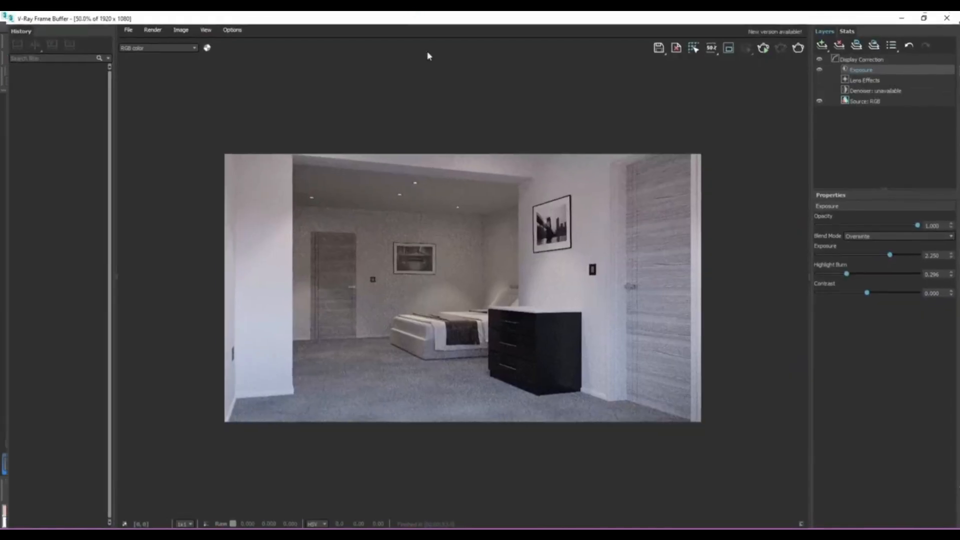
click(796, 45)
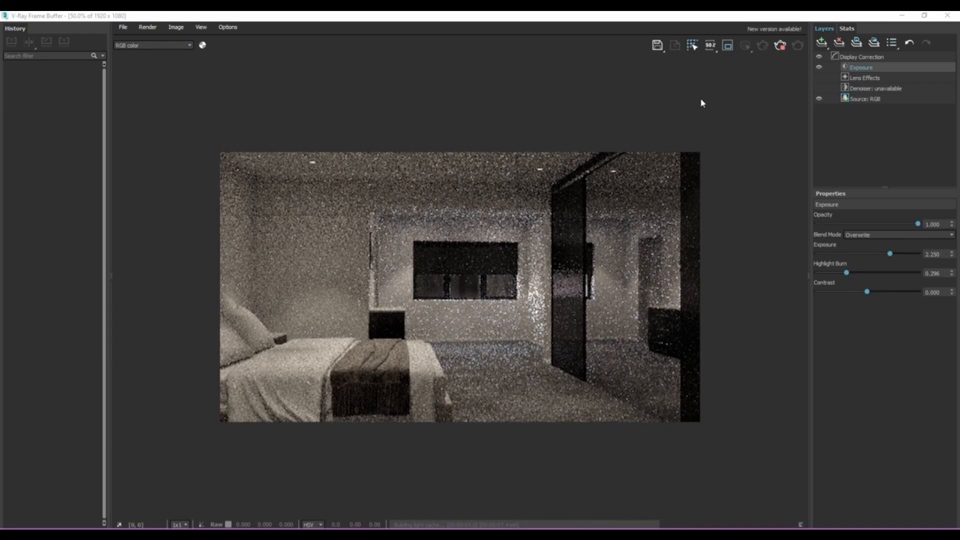
Examine the blind and window in the rendered image up close and at full frame, and stop the render.
scroll(473, 253, up, 1)
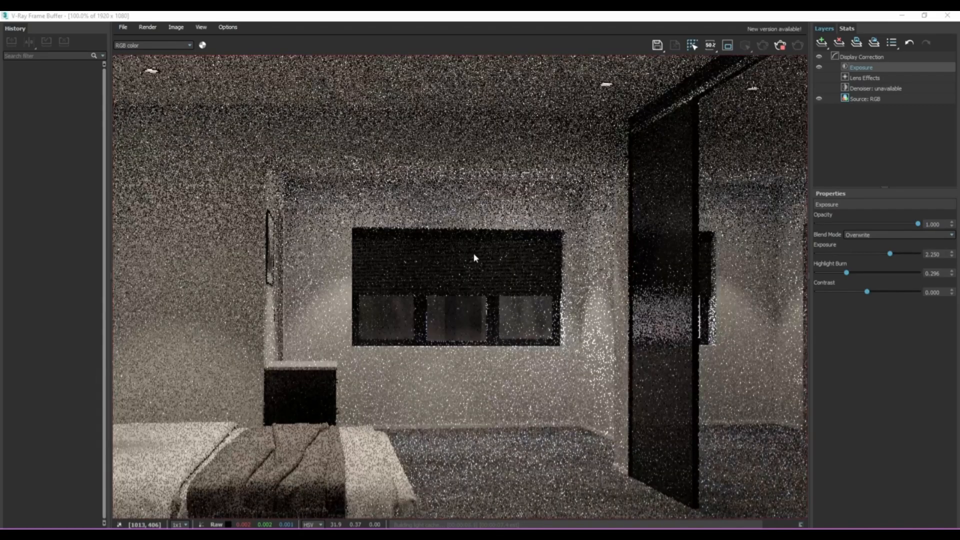
scroll(473, 253, up, 1)
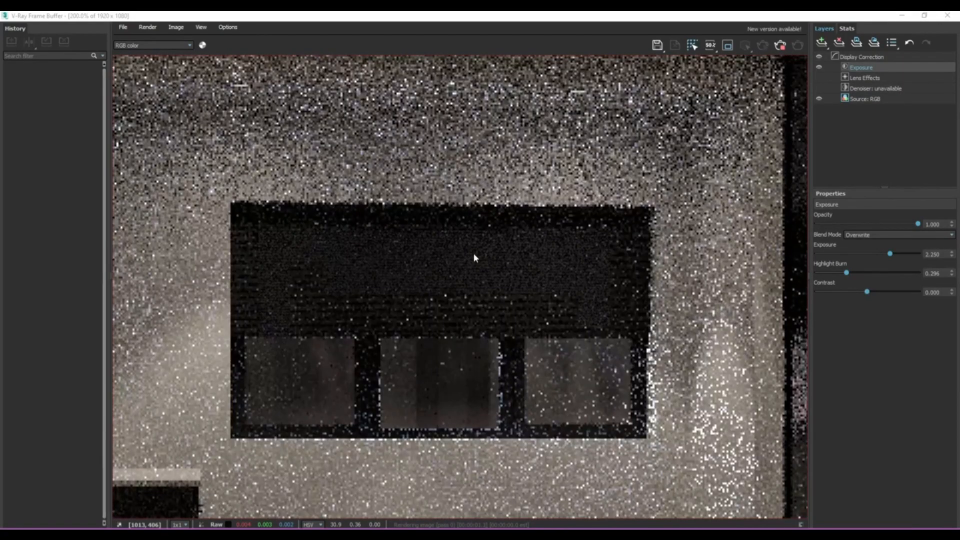
scroll(473, 253, down, 1)
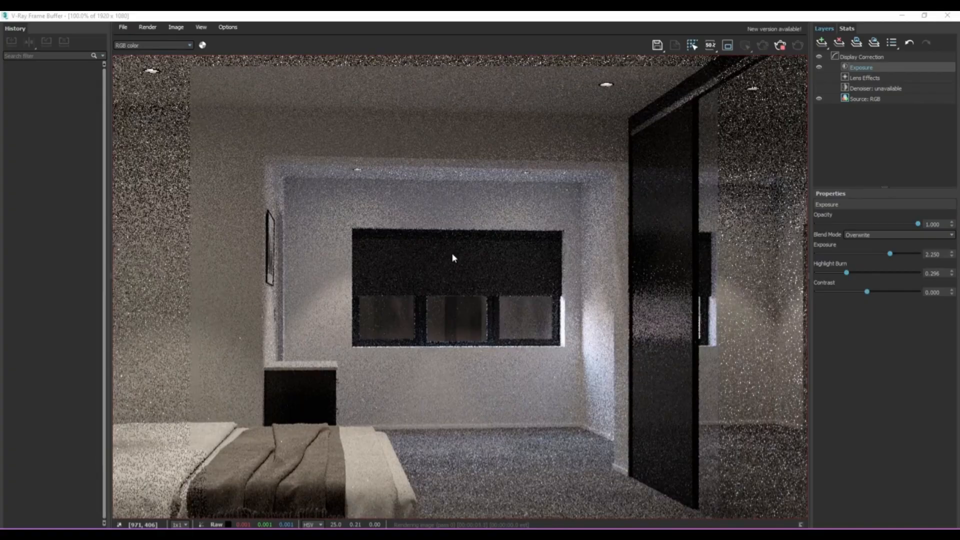
scroll(452, 253, up, 1)
scroll(306, 273, up, 1)
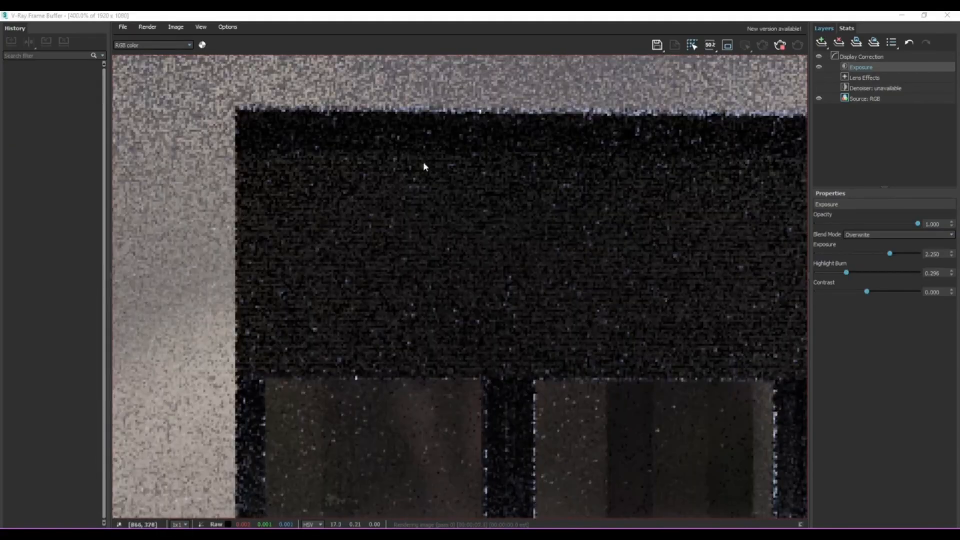
scroll(468, 247, down, 2)
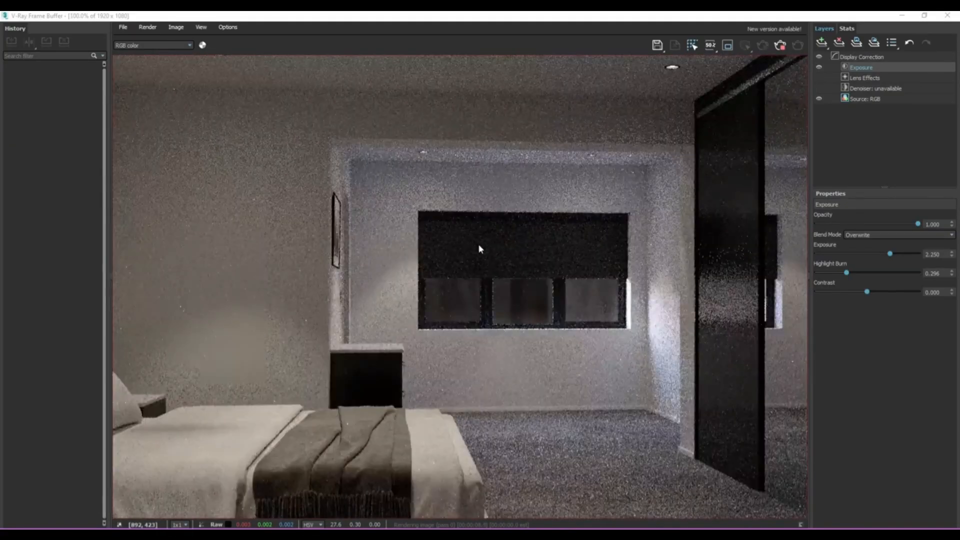
scroll(479, 249, down, 1)
scroll(451, 249, up, 1)
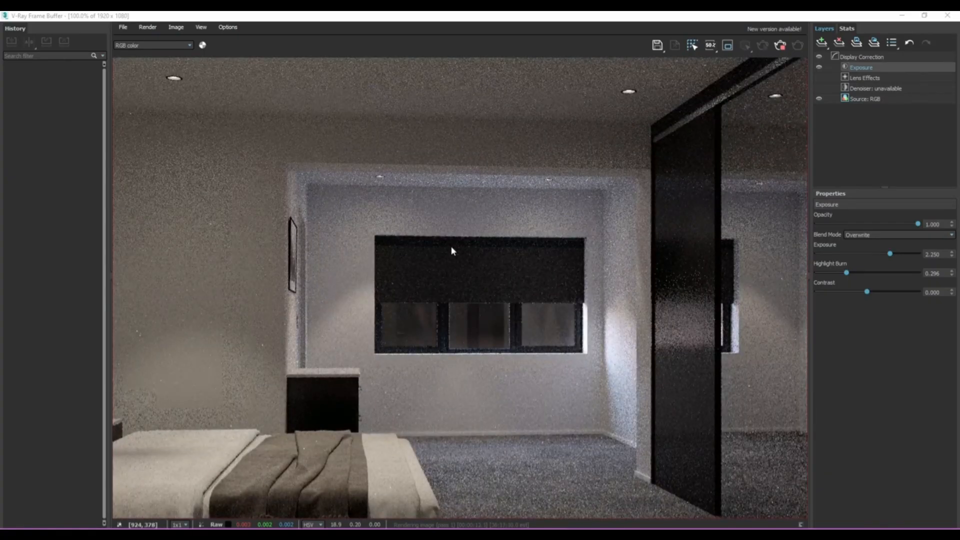
scroll(451, 249, down, 1)
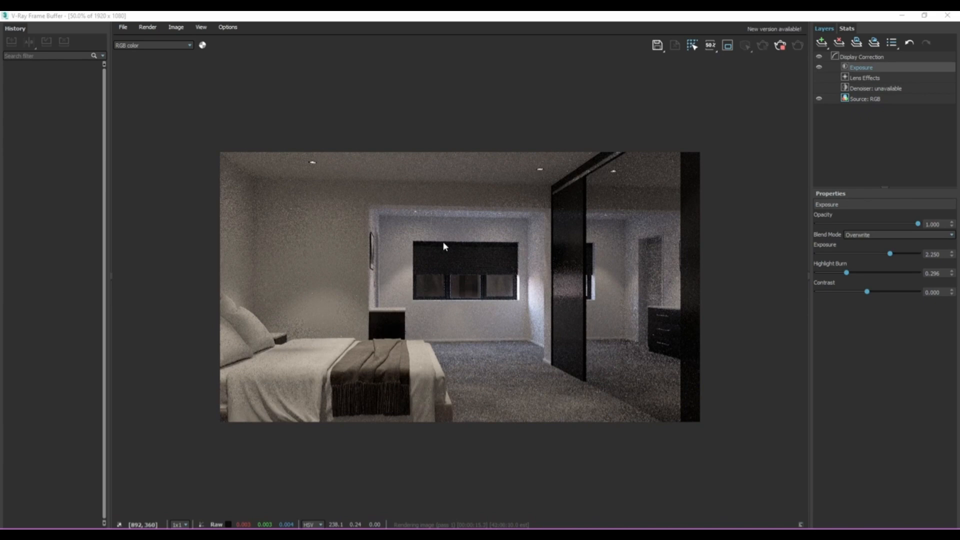
scroll(626, 251, up, 1)
scroll(586, 127, down, 1)
click(781, 46)
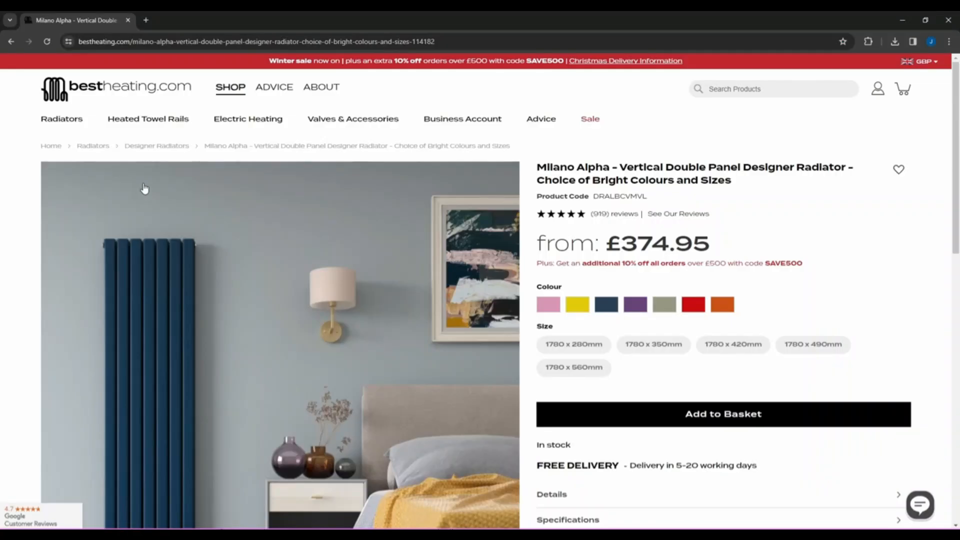
Switch to the browser's Milano Alpha radiator page and open the black vertical designer radiator from its related products.
mouse_move(61, 119)
scroll(23, 224, down, 6)
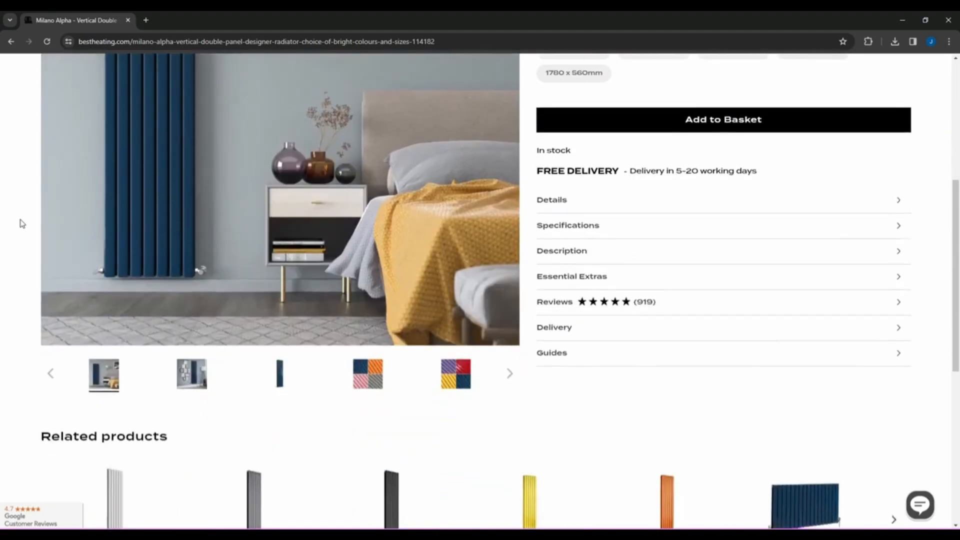
scroll(22, 224, up, 6)
click(70, 150)
click(15, 42)
scroll(264, 334, down, 6)
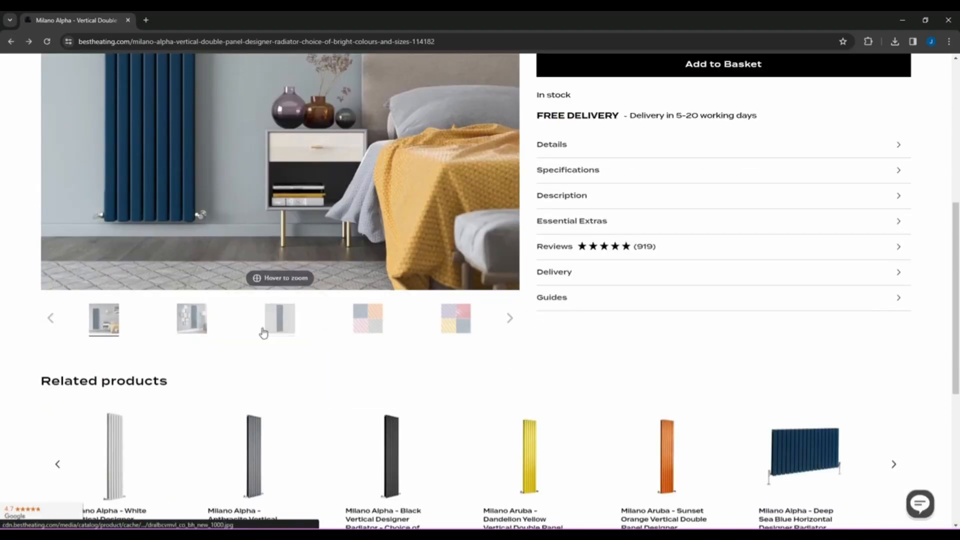
scroll(236, 386, down, 2)
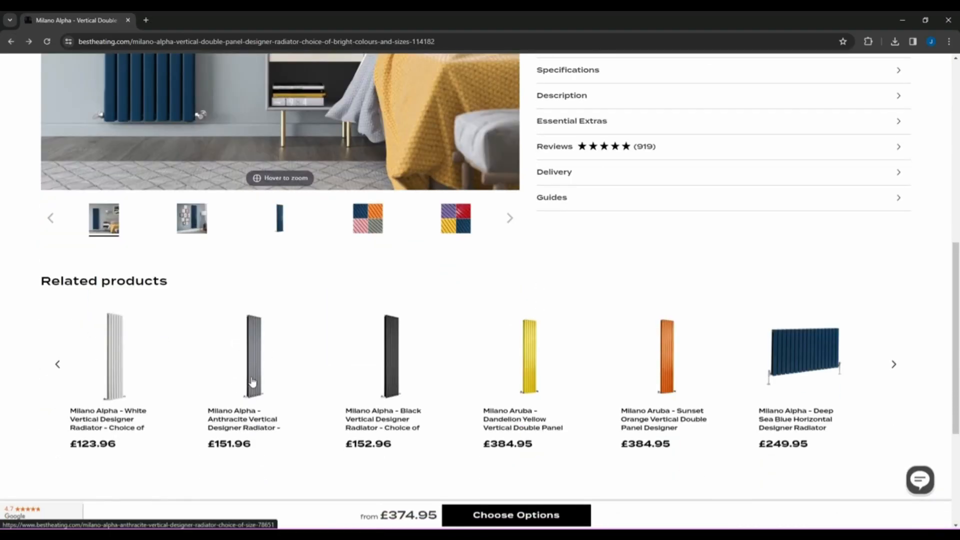
click(382, 371)
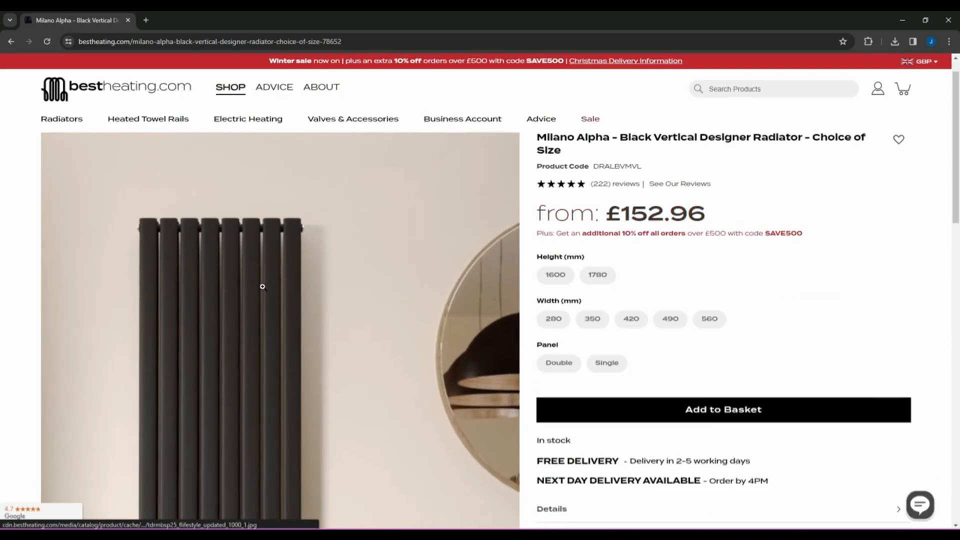
Look at the black radiator's product photos, including the close-ups of its valves and panels, and advance the gallery.
scroll(280, 325, down, 5)
scroll(302, 397, up, 2)
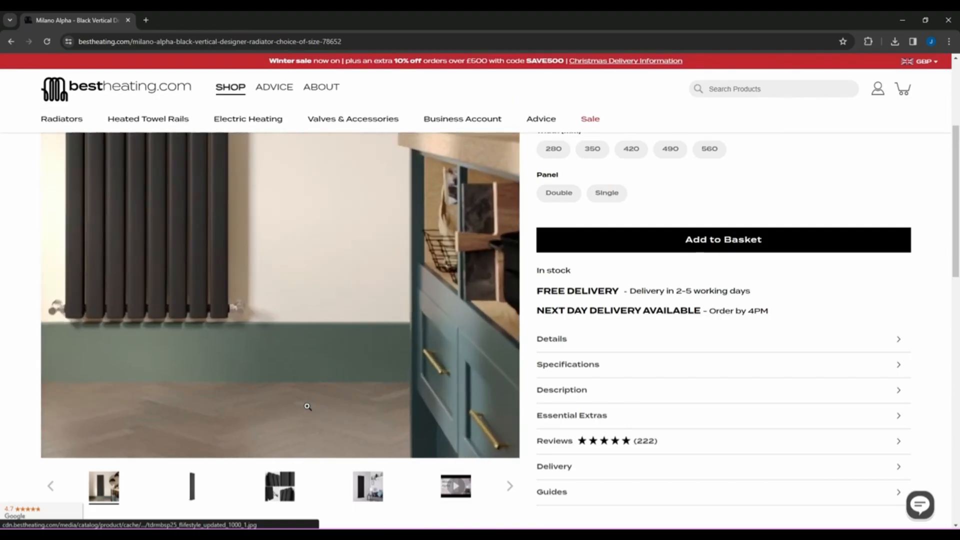
click(290, 494)
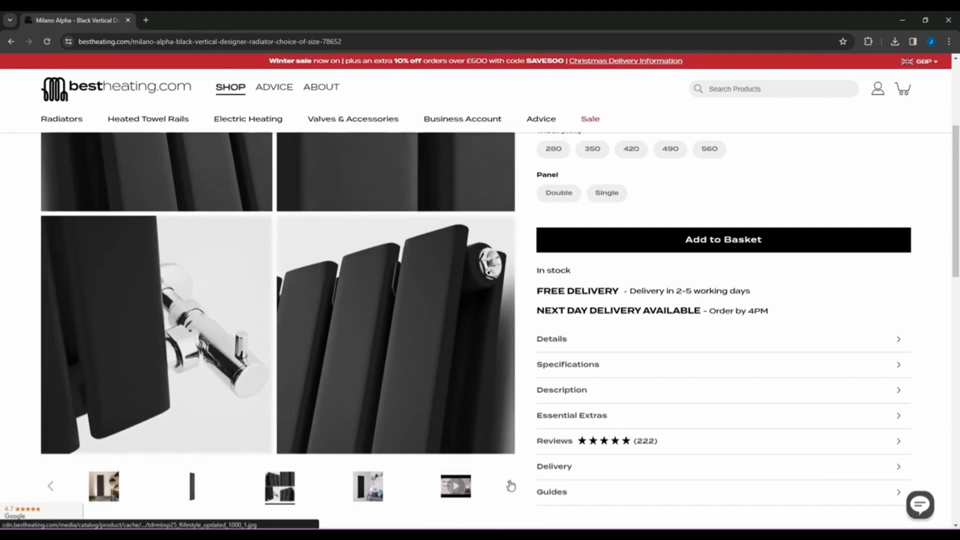
click(509, 486)
click(509, 485)
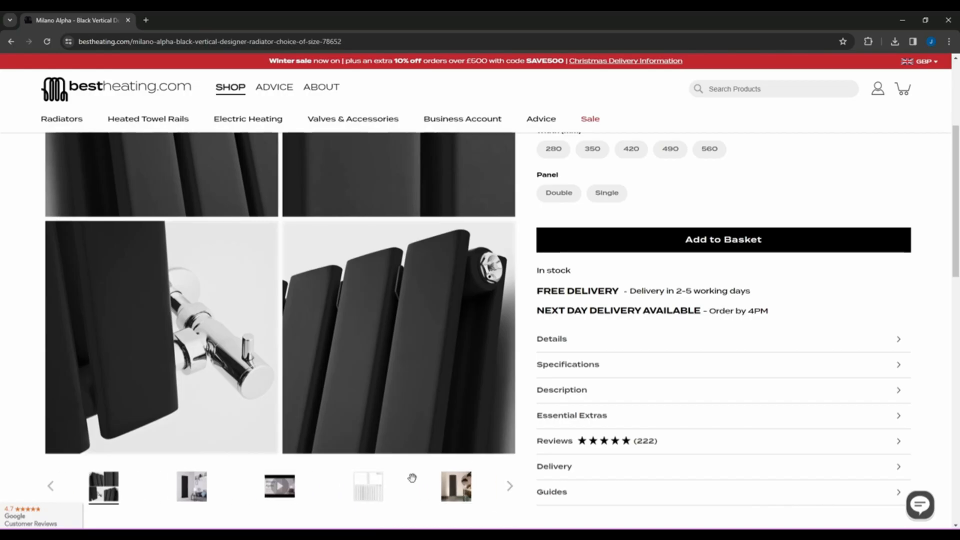
Show the radiator's dimension chart and read its heights, widths and wall projections at full size.
click(373, 485)
scroll(432, 413, up, 2)
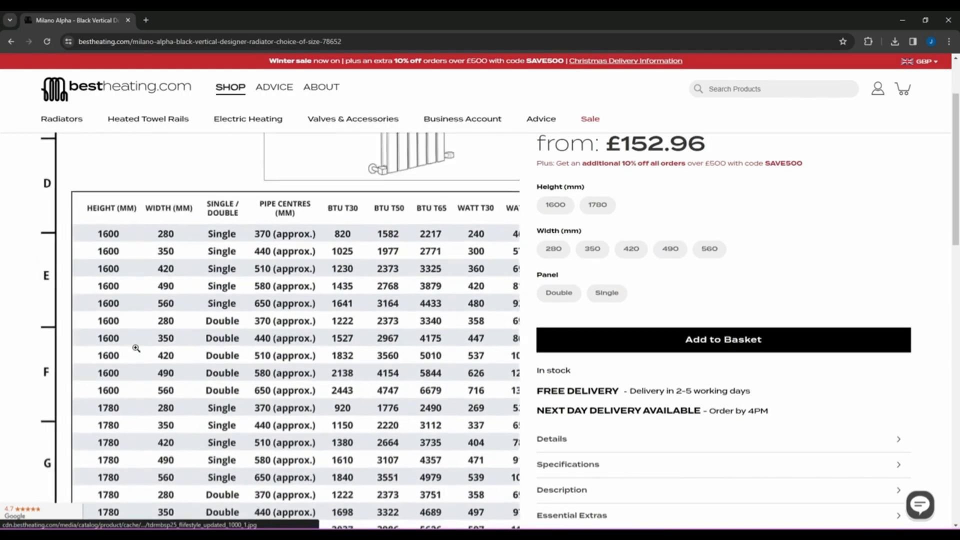
scroll(370, 323, up, 2)
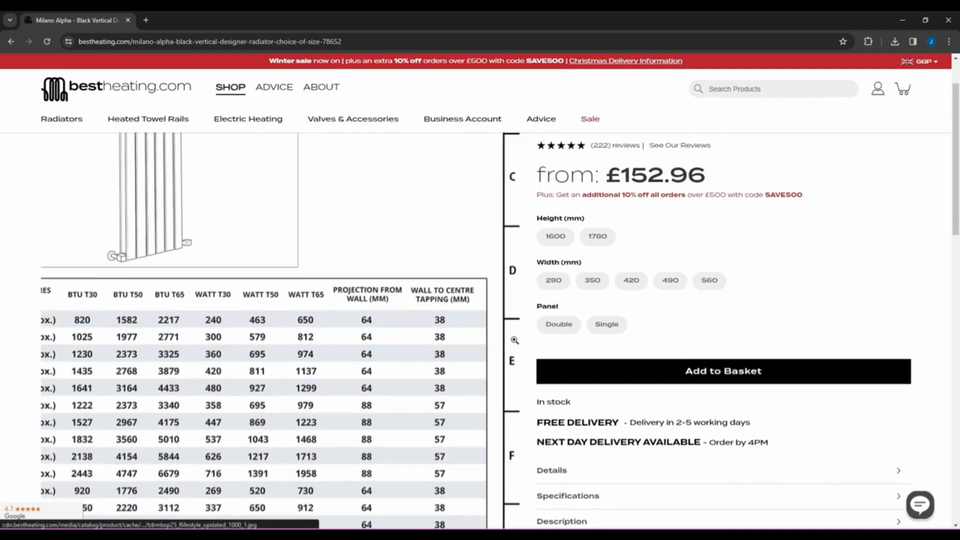
click(368, 318)
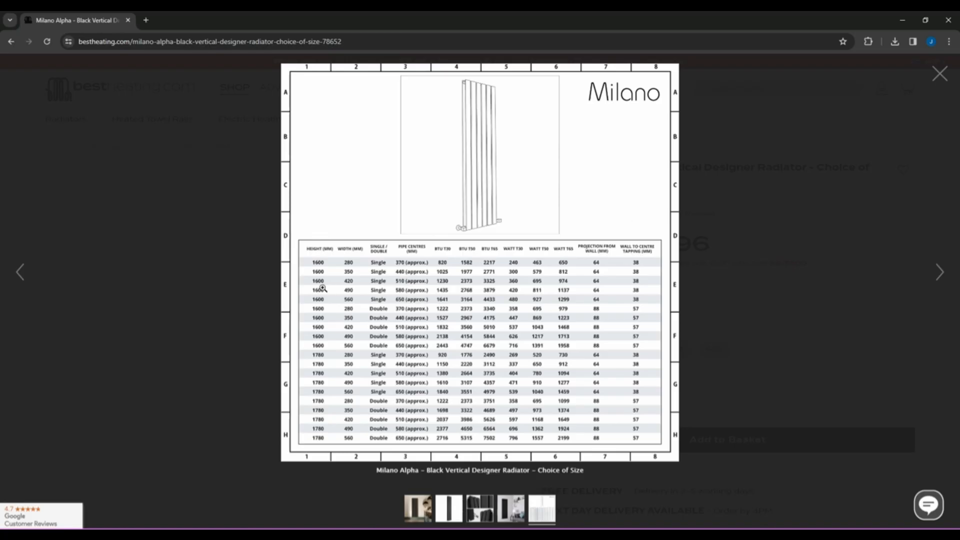
click(221, 265)
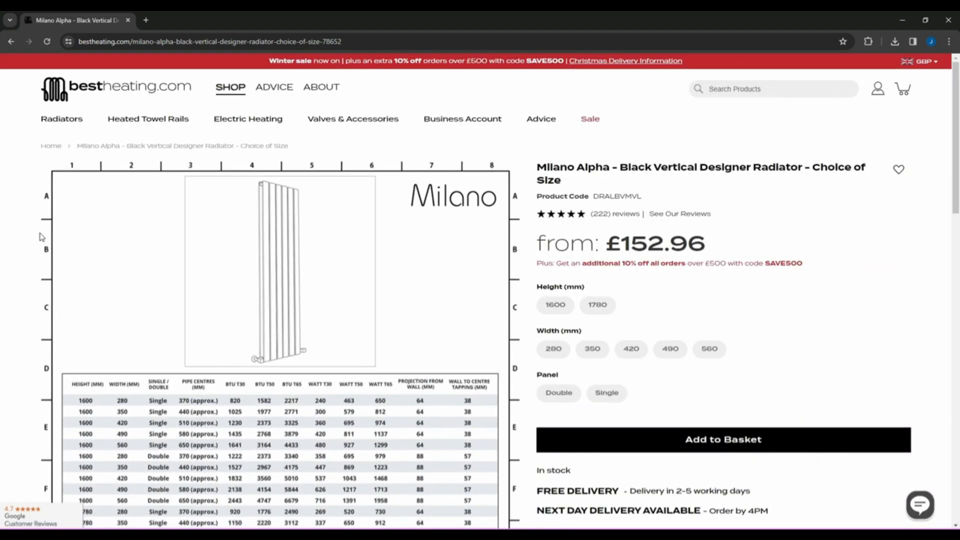
scroll(41, 237, down, 3)
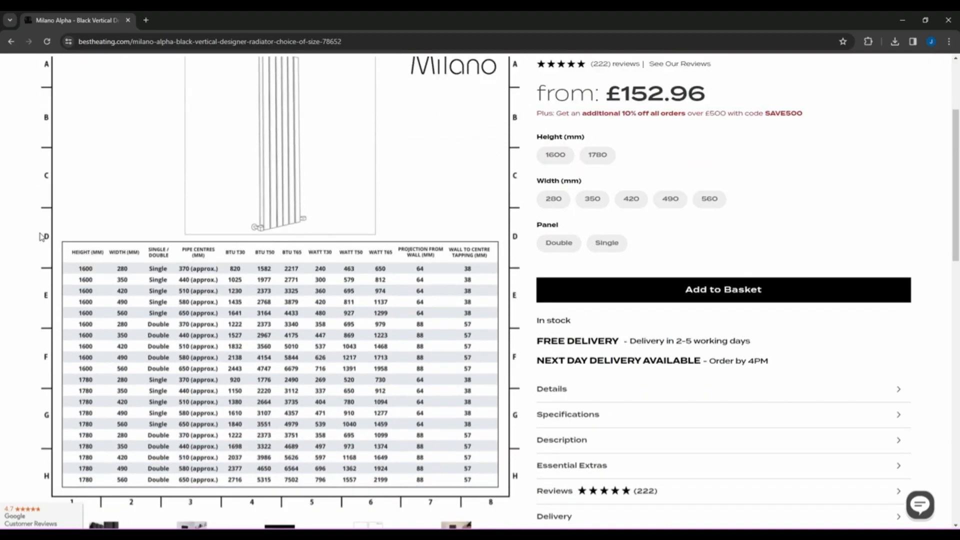
scroll(42, 237, up, 3)
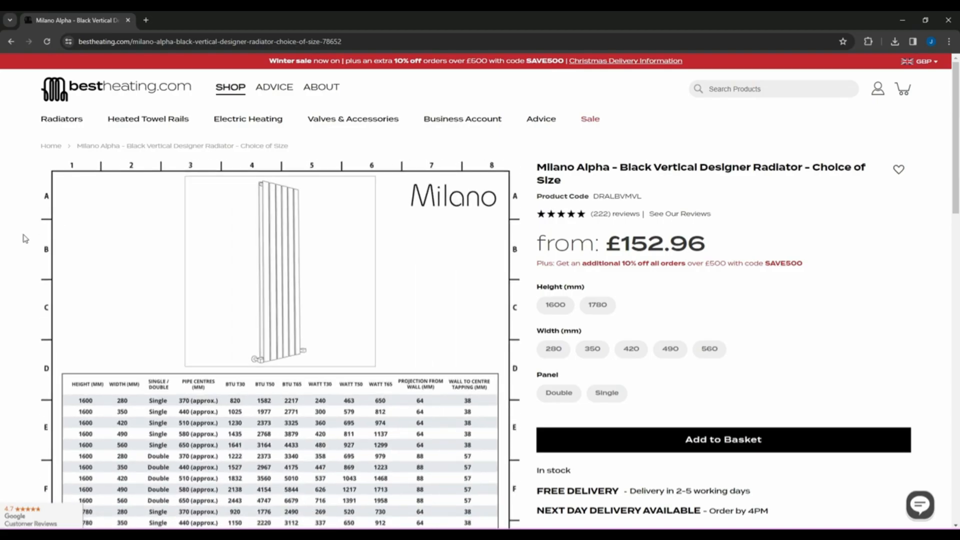
click(89, 268)
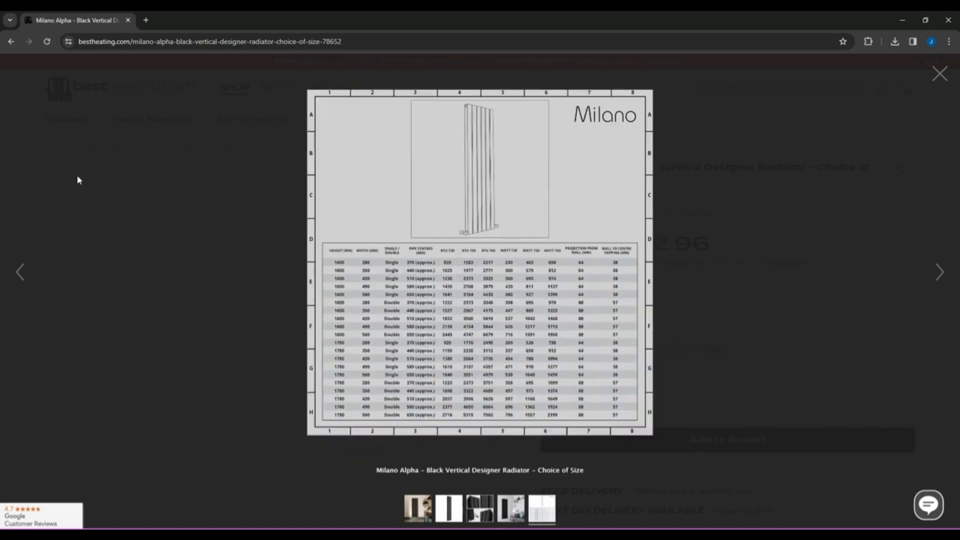
click(77, 179)
View the gallery photo of the black radiator mounted on a living room wall as a placement reference.
scroll(177, 288, down, 5)
scroll(165, 320, down, 1)
click(103, 386)
scroll(100, 388, up, 2)
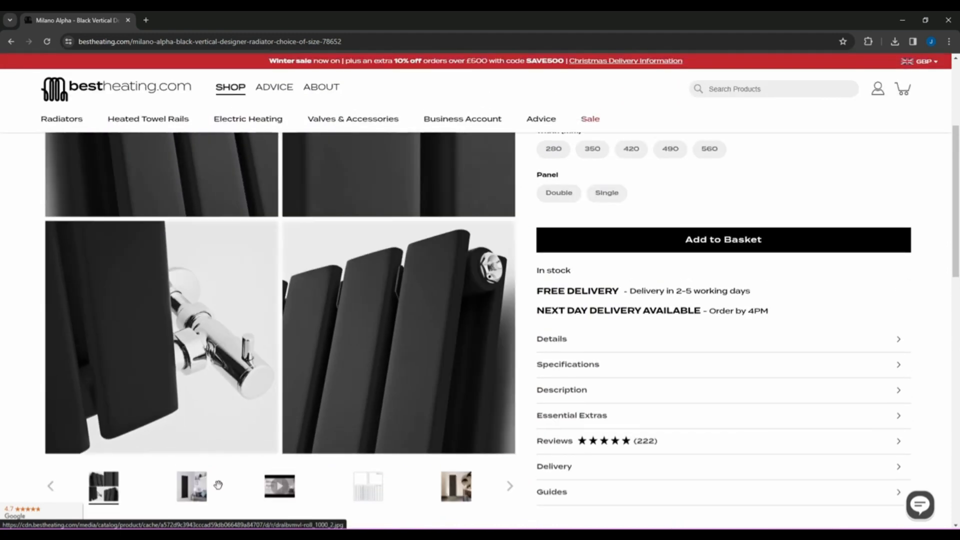
click(192, 486)
scroll(210, 400, up, 1)
scroll(178, 390, up, 2)
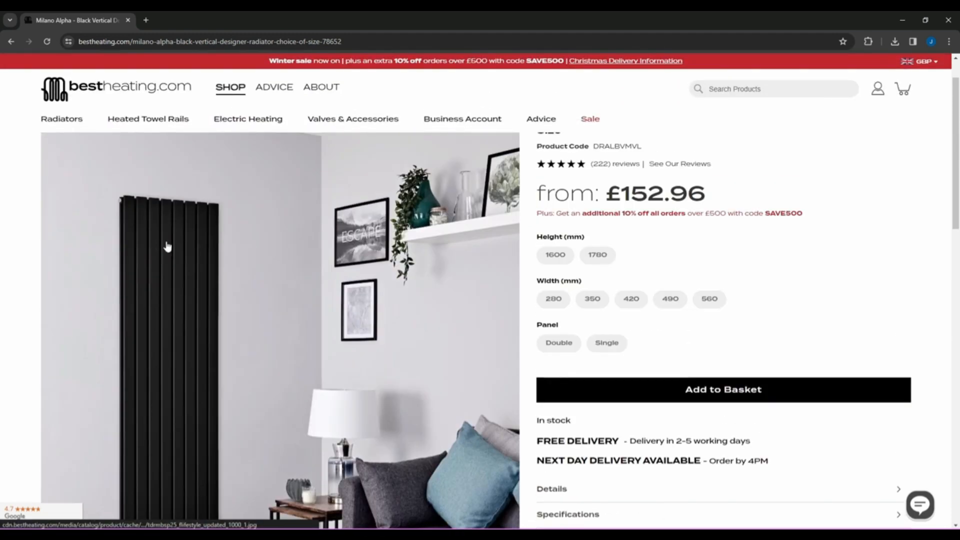
scroll(145, 324, down, 2)
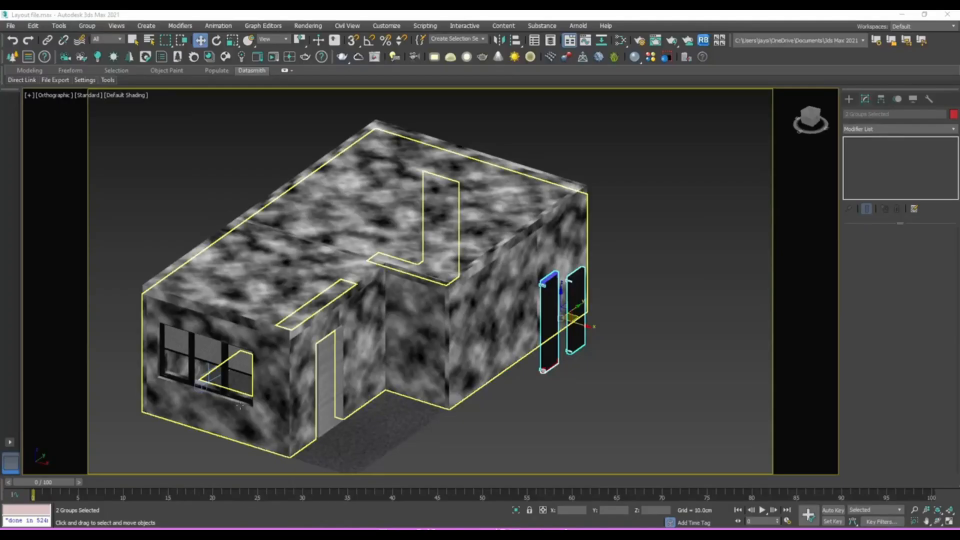
Switch to 3ds Max and hide the ceiling above the rooms, interrupting the autosave.
scroll(575, 332, up, 5)
scroll(564, 323, down, 8)
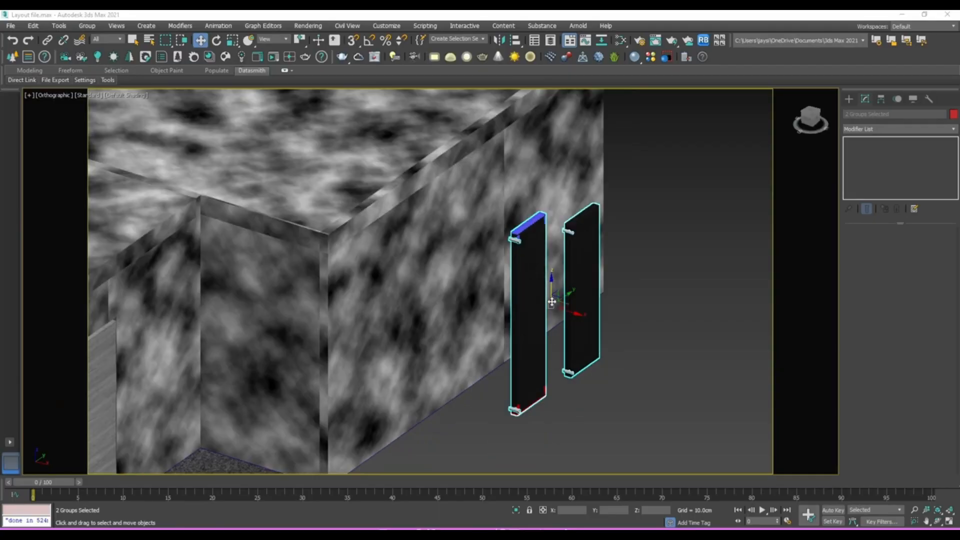
click(548, 317)
alt+middle_drag(553, 317, 531, 317)
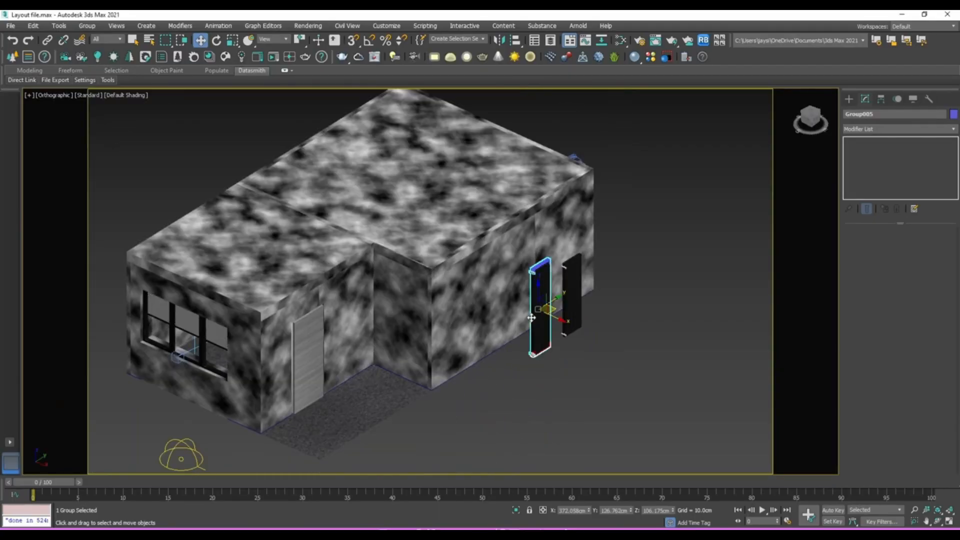
click(522, 221)
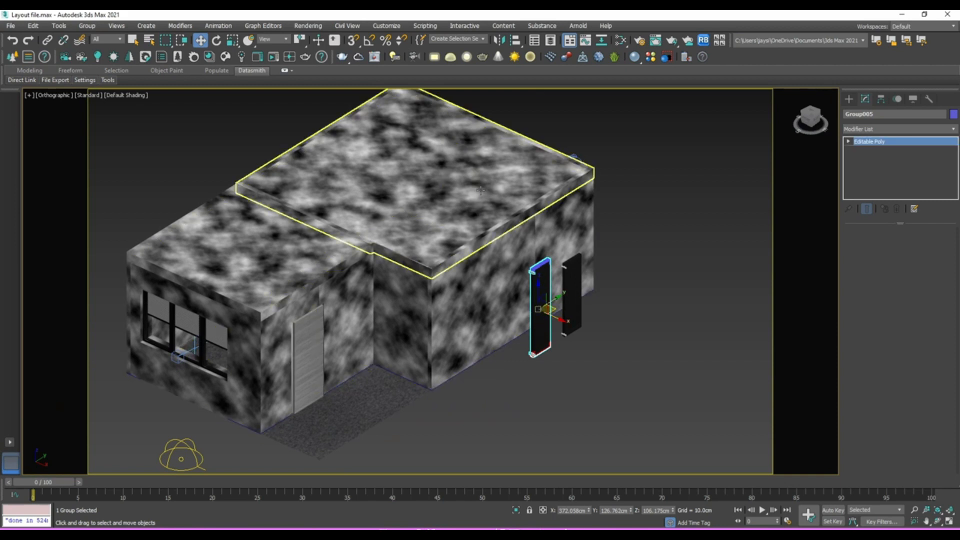
right_click(320, 260)
click(360, 221)
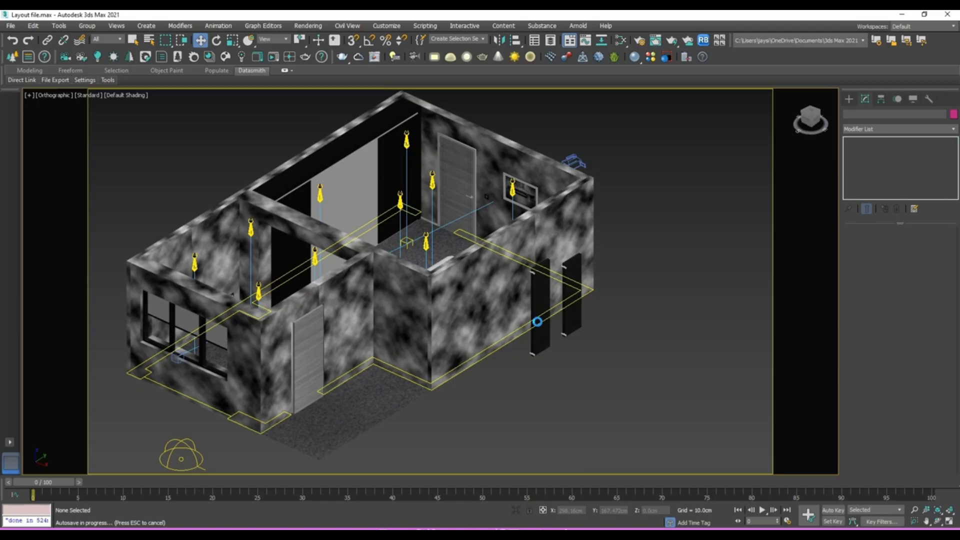
key(Escape)
In the top view, move the Group005 radiator from outside the building into the bedroom beside the door wall.
click(539, 324)
alt+middle_drag(539, 324, 551, 349)
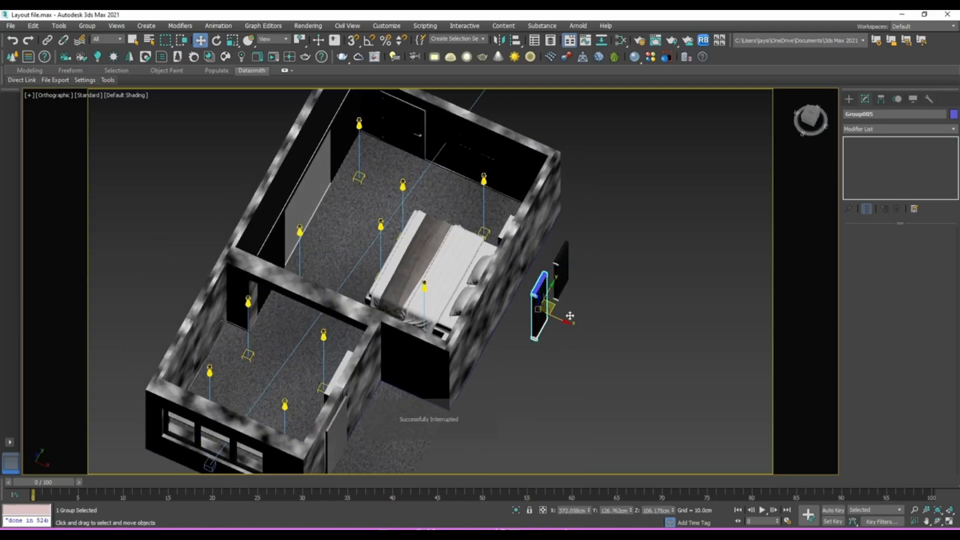
click(806, 118)
drag(546, 300, 381, 200)
scroll(381, 200, up, 5)
Rotate the Group005 radiator with angle snap on so it runs parallel to the door wall, close against it.
key(e)
drag(367, 249, 405, 186)
key(ctrl+z)
click(370, 40)
drag(359, 255, 411, 178)
key(w)
scroll(394, 163, up, 10)
scroll(411, 178, down, 5)
scroll(411, 179, down, 5)
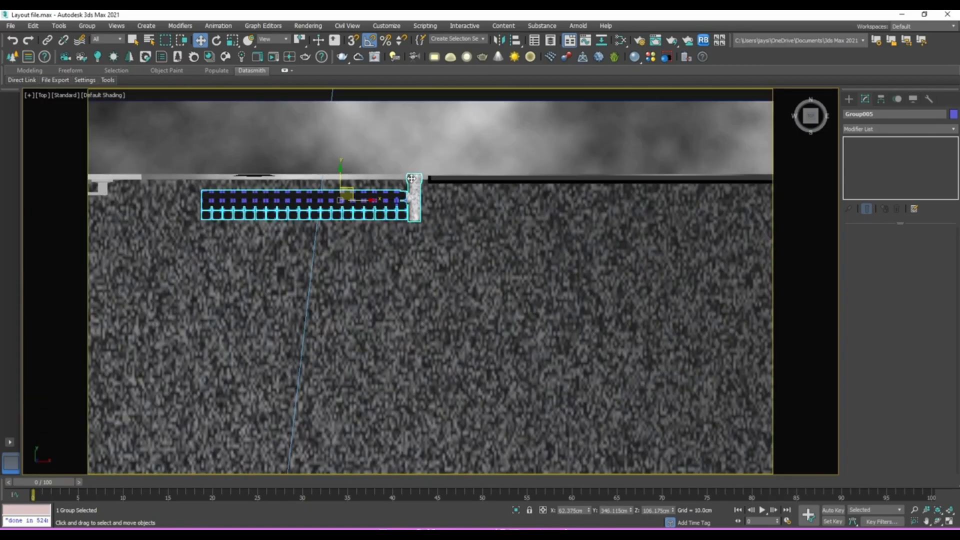
Slide the picture frame on the door wall farther away from the door to make room for the radiator.
click(443, 180)
scroll(443, 179, down, 5)
alt+middle_drag(443, 180, 438, 102)
drag(516, 179, 569, 186)
scroll(569, 187, down, 5)
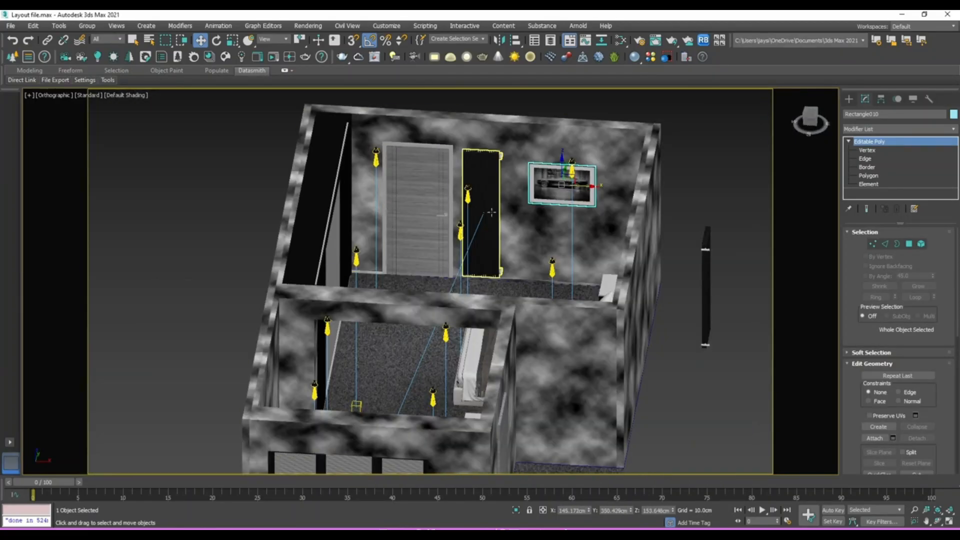
Shift the radiator a little farther from the door and move the picture frame to about X 174.7 cm.
click(502, 215)
drag(507, 215, 603, 188)
ctrl+click(552, 186)
click(571, 192)
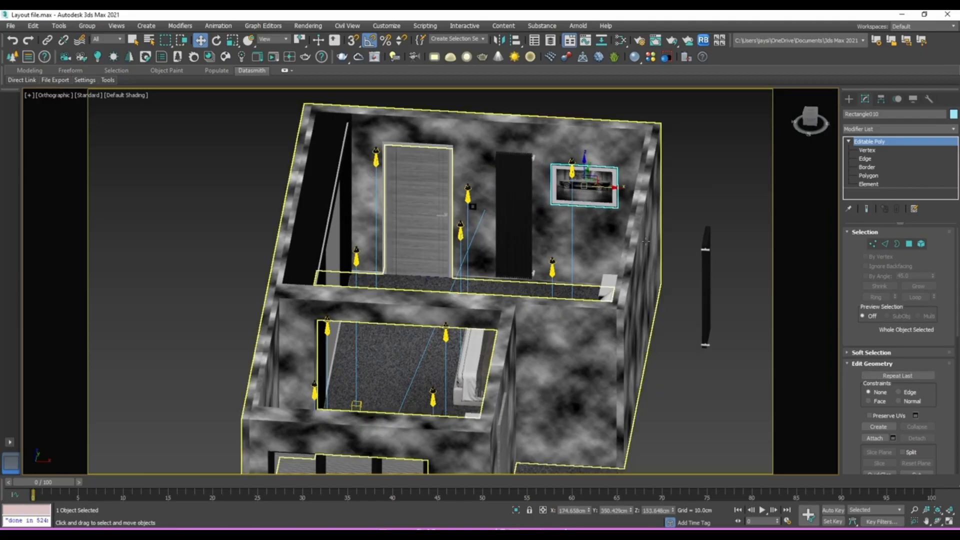
Rotate the second radiator, rad1, in the top view so it stands perpendicular to the wall behind the bed.
click(704, 263)
alt+middle_drag(702, 265, 534, 333)
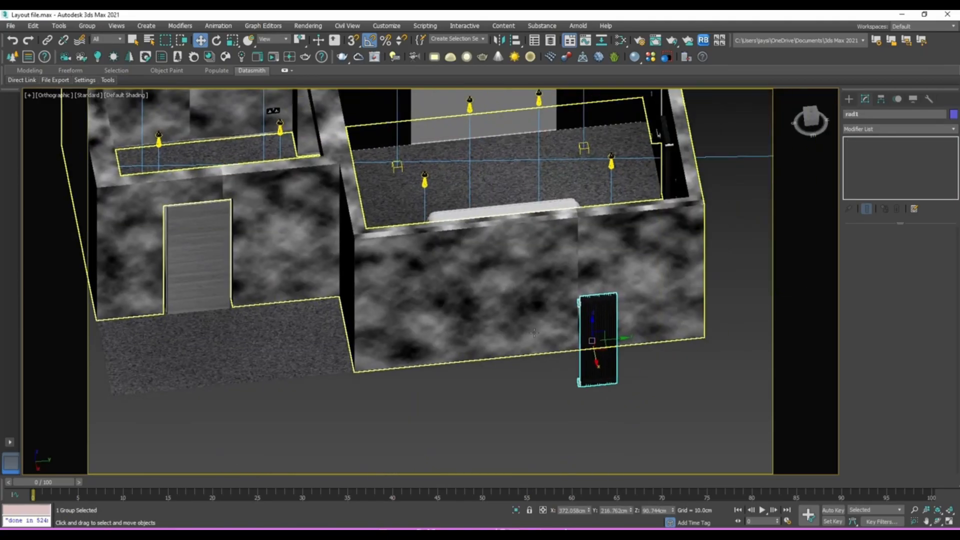
click(811, 110)
middle_drag(579, 397, 523, 252)
key(e)
drag(517, 324, 516, 371)
scroll(467, 328, up, 5)
scroll(467, 330, down, 6)
key(w)
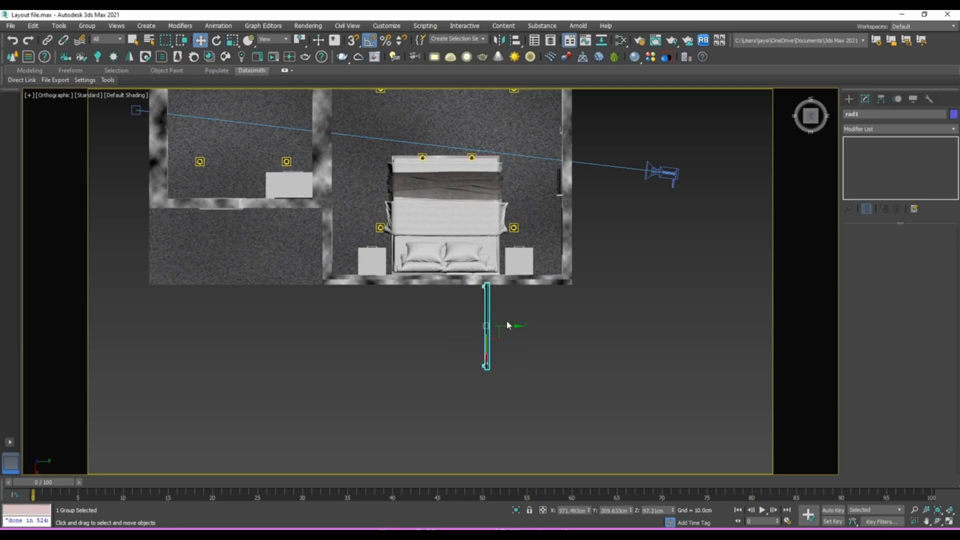
Move the rad1 radiator from outside the bedroom wall into the smaller room near its window wall, and display the model in wireframe.
drag(488, 332, 193, 129)
middle_drag(194, 130, 275, 272)
alt+middle_drag(275, 271, 775, 162)
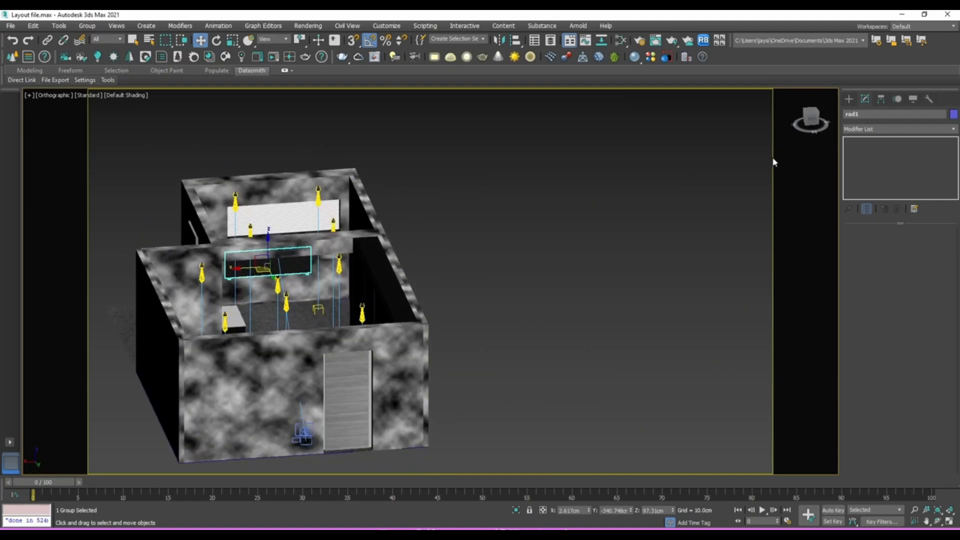
click(810, 120)
key(F3)
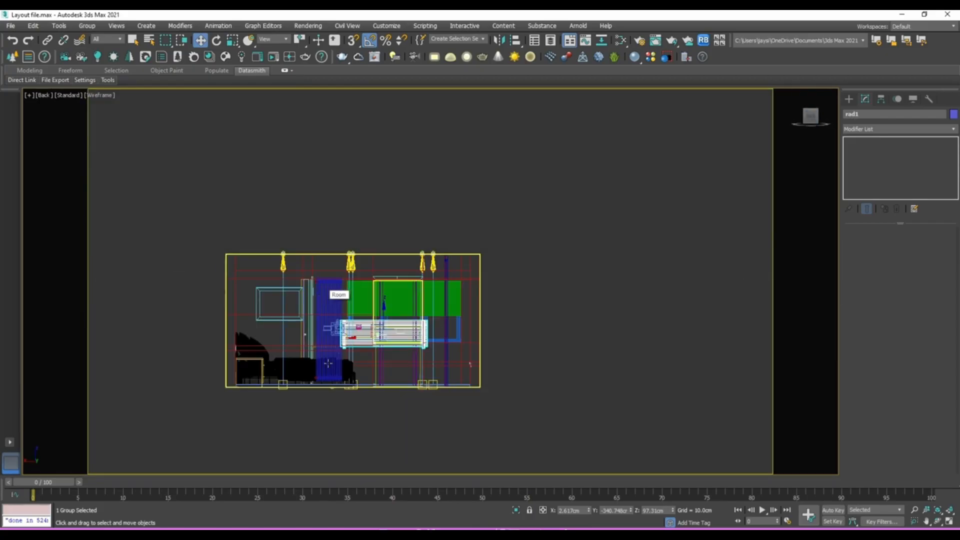
Lower rad1 to about Z 41.5 cm, just above the floor, and shift it sideways below the window to about X -40 cm.
scroll(322, 296, up, 4)
drag(441, 313, 442, 353)
scroll(393, 400, up, 6)
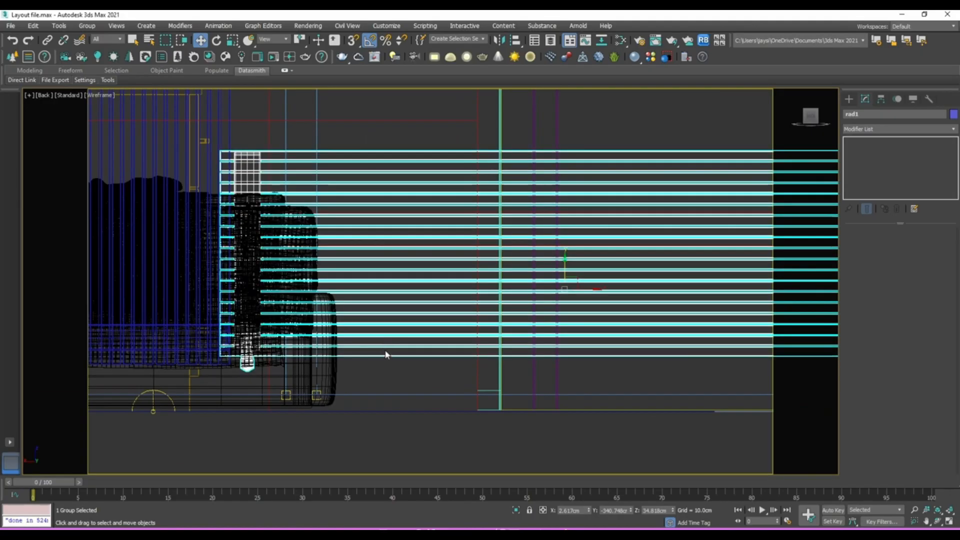
drag(389, 356, 390, 358)
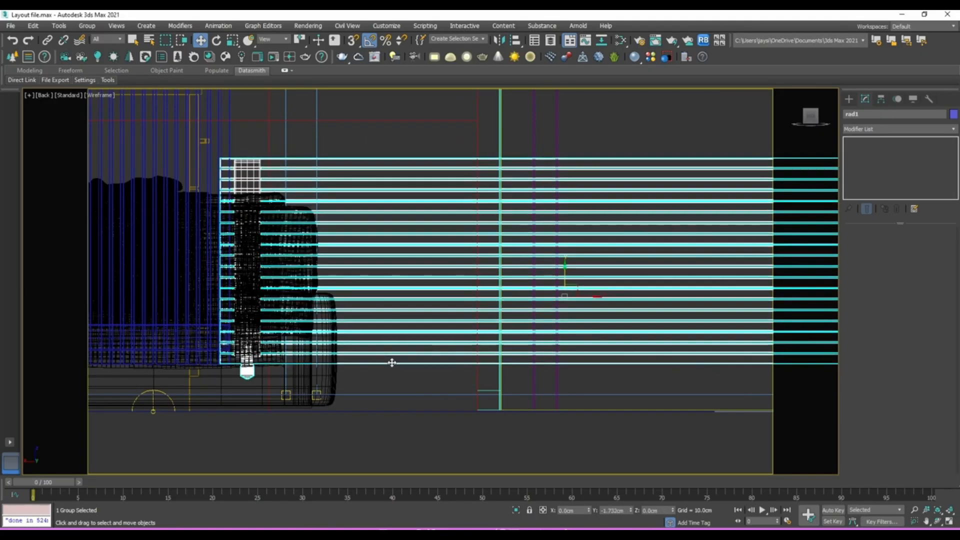
scroll(390, 359, down, 4)
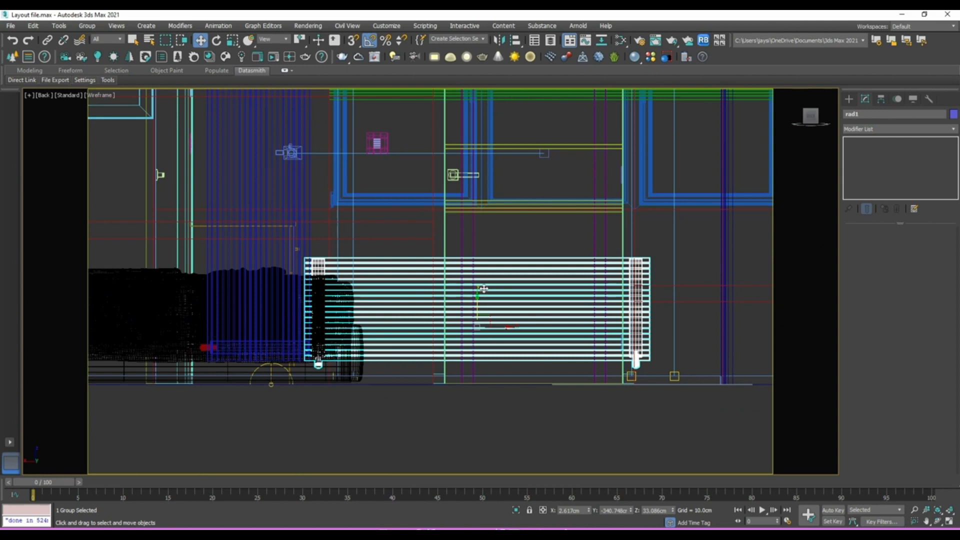
drag(476, 311, 558, 316)
Move rad1 toward the window wall until its brackets touch the wall, at about Y -376 cm.
scroll(483, 300, down, 2)
scroll(558, 316, down, 3)
alt+middle_drag(559, 316, 548, 399)
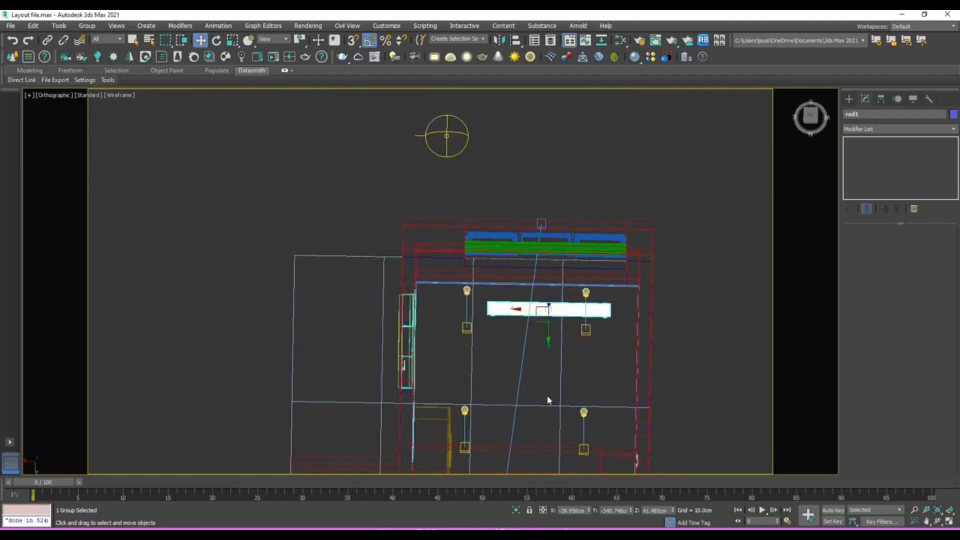
click(809, 120)
scroll(544, 324, up, 3)
drag(545, 326, 625, 228)
scroll(668, 265, up, 8)
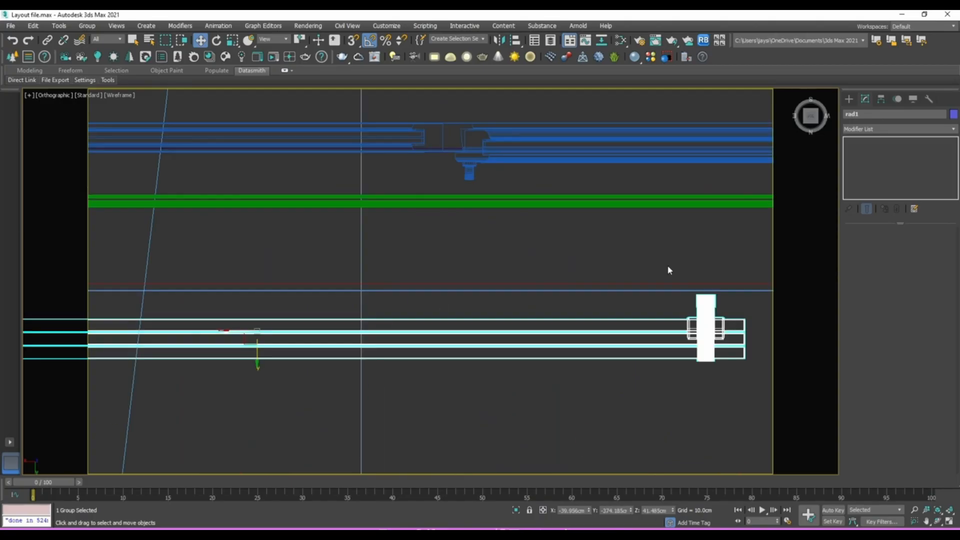
drag(725, 317, 725, 297)
Centre rad1 along the window's width by nudging it sideways to about X -37.1 cm.
scroll(650, 306, down, 8)
middle_drag(650, 305, 551, 306)
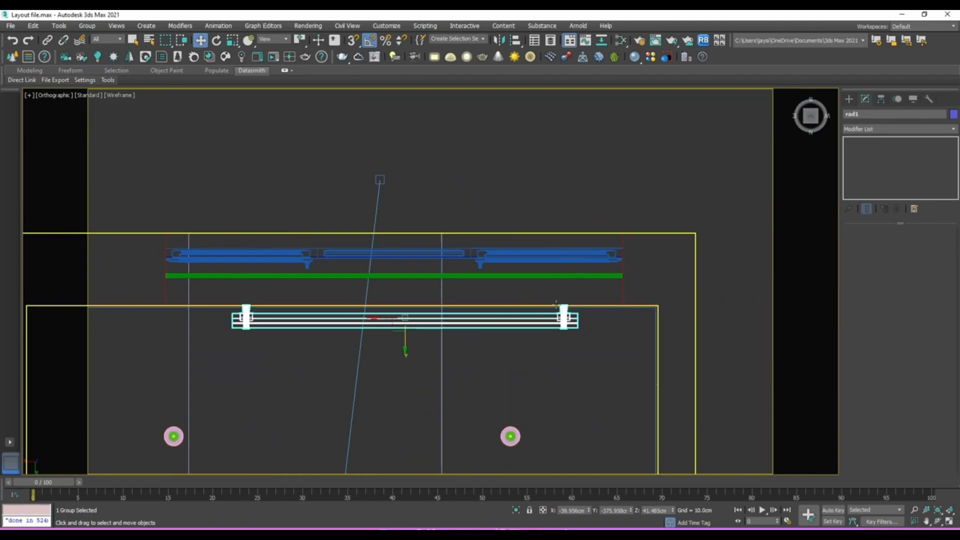
scroll(390, 320, up, 2)
middle_drag(410, 312, 433, 313)
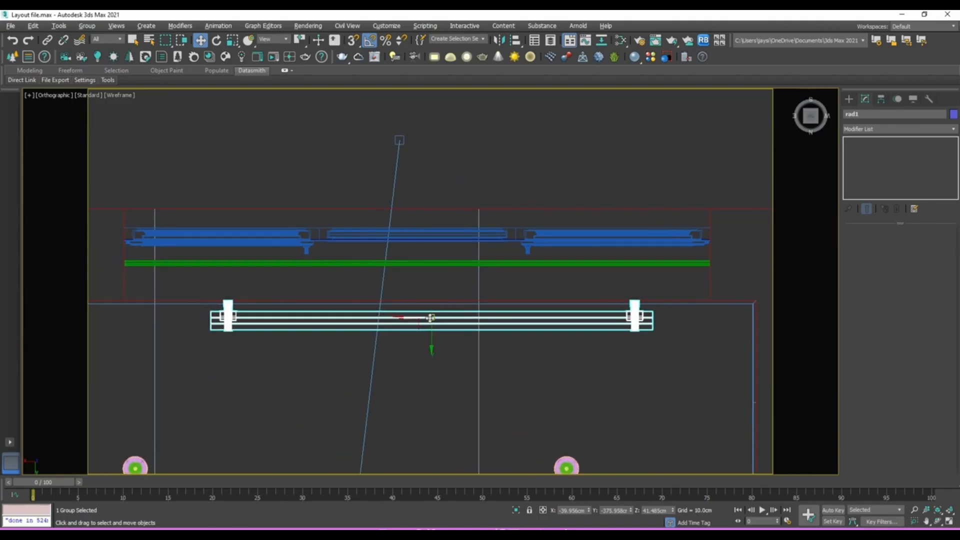
drag(409, 316, 401, 318)
Show the camera view with Default Shading and unhide all hidden objects in the scene.
key(c)
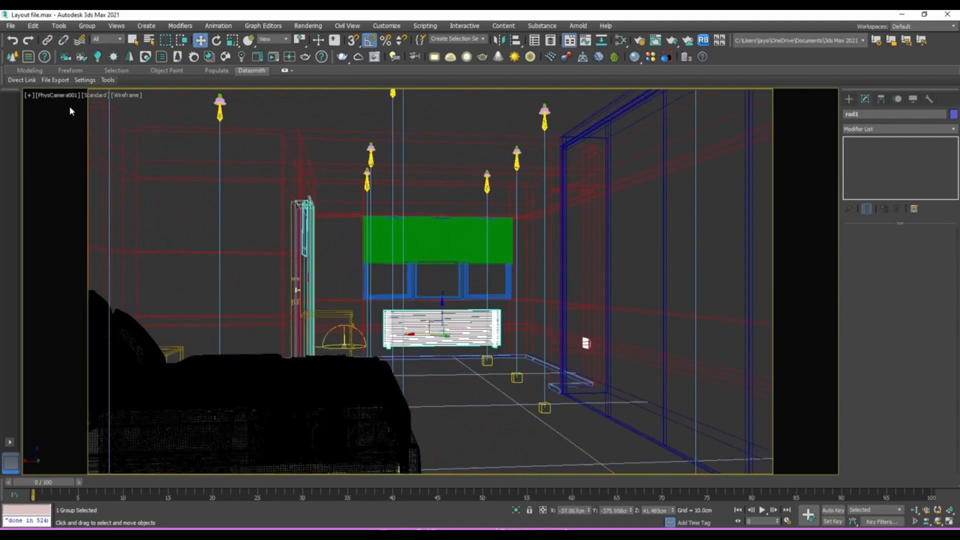
click(125, 95)
click(135, 104)
right_click(278, 247)
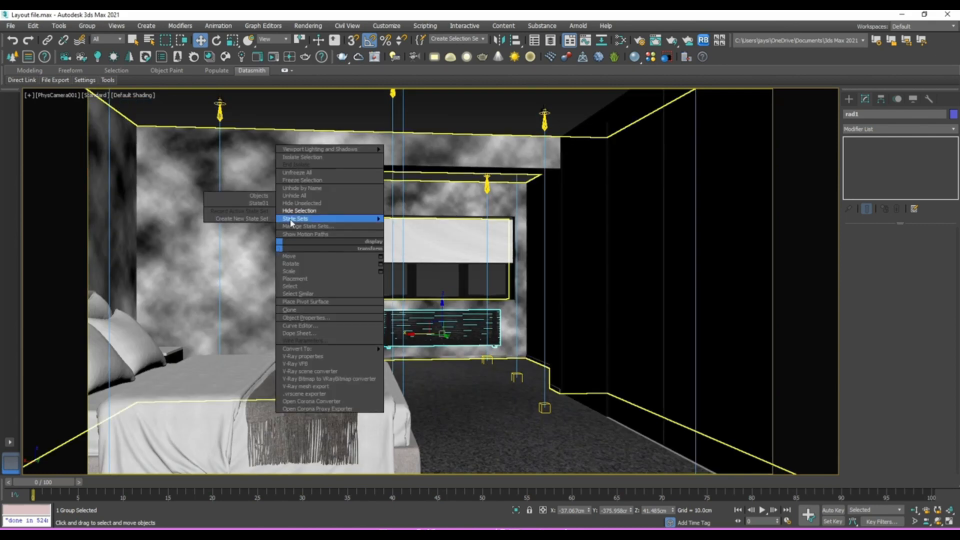
click(295, 197)
click(286, 220)
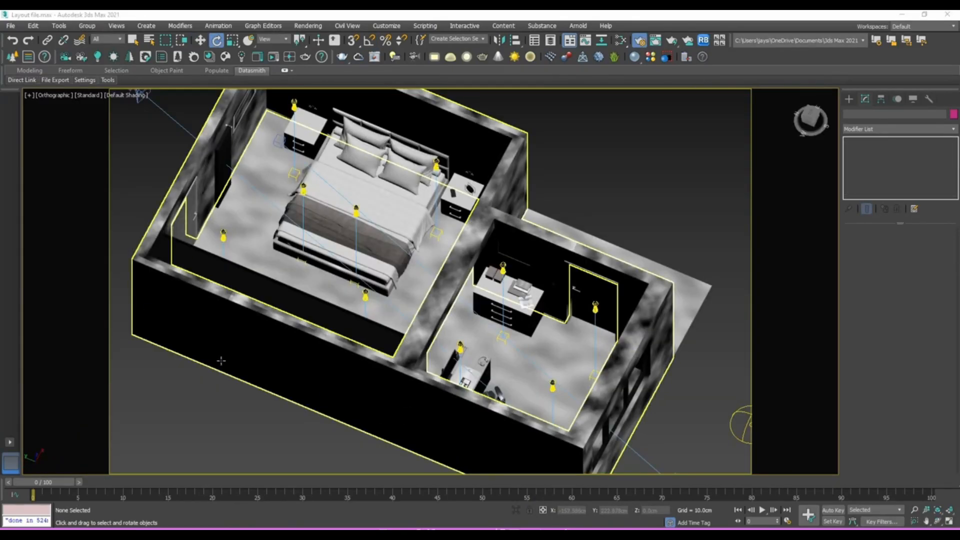
Examine the bedroom furniture from above, including the bed, the two bedside units and the items on them.
click(448, 199)
alt+middle_drag(446, 198, 421, 213)
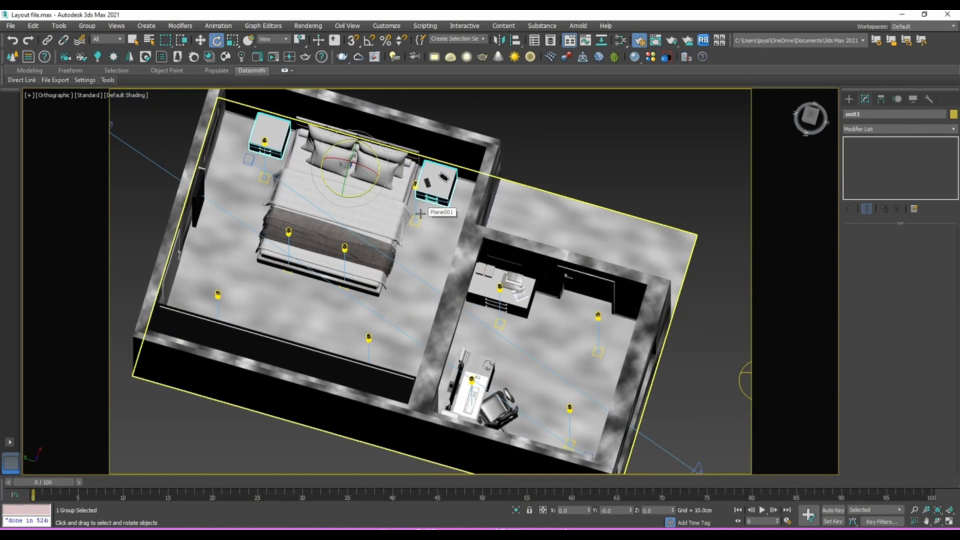
scroll(429, 204, up, 10)
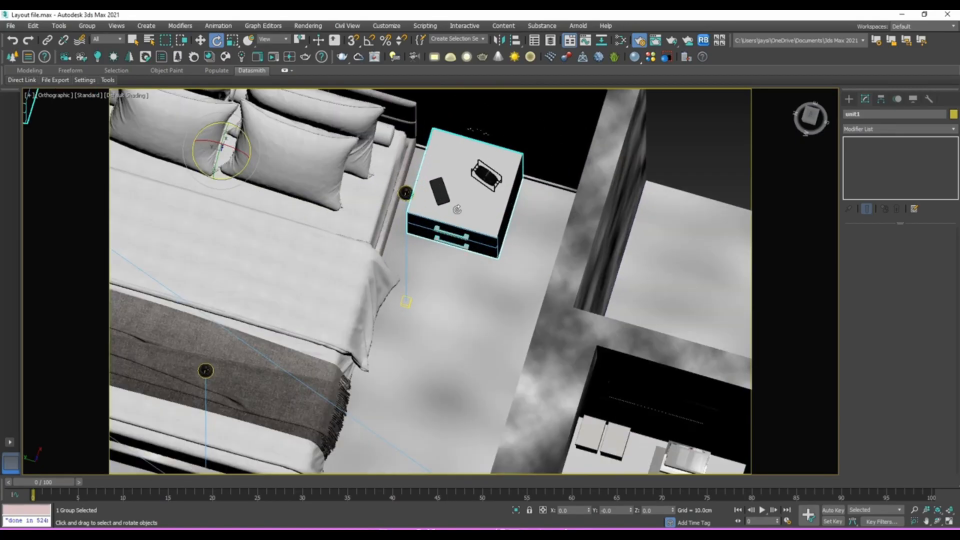
scroll(535, 166, down, 4)
mouse_move(520, 184)
middle_down()
mouse_move(491, 219)
mouse_move(525, 202)
middle_up()
middle_drag(525, 202, 403, 266)
scroll(521, 238, down, 5)
alt+middle_drag(615, 300, 572, 320)
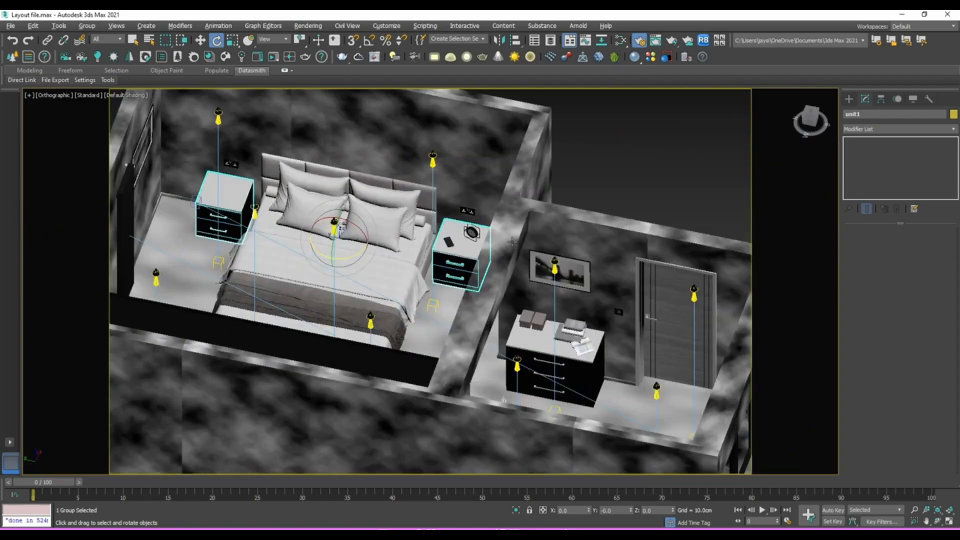
Inspect the office desk up close, including the printer, monitor, keyboard, headphones and gaming chair.
scroll(570, 326, up, 6)
scroll(435, 315, up, 2)
middle_drag(439, 347, 475, 343)
scroll(422, 223, down, 7)
scroll(288, 345, up, 5)
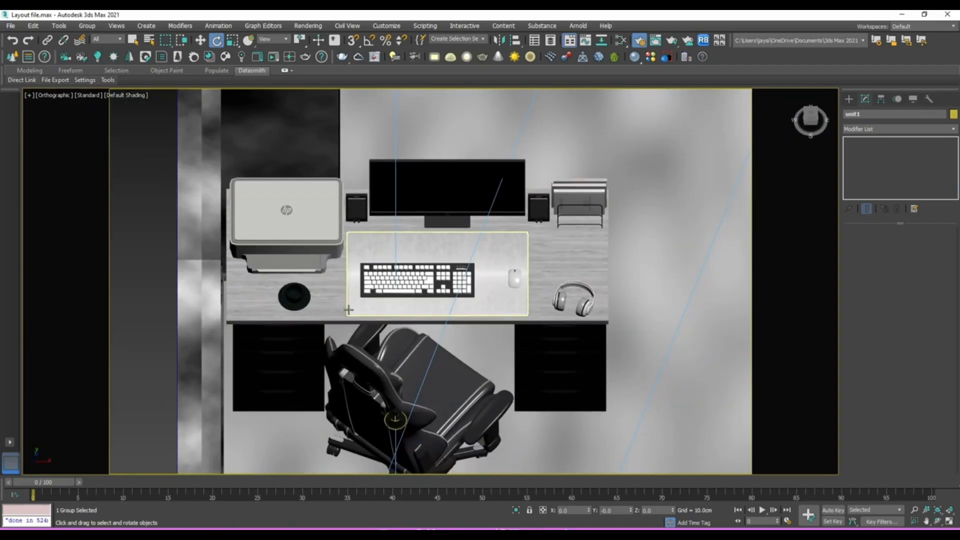
scroll(311, 305, up, 5)
scroll(306, 302, down, 3)
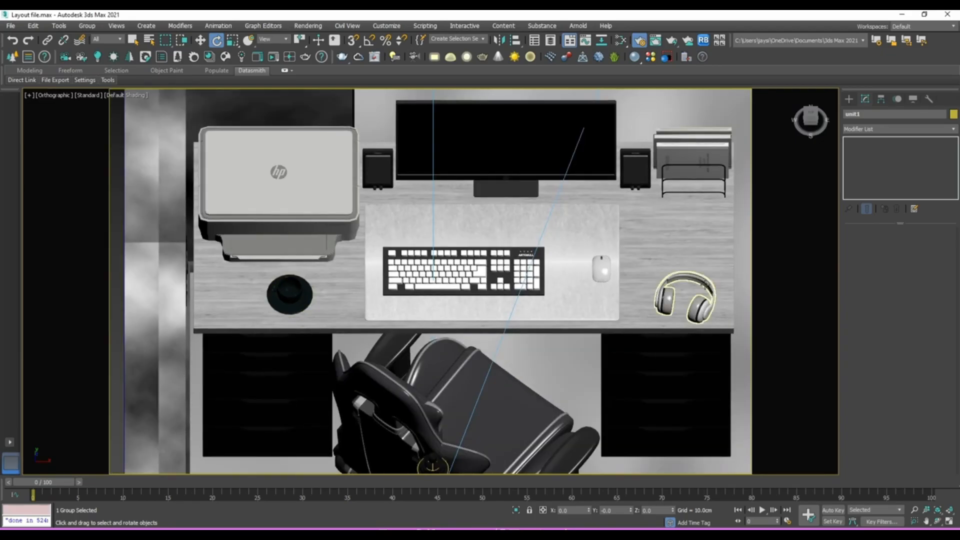
scroll(306, 301, down, 4)
scroll(526, 276, down, 2)
middle_drag(526, 276, 327, 278)
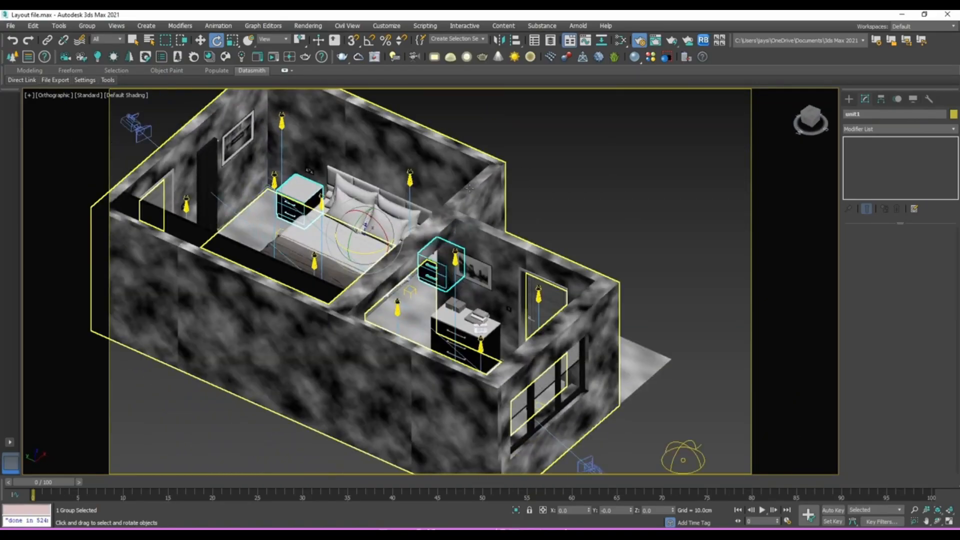
Inspect the drawer unit by the office door and the boxes and books on top of it.
alt+middle_drag(394, 274, 398, 355)
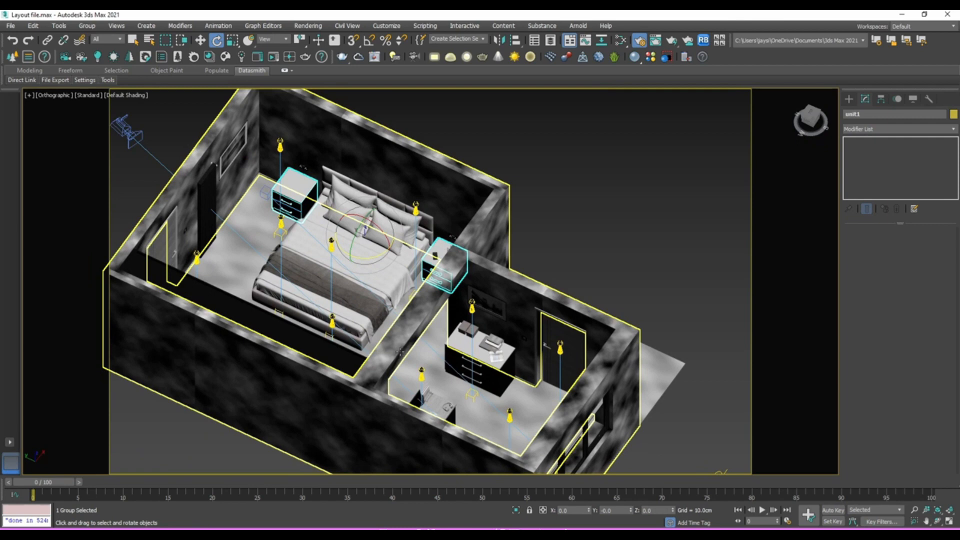
scroll(400, 352, up, 6)
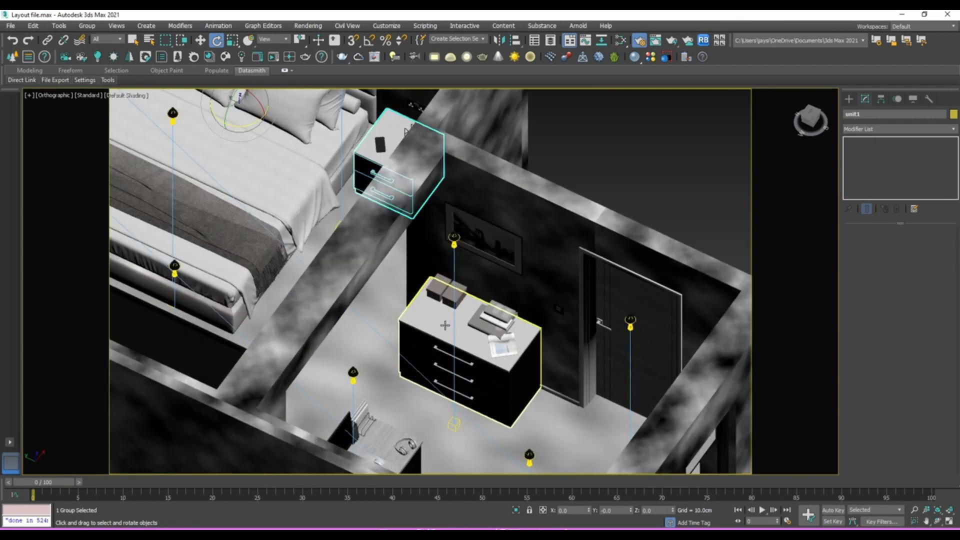
scroll(439, 345, down, 3)
scroll(438, 345, up, 3)
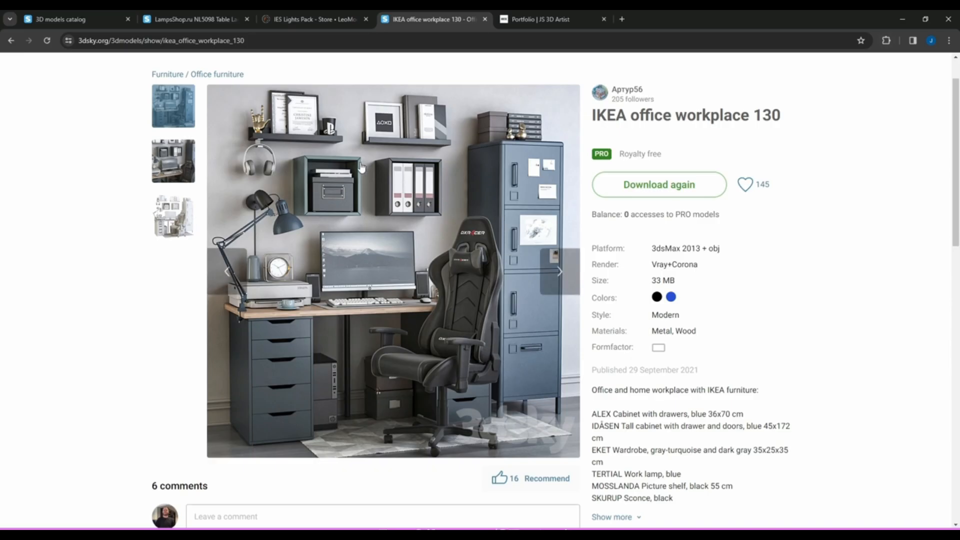
Return from the browser to 3ds Max, select the Room object and examine its outer walls and the open corridor floor outside the door.
click(903, 20)
scroll(332, 250, down, 5)
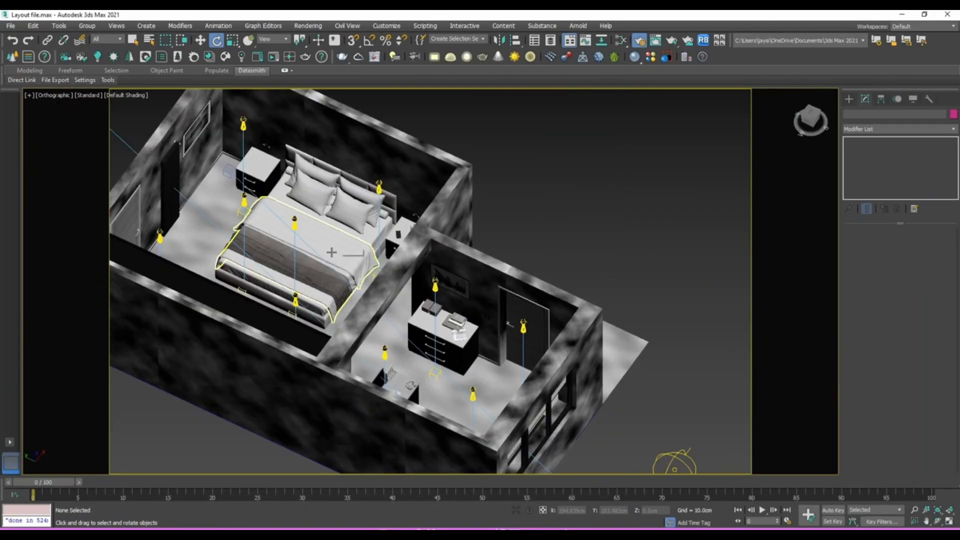
scroll(377, 289, up, 5)
click(377, 288)
scroll(377, 289, down, 5)
alt+middle_drag(377, 288, 413, 313)
alt+middle_drag(477, 345, 325, 390)
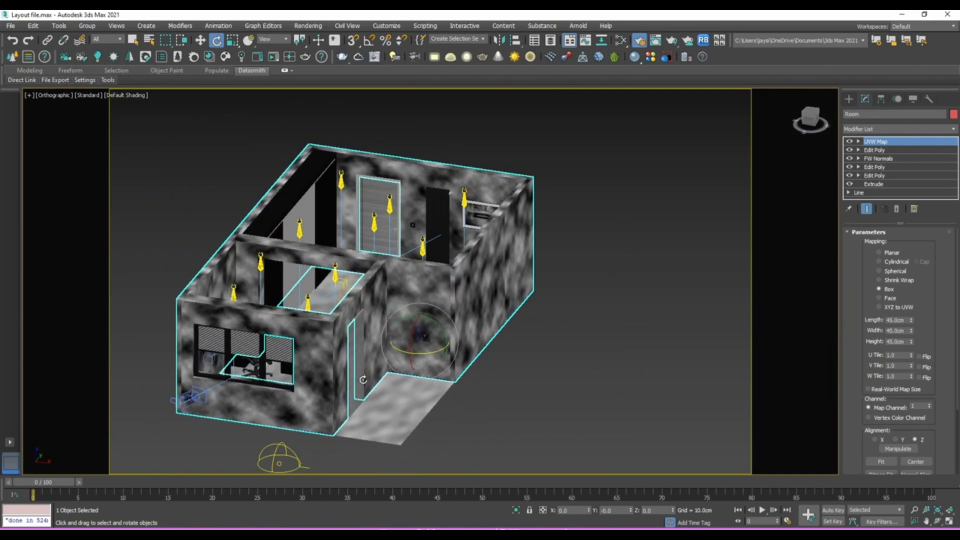
scroll(362, 395, up, 4)
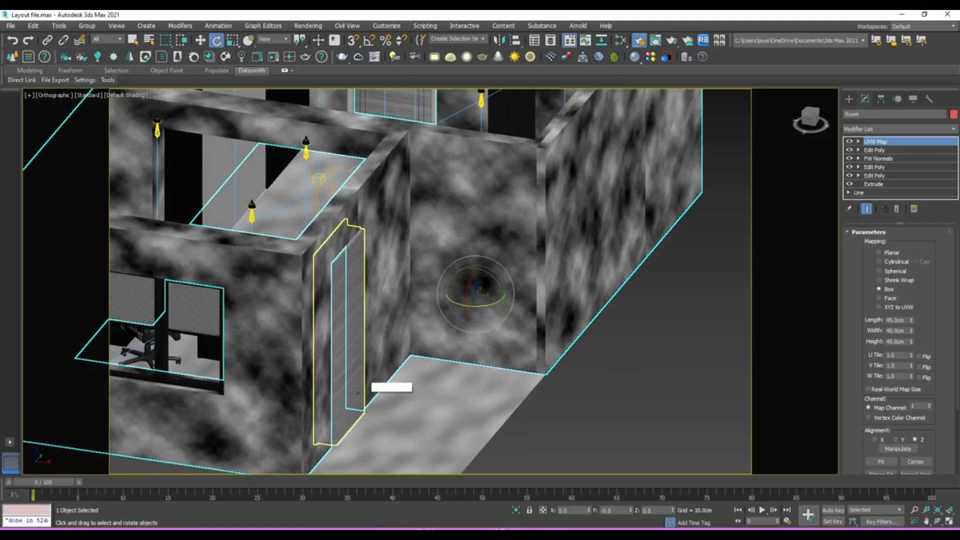
scroll(362, 396, down, 3)
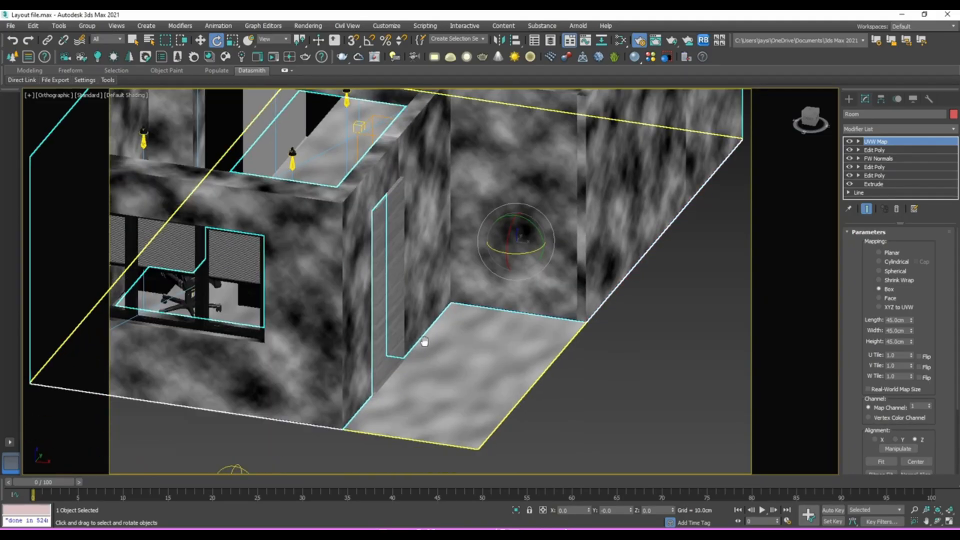
scroll(391, 378, down, 2)
alt+middle_drag(391, 378, 390, 388)
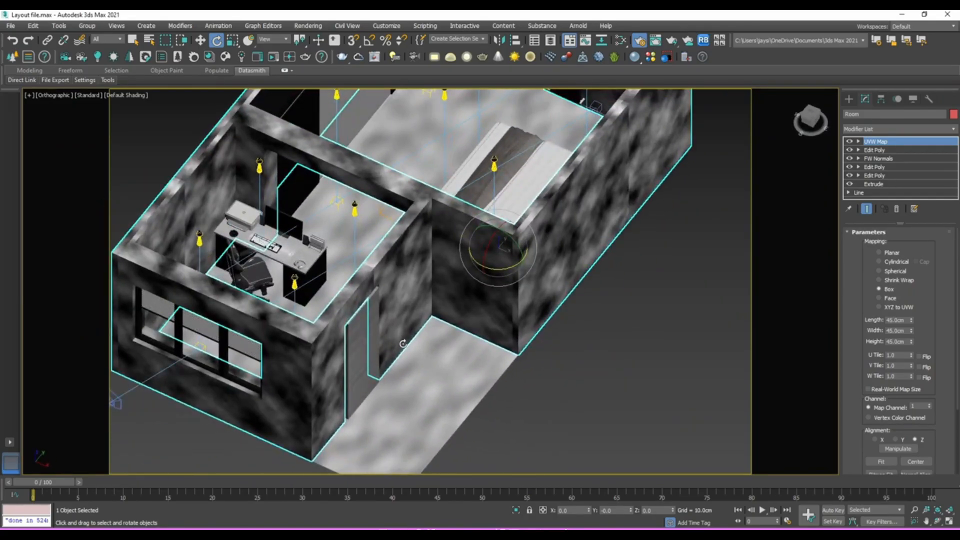
Create a box about 318.7 cm long, 32.1 cm wide and 241.1 cm high along the open outer edge of the corridor floor.
click(810, 117)
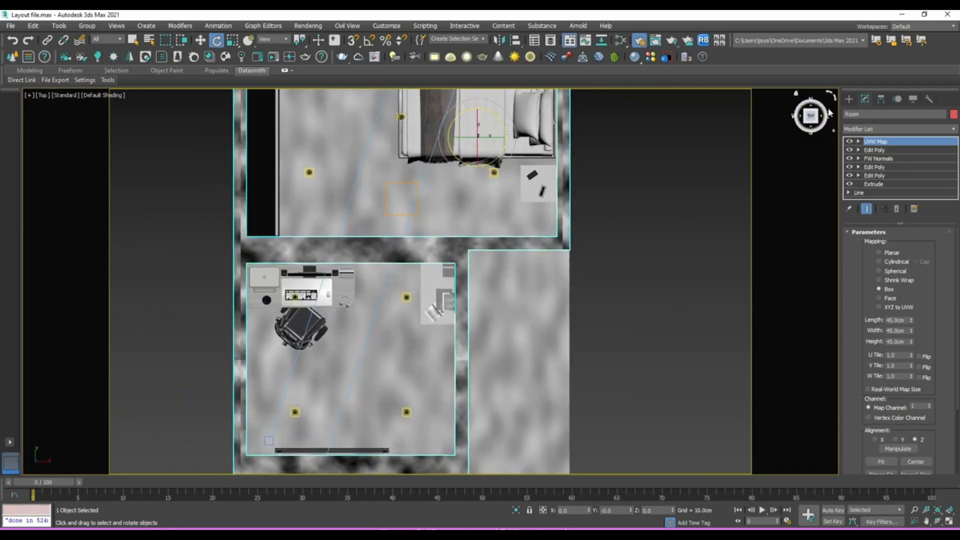
click(849, 99)
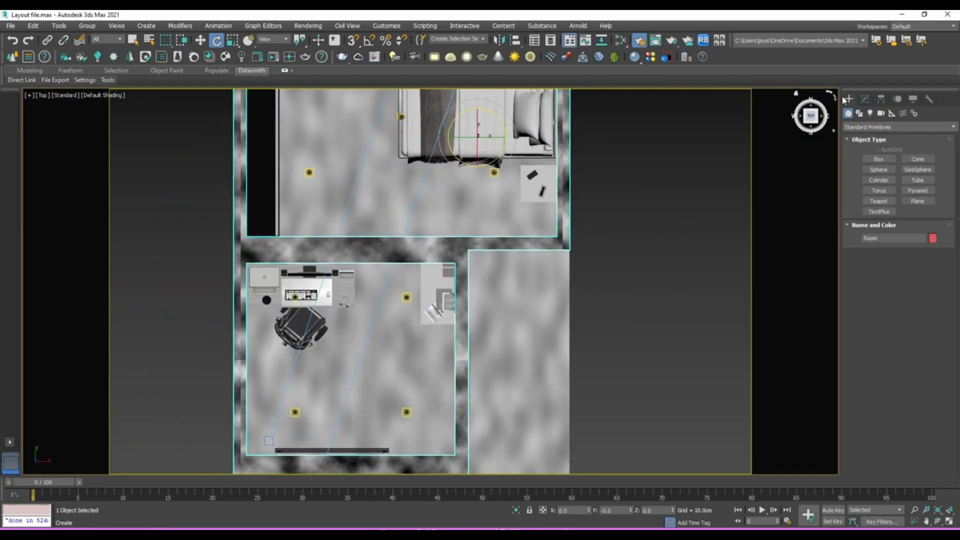
click(863, 159)
middle_drag(704, 289, 662, 202)
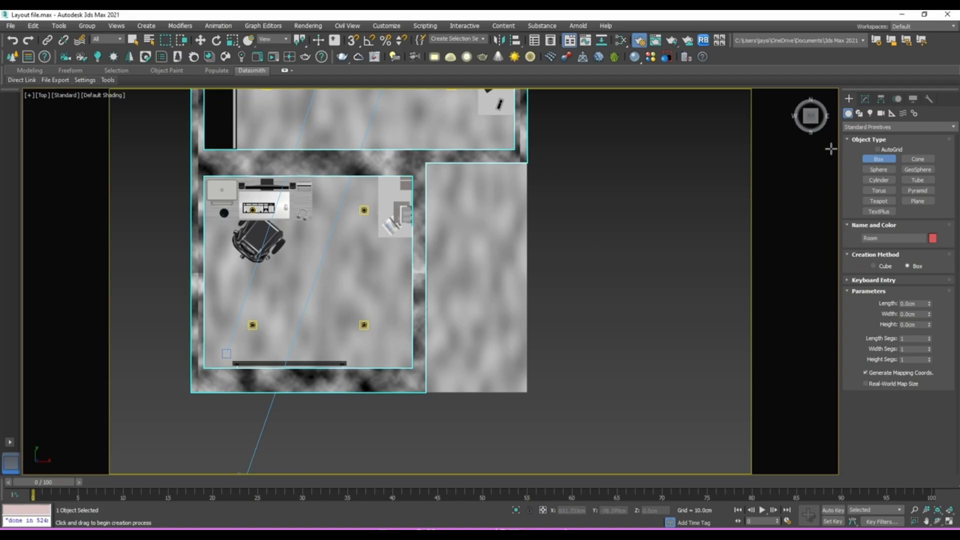
drag(532, 160, 510, 393)
alt+middle_drag(509, 393, 485, 334)
click(486, 220)
middle_drag(508, 301, 488, 340)
key(e)
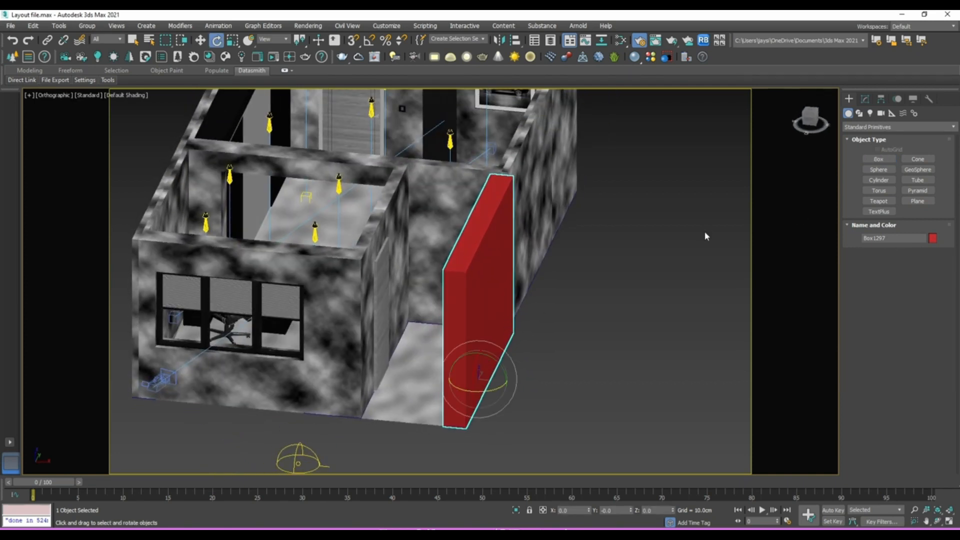
Enable 3D snap and angle snap, then add an Edit Poly modifier to the box and enter vertex level.
click(357, 44)
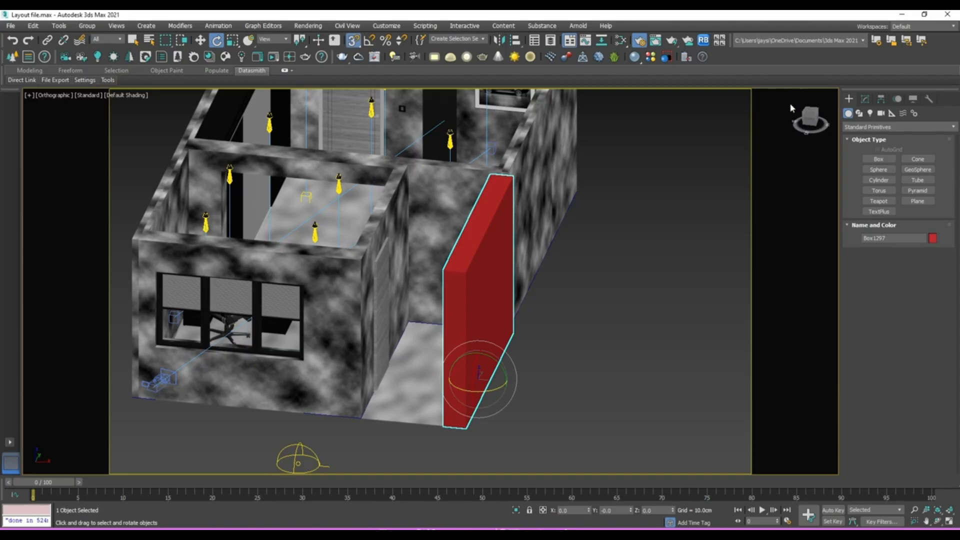
click(811, 125)
click(866, 99)
click(373, 41)
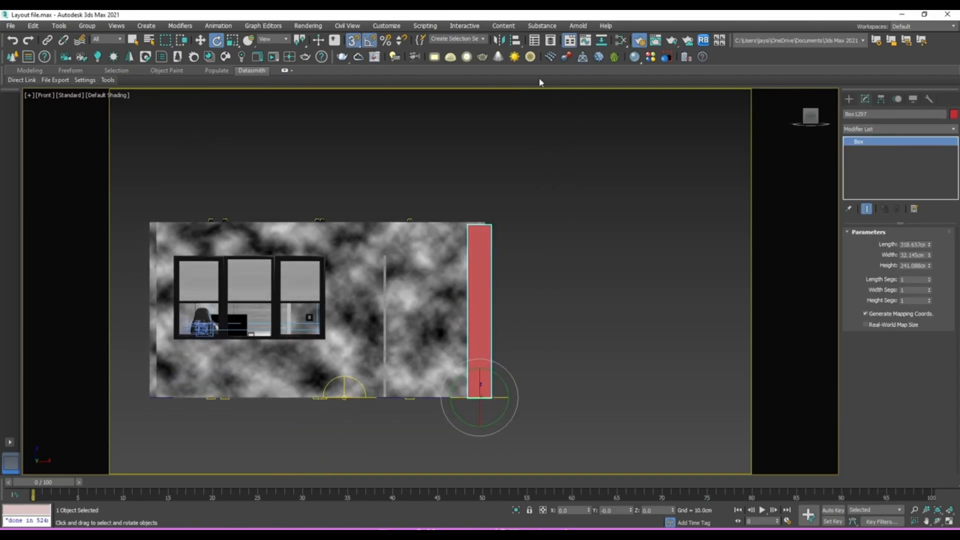
click(353, 43)
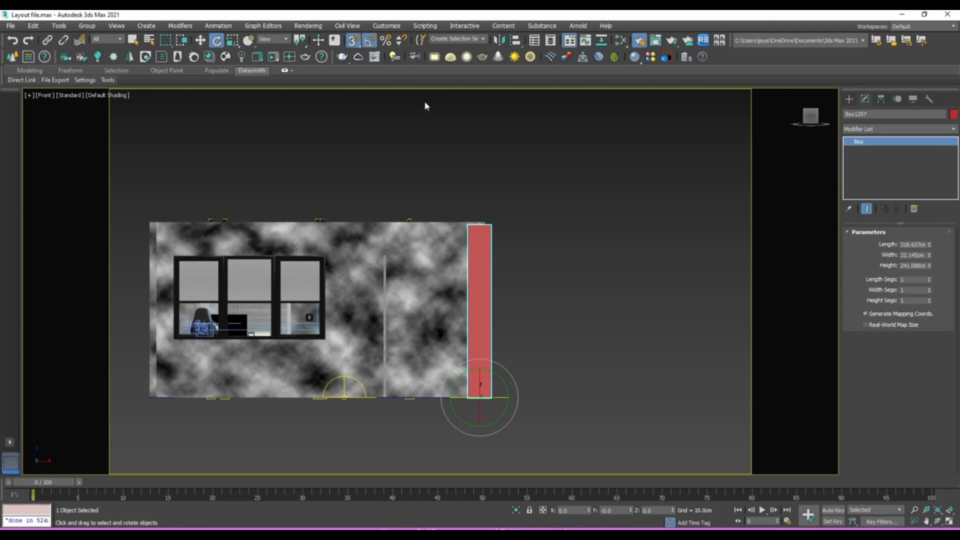
click(872, 129)
click(876, 164)
click(873, 310)
Select the box's upper vertices and snap them up to the top of the room walls at 245 cm.
drag(386, 204, 570, 275)
key(w)
scroll(486, 234, up, 5)
drag(468, 189, 481, 200)
scroll(481, 200, down, 6)
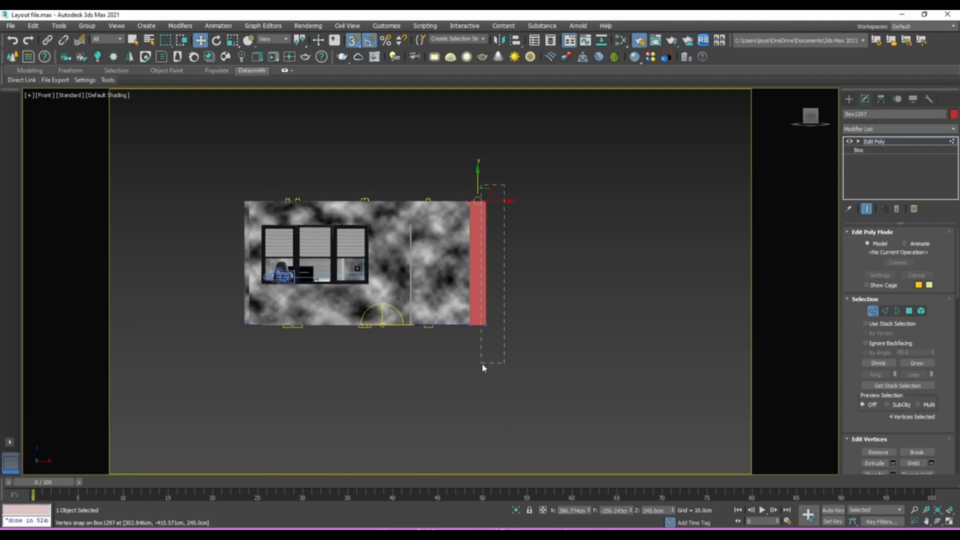
Select the box's outer side vertices and move them inward to about X 294.7 cm to make the new wall thinner.
drag(483, 365, 482, 364)
scroll(484, 261, up, 5)
drag(506, 267, 484, 445)
scroll(478, 419, down, 5)
alt+middle_drag(445, 326, 450, 305)
click(811, 118)
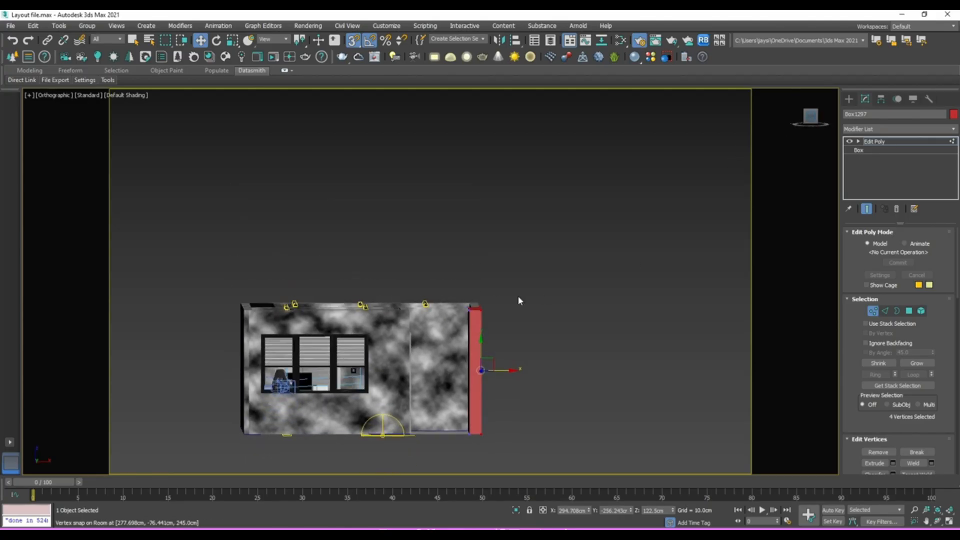
Snap the box's inner side vertices in the front wireframe view to the room wall at about X 277.7 cm.
scroll(475, 424, up, 4)
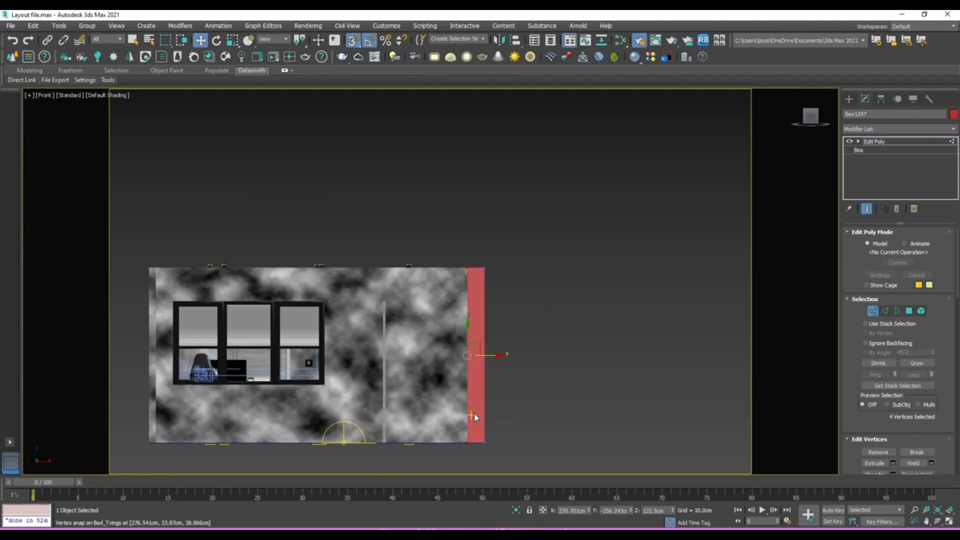
key(F3)
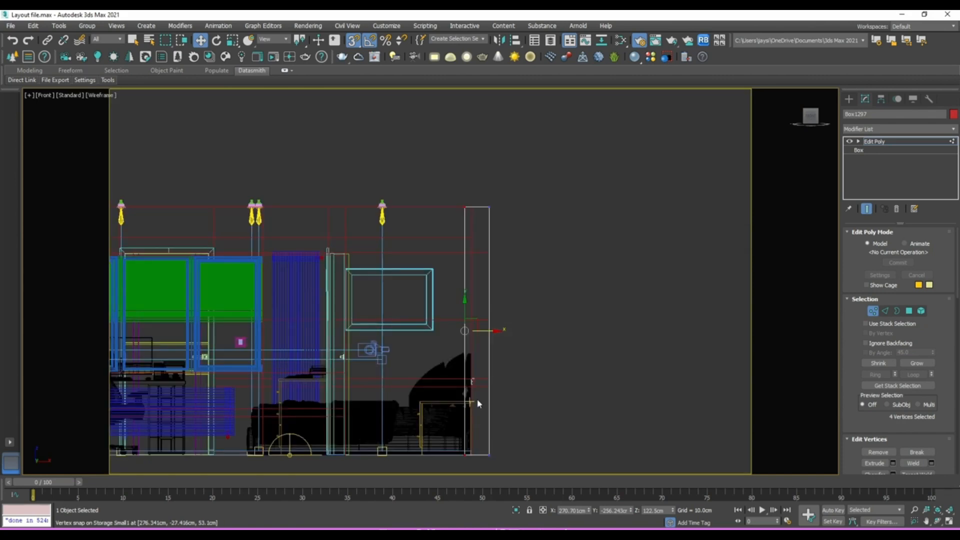
drag(485, 330, 467, 213)
alt+middle_drag(468, 213, 507, 246)
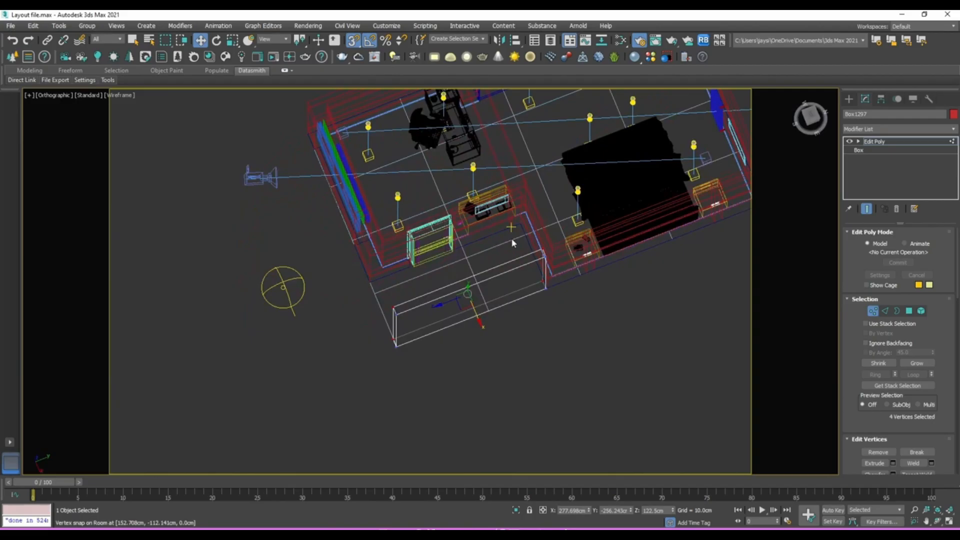
key(F3)
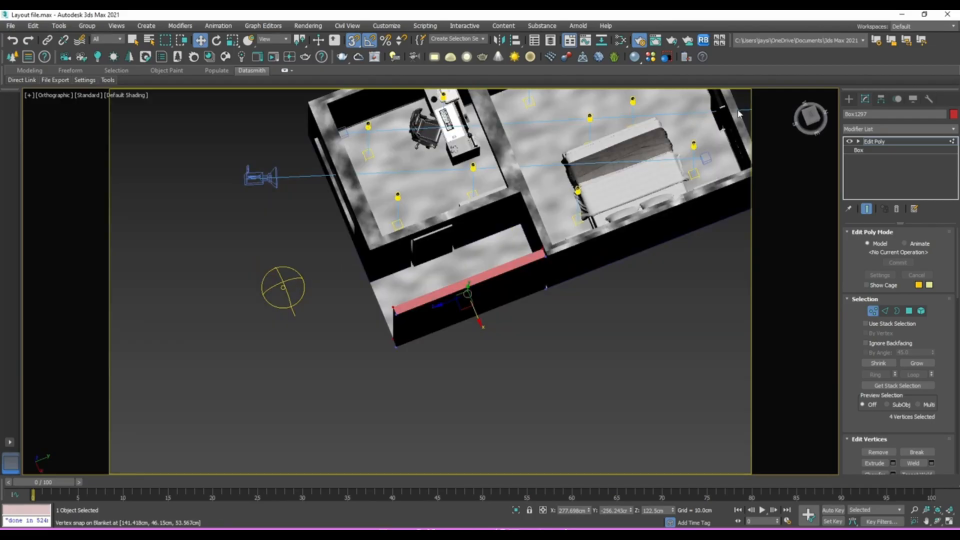
Select the box's end vertices beside the bedroom and snap them against the room wall at about Y -93.4 cm.
click(810, 116)
click(888, 311)
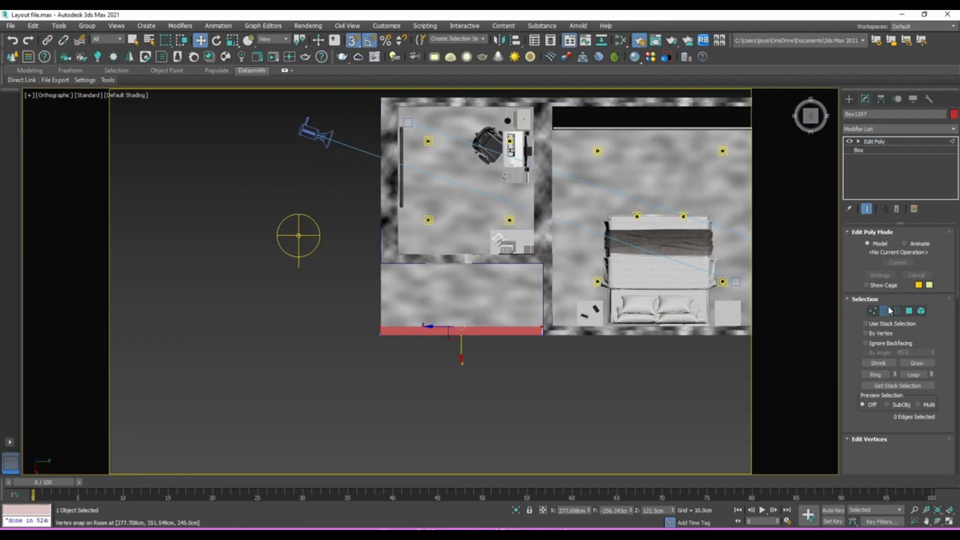
scroll(641, 298, up, 4)
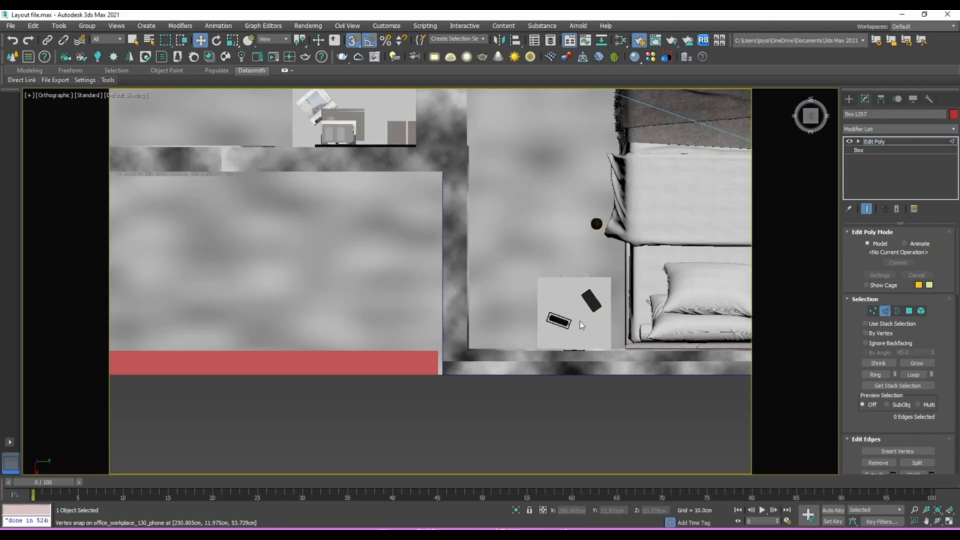
click(870, 311)
drag(435, 418, 436, 418)
scroll(444, 373, down, 2)
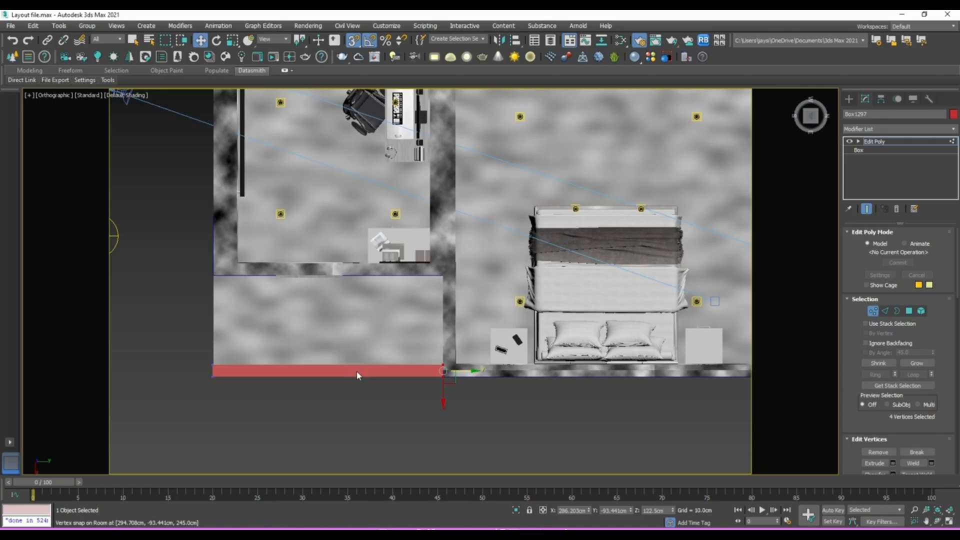
middle_drag(357, 375, 422, 387)
Connect the new wall's four long edges with one segment and snap the new edges in line with the window wall's inner face.
key(2)
drag(336, 415, 336, 415)
scroll(900, 430, down, 2)
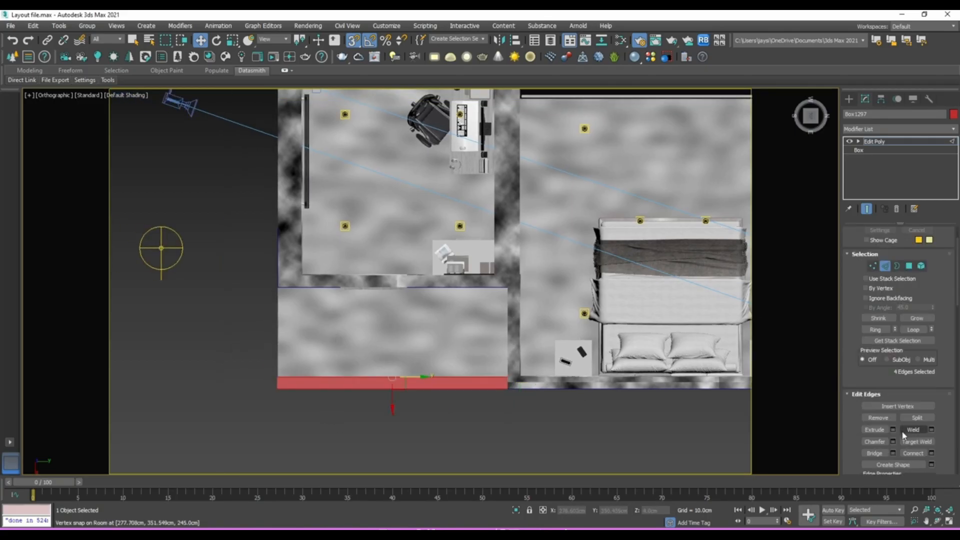
click(931, 453)
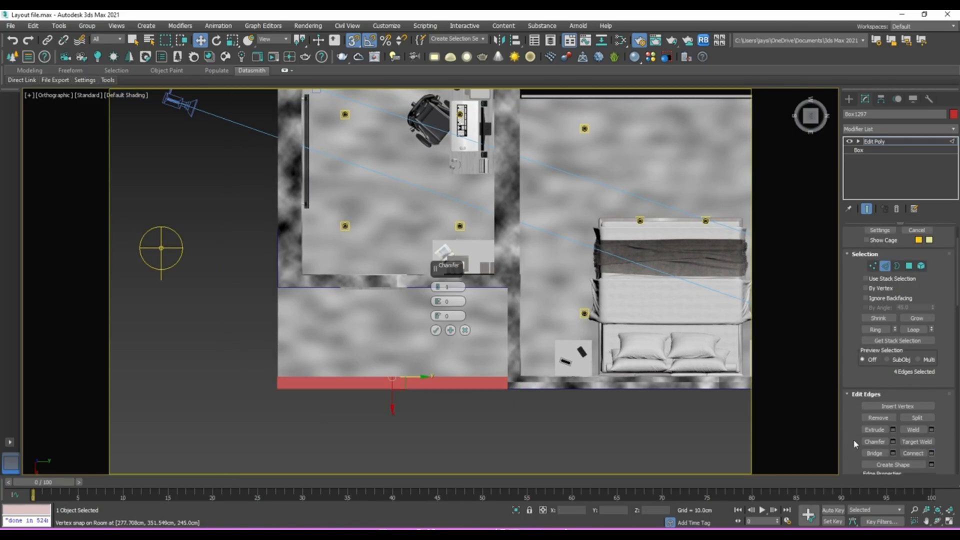
click(436, 330)
drag(392, 382, 307, 275)
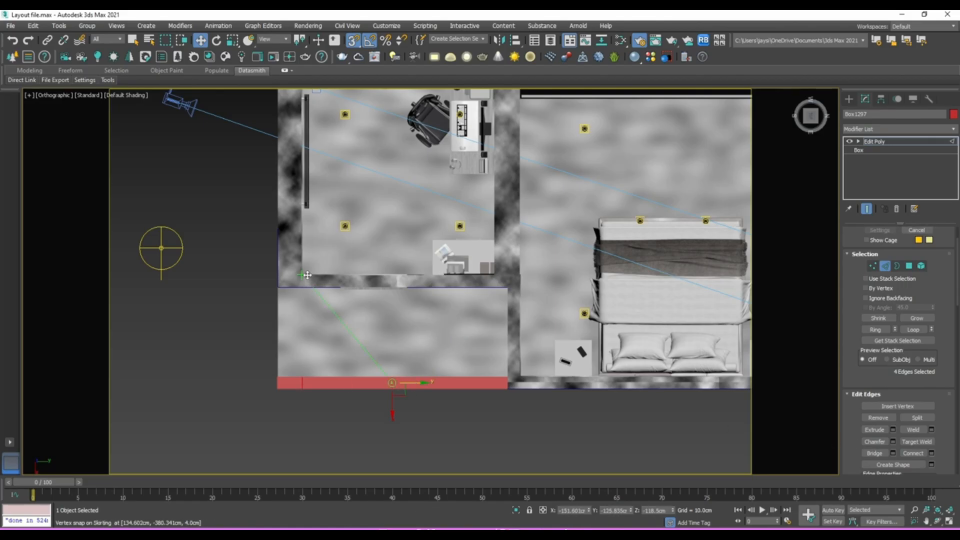
Extrude the new wall's inner end polygon across the corridor's open end to about X 158.9 cm.
key(4)
alt+middle_drag(413, 339, 554, 291)
click(462, 395)
middle_drag(463, 395, 516, 333)
click(892, 419)
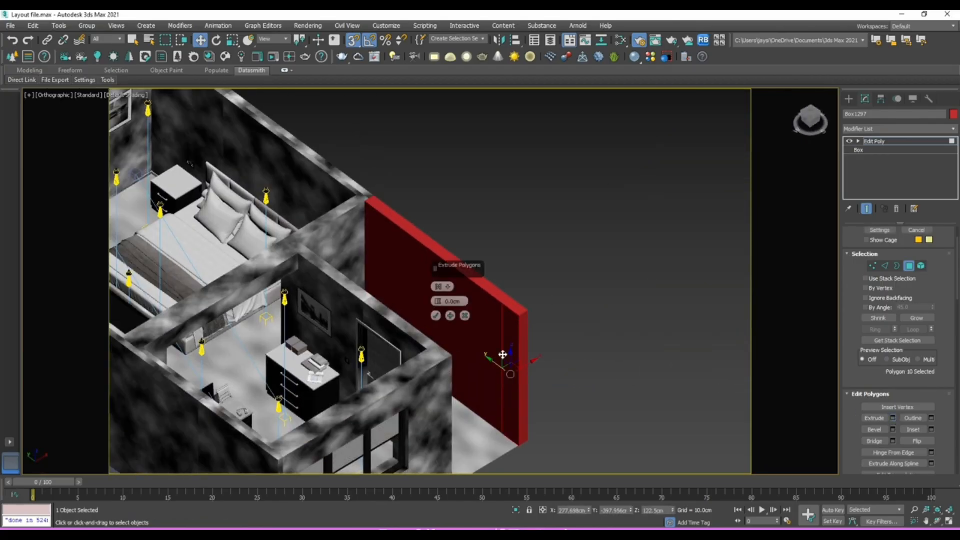
drag(438, 302, 443, 209)
click(436, 316)
click(810, 114)
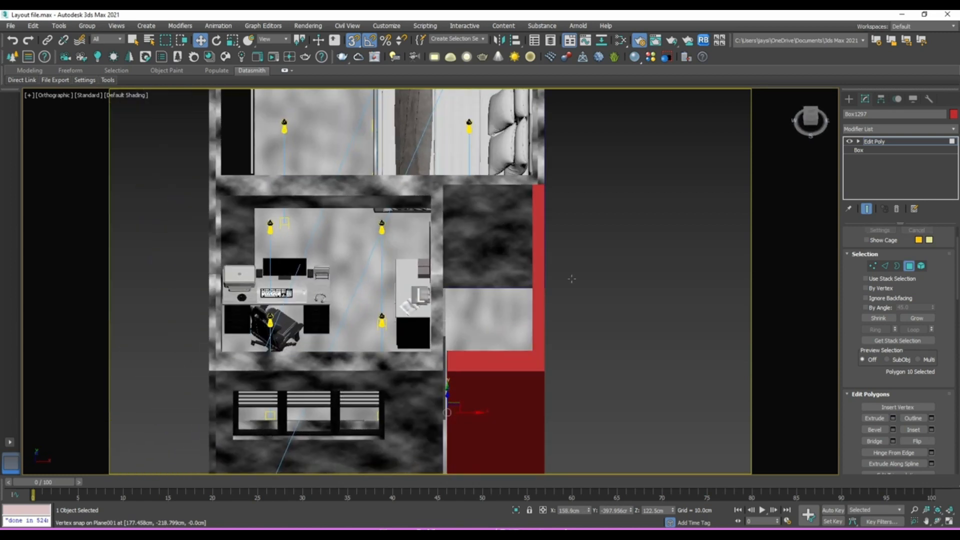
Snap the extruded section's end vertices to the room wall at about X 152.7 cm, then leave vertex level and deselect the wall.
key(1)
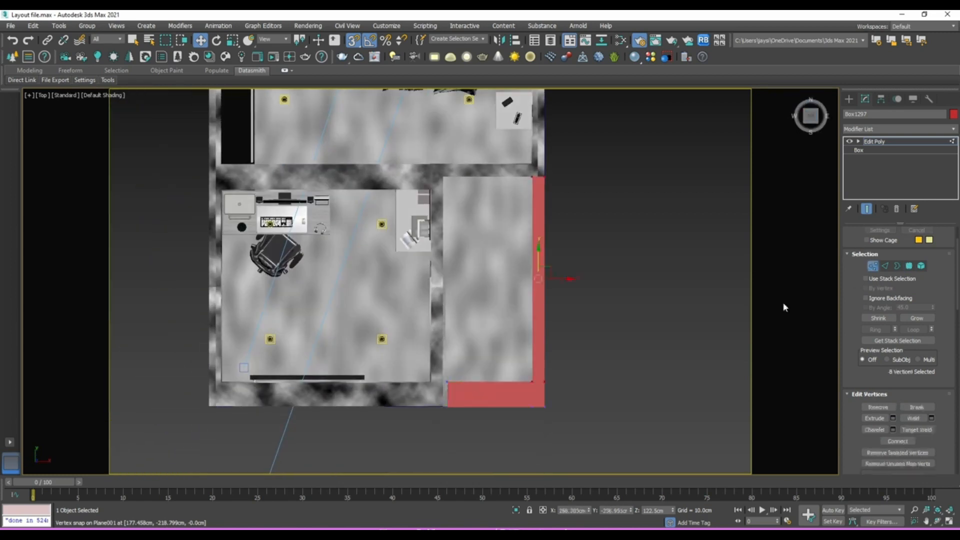
drag(450, 376, 443, 423)
scroll(450, 413, up, 3)
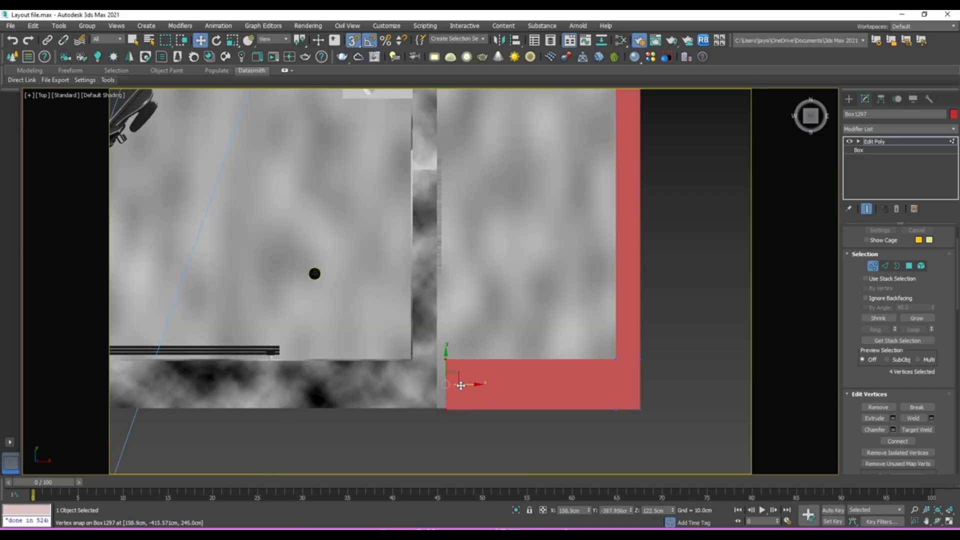
scroll(457, 310, down, 2)
alt+middle_drag(466, 288, 615, 284)
scroll(612, 268, up, 3)
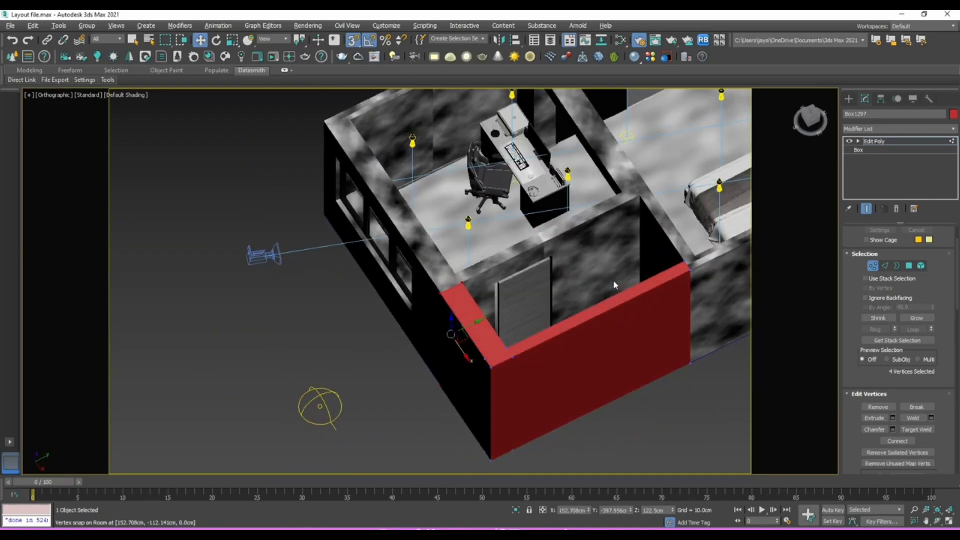
click(872, 265)
middle_drag(698, 296, 551, 300)
click(665, 354)
middle_drag(646, 355, 602, 363)
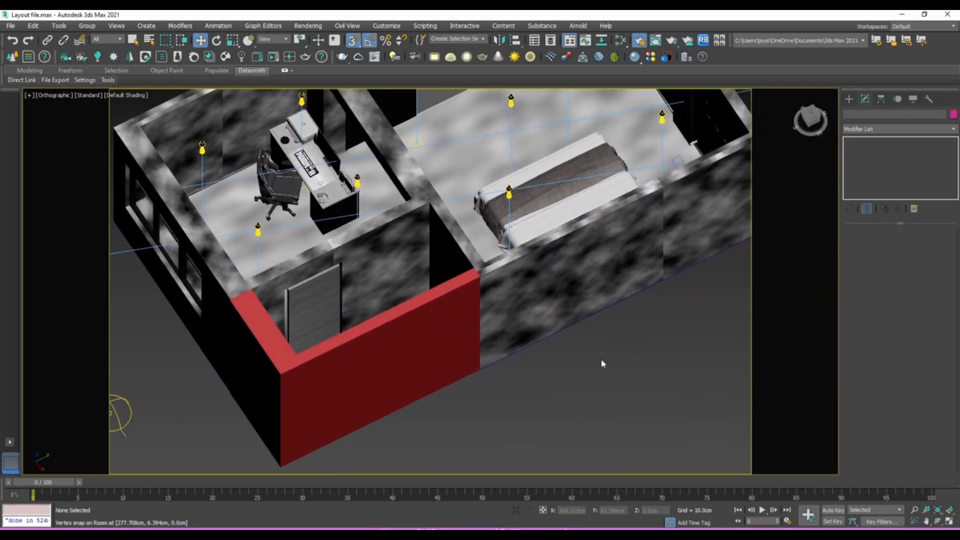
Assign the Room Texture material from the Slate Material Editor to the new corridor wall.
key(m)
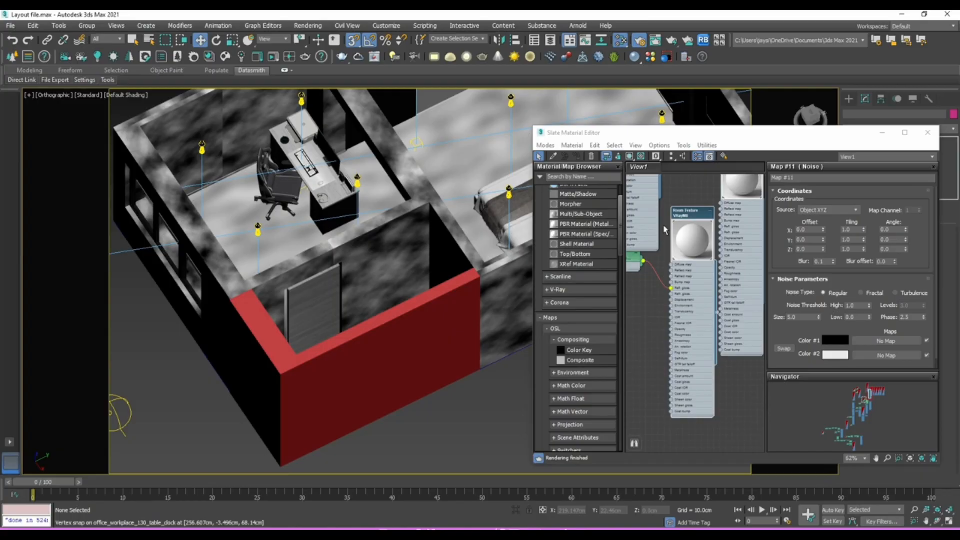
scroll(664, 231, down, 1)
drag(683, 214, 678, 285)
double_click(678, 286)
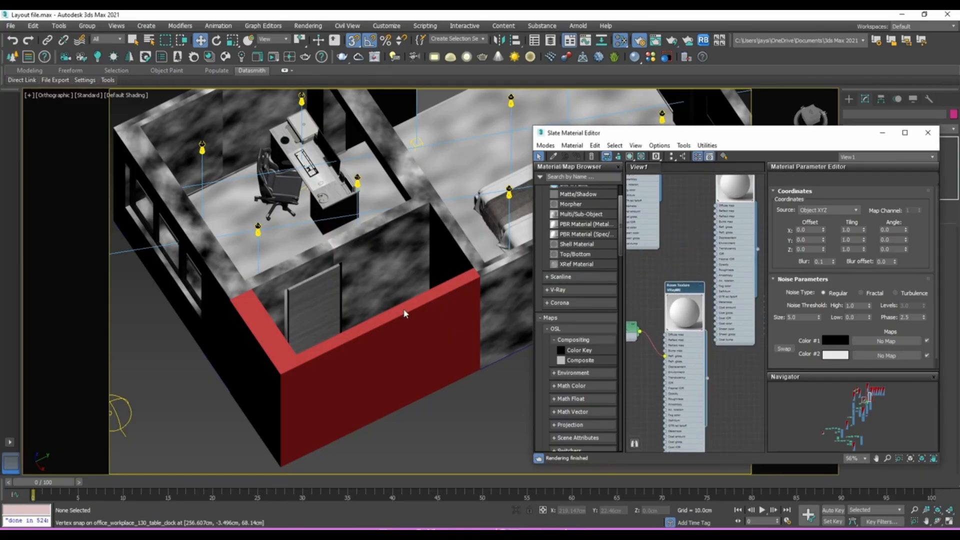
click(404, 313)
click(572, 145)
click(579, 205)
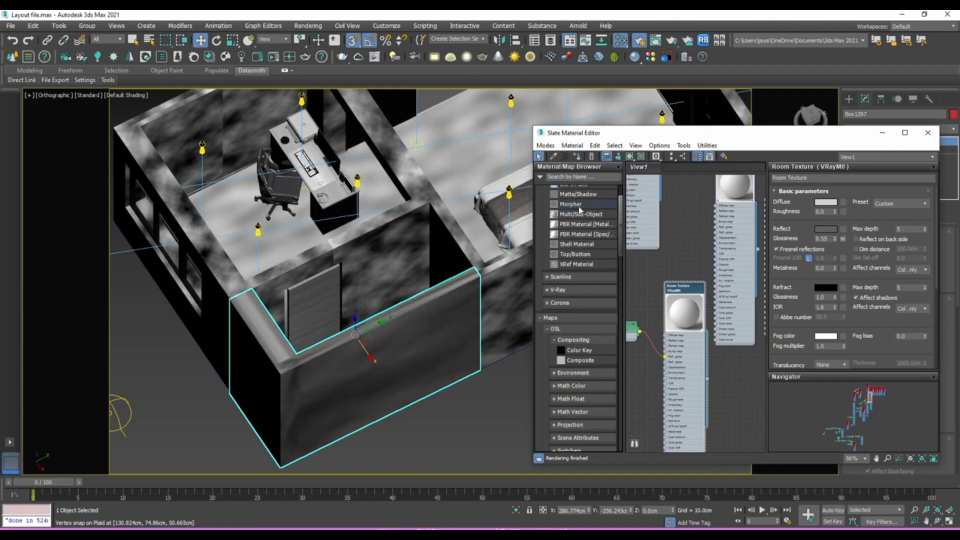
Copy the UVW Map modifier from the Room object and paste it as an instance onto the new corridor wall.
click(503, 281)
click(883, 133)
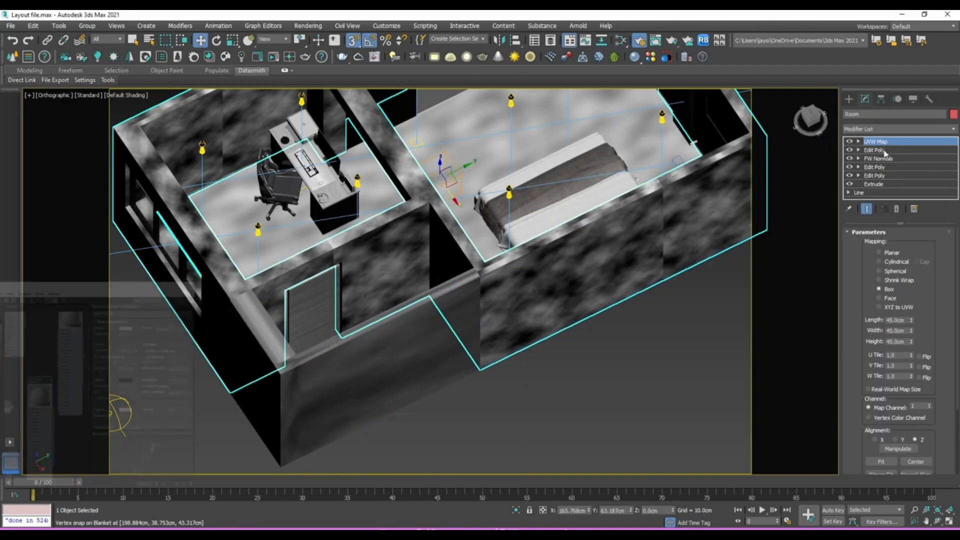
right_click(887, 146)
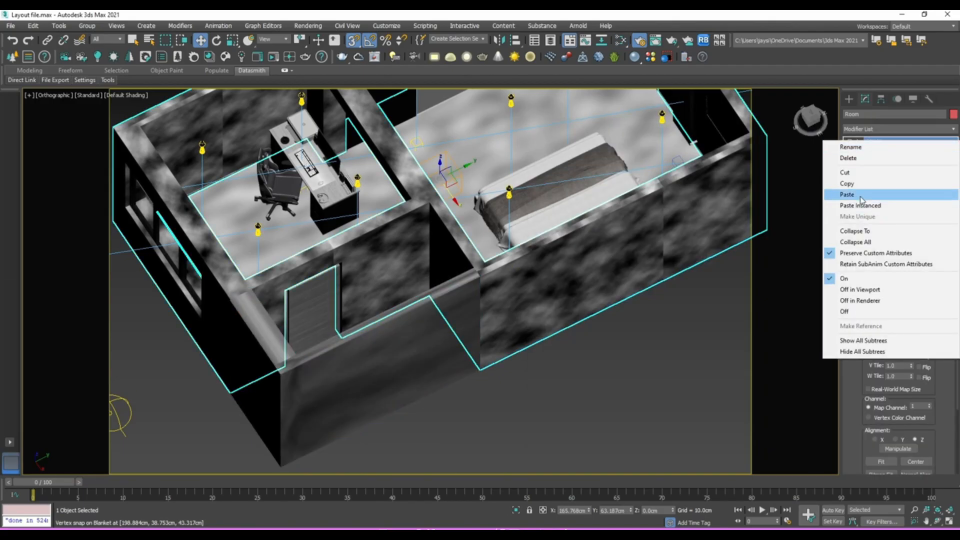
click(847, 184)
click(380, 350)
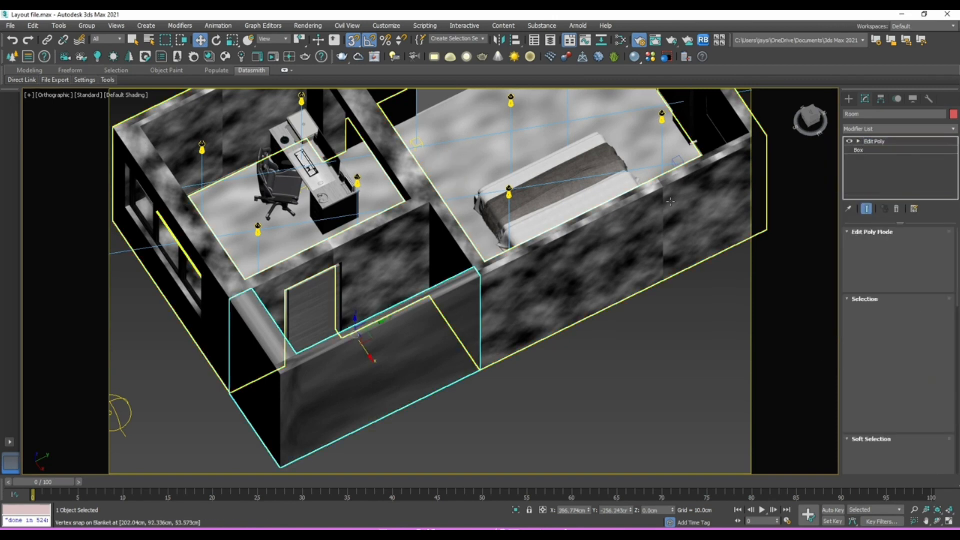
right_click(863, 145)
click(868, 204)
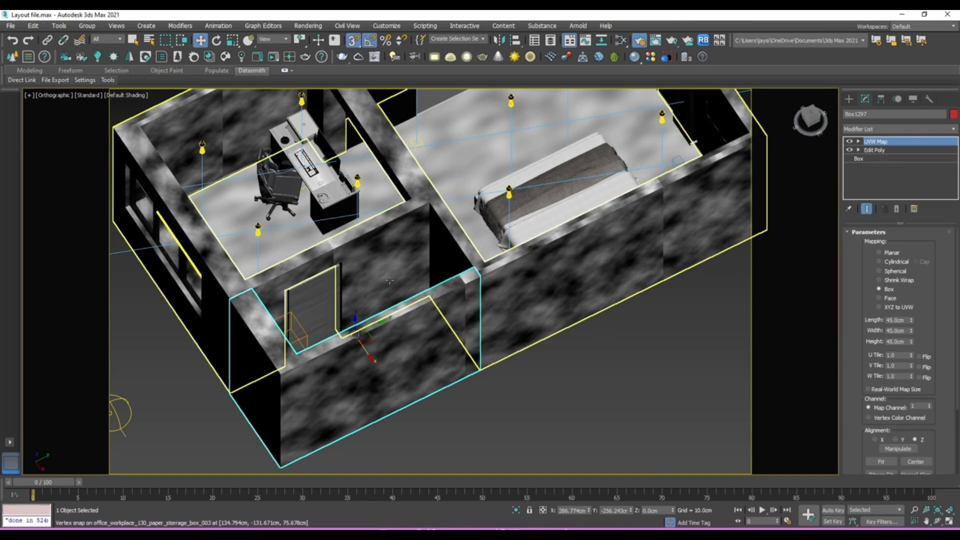
Select the door2 group between the study and corridor, show it from above in wireframe, and ungroup it.
click(304, 303)
alt+middle_drag(304, 303, 302, 328)
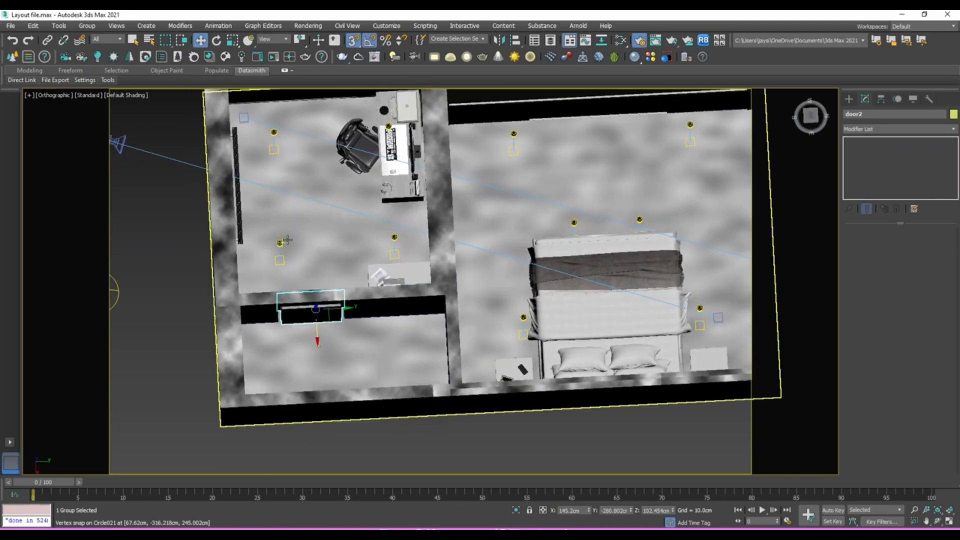
click(811, 117)
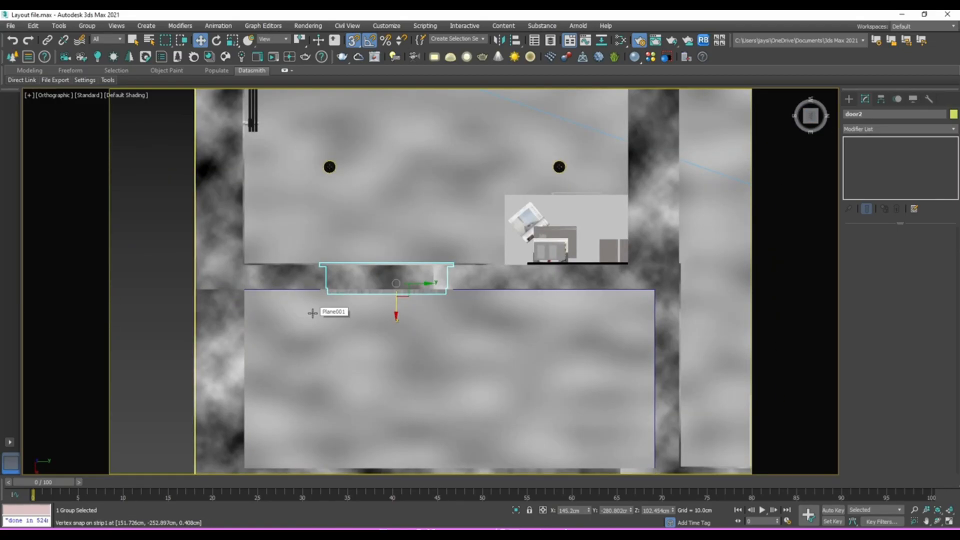
key(F3)
scroll(360, 313, up, 3)
middle_drag(360, 313, 381, 289)
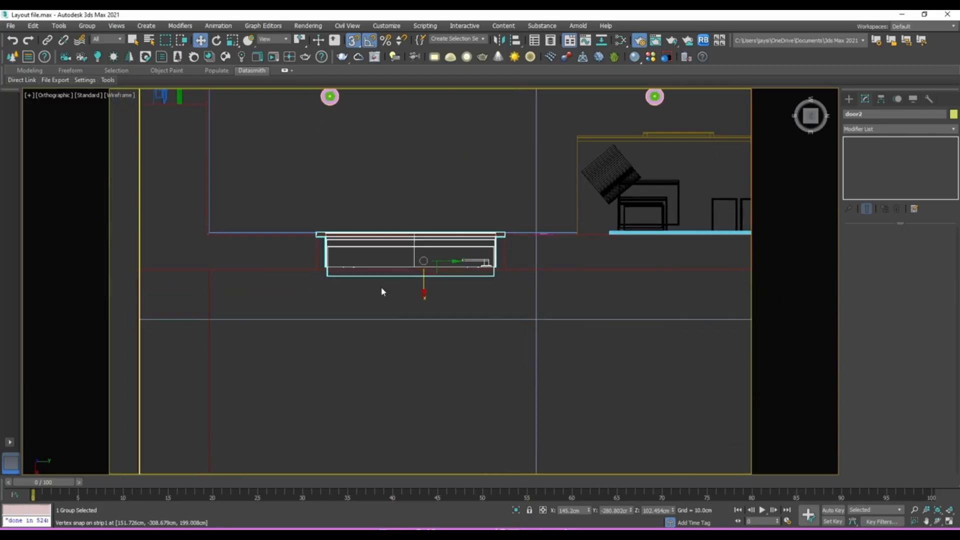
click(87, 25)
click(100, 54)
Group the door handle, strip and door panel without the frame under the name "door2 open".
scroll(503, 253, up, 3)
scroll(461, 249, up, 3)
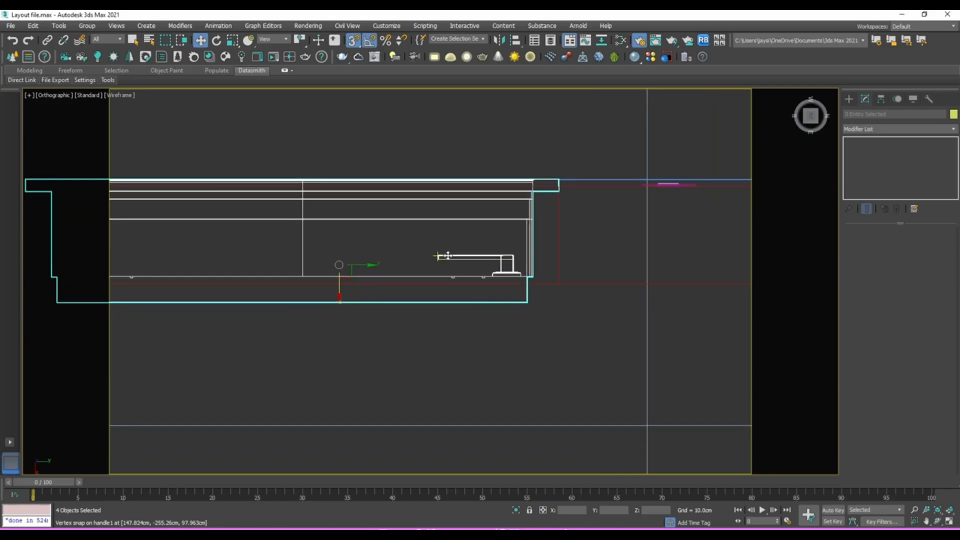
click(475, 254)
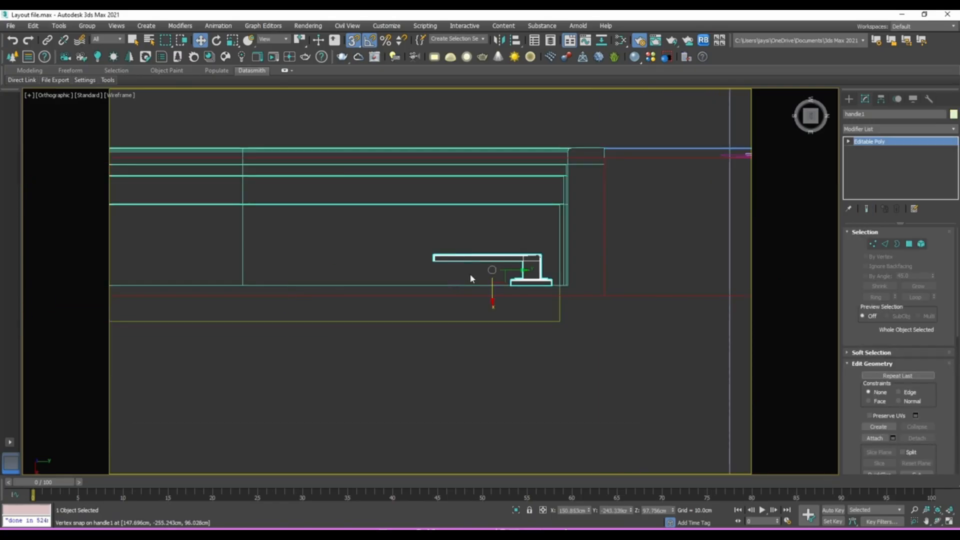
scroll(470, 274, up, 3)
ctrl+click(428, 310)
scroll(427, 307, down, 4)
middle_drag(332, 343, 502, 298)
scroll(501, 299, down, 2)
ctrl+click(263, 307)
click(87, 26)
click(95, 39)
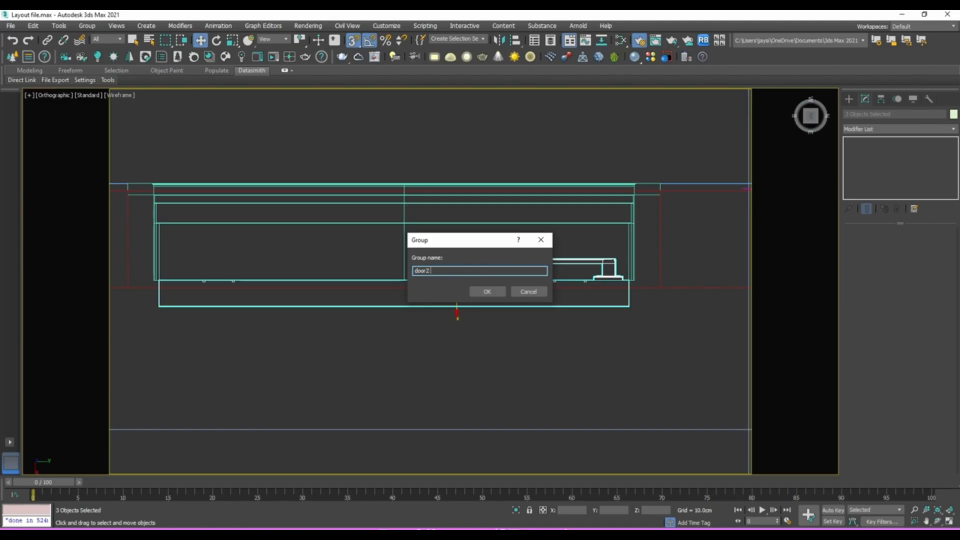
key(Return)
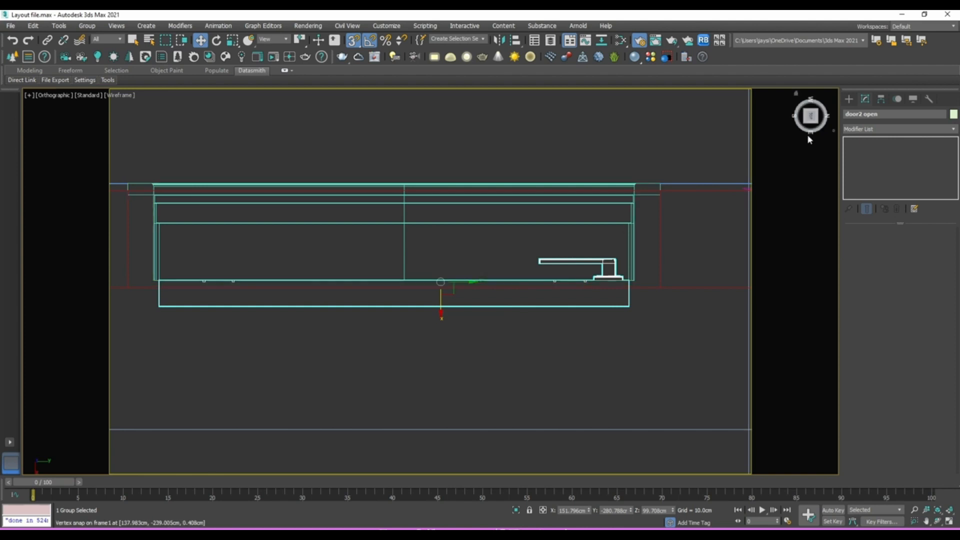
Move only the pivot of the door2 open group and snap it onto the door panel's corner at the end opposite the handle.
click(880, 101)
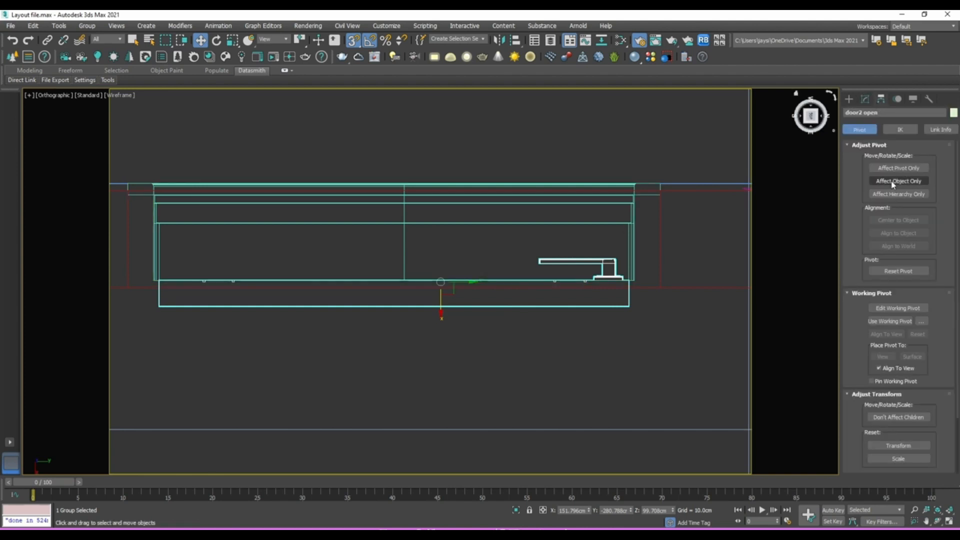
click(874, 169)
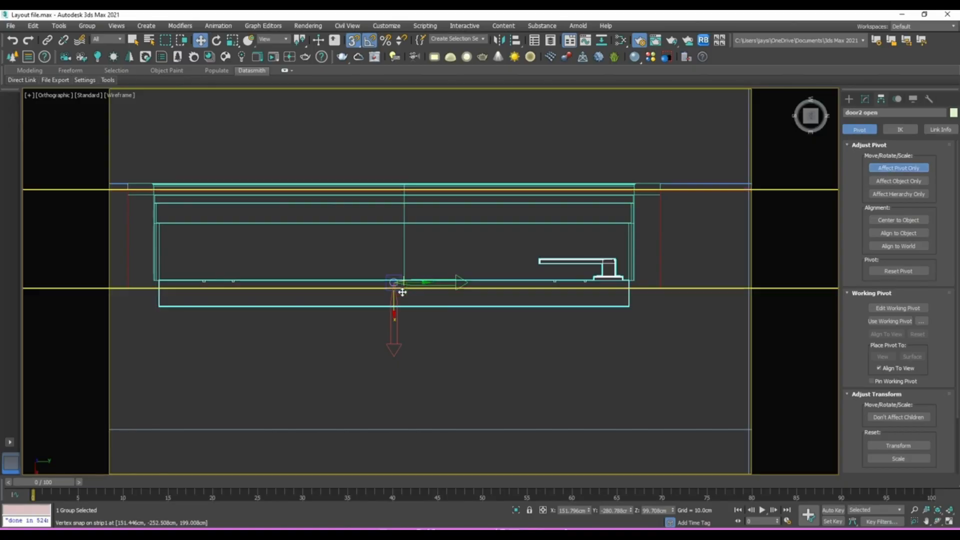
drag(395, 285, 160, 282)
scroll(160, 282, up, 5)
scroll(161, 283, up, 5)
scroll(225, 256, up, 4)
mouse_move(225, 256)
mouse_down()
mouse_move(254, 278)
mouse_move(226, 247)
mouse_up()
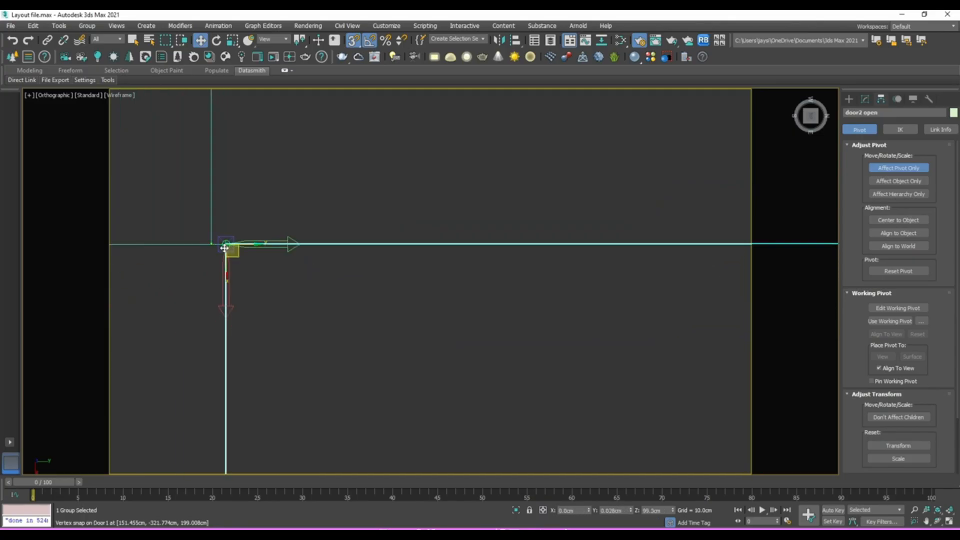
scroll(226, 247, down, 5)
scroll(226, 247, up, 3)
click(898, 168)
Rotate the door2 open group about its hinge pivot to -15 degrees on Z so it swings into the corridor.
click(217, 41)
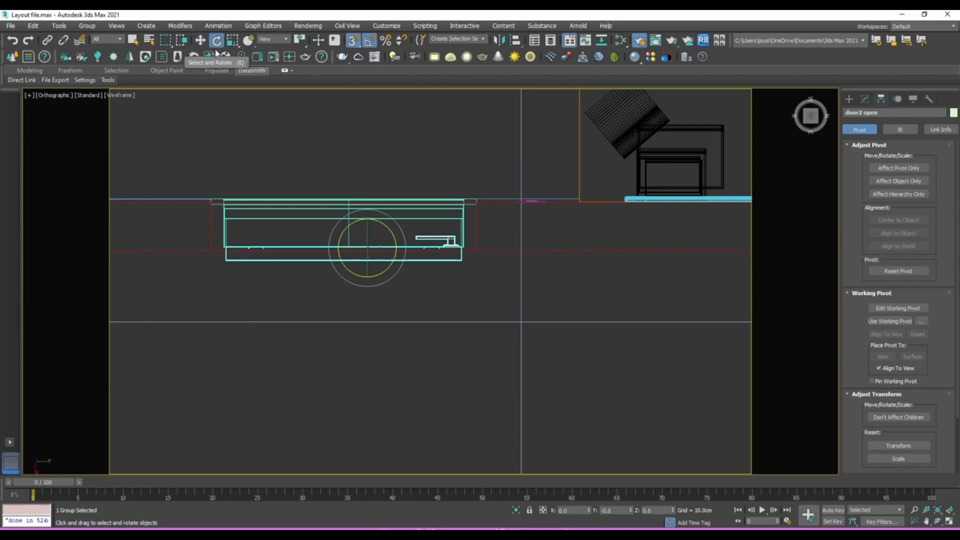
click(880, 168)
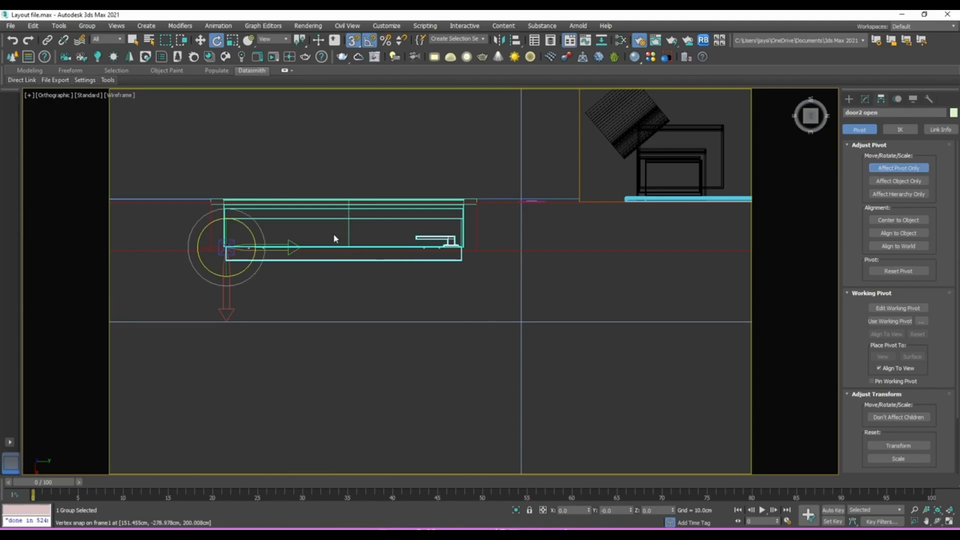
click(898, 168)
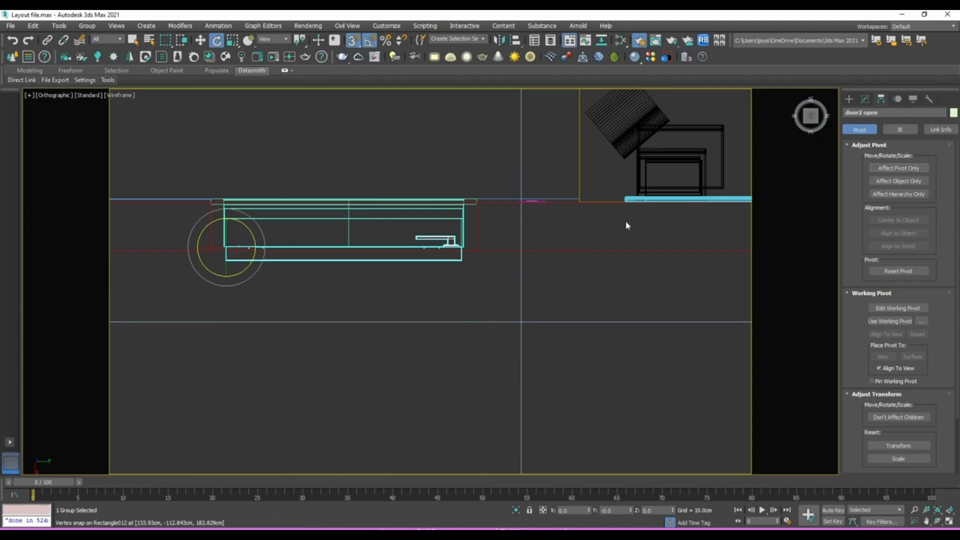
drag(249, 269, 244, 277)
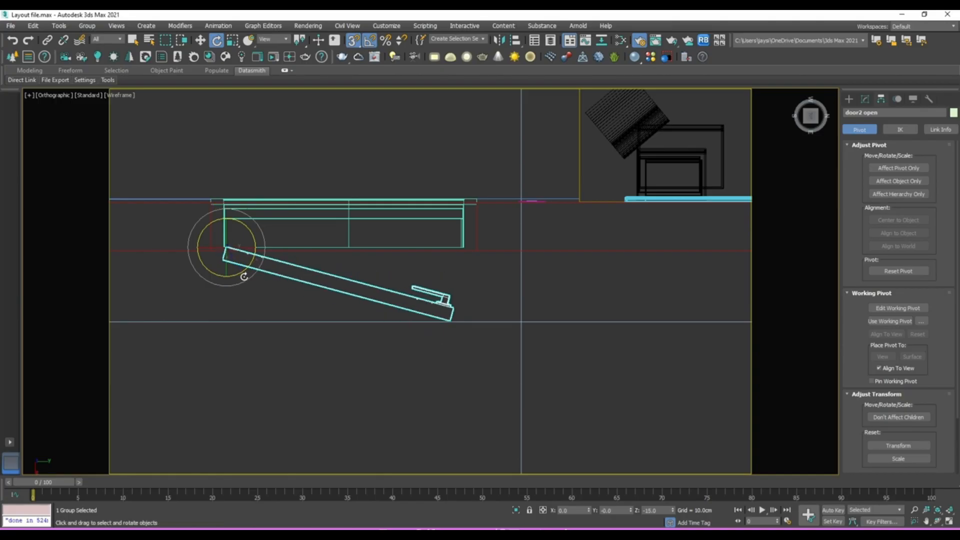
Inspect the opened door through PhysCamera001 and PhysCamera002, and set the viewport display to Default Shading.
scroll(245, 276, down, 3)
scroll(307, 253, down, 2)
scroll(262, 175, down, 2)
scroll(271, 209, down, 2)
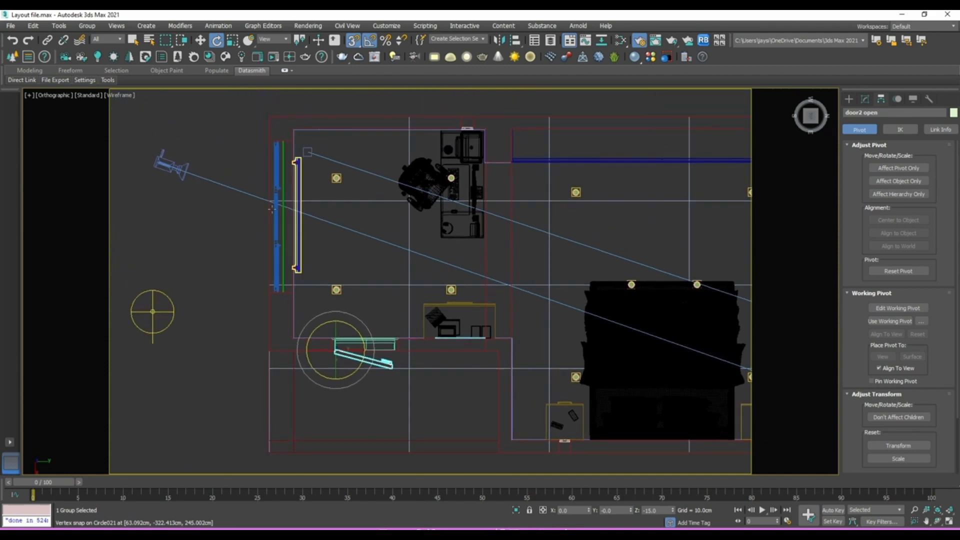
key(c)
double_click(459, 202)
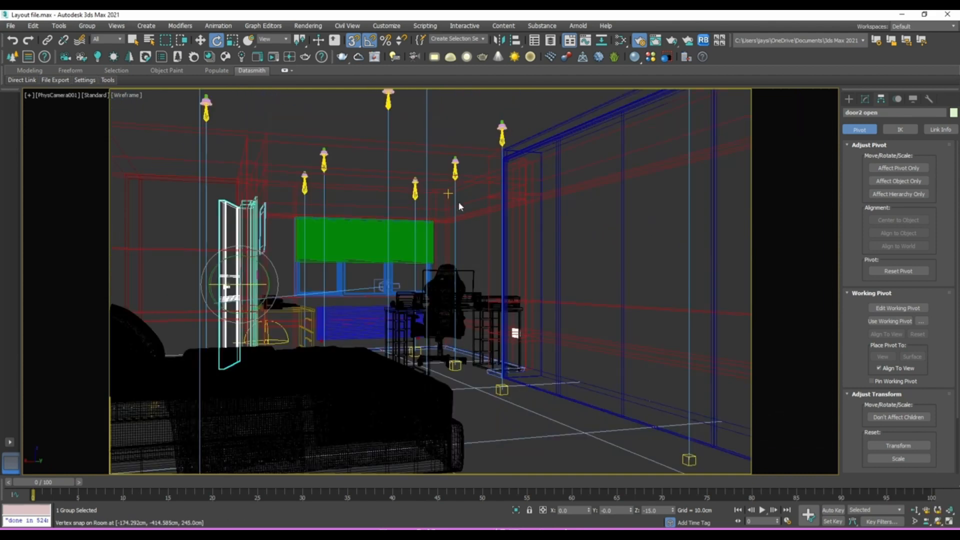
key(c)
double_click(458, 207)
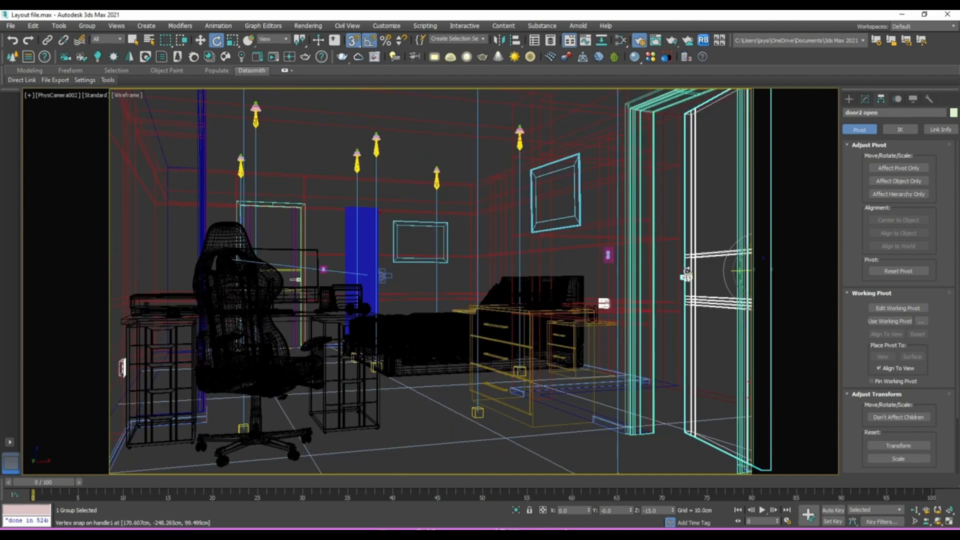
click(128, 97)
click(145, 104)
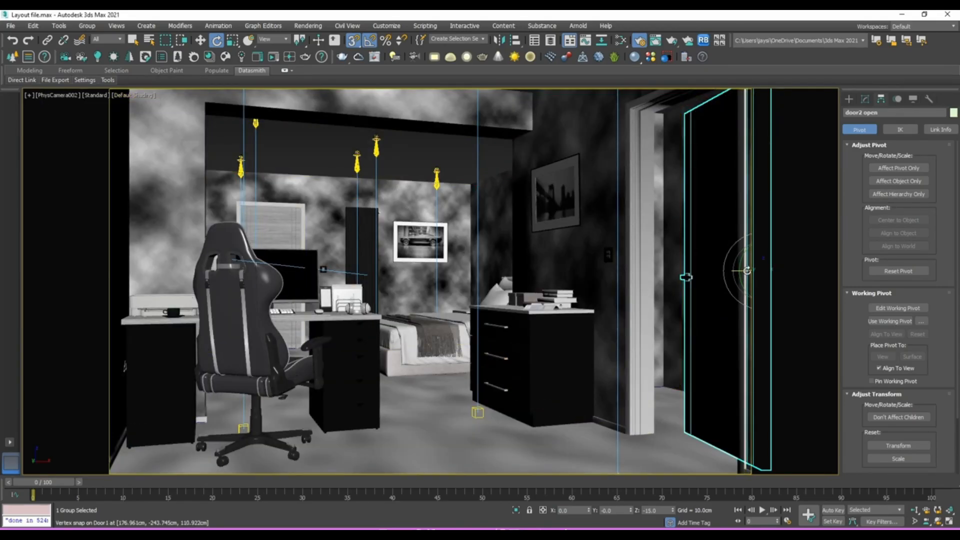
Turn off snapping and, from above, freely rotate the door2 open group to about -9.95 degrees on Z.
drag(748, 270, 747, 270)
key(t)
scroll(673, 306, down, 3)
scroll(584, 332, up, 6)
scroll(452, 382, up, 5)
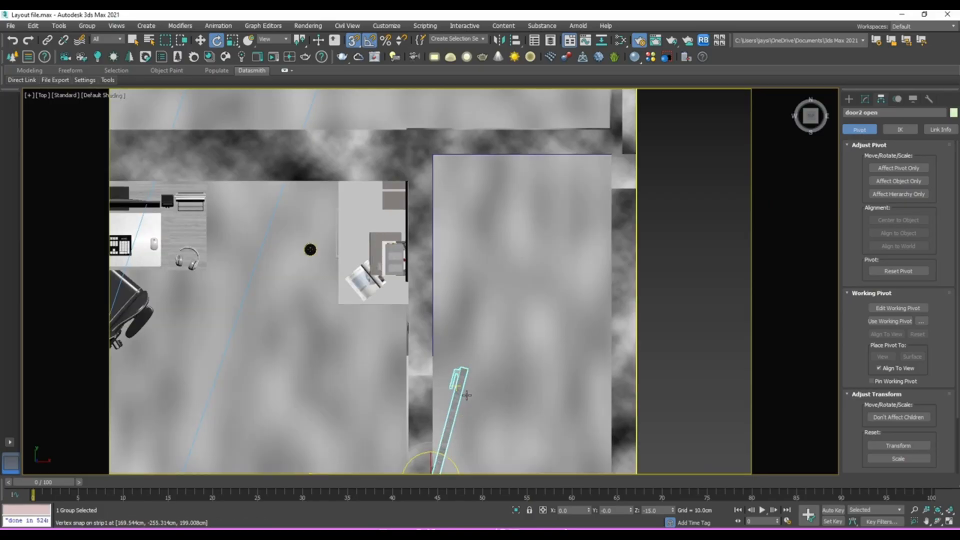
click(353, 40)
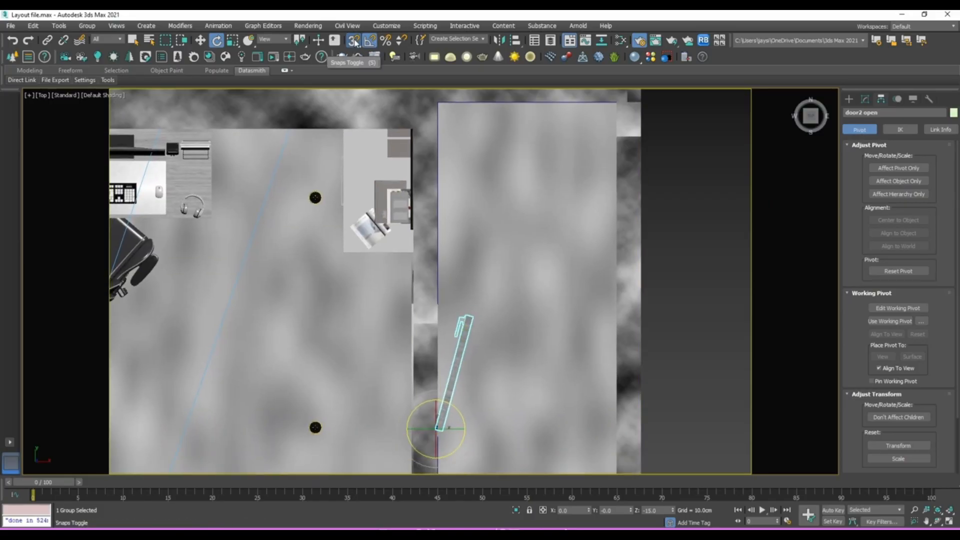
drag(462, 445, 467, 446)
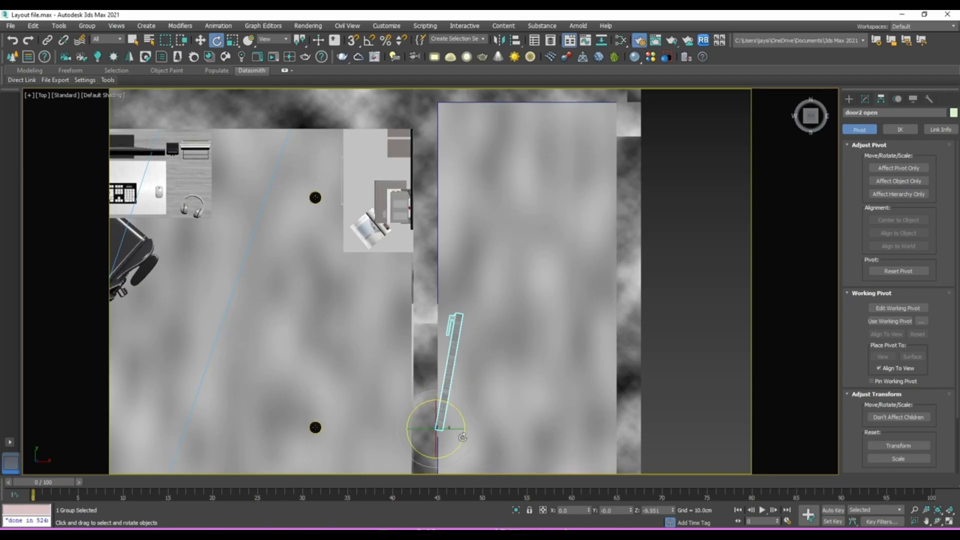
Fine-tune the door2 open group's rotation to about -8.95 degrees on Z in the PhysCamera002 view.
key(c)
double_click(460, 209)
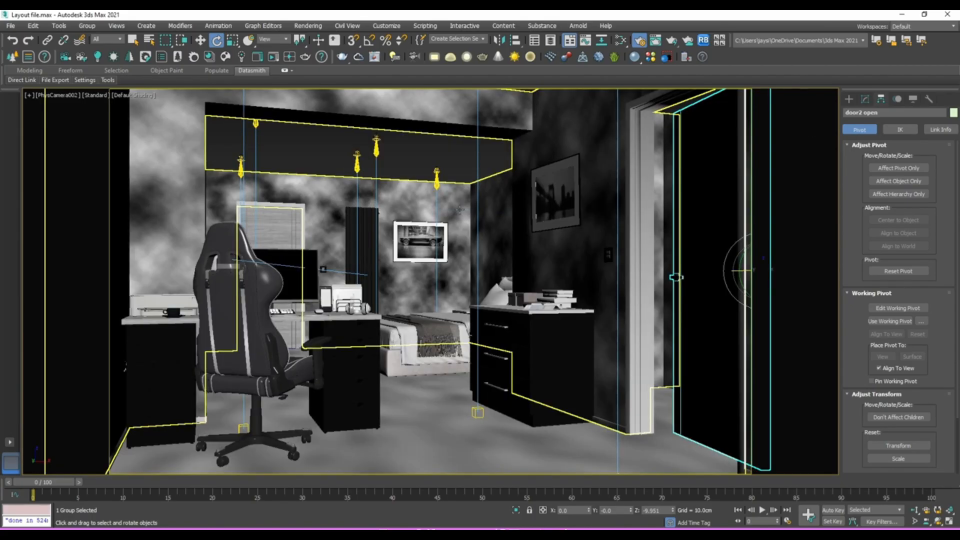
drag(746, 273, 747, 275)
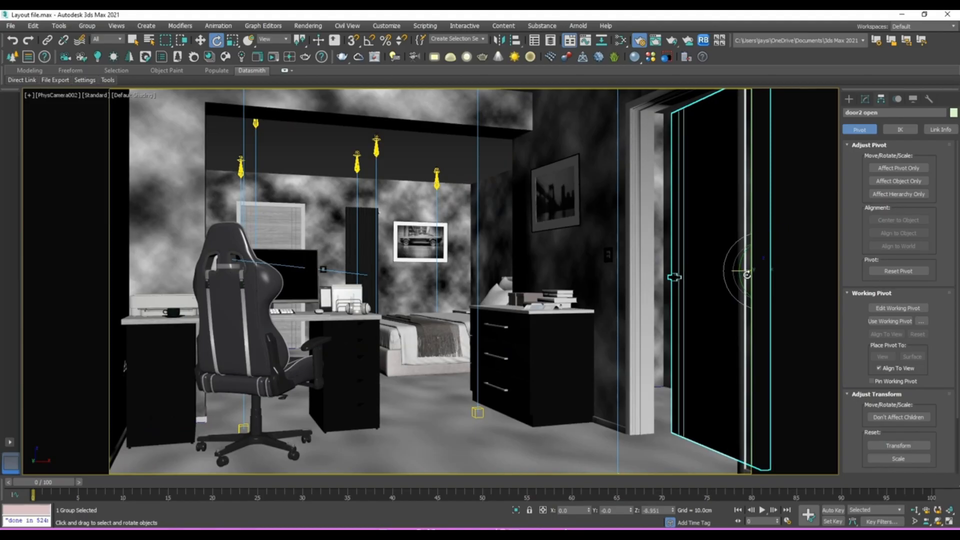
Unhide all objects to bring back the ceilings, frame the whole building from outside, and select the bedroom ceiling.
key(t)
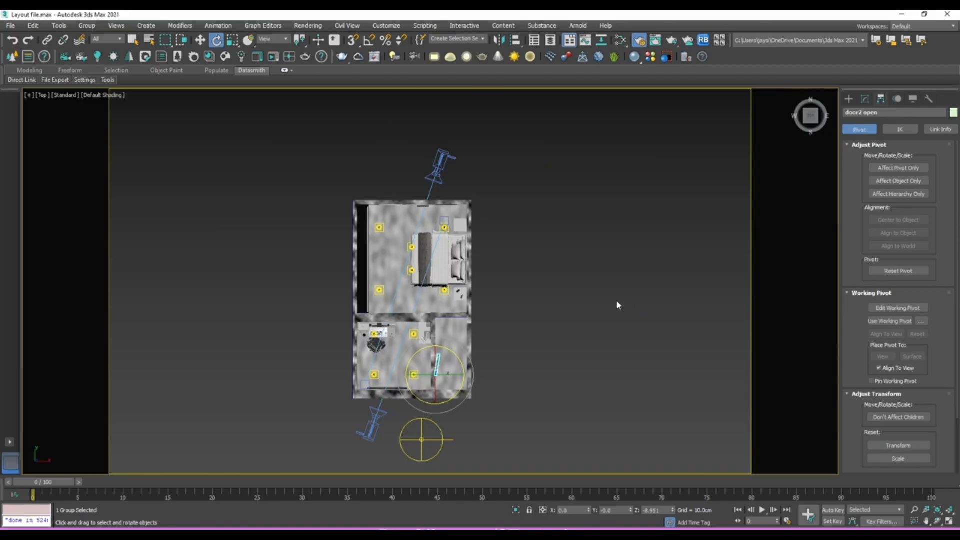
scroll(476, 338, up, 6)
alt+middle_drag(476, 338, 485, 219)
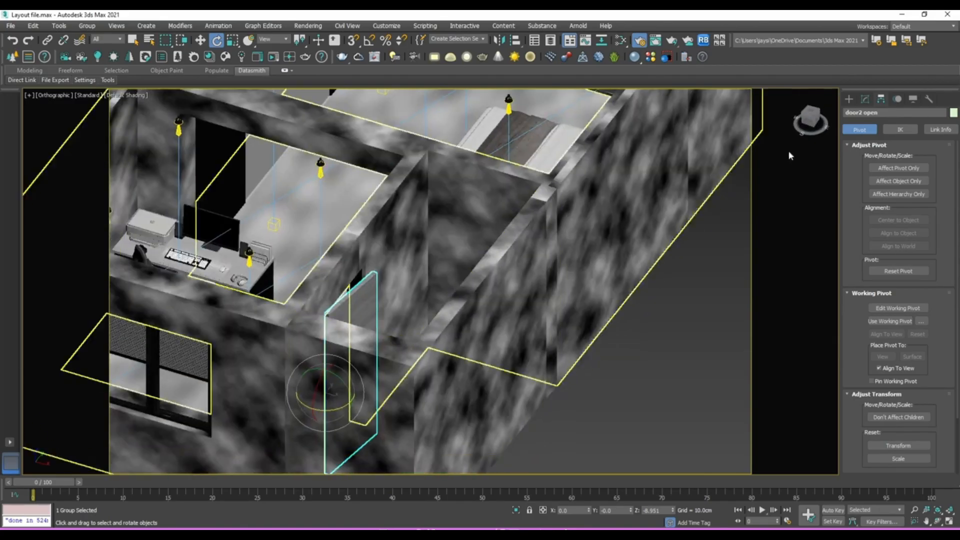
click(716, 232)
right_click(647, 282)
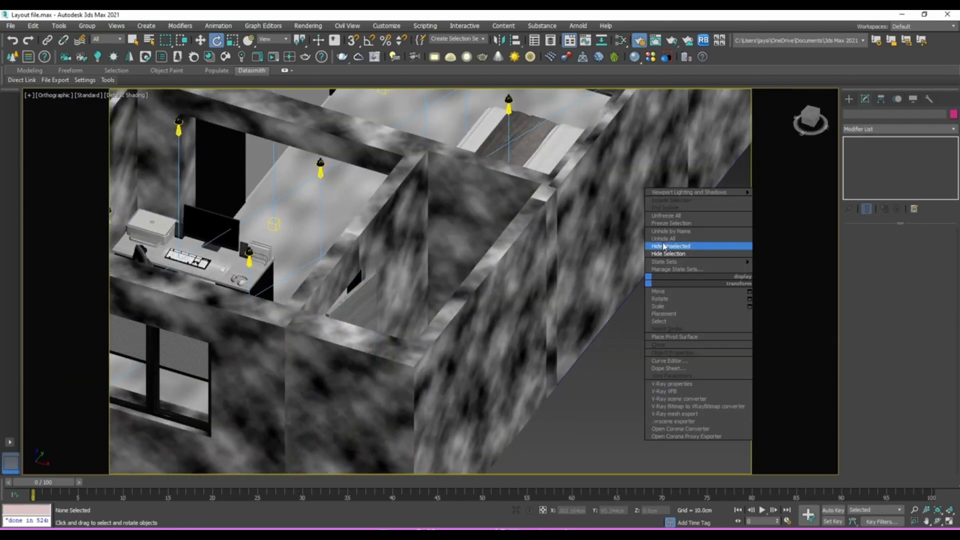
click(663, 246)
key(z)
click(662, 168)
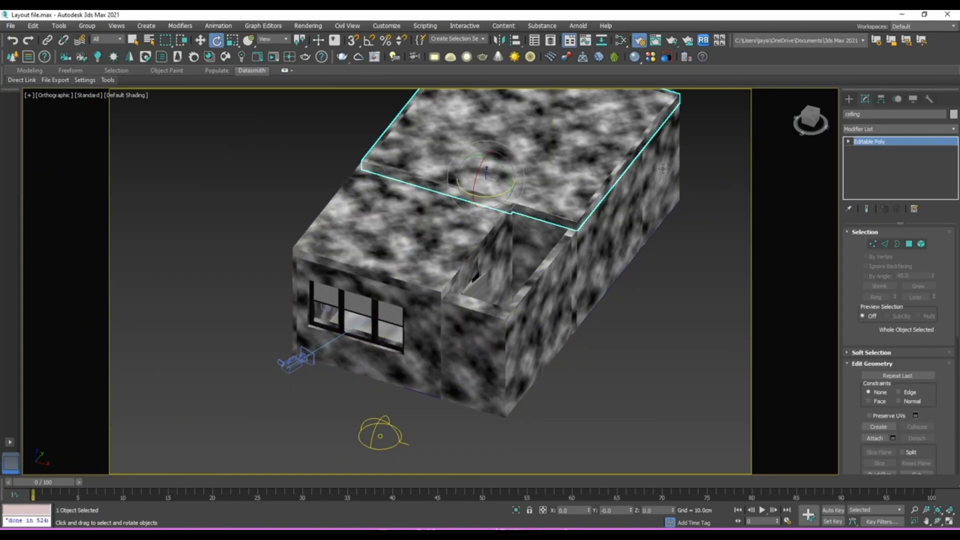
Create a box snapped over the corridor wall top at ceiling level, 20 cm long, 142 cm wide and about 149.6 cm deep.
click(848, 98)
click(878, 159)
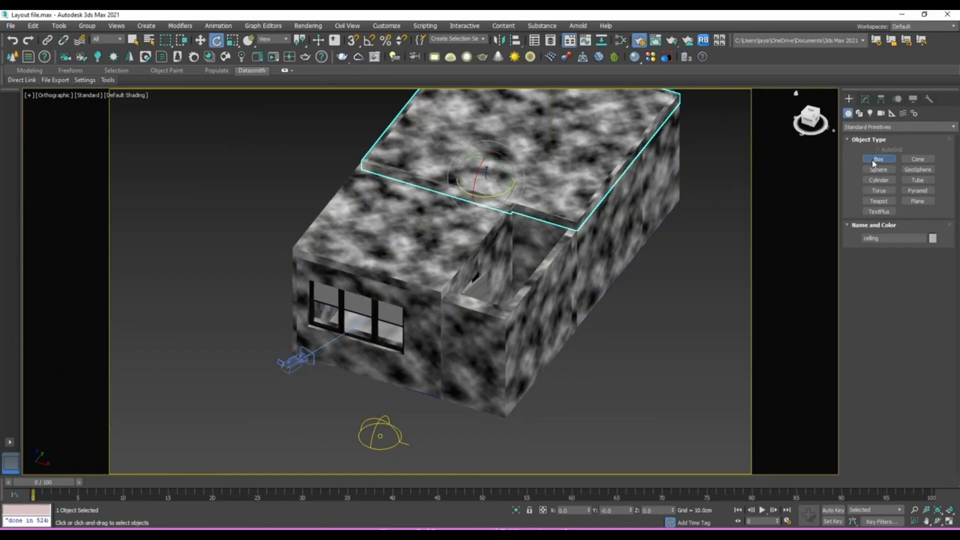
key(f)
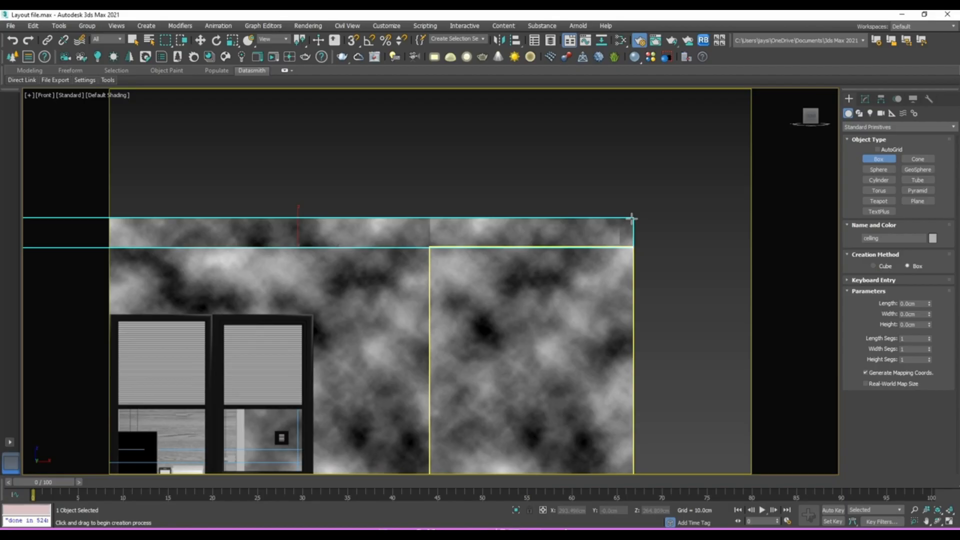
drag(429, 218, 633, 245)
alt+middle_drag(634, 245, 584, 275)
middle_drag(557, 212, 212, 279)
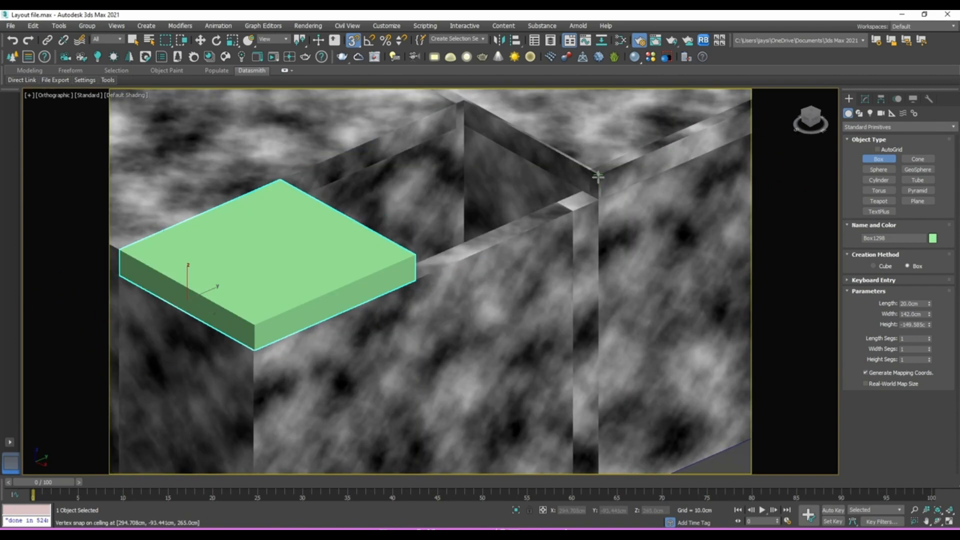
click(596, 177)
key(e)
Add an Edit Poly modifier to the new box and snap its inner end vertices to the bedroom ceiling's edge.
click(865, 98)
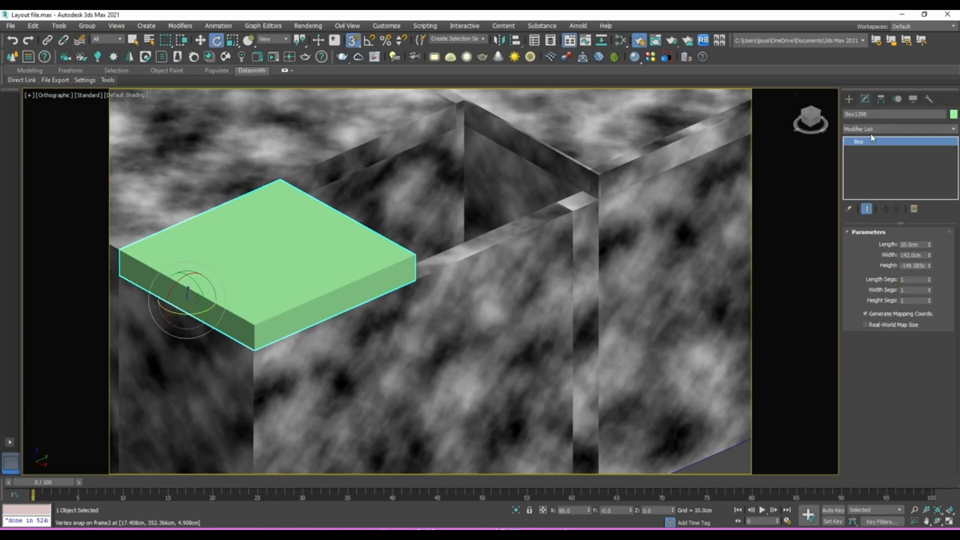
click(873, 128)
key(e)
click(870, 167)
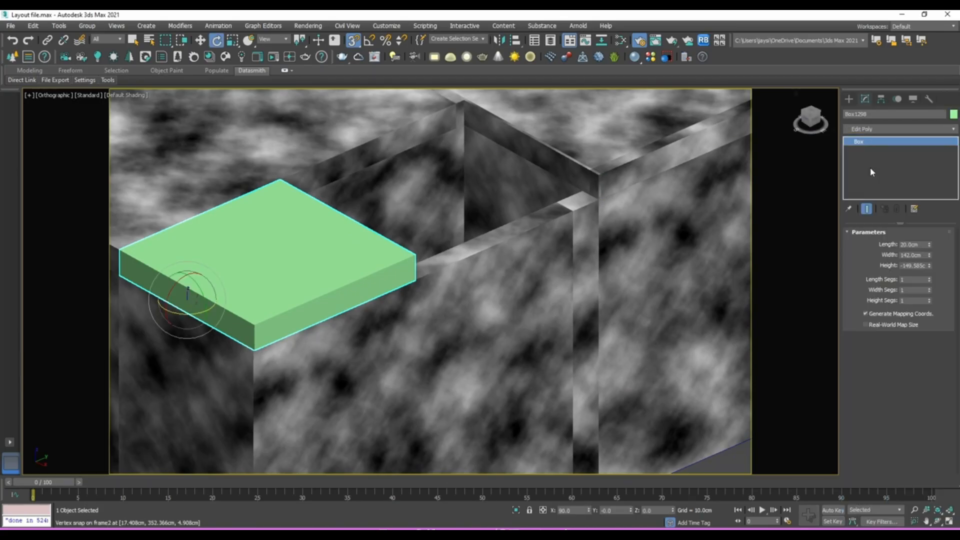
click(872, 311)
mouse_move(274, 188)
alt+middle_down()
mouse_move(266, 188)
mouse_move(281, 175)
alt+middle_up()
drag(281, 176, 399, 432)
key(w)
drag(381, 263, 572, 305)
scroll(568, 303, down, 2)
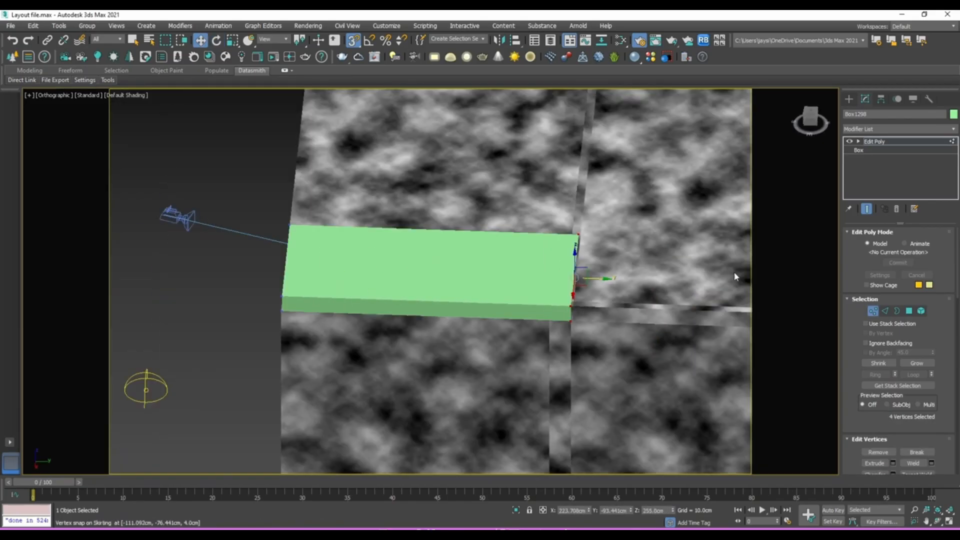
click(872, 310)
Assign the Room Texture material to the corridor ceiling box and close the material editor.
middle_drag(606, 285, 403, 265)
key(m)
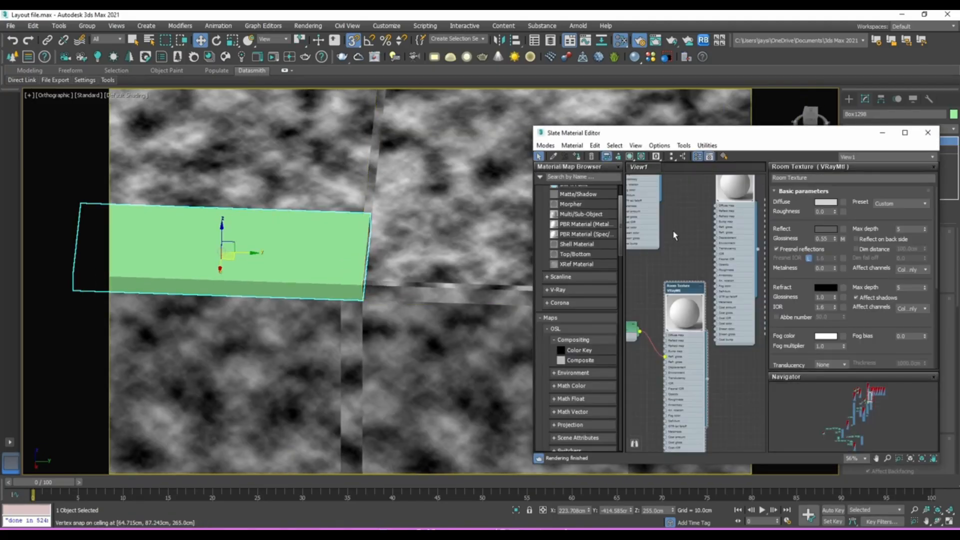
click(580, 149)
click(595, 206)
click(505, 215)
click(883, 133)
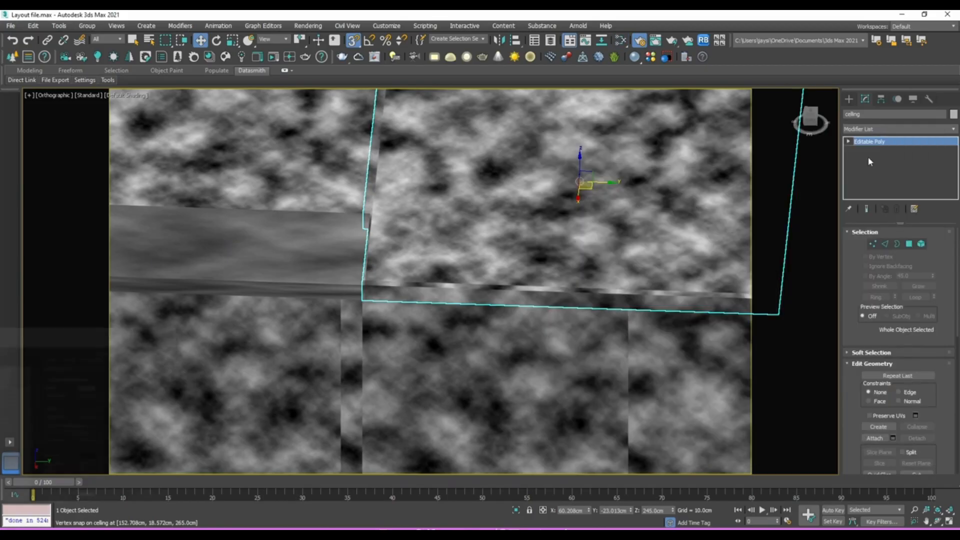
Copy the UVW Map modifier from the room2 corridor wall and paste it onto the corridor ceiling box.
shift+drag(811, 193, 381, 225)
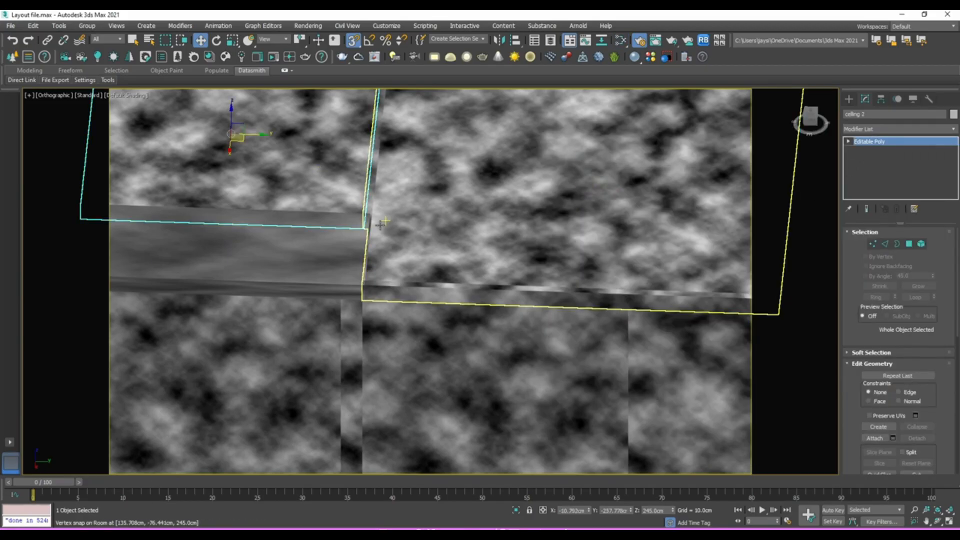
scroll(369, 284, down, 5)
click(349, 305)
right_click(871, 145)
click(872, 186)
click(348, 266)
right_click(878, 145)
click(873, 192)
Rename the corridor ceiling box as "ceiling 3" and select the room2 wall.
scroll(334, 279, up, 5)
scroll(334, 279, up, 2)
alt+middle_drag(334, 279, 554, 240)
scroll(373, 276, down, 2)
click(899, 115)
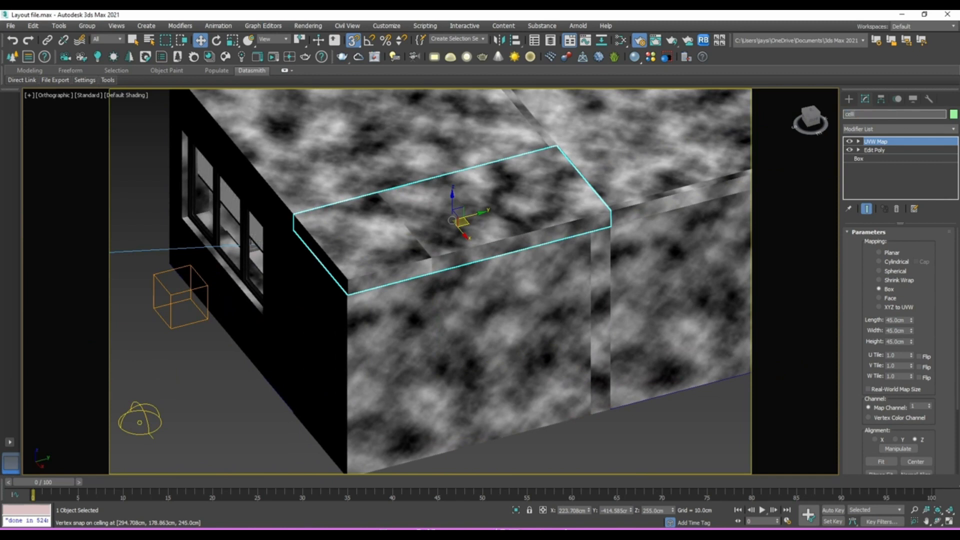
click(564, 328)
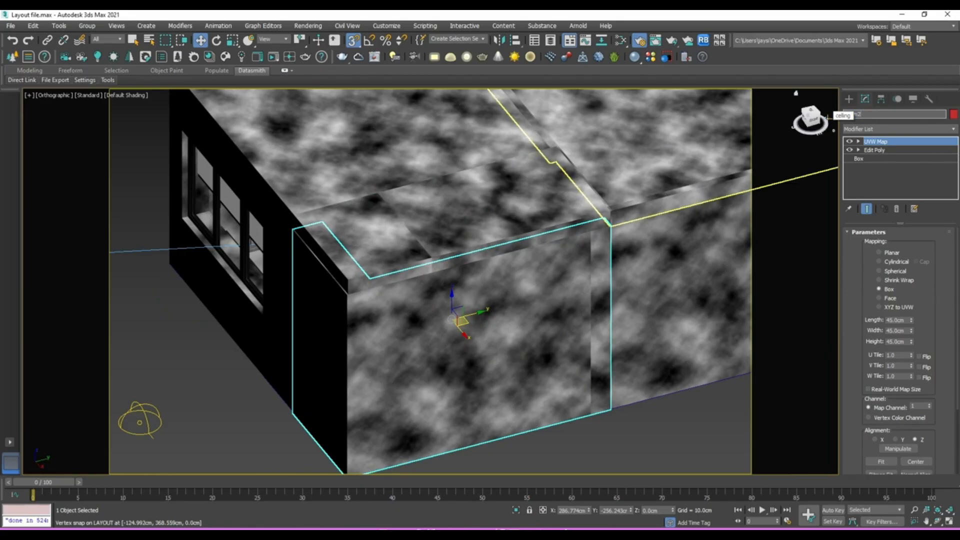
Check both camera views, select the floor plane in the PhysCamera002 view, and sample the floor's Carpet material in the Slate Material Editor.
scroll(340, 273, down, 2)
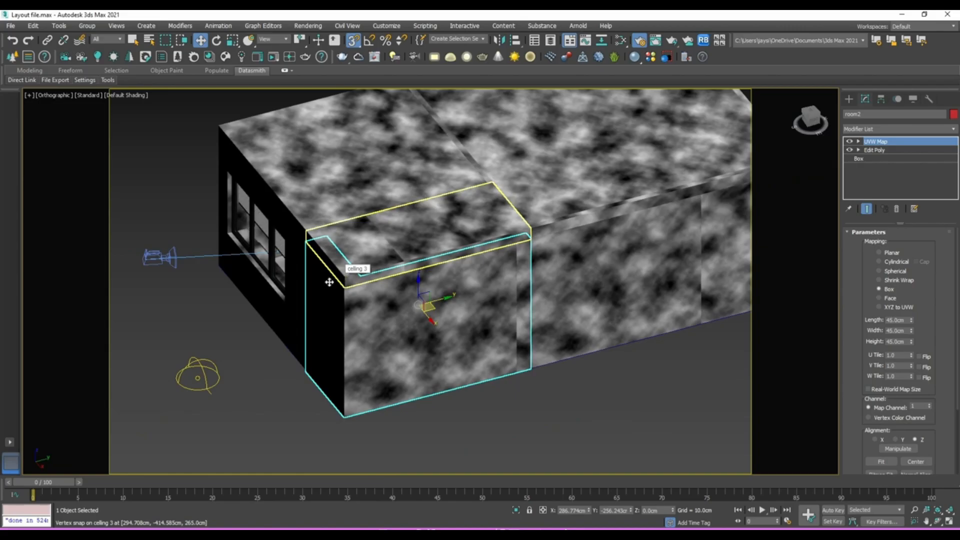
alt+middle_drag(569, 421, 452, 373)
key(c)
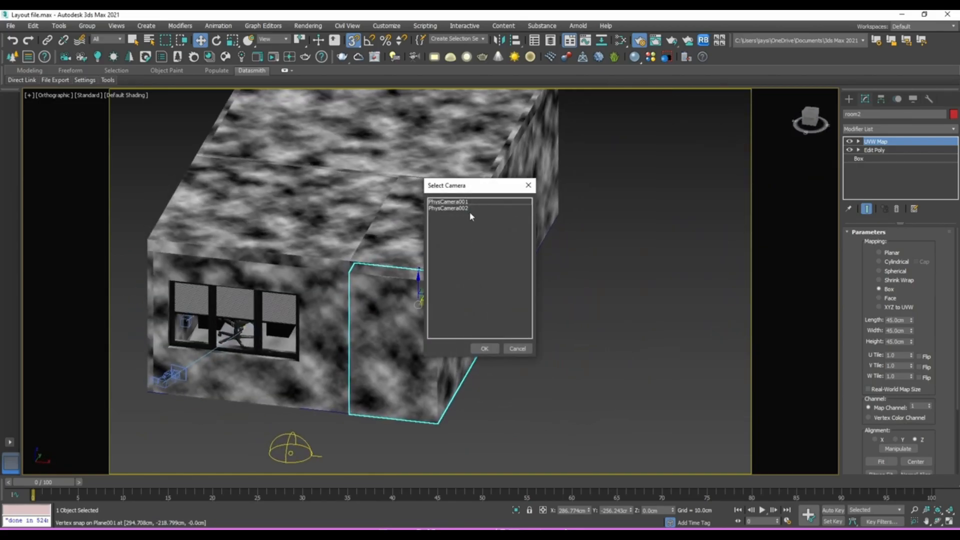
double_click(469, 202)
key(c)
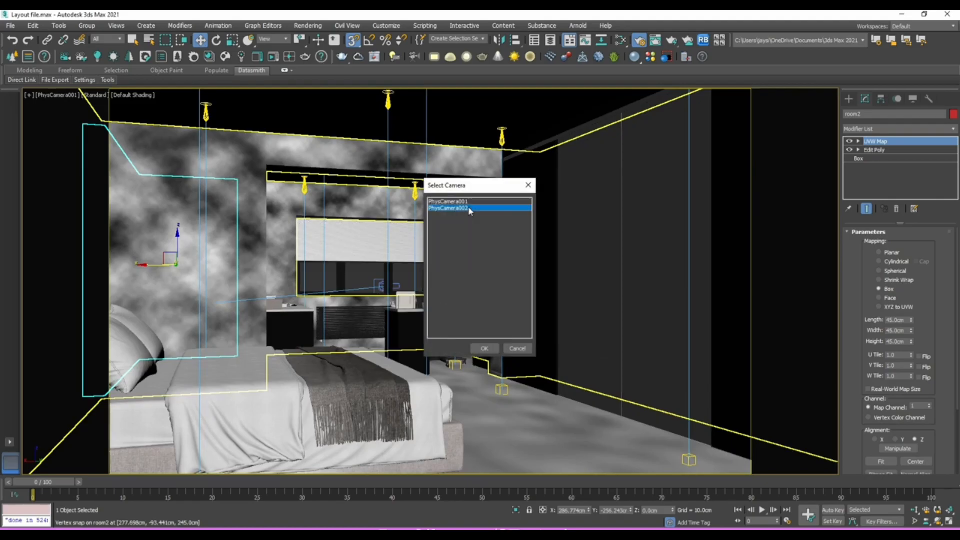
double_click(468, 209)
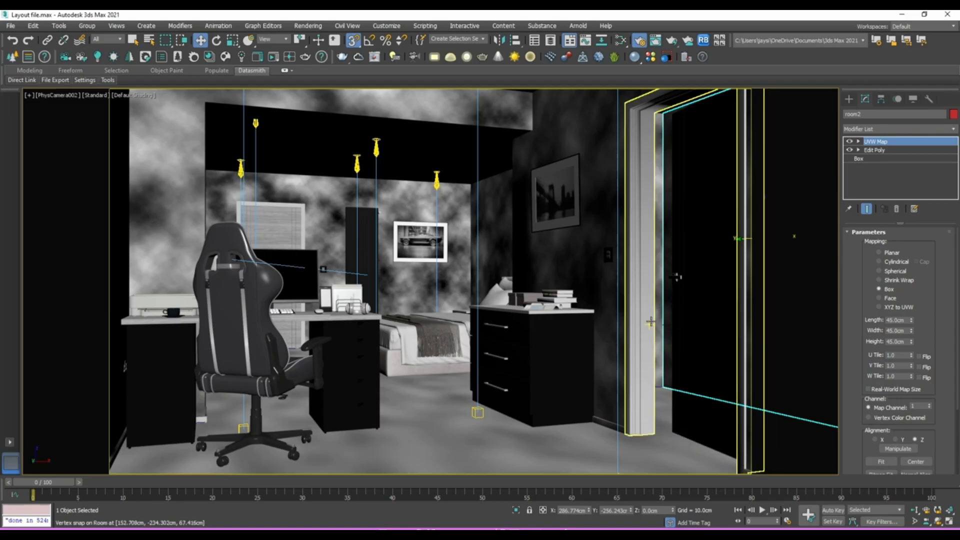
click(470, 429)
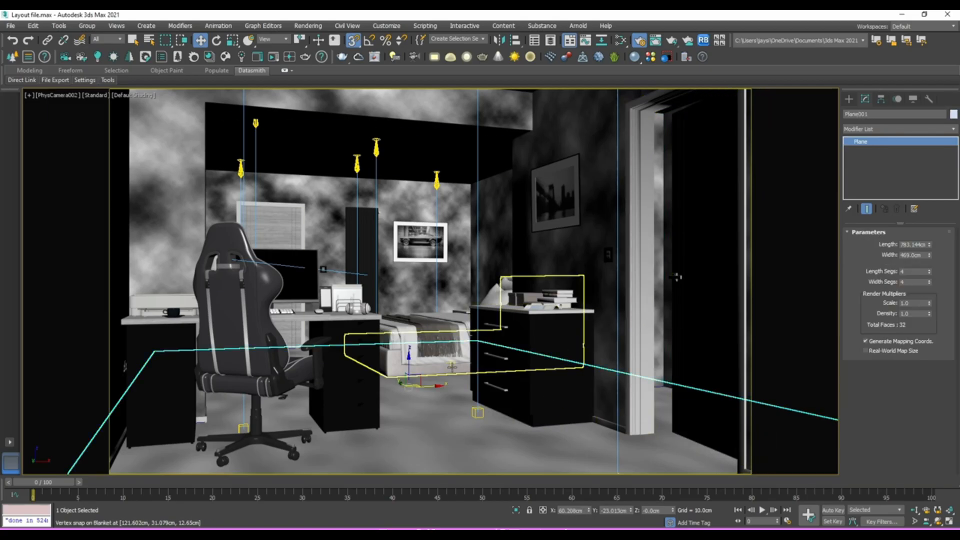
key(m)
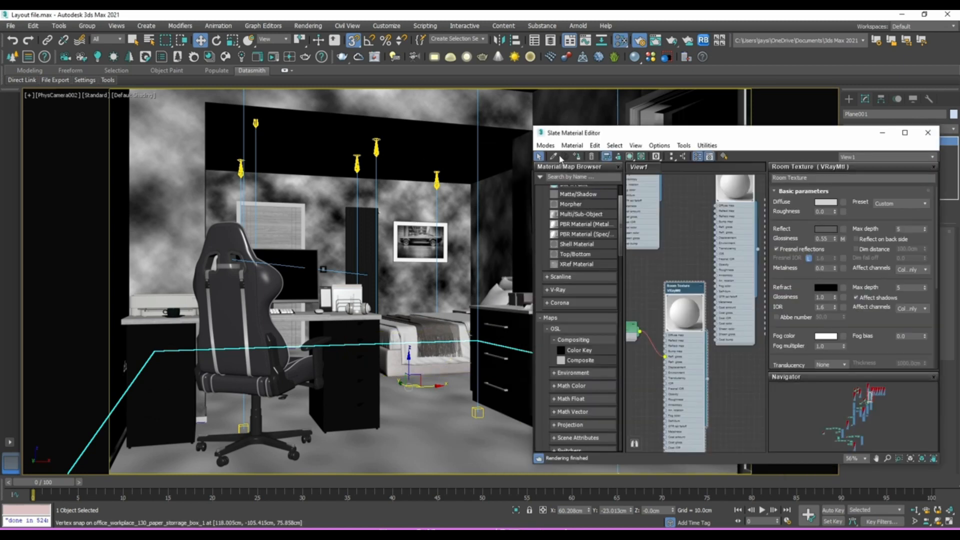
click(553, 156)
click(506, 383)
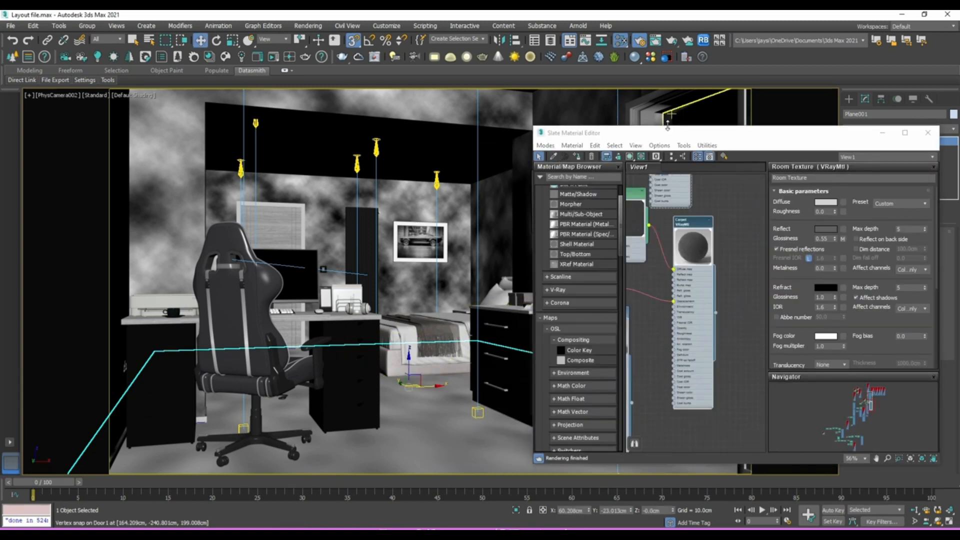
Examine the Noise and Color Correction map settings in the Carpet material's node network.
drag(664, 136, 515, 10)
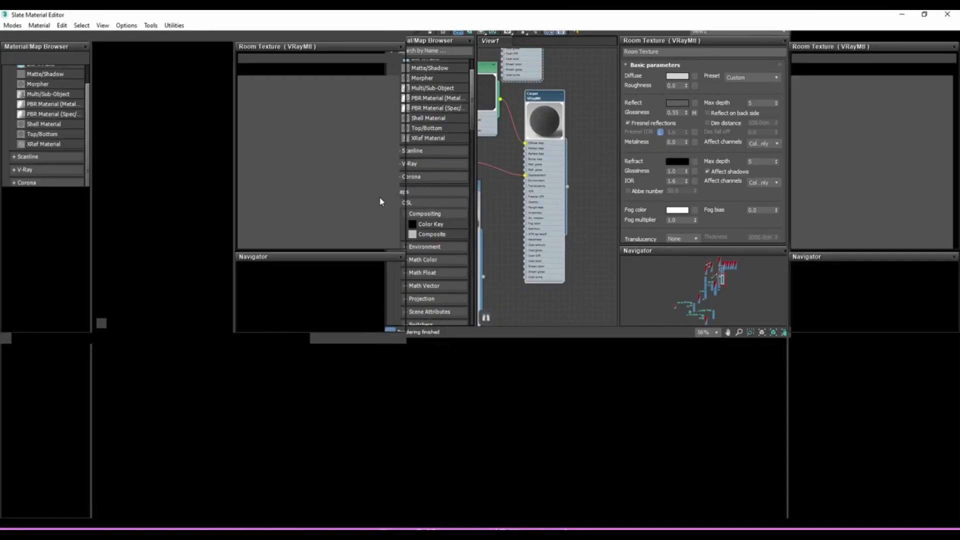
drag(418, 176, 812, 244)
middle_drag(766, 246, 597, 252)
scroll(596, 252, up, 3)
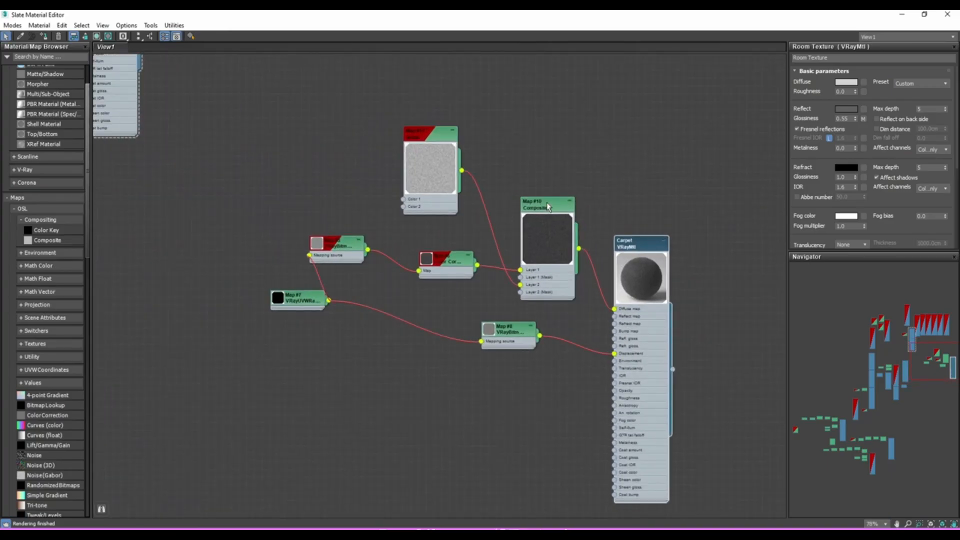
scroll(548, 206, up, 2)
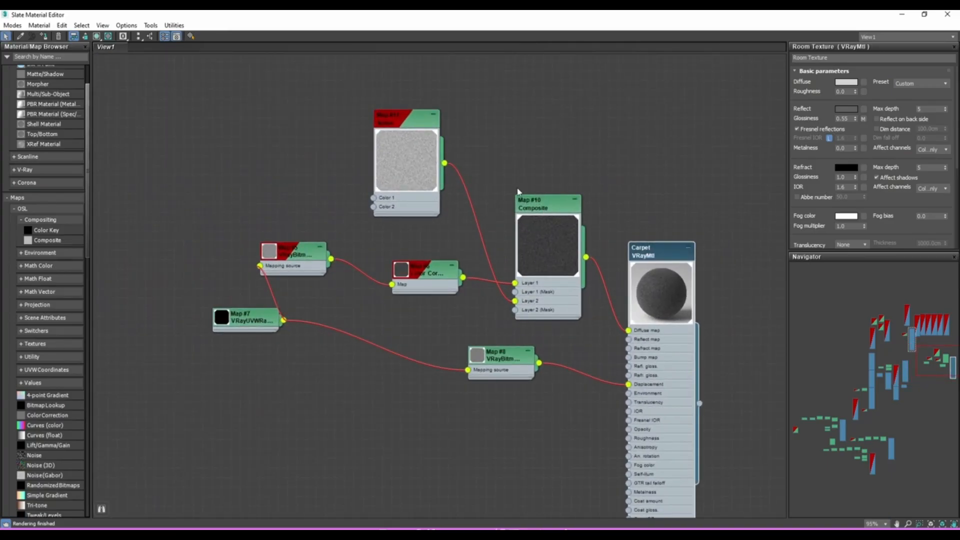
double_click(419, 166)
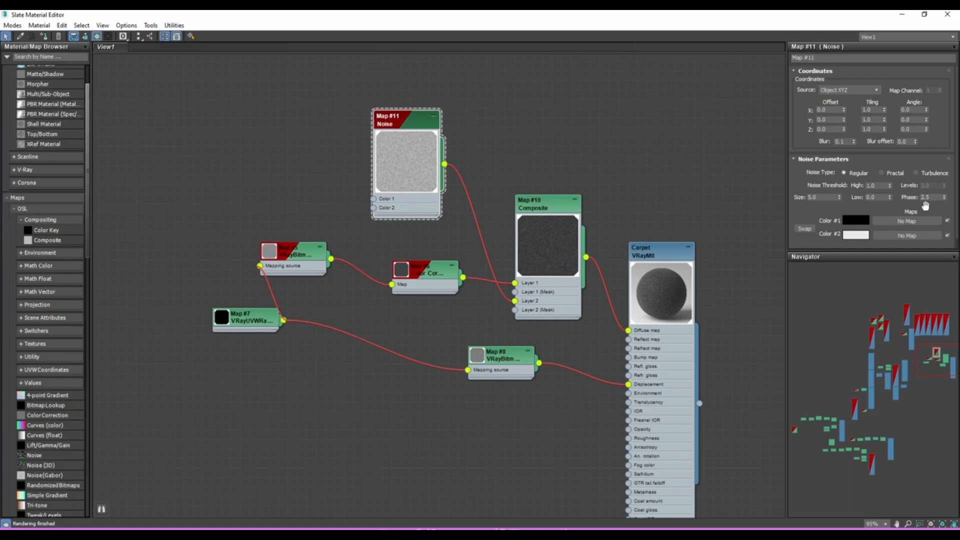
click(425, 271)
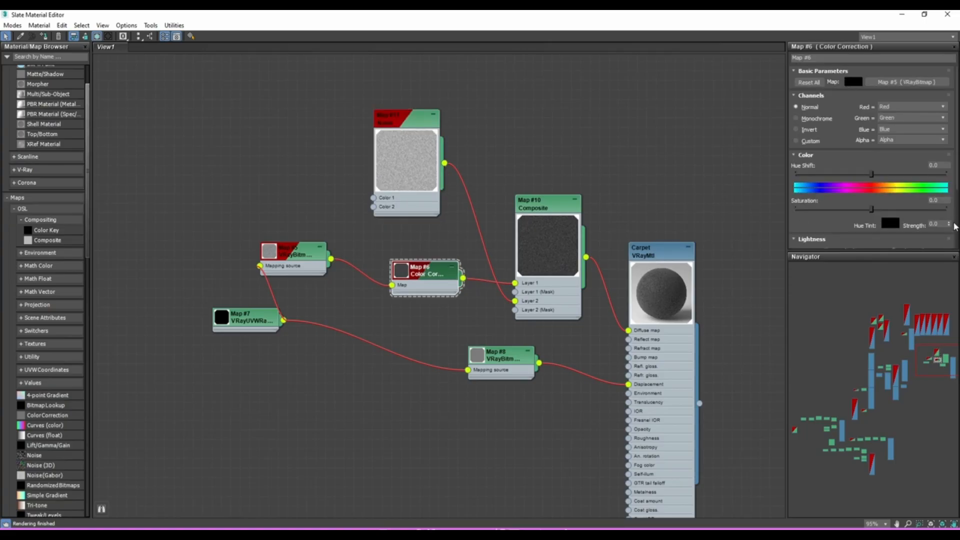
scroll(957, 224, down, 5)
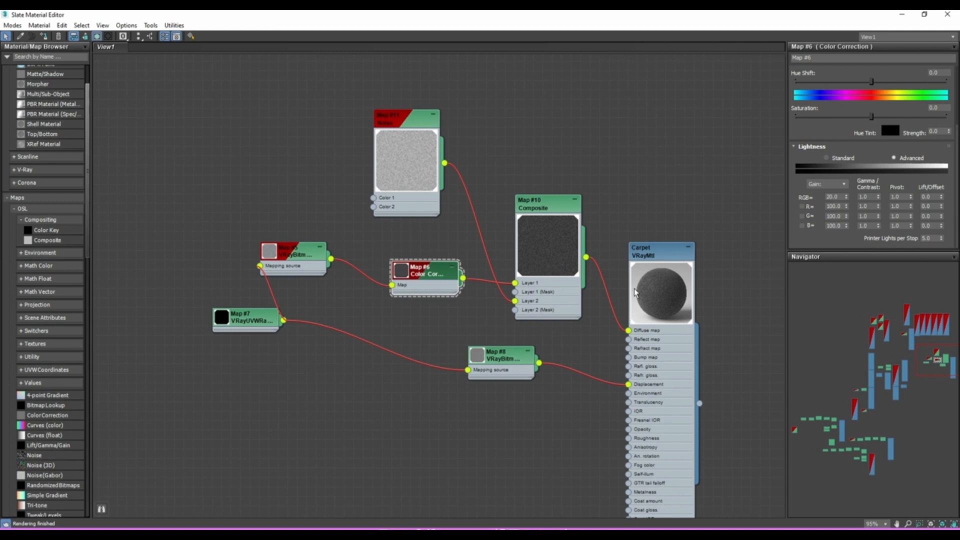
Review the Carpet material's basic parameters, reflection colour and sheen colour.
double_click(646, 255)
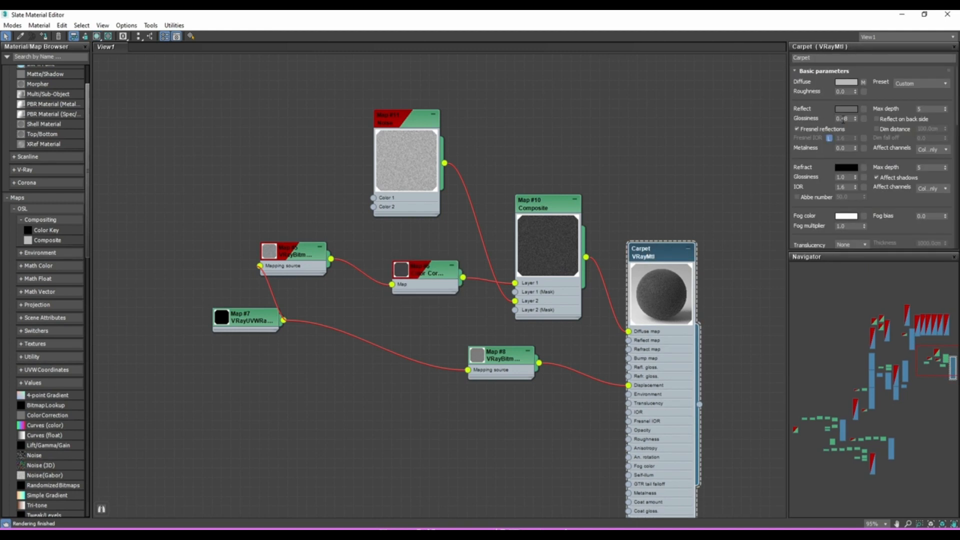
click(846, 108)
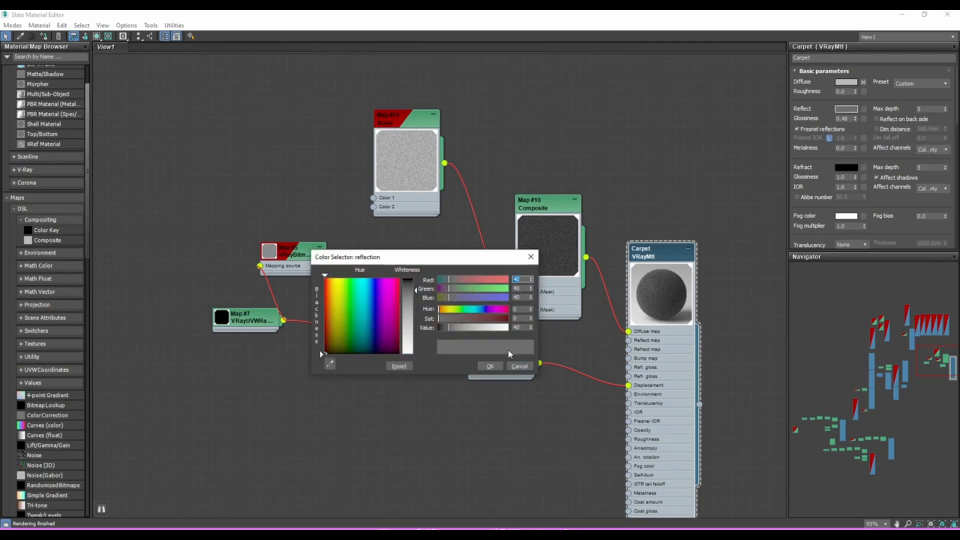
click(491, 365)
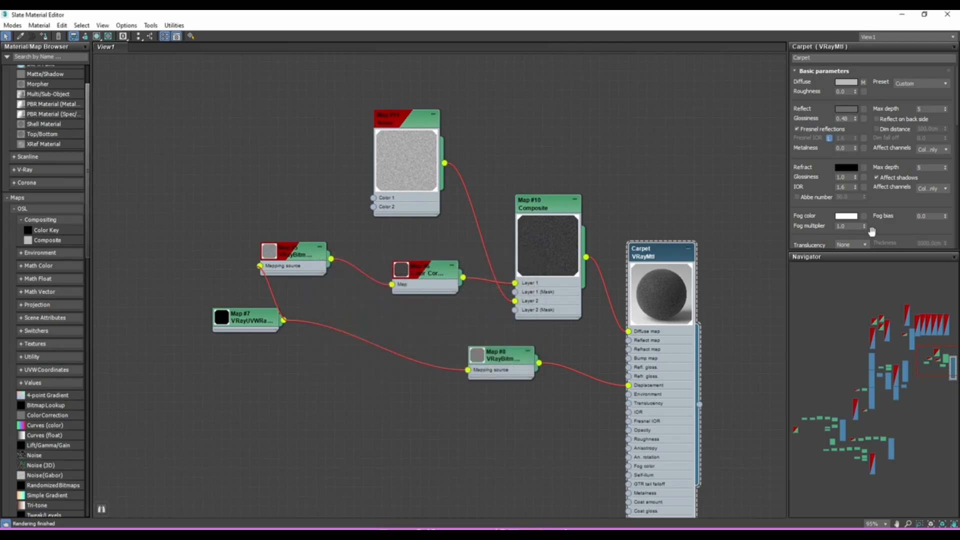
scroll(956, 226, down, 5)
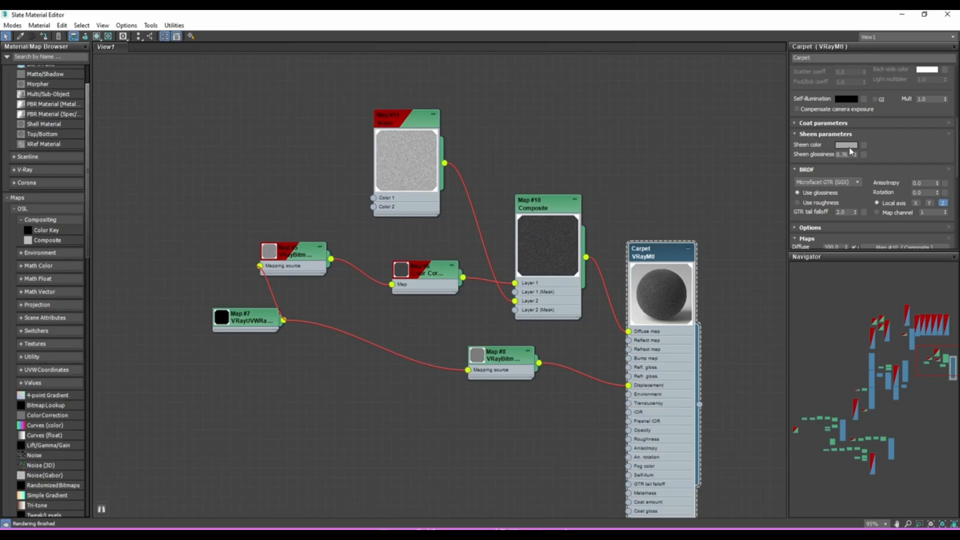
click(848, 145)
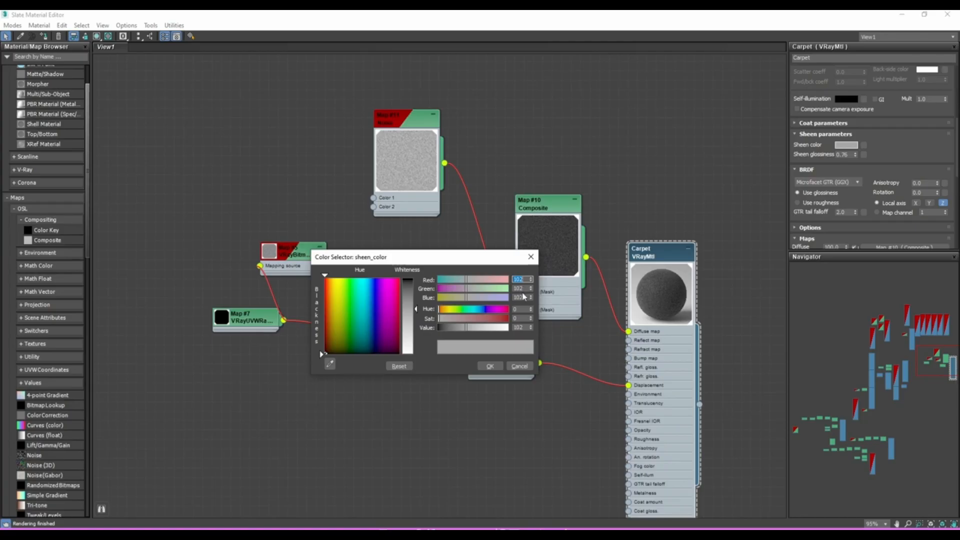
click(491, 366)
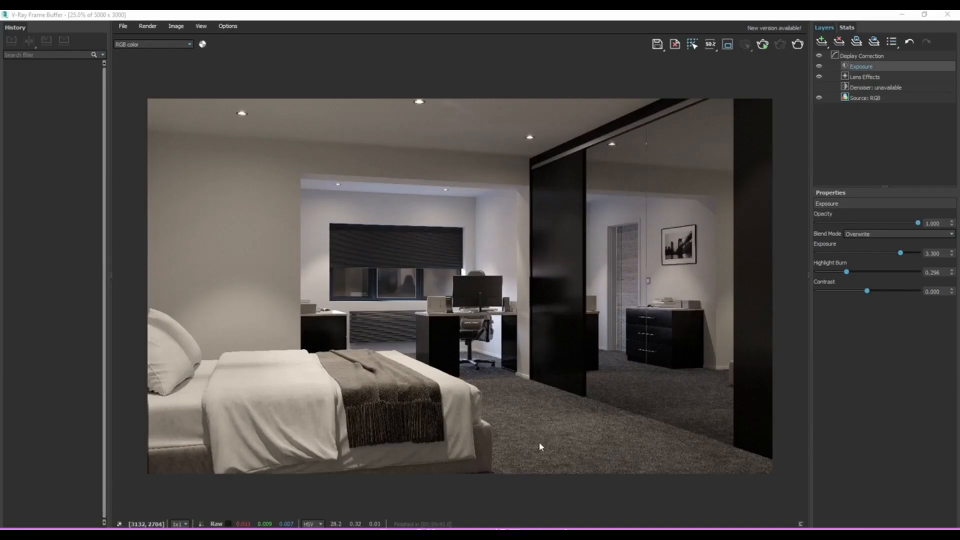
Inspect the carpet, bed and desk area up close in the finished bedroom render.
double_click(540, 448)
scroll(540, 451, up, 1)
scroll(540, 451, down, 2)
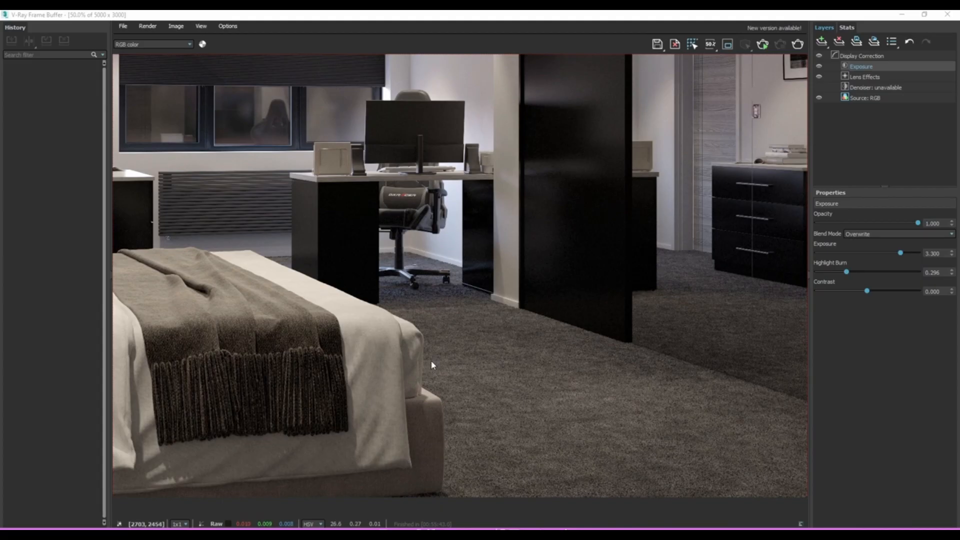
scroll(449, 332, down, 1)
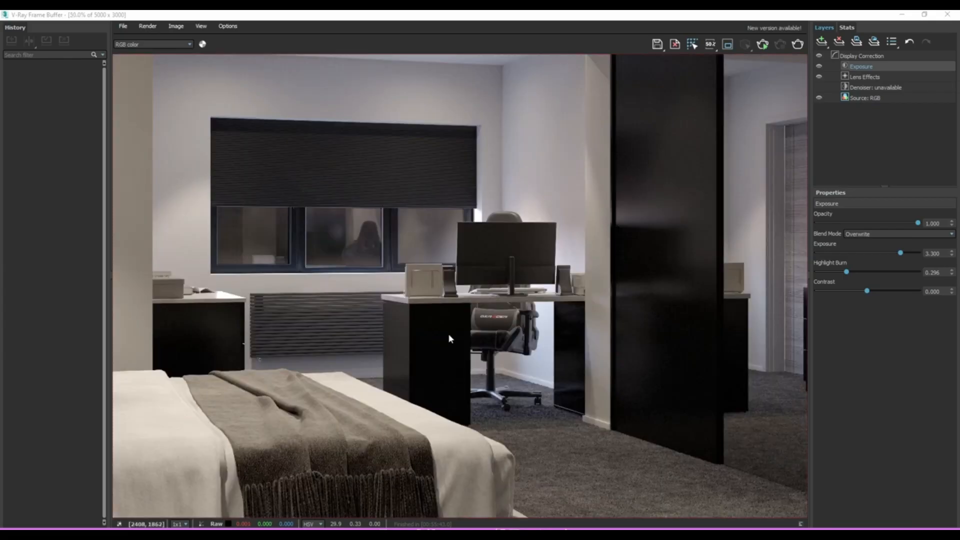
scroll(450, 333, down, 1)
scroll(442, 324, up, 4)
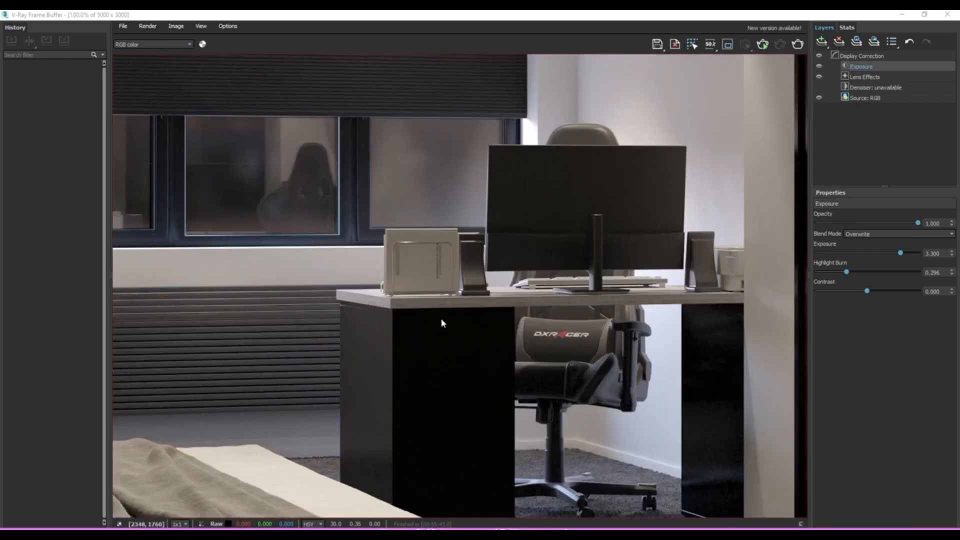
scroll(483, 321, down, 2)
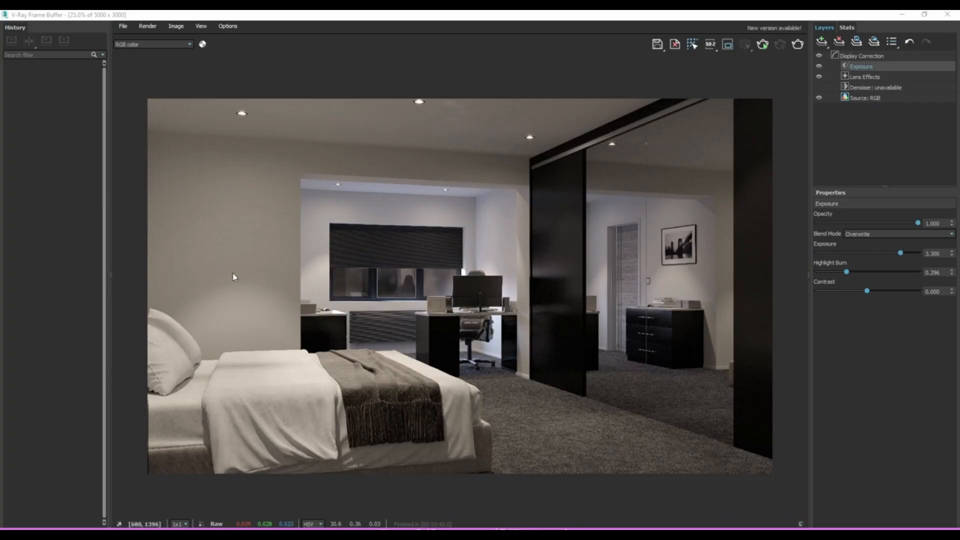
Return to the scene and hide the bedroom ceiling in the Top view.
click(902, 15)
click(420, 328)
key(t)
scroll(420, 328, down, 2)
click(409, 265)
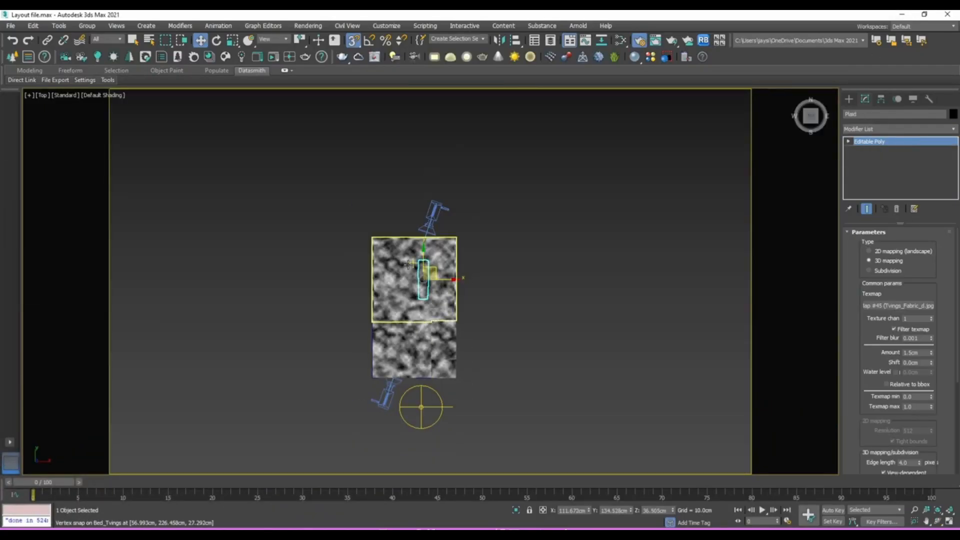
right_click(409, 265)
click(450, 227)
scroll(498, 266, up, 3)
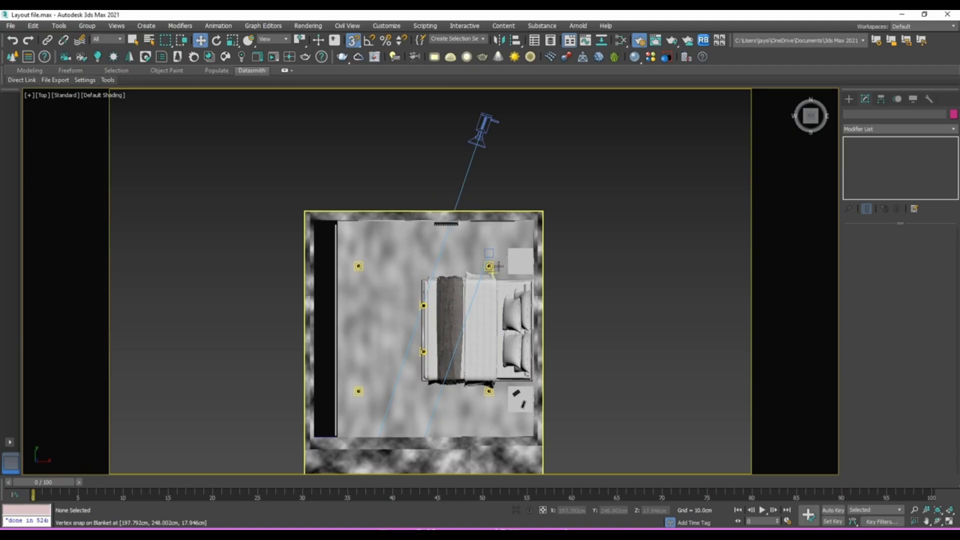
View the bedside units from above with the headboard facing up, and check the LampsShop.ru NL5098 table lamp page on 3dsky in the browser.
click(512, 266)
alt+middle_drag(512, 266, 600, 250)
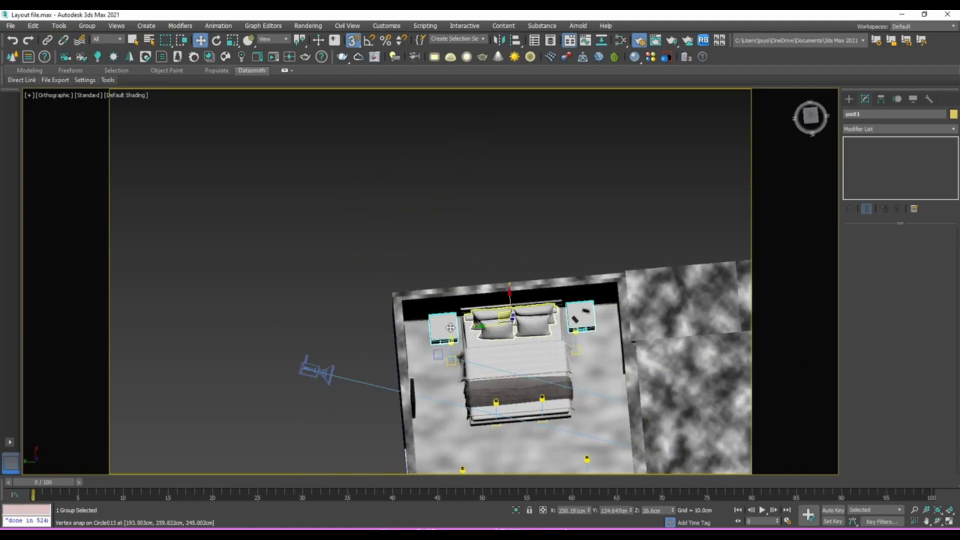
click(809, 117)
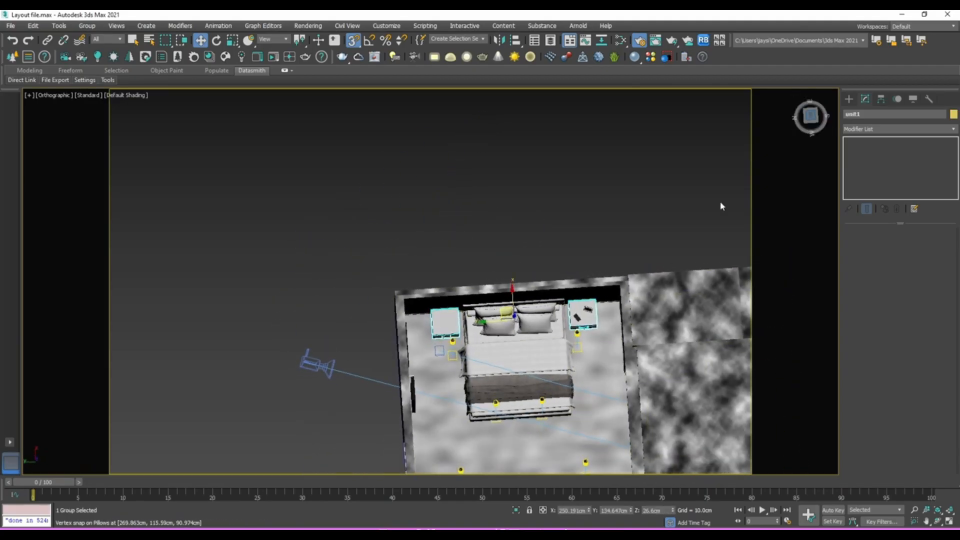
click(528, 229)
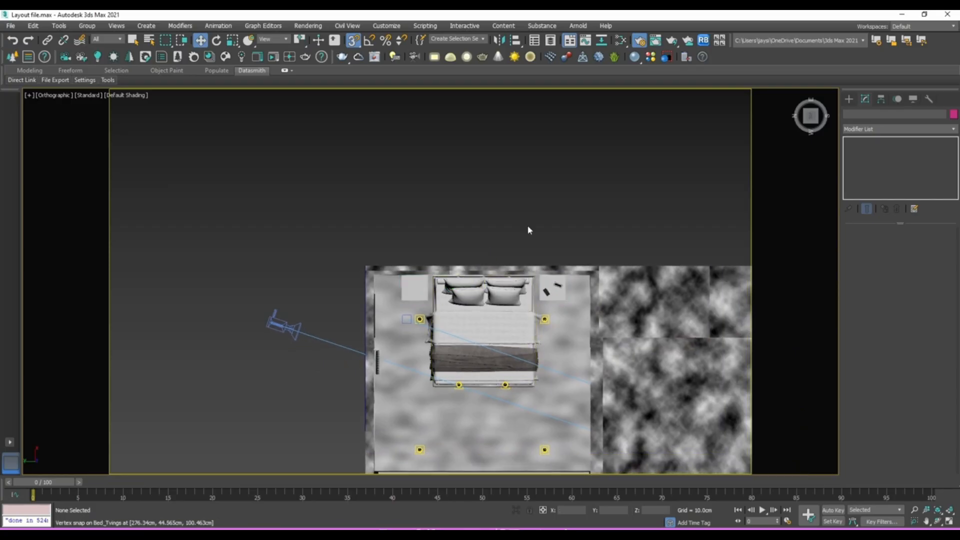
scroll(528, 229, up, 2)
middle_drag(514, 224, 480, 170)
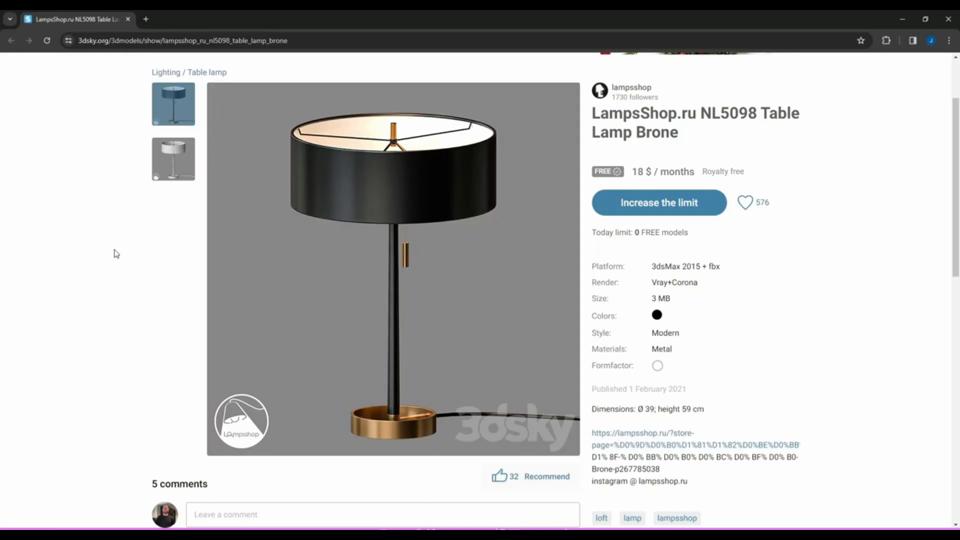
scroll(116, 253, down, 1)
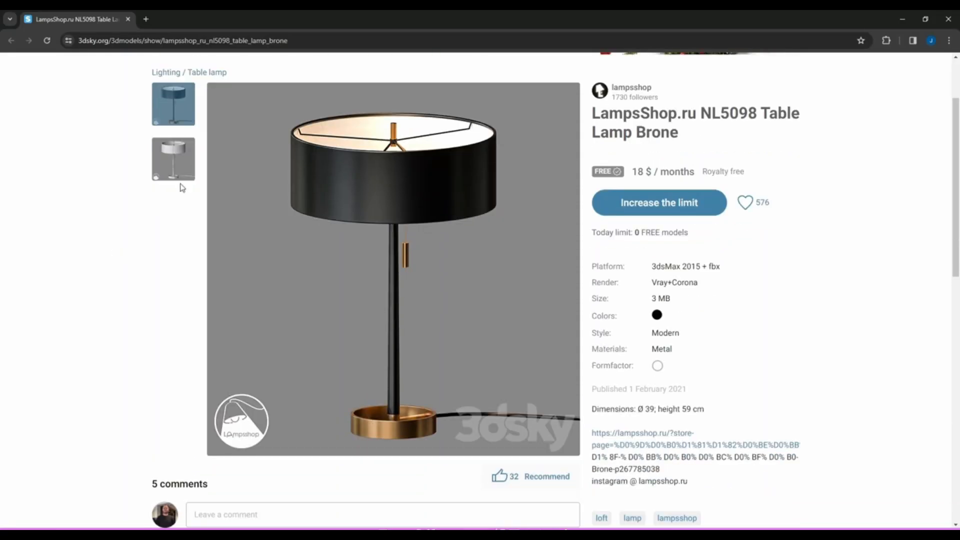
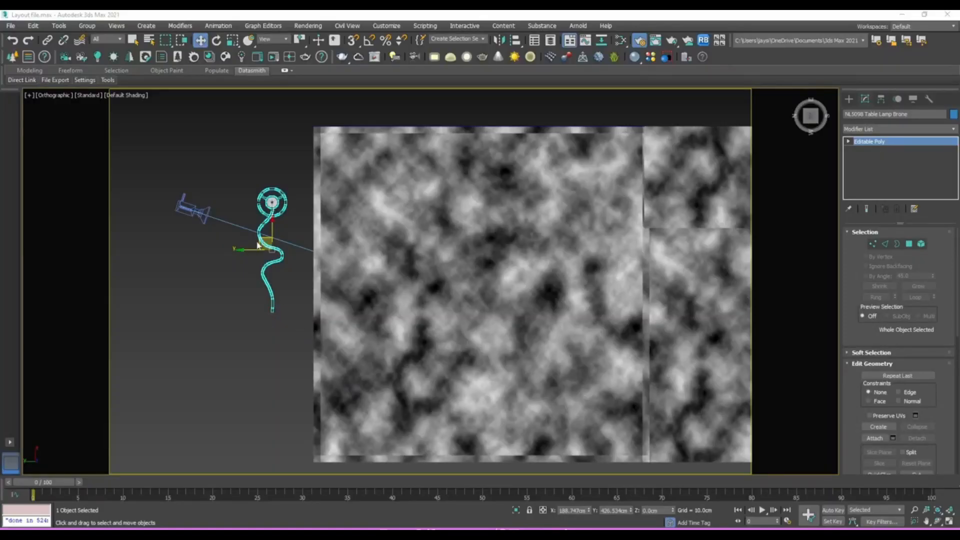
Examine the NL5098 table lamp and its long trailing cord from above in the 3ds Max scene.
scroll(249, 198, up, 4)
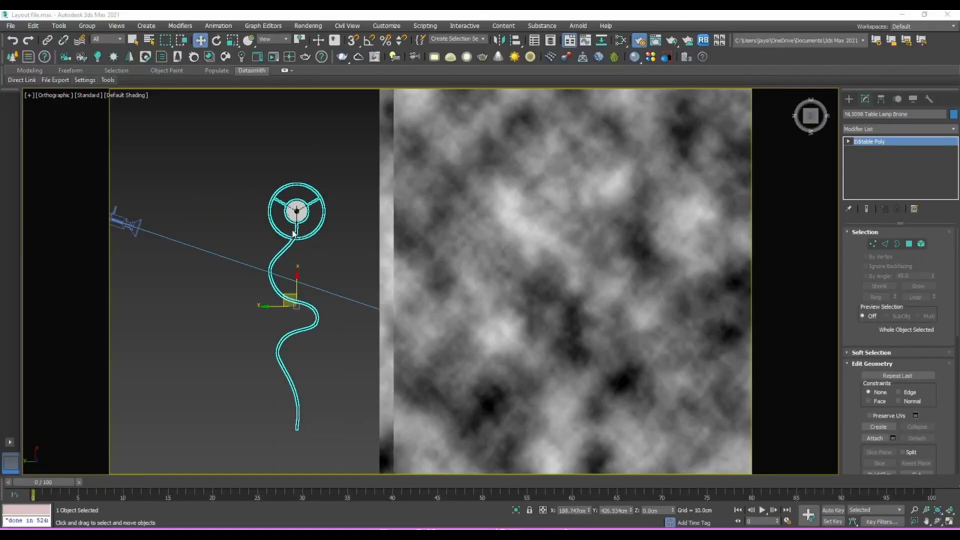
scroll(283, 272, down, 2)
scroll(284, 273, up, 2)
scroll(284, 270, down, 2)
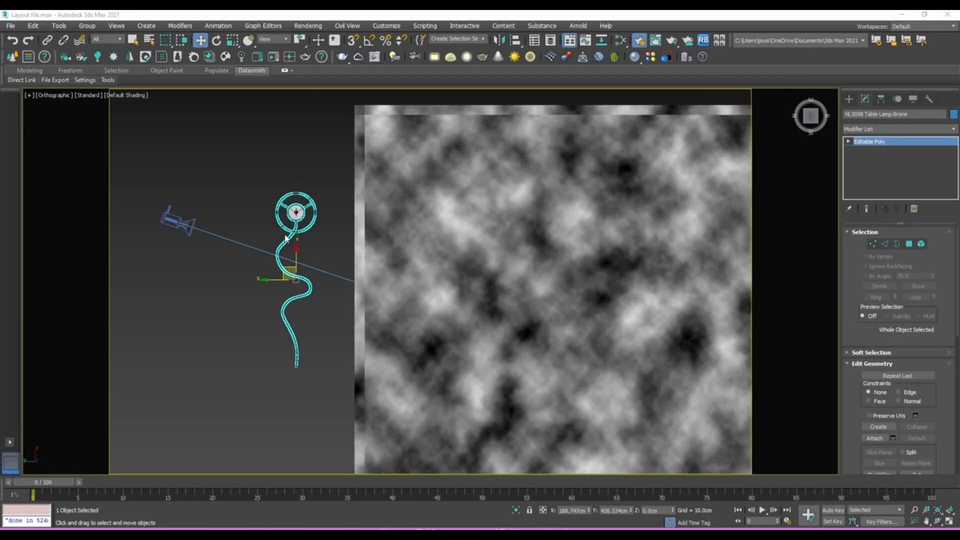
scroll(305, 225, up, 3)
scroll(294, 260, down, 1)
scroll(294, 263, down, 2)
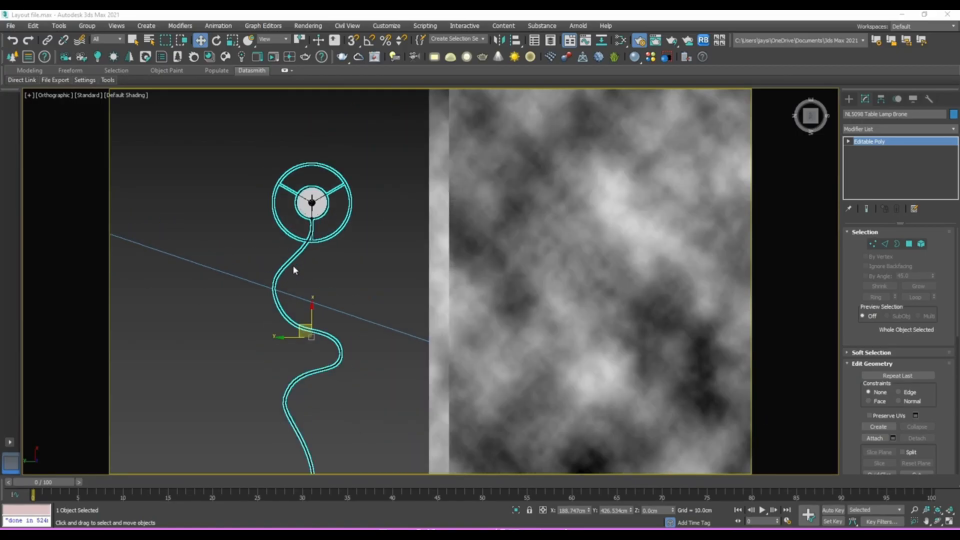
scroll(286, 274, down, 1)
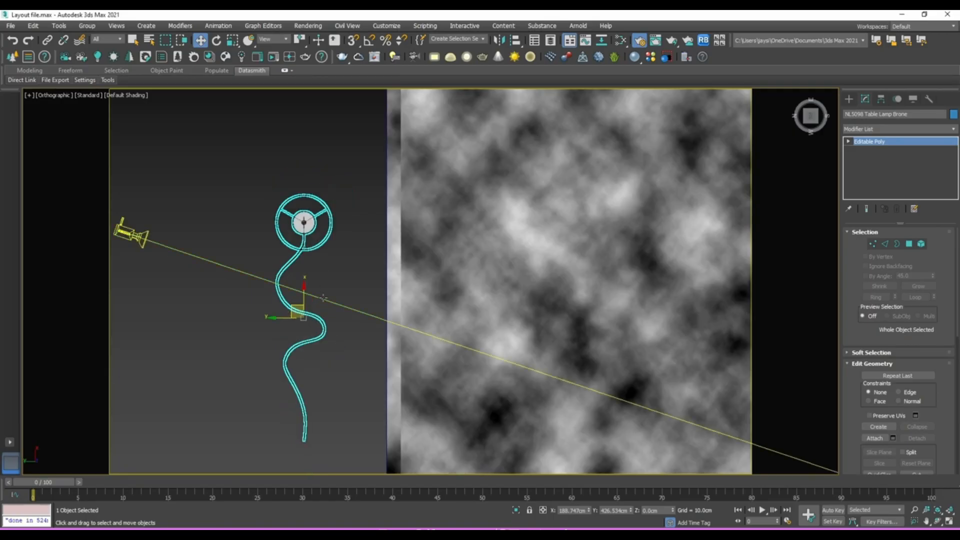
Delete the cord element from the NL5098 table lamp and leave element editing.
click(921, 244)
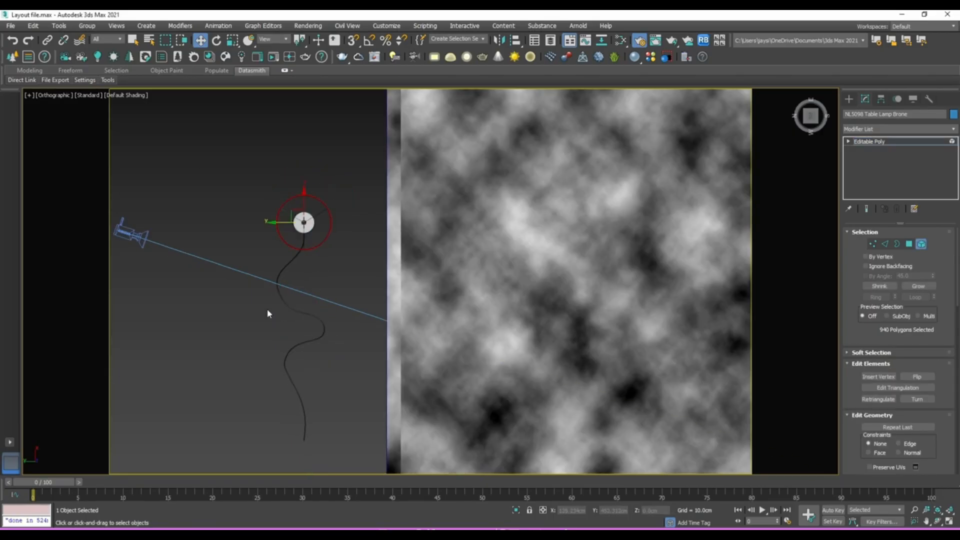
drag(266, 308, 335, 381)
scroll(310, 295, up, 5)
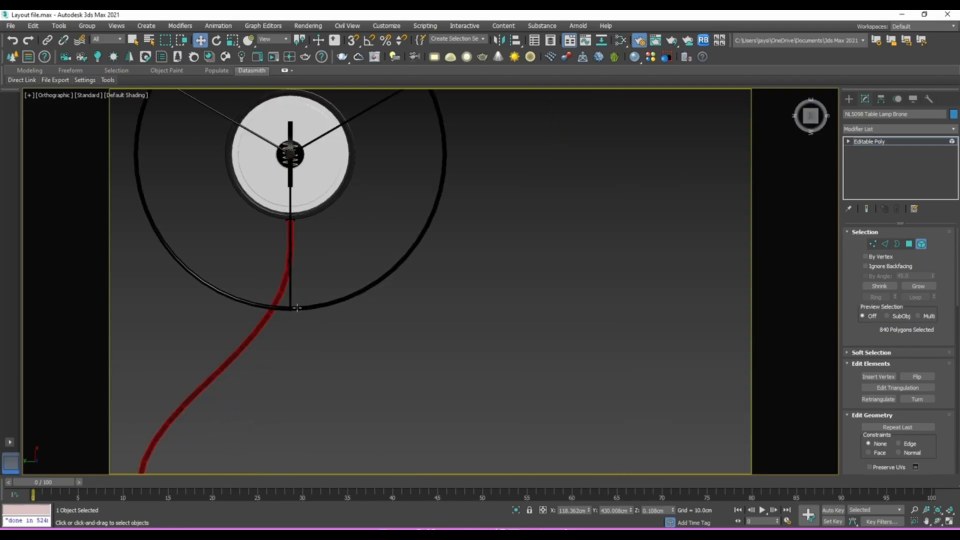
scroll(298, 333, down, 3)
scroll(299, 332, down, 2)
middle_drag(299, 332, 356, 208)
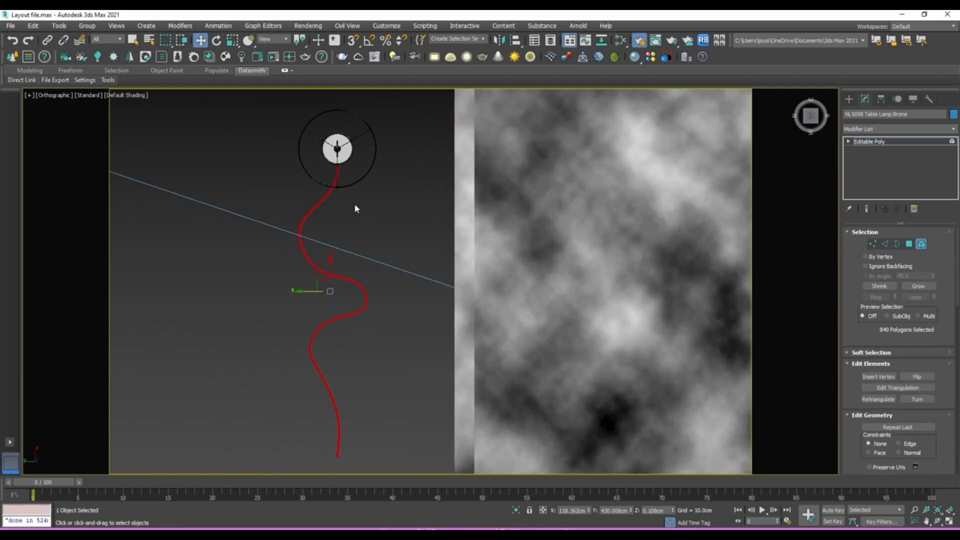
click(872, 244)
click(920, 244)
key(Delete)
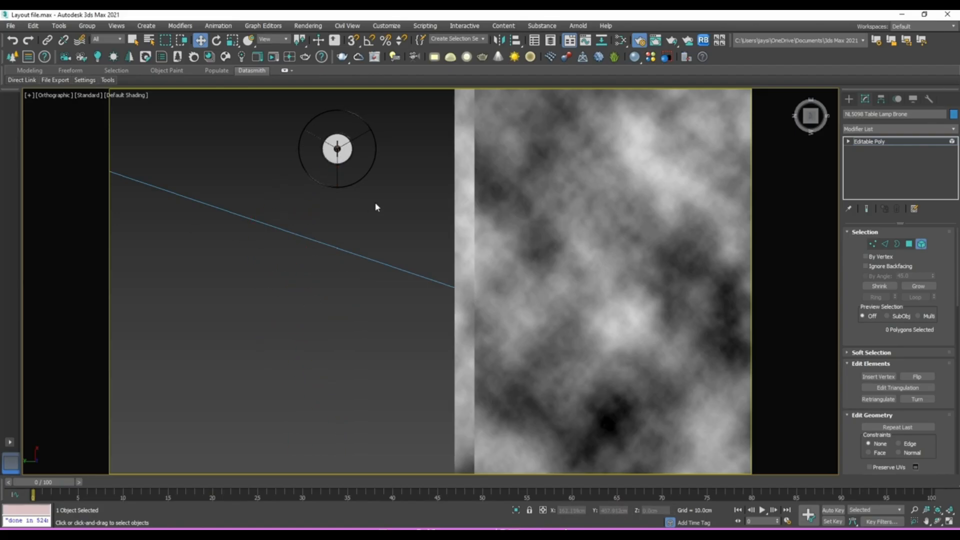
click(922, 244)
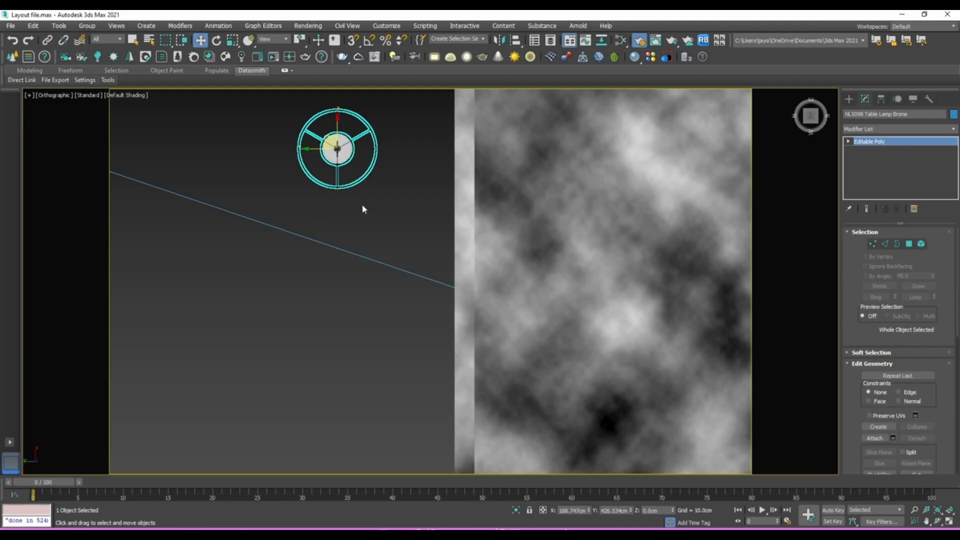
Display the scene in wireframe and move the table lamp over the empty bedside unit next to the bed.
middle_drag(361, 204, 330, 272)
click(334, 263)
key(F3)
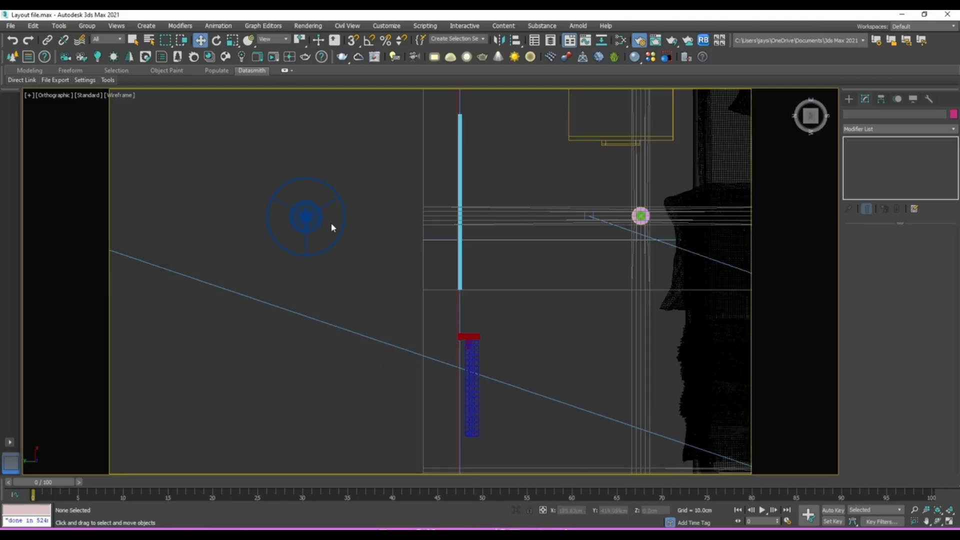
scroll(331, 223, down, 3)
drag(351, 224, 469, 144)
scroll(469, 144, up, 10)
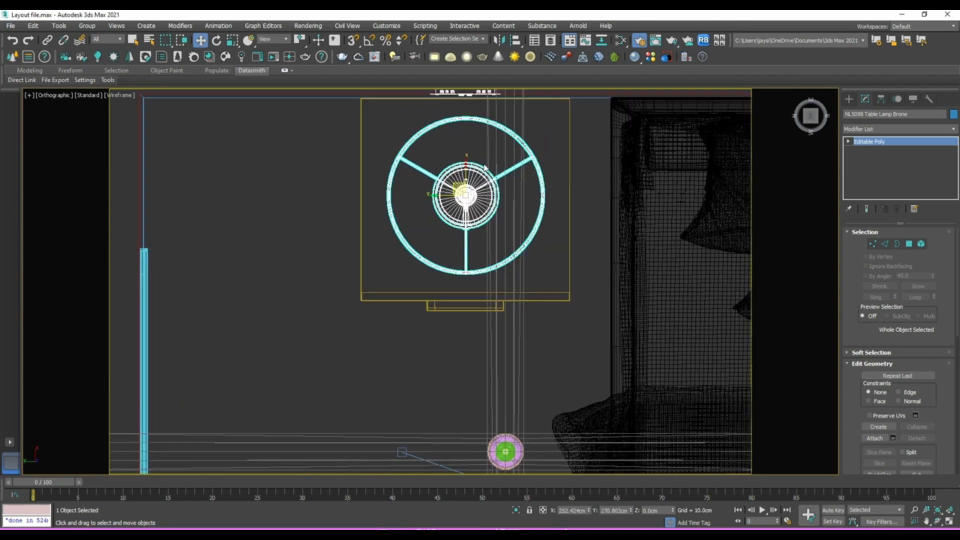
In the left view, raise the NL5098 table lamp until its base rests on top of the bedside unit.
scroll(432, 291, down, 6)
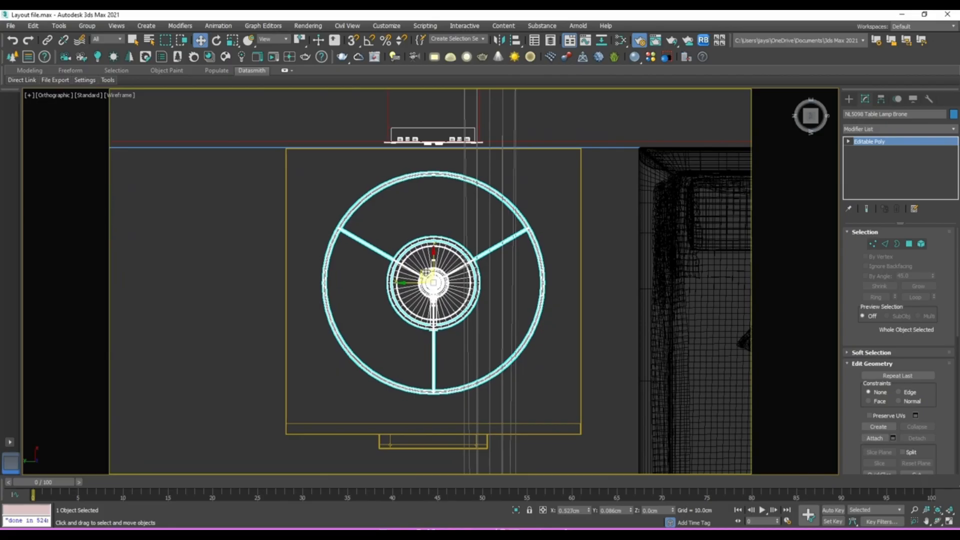
alt+middle_drag(429, 315, 428, 235)
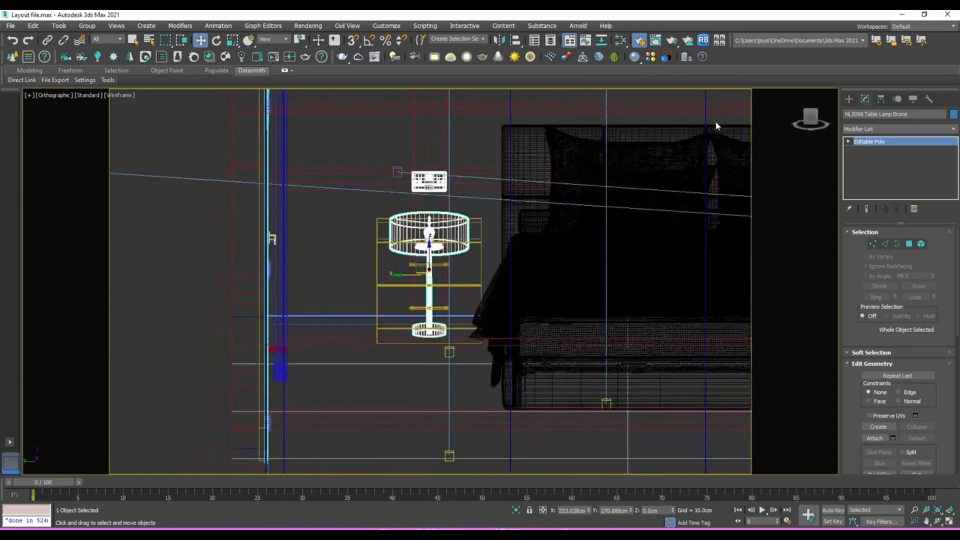
click(809, 120)
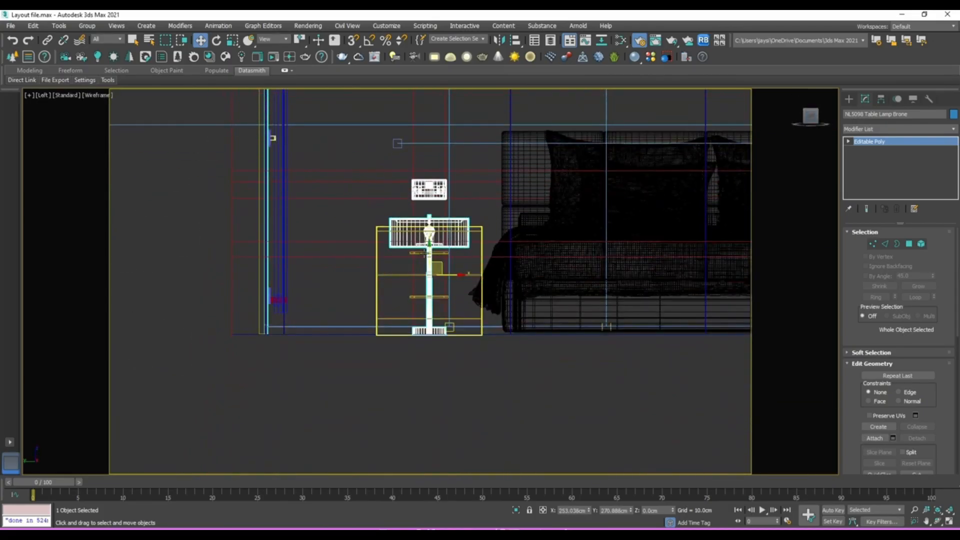
drag(429, 245, 429, 135)
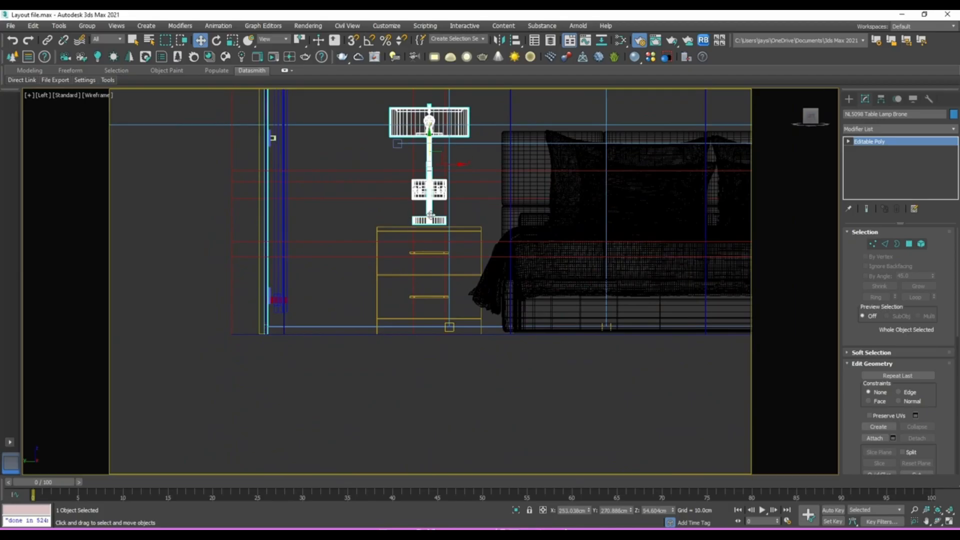
scroll(429, 223, up, 10)
drag(425, 206, 437, 268)
scroll(437, 268, down, 8)
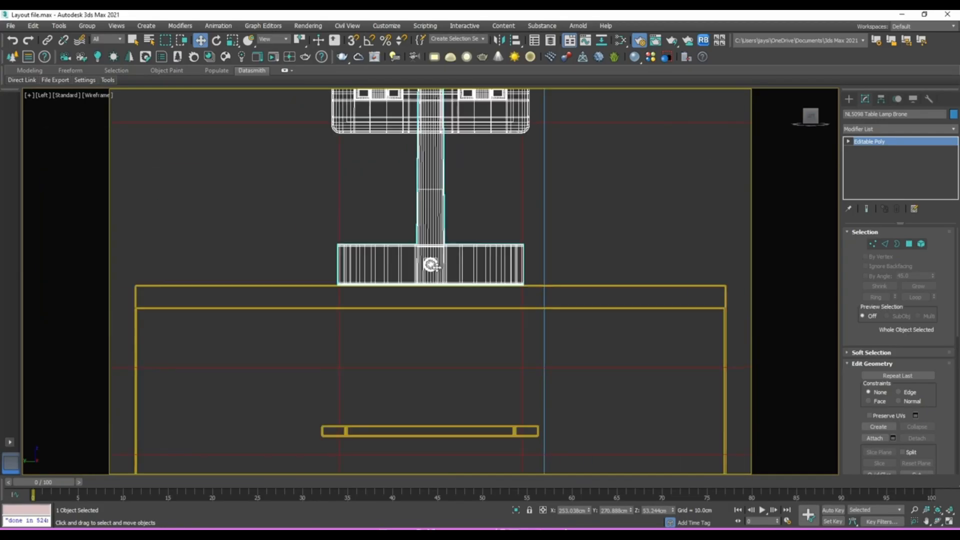
scroll(434, 239, down, 3)
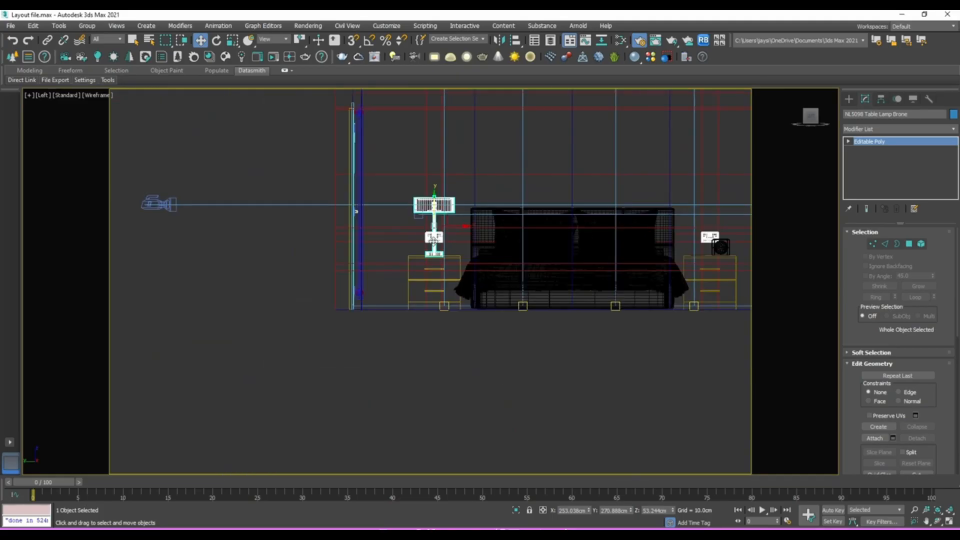
Shorten the table lamp by lowering the vertices of its shade and upper stem about 3.6 cm, and leave vertex editing.
scroll(439, 227, up, 4)
click(873, 244)
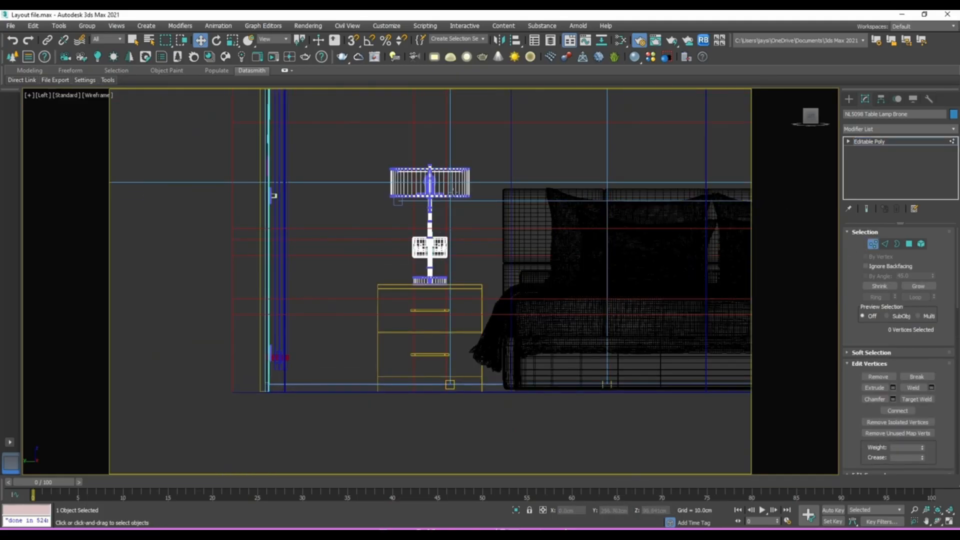
scroll(454, 193, up, 4)
drag(528, 257, 528, 257)
scroll(448, 229, up, 4)
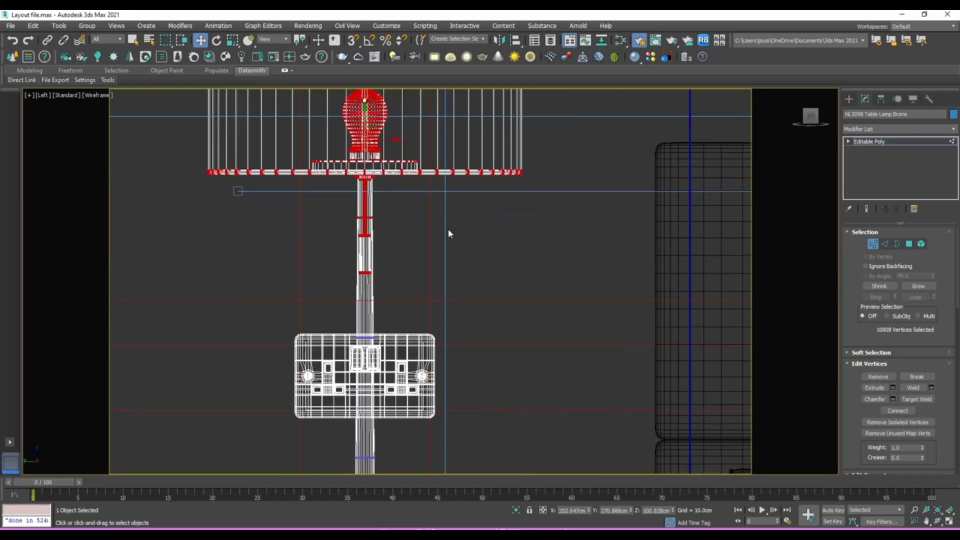
scroll(387, 223, down, 3)
drag(357, 131, 353, 172)
key(ctrl+z)
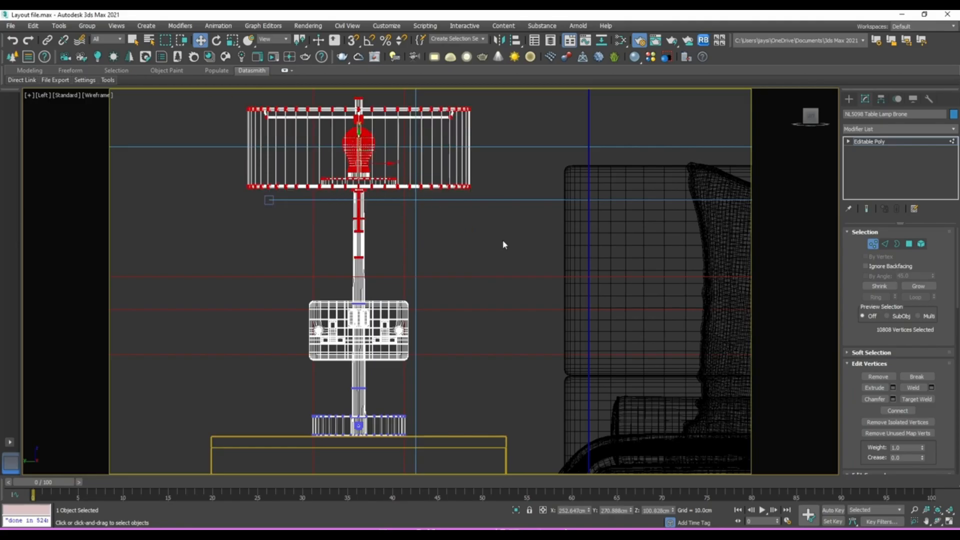
scroll(503, 244, down, 2)
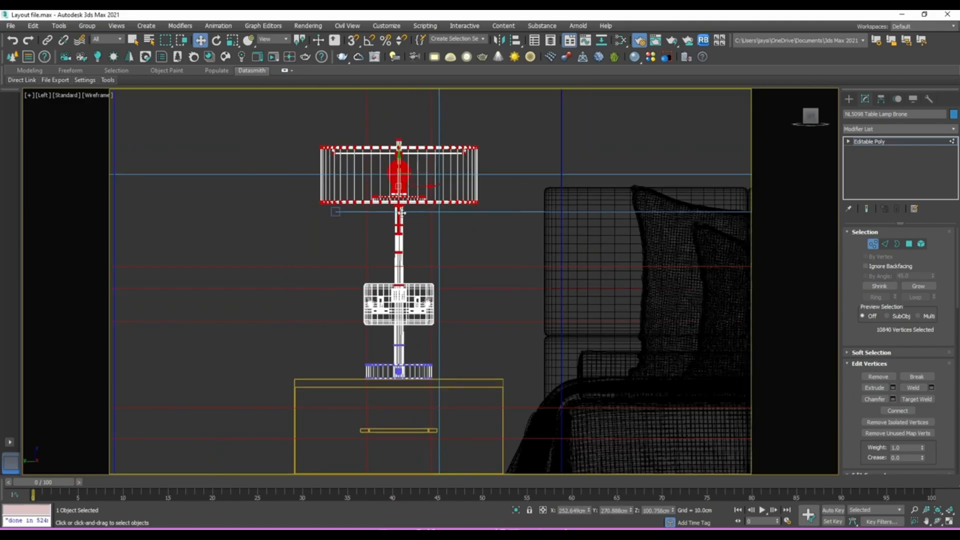
mouse_move(399, 169)
mouse_down()
mouse_move(400, 223)
mouse_move(399, 171)
mouse_move(403, 178)
mouse_up()
right_click(402, 195)
scroll(402, 178, down, 6)
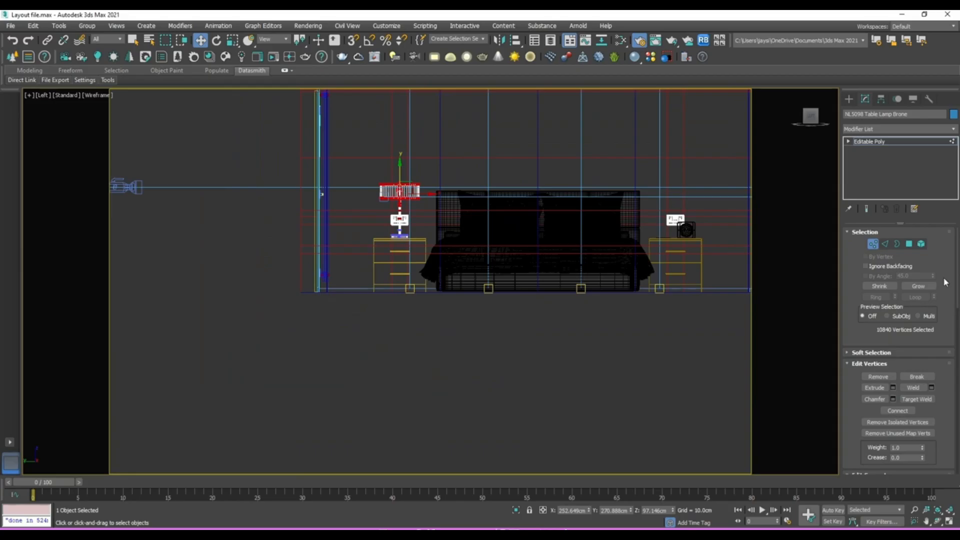
click(873, 244)
Isolate the table lamp in shaded display and sample its Multi/Sub-Object material into the Slate Material Editor.
scroll(383, 224, up, 6)
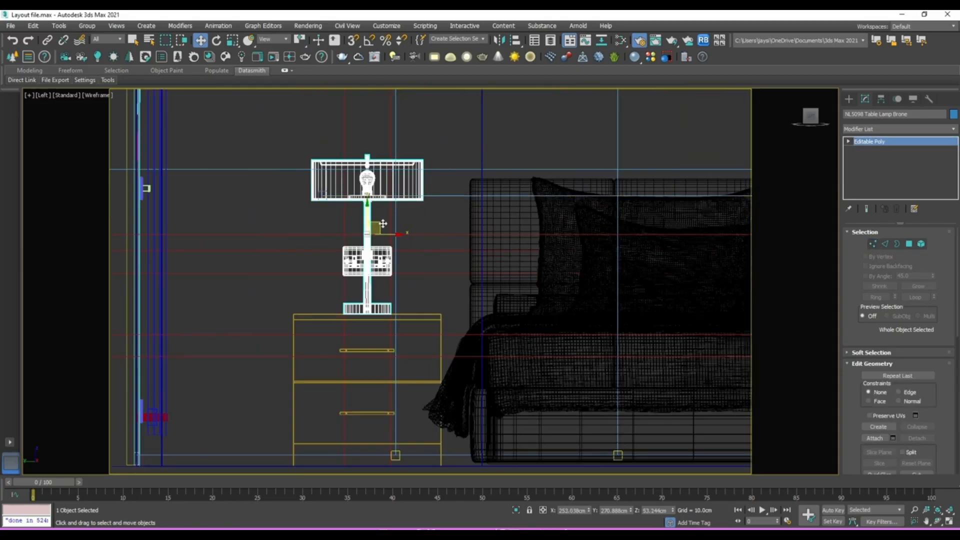
right_click(383, 223)
click(403, 181)
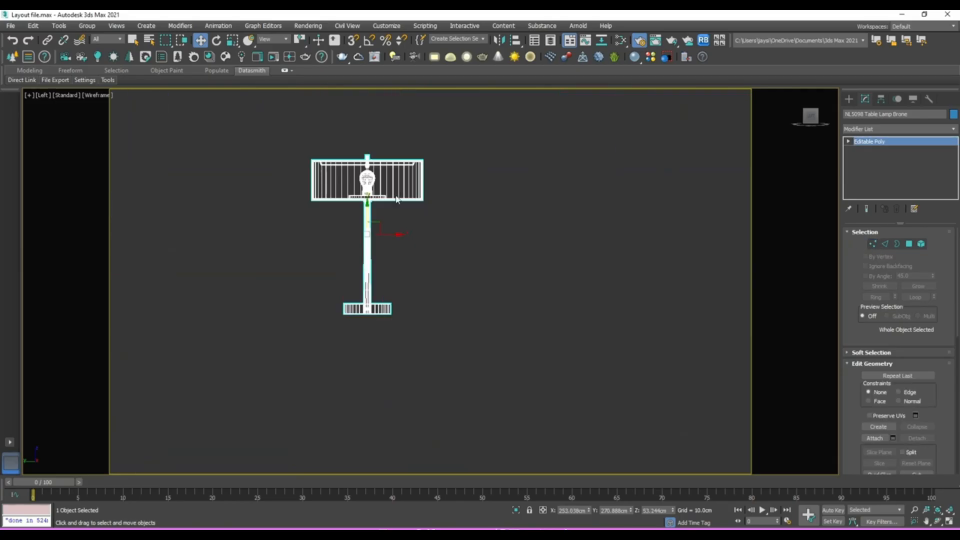
key(F3)
key(m)
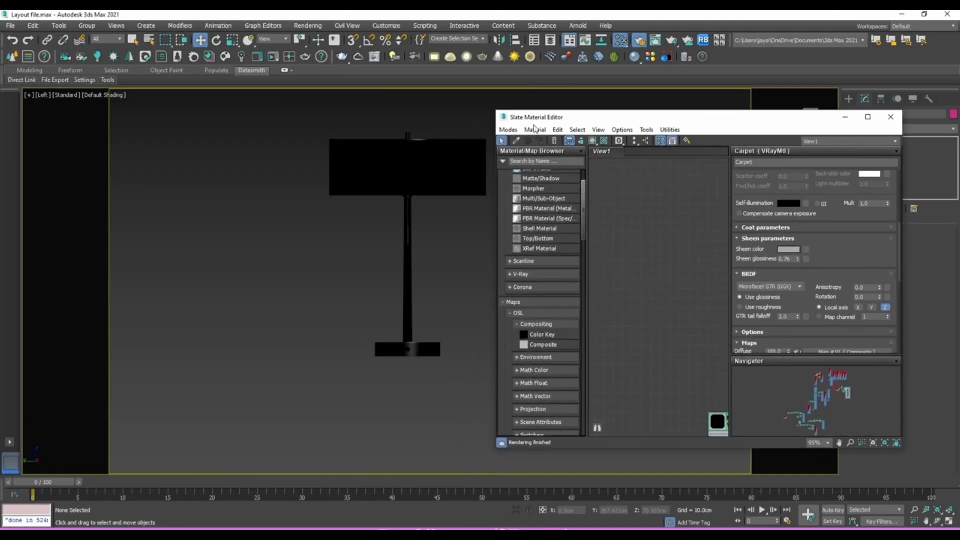
click(513, 142)
click(456, 155)
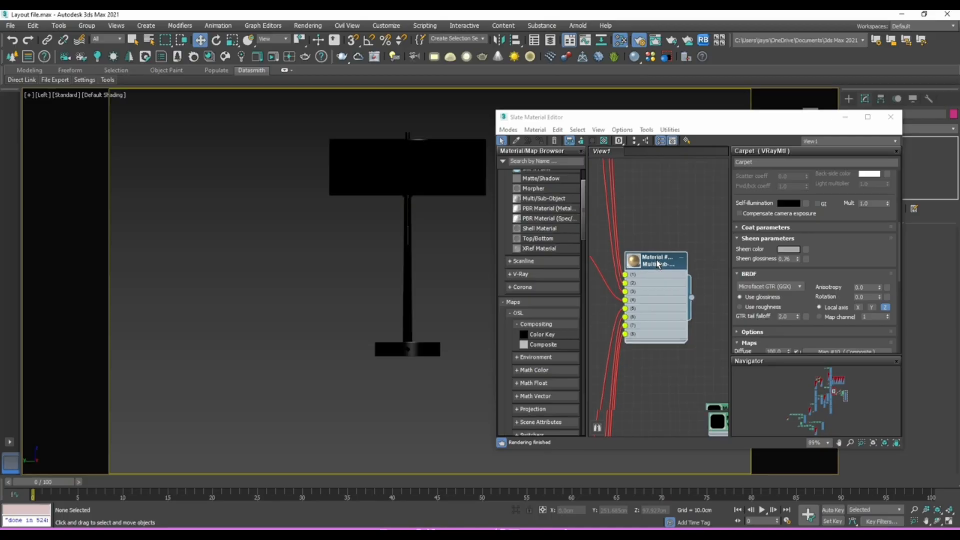
Examine the sub-materials wired to the lamp's Multi/Sub-Object material in the maximized material editor, up to the vray_Gold node chain.
scroll(658, 265, down, 4)
scroll(657, 260, down, 2)
drag(656, 261, 652, 451)
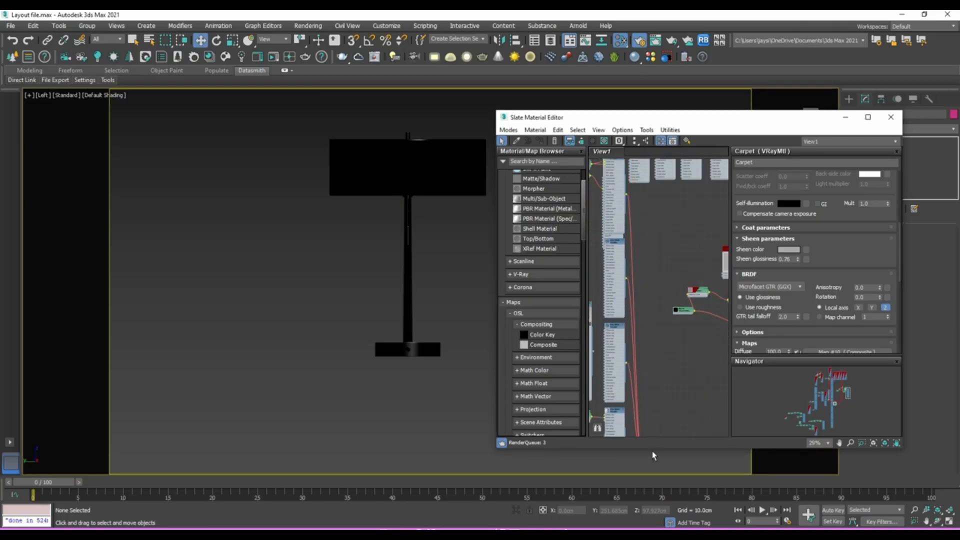
middle_drag(644, 365, 669, 200)
scroll(669, 200, down, 6)
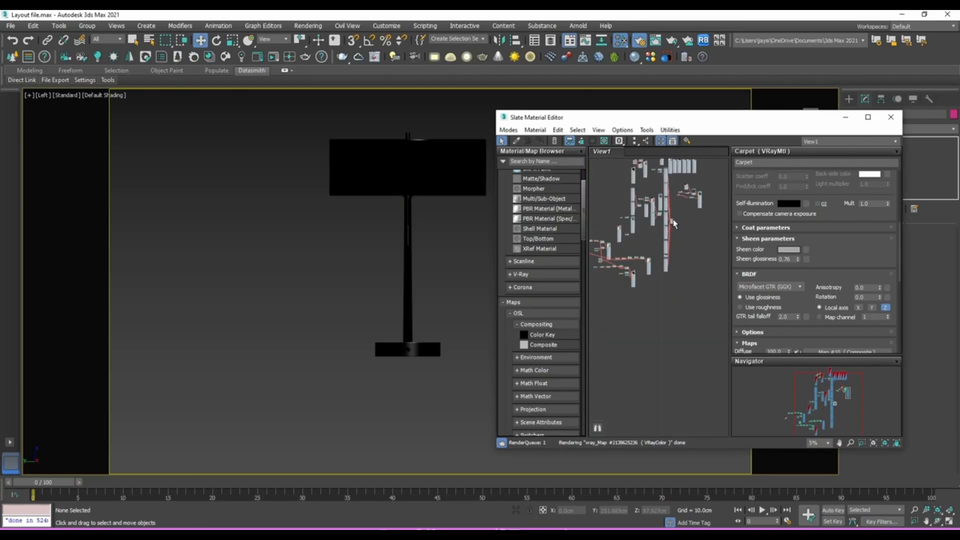
scroll(675, 250, up, 8)
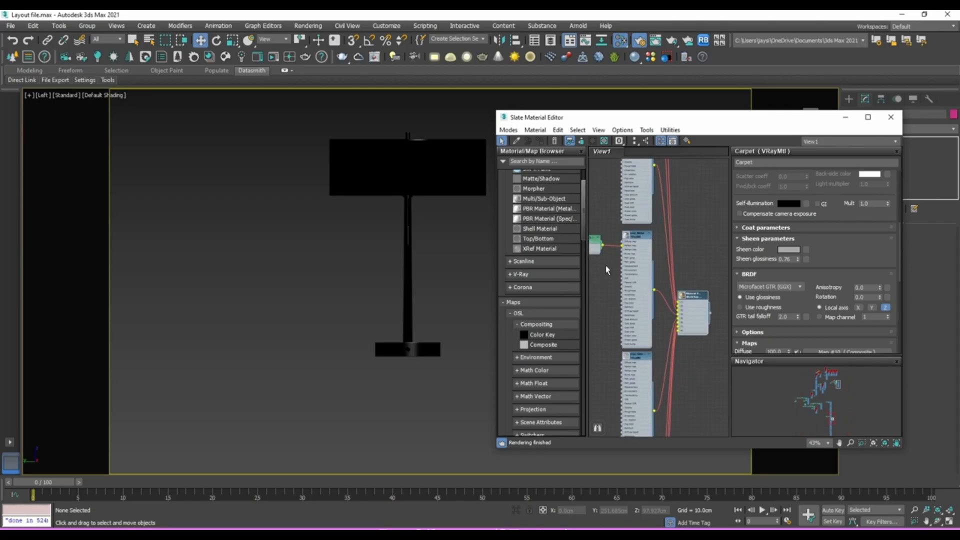
scroll(634, 328, up, 1)
middle_drag(634, 329, 637, 210)
scroll(639, 295, up, 1)
middle_drag(639, 350, 640, 215)
mouse_move(643, 349)
middle_down()
mouse_move(651, 218)
mouse_move(650, 420)
middle_up()
middle_drag(634, 240, 628, 385)
middle_drag(638, 210, 640, 375)
scroll(642, 334, down, 1)
middle_drag(634, 235, 640, 407)
middle_drag(642, 261, 654, 431)
middle_drag(650, 229, 650, 398)
scroll(649, 258, up, 3)
middle_drag(644, 234, 702, 279)
drag(654, 124, 623, 9)
middle_drag(310, 204, 414, 250)
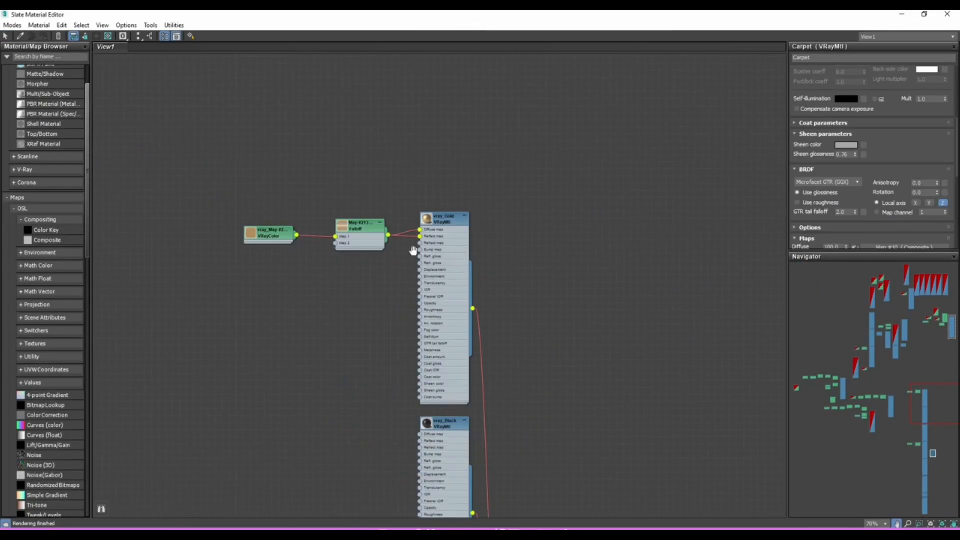
scroll(313, 246, up, 1)
scroll(370, 251, up, 1)
Set the VRayColor map feeding vray_Gold to a neutral grey of RGB 81, 81, 81.
double_click(235, 233)
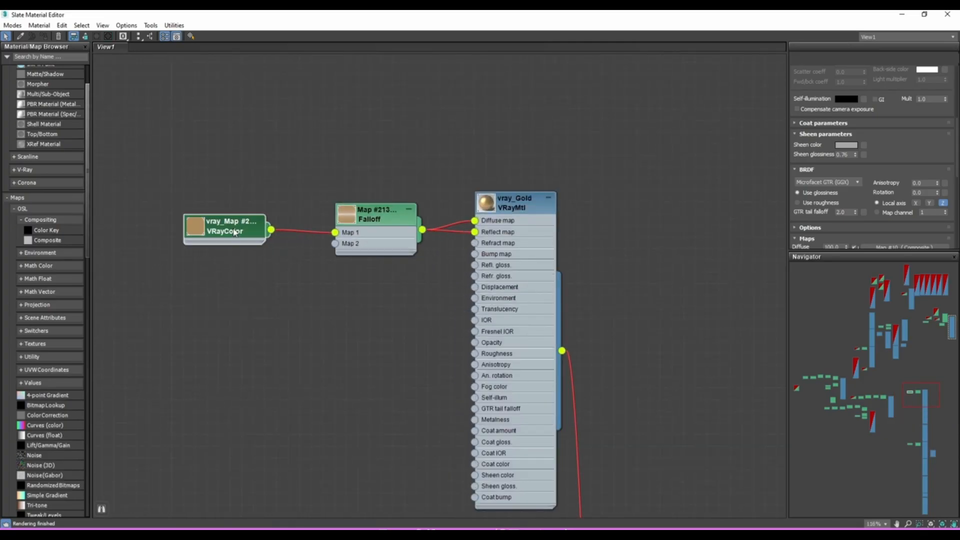
click(945, 153)
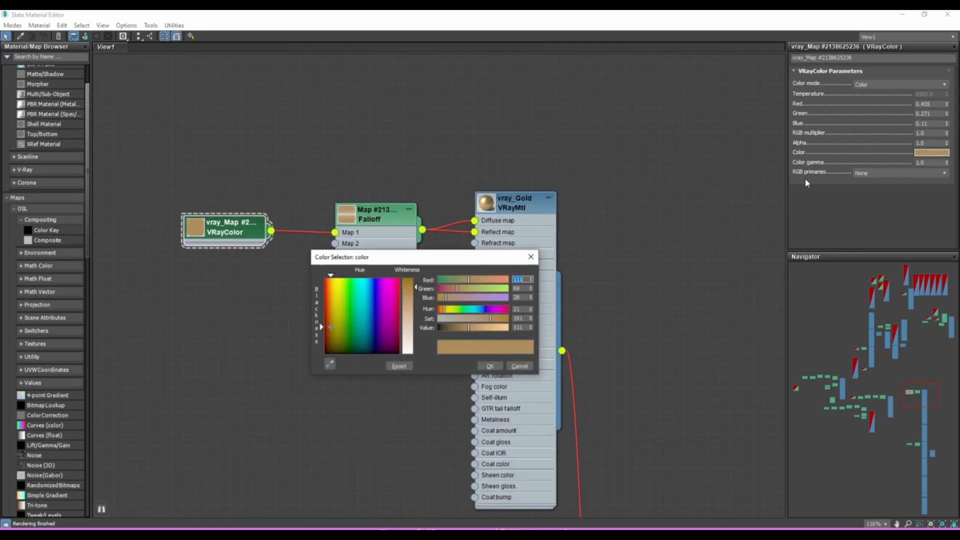
right_click(530, 327)
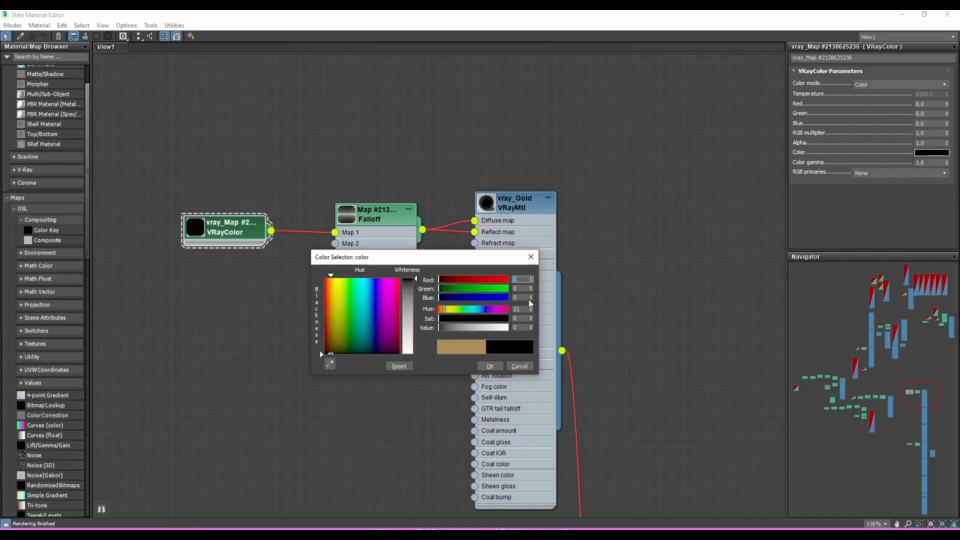
mouse_move(412, 306)
mouse_down()
mouse_move(407, 334)
mouse_move(408, 302)
mouse_up()
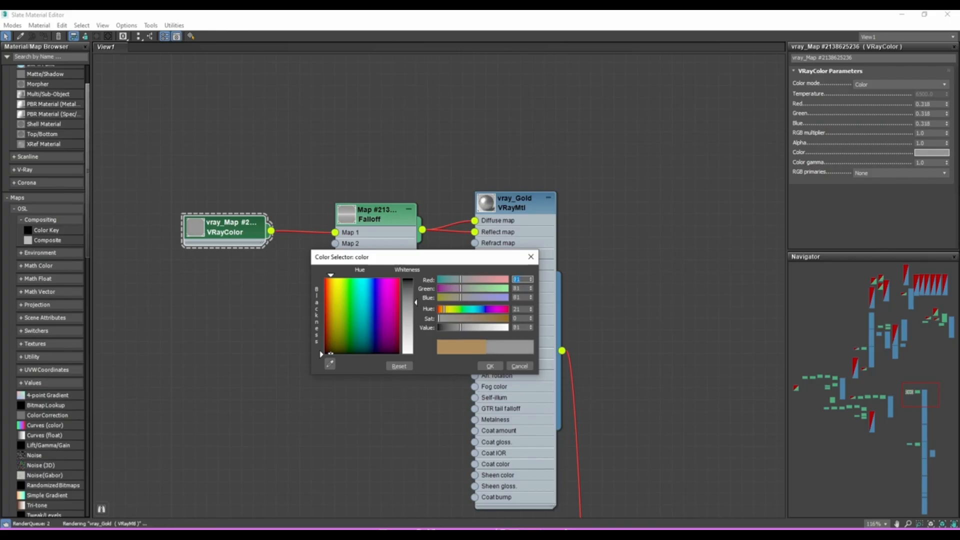
click(496, 366)
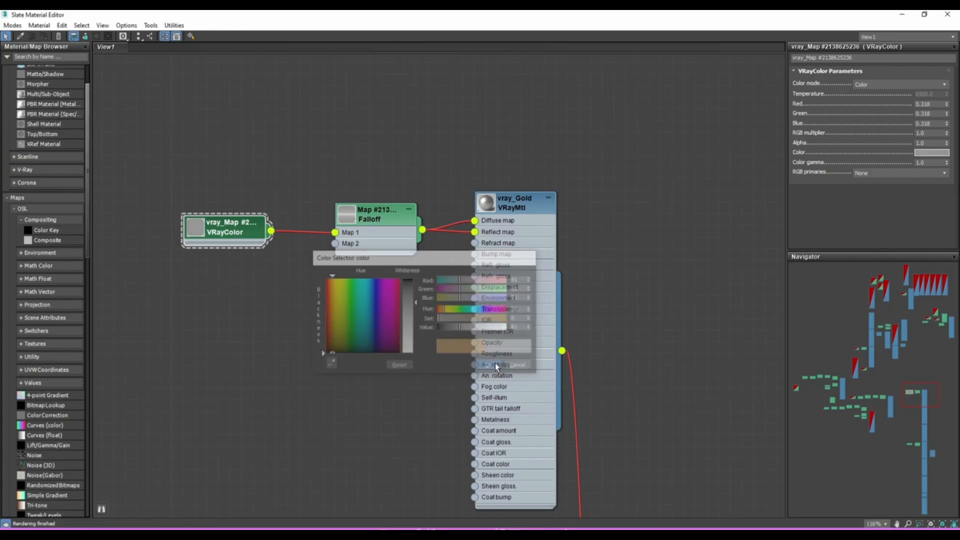
Set the vray_Gold material's reflection glossiness to 0.75 and its Fresnel IOR to 20.
click(492, 204)
double_click(487, 203)
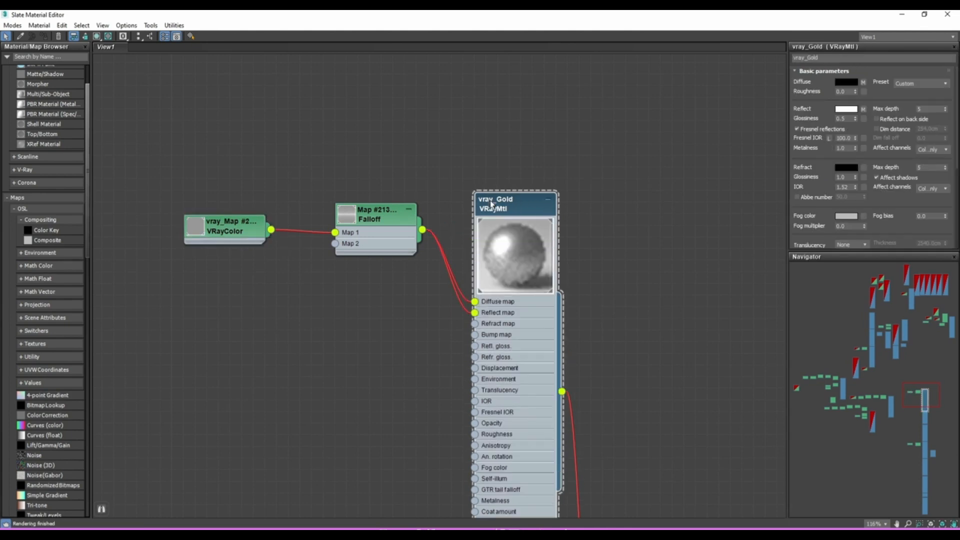
scroll(540, 264, up, 1)
scroll(564, 230, down, 1)
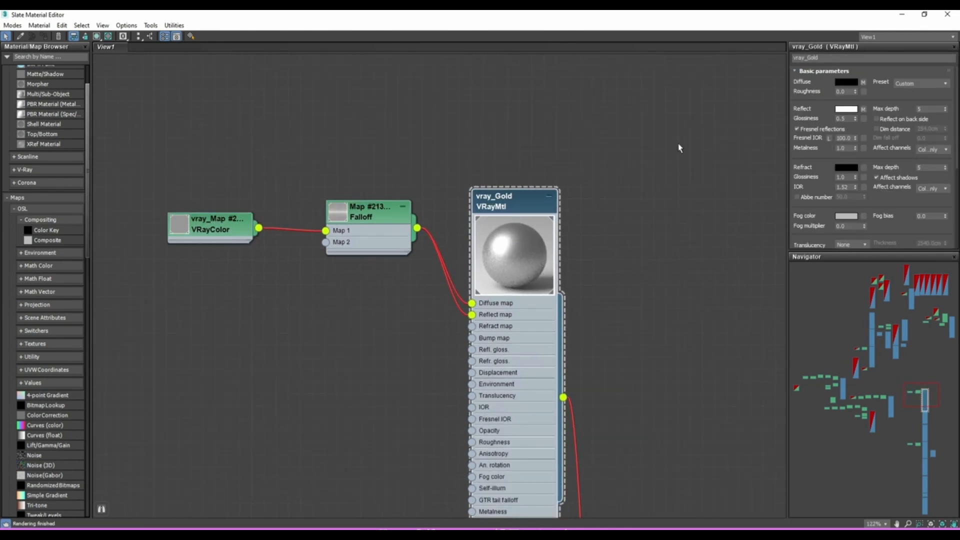
drag(855, 119, 856, 110)
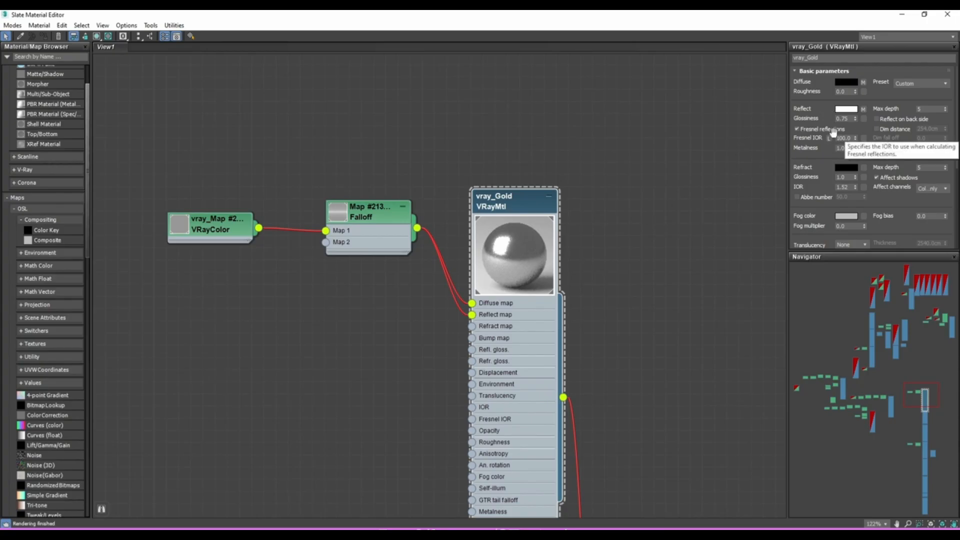
drag(854, 140, 861, 334)
drag(845, 417, 848, 138)
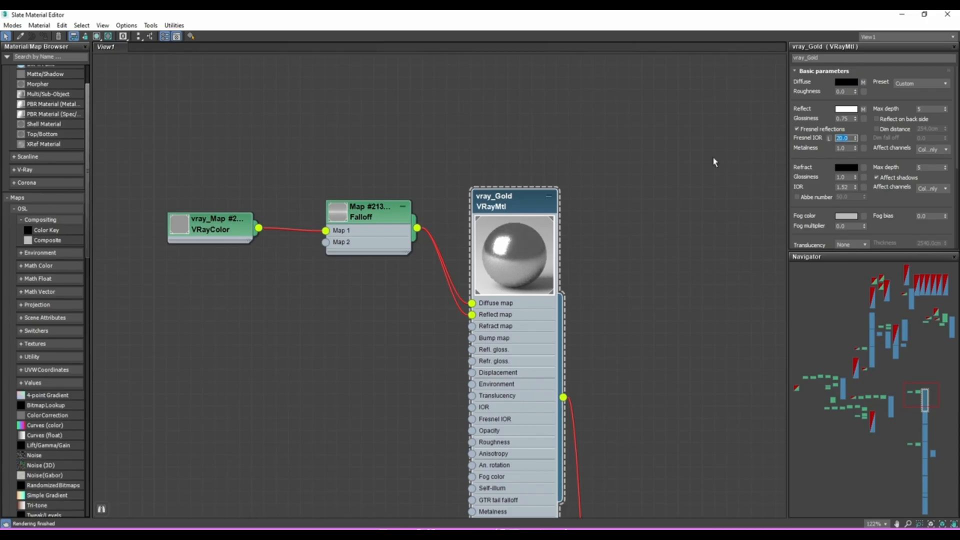
click(712, 180)
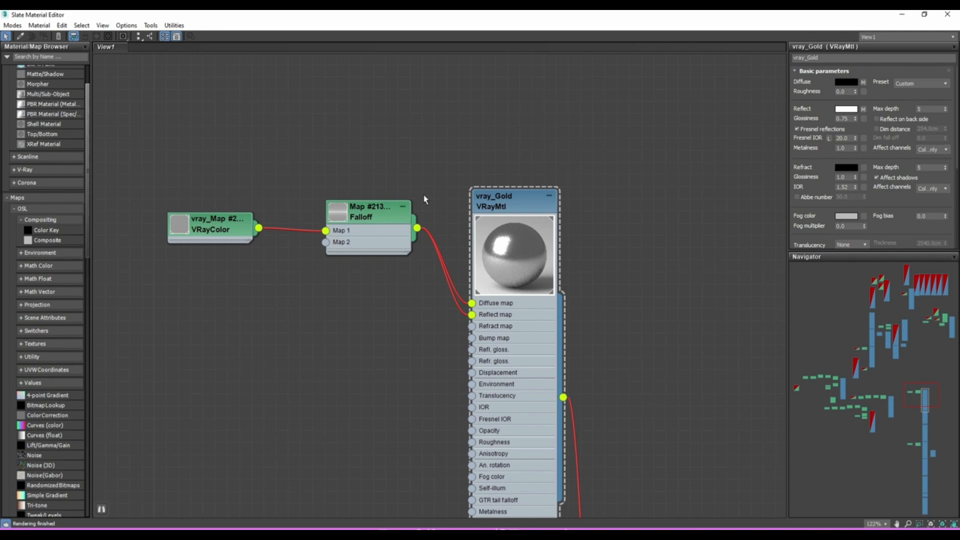
Rename the vray_Gold material as vray_silver and minimize the material editor.
click(484, 202)
click(825, 59)
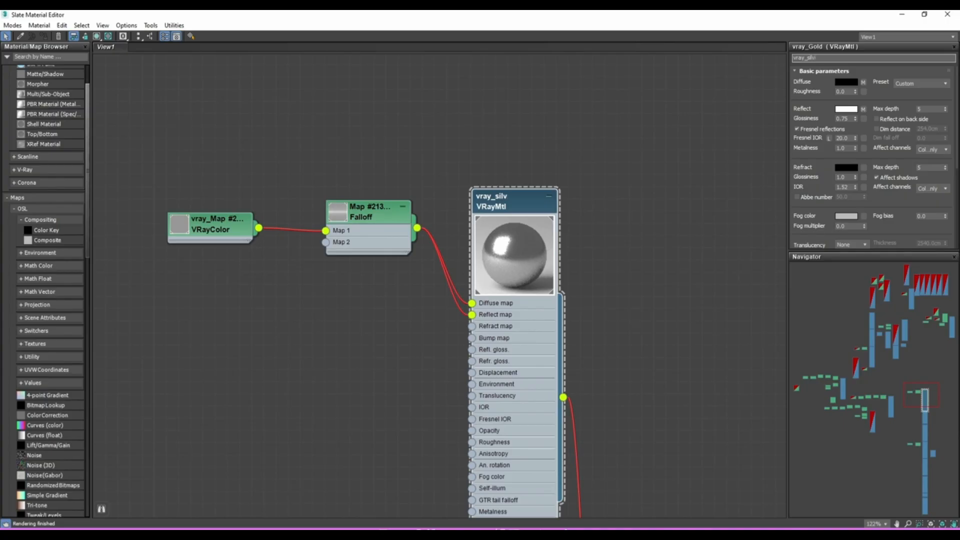
click(704, 226)
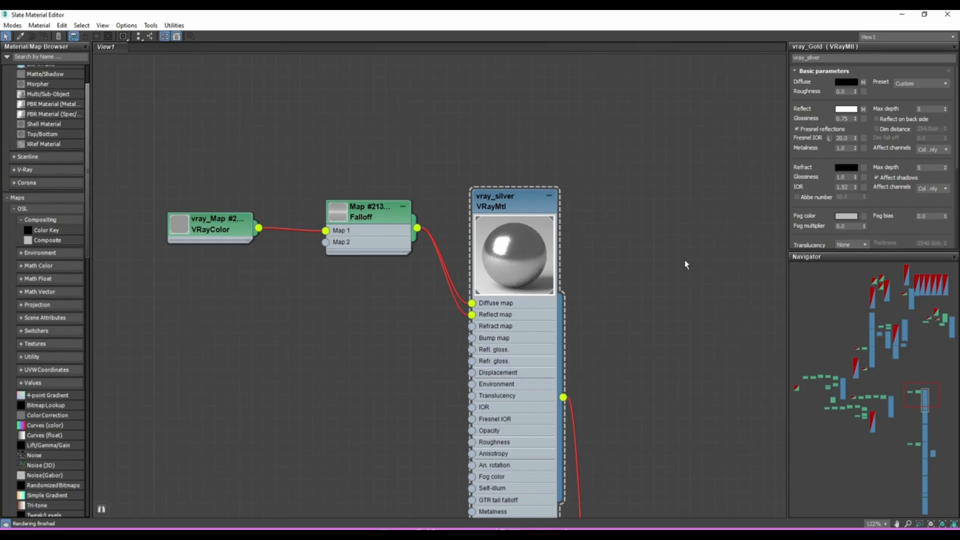
click(902, 14)
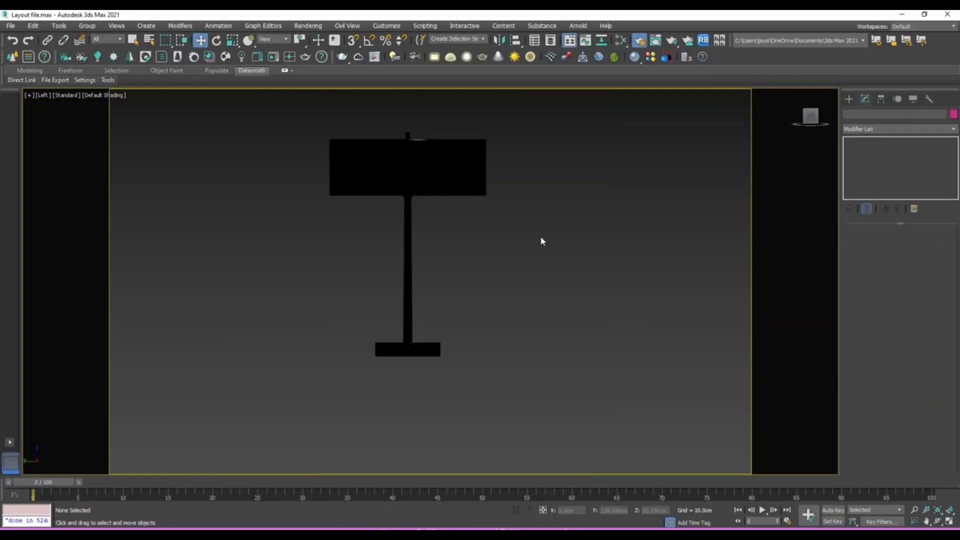
Select the table lamp, switch to a wireframe top view and unhide all the hidden scene objects.
click(429, 194)
alt+middle_drag(431, 207, 421, 296)
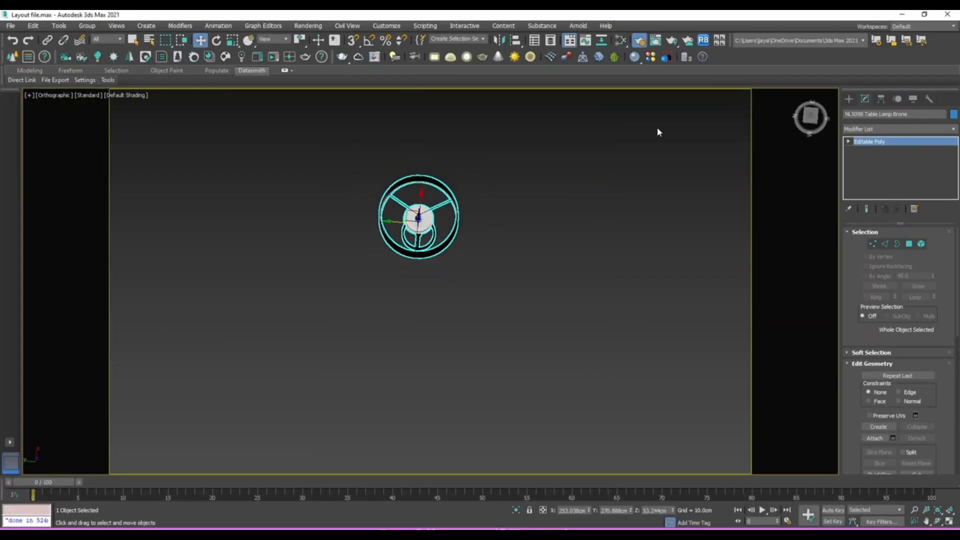
click(810, 115)
scroll(456, 231, down, 3)
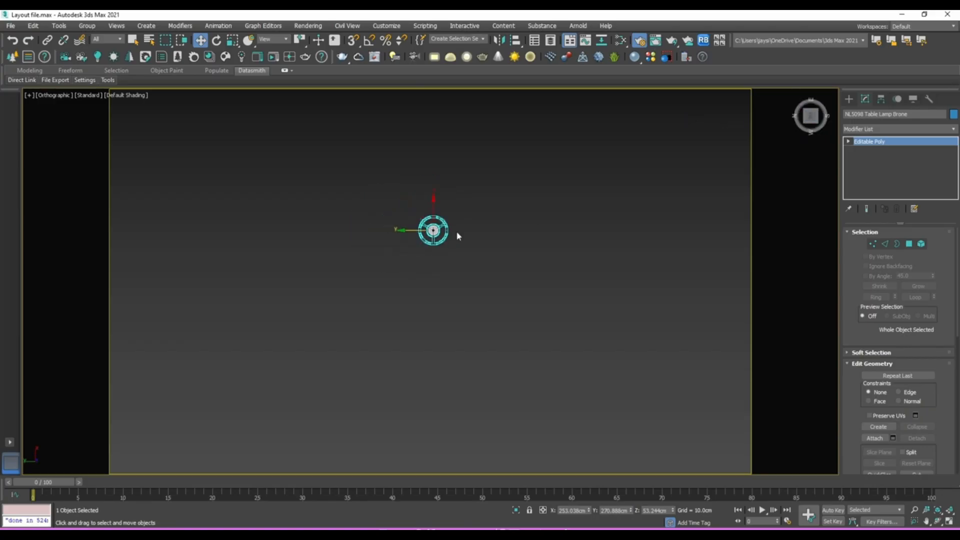
middle_drag(456, 231, 343, 277)
right_click(350, 273)
key(Escape)
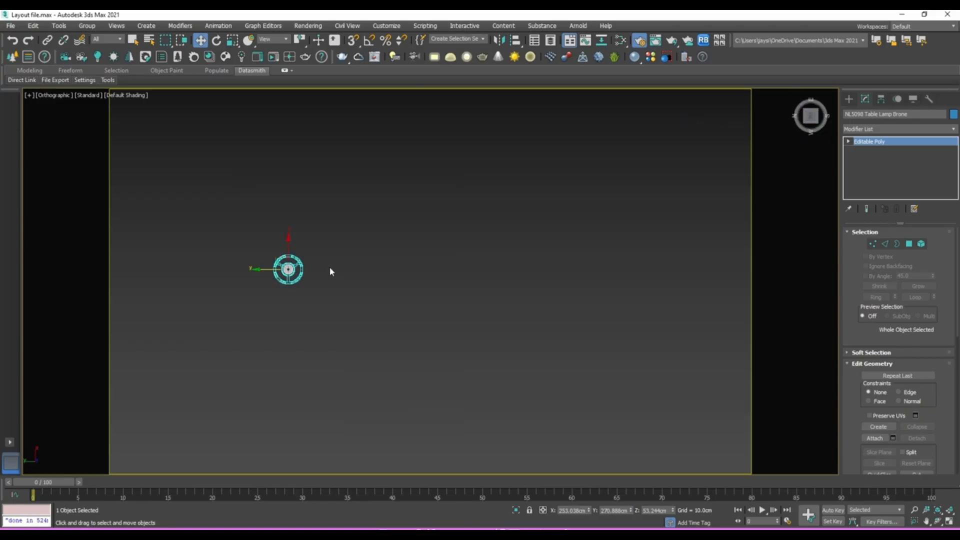
key(F3)
right_click(328, 266)
click(346, 216)
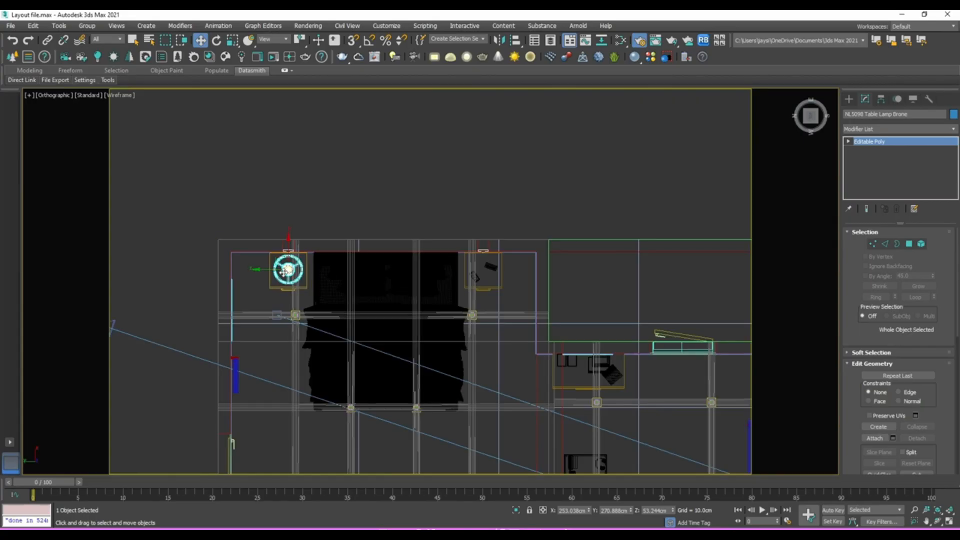
Clone the table lamp onto the bedside unit on the other side of the bed.
click(487, 263)
drag(487, 263, 470, 264)
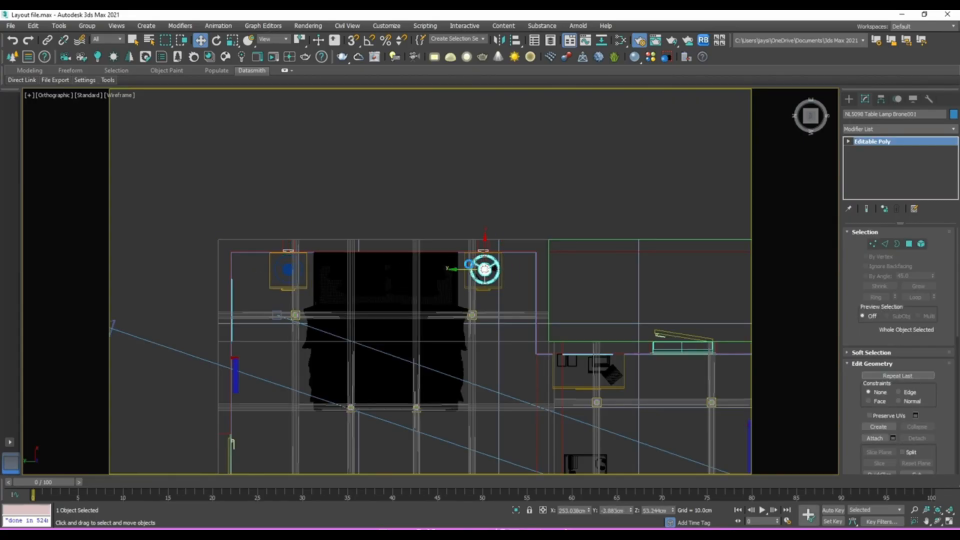
click(482, 317)
Move the phone and the table clock on that bedside unit clear of the copied lamp's base.
key(z)
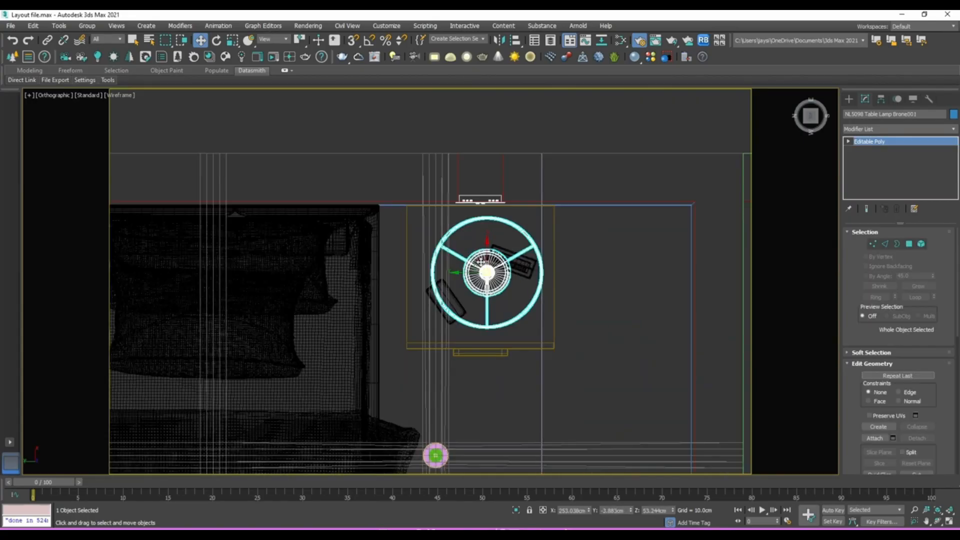
scroll(480, 262, up, 6)
drag(489, 289, 457, 307)
scroll(465, 289, down, 4)
click(446, 330)
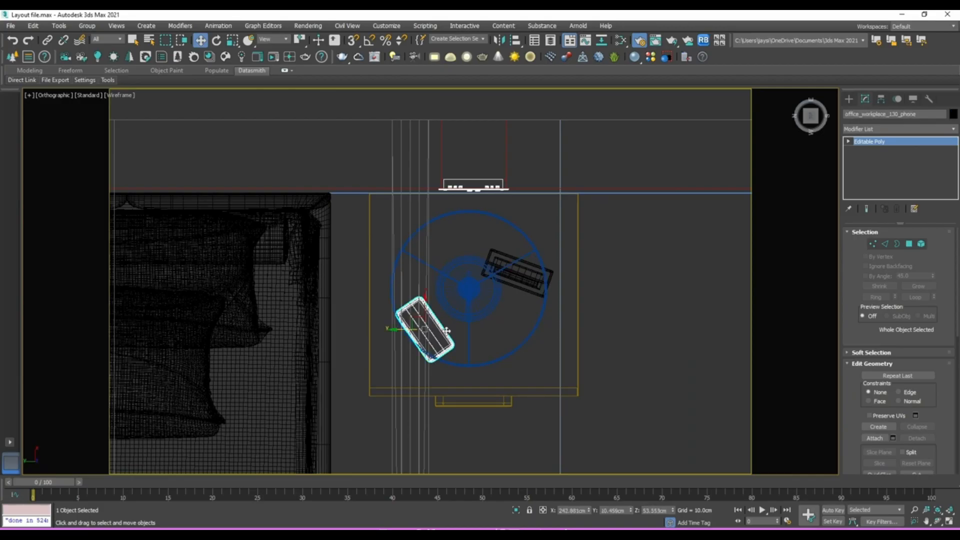
drag(415, 320, 403, 332)
click(517, 274)
drag(509, 257, 526, 335)
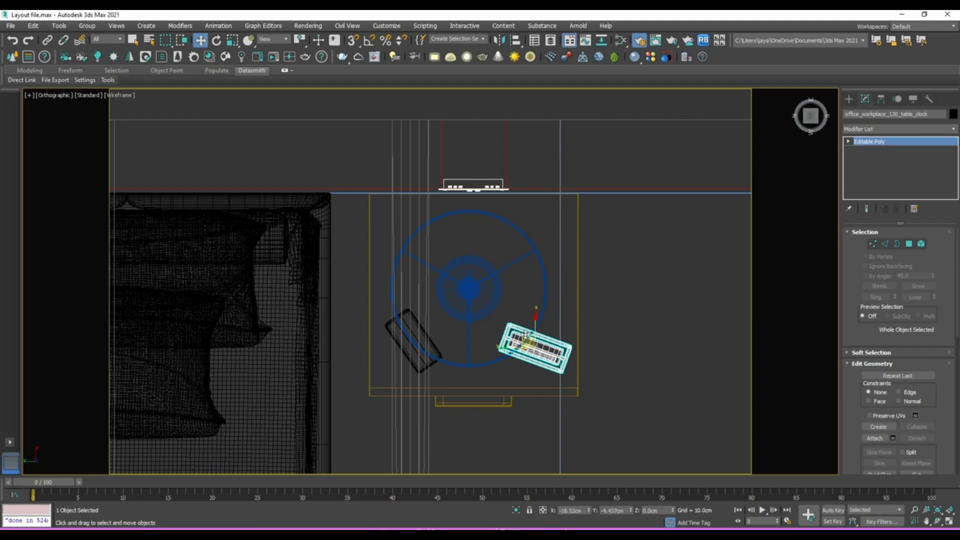
alt+middle_drag(526, 335, 405, 253)
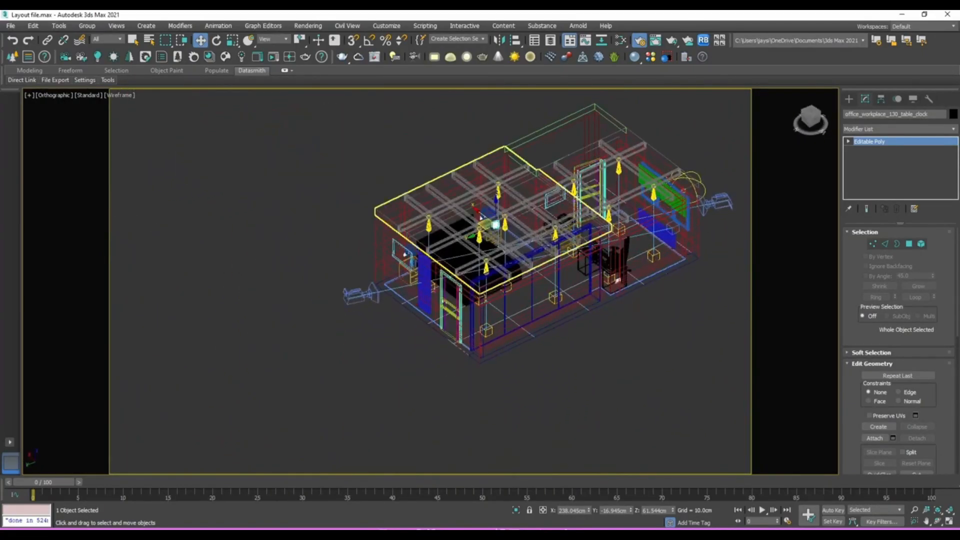
scroll(530, 220, up, 5)
click(548, 226)
right_click(552, 223)
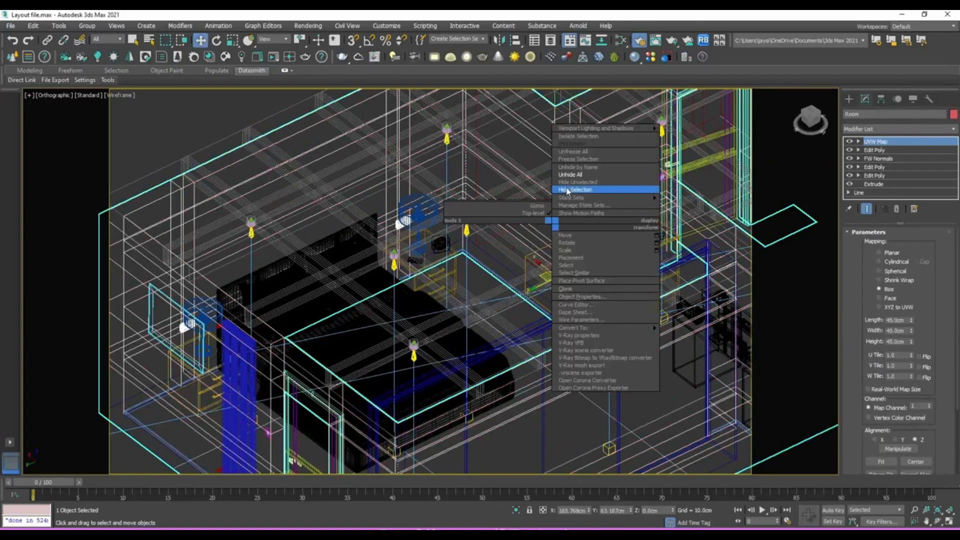
click(568, 190)
alt+middle_drag(568, 189, 345, 310)
key(ctrl+z)
Clone the bedroom's framed wall picture toward the opposite wall as one independent Copy.
scroll(325, 132, up, 5)
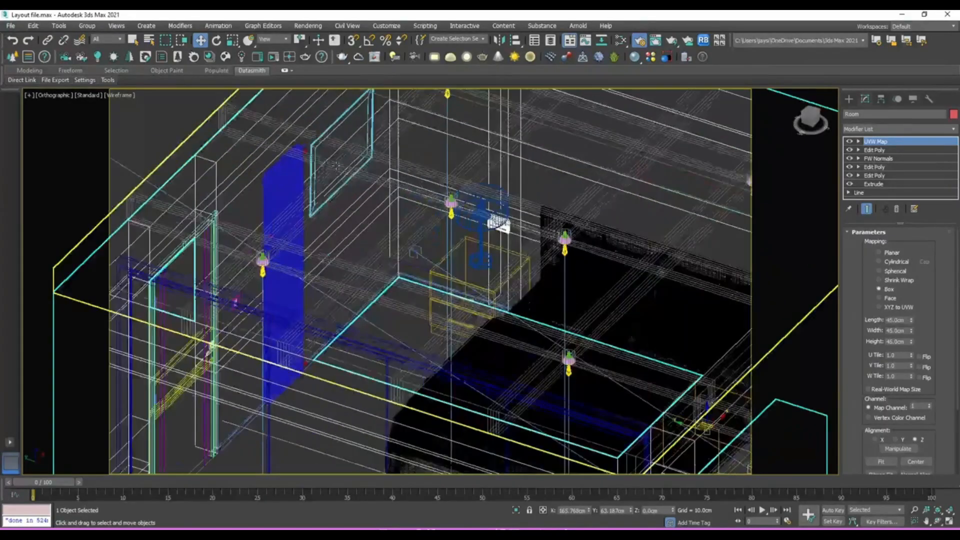
click(324, 132)
scroll(339, 157, down, 4)
alt+middle_drag(350, 210, 365, 221)
scroll(365, 207, down, 2)
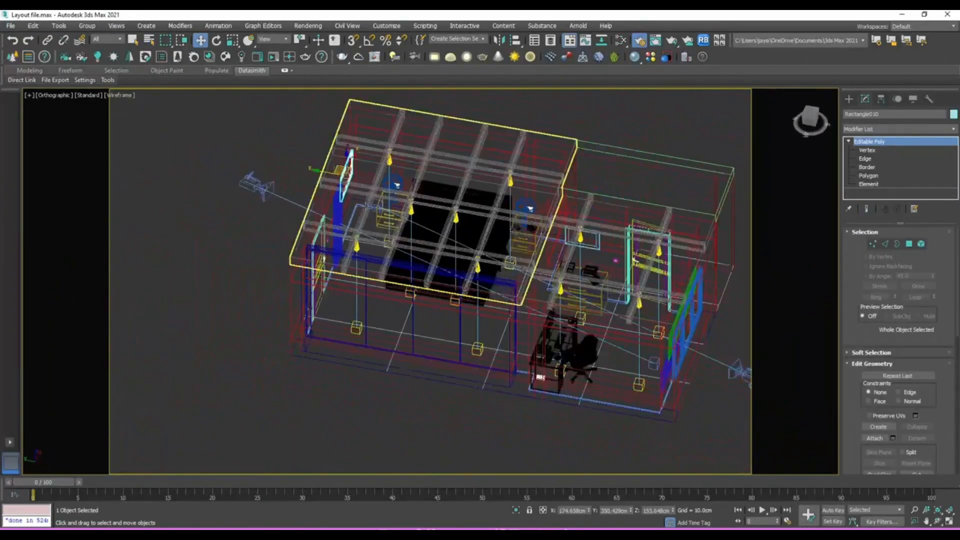
shift+drag(325, 173, 515, 202)
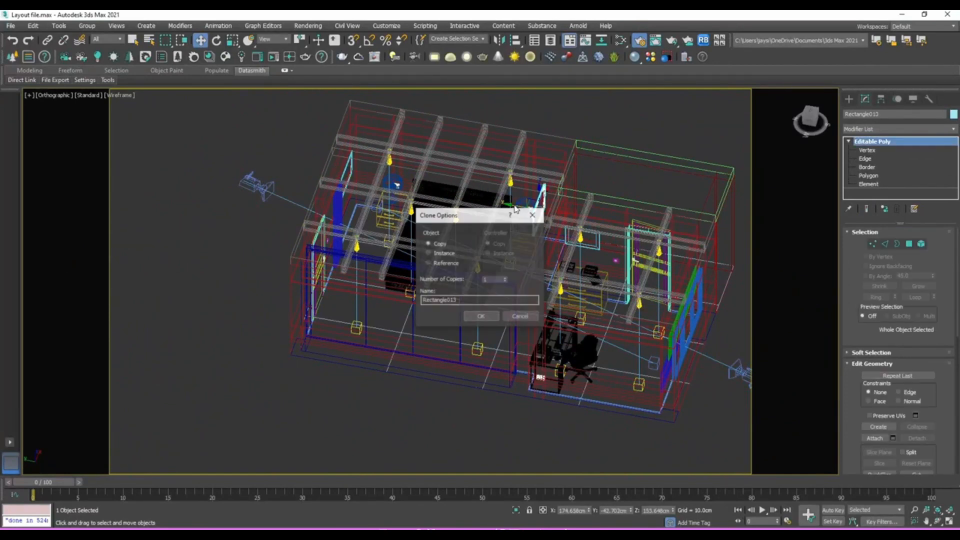
click(493, 318)
Center the copied picture frame's pivot on the object, adjusting the pivot only.
click(806, 112)
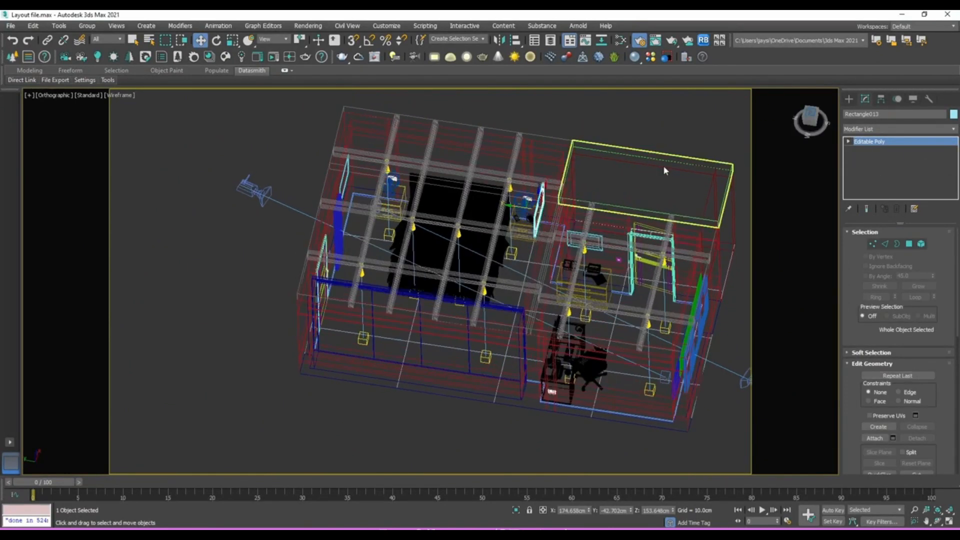
key(e)
drag(522, 284, 542, 337)
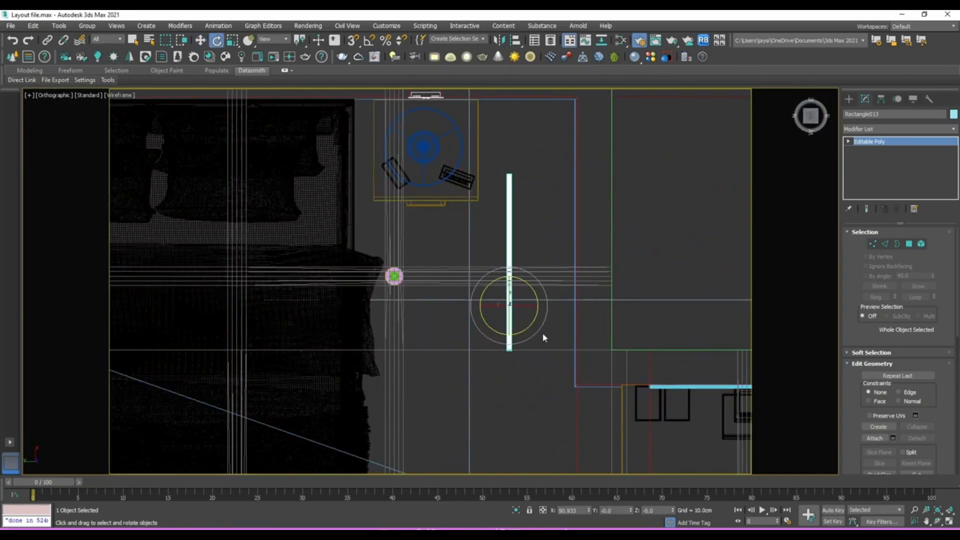
click(881, 99)
click(899, 168)
click(909, 222)
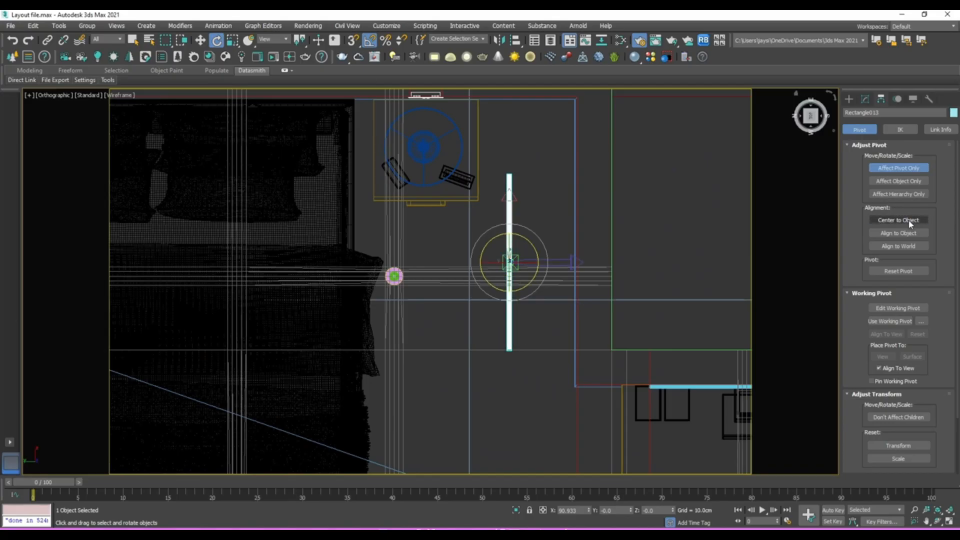
click(898, 167)
Turn the copied picture frame around to face the bedroom and move it flush against the wall beside the bed.
drag(525, 249, 562, 343)
key(w)
drag(503, 249, 568, 249)
alt+middle_drag(568, 249, 492, 271)
alt+middle_drag(492, 271, 543, 265)
drag(806, 120, 834, 117)
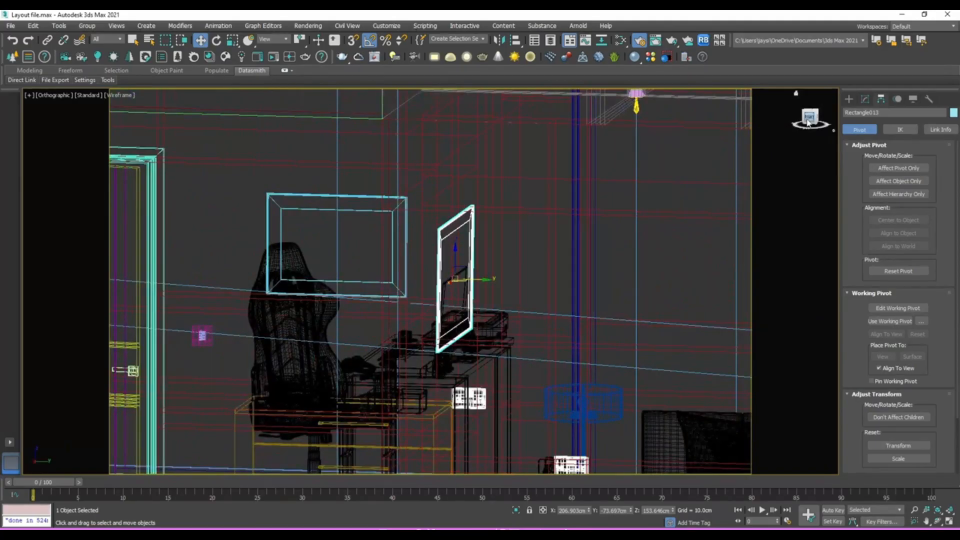
click(808, 120)
scroll(450, 264, up, 4)
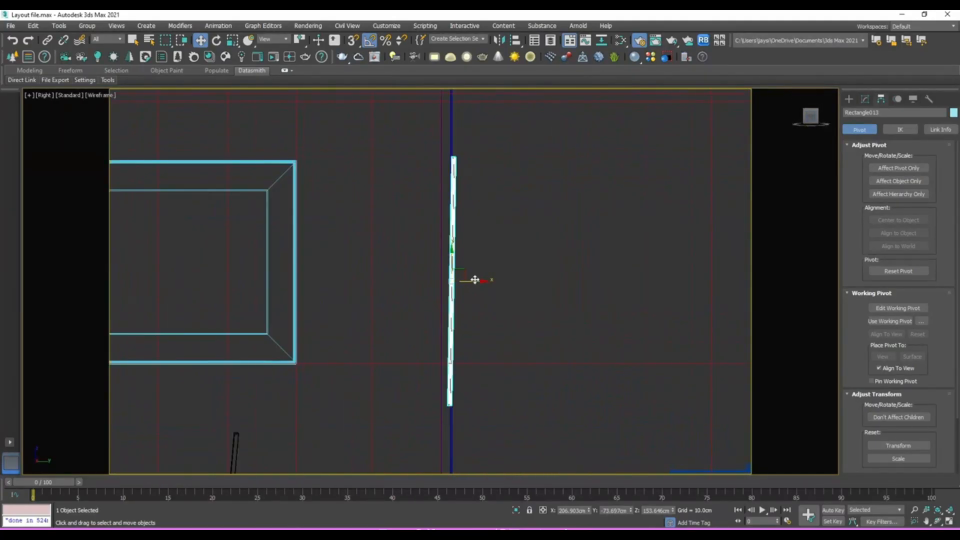
drag(475, 280, 468, 280)
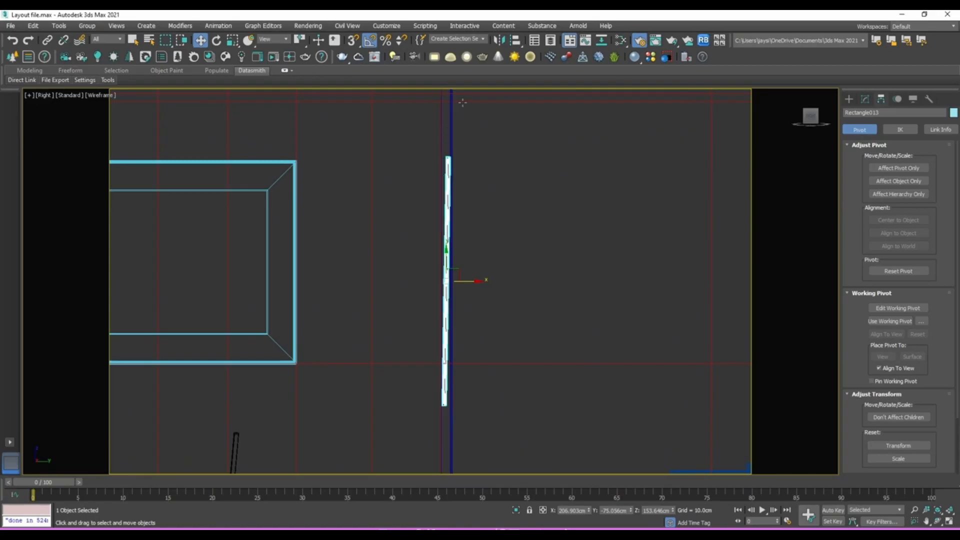
Hide everything except the copied picture frame and the room, and display the viewport in Default Shading.
scroll(463, 102, down, 6)
alt+middle_drag(462, 113, 426, 230)
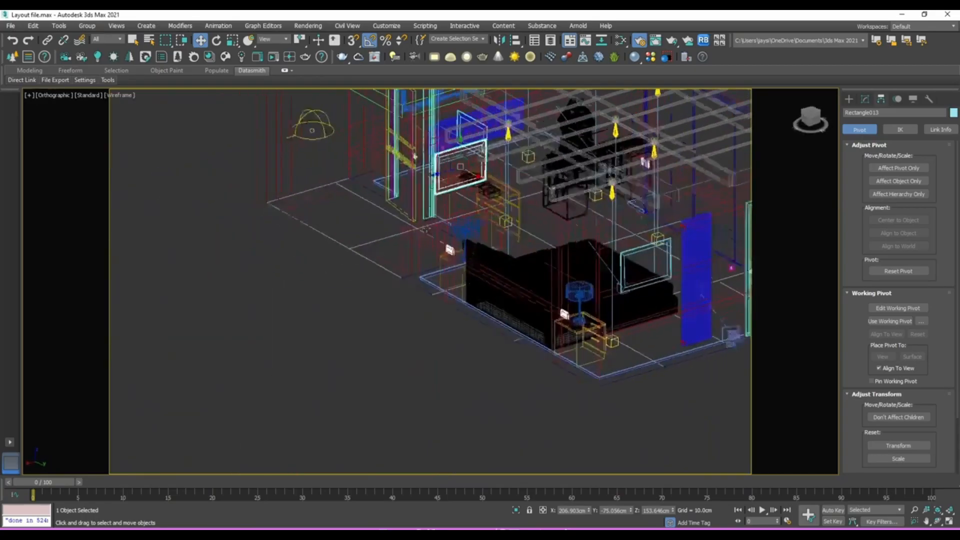
ctrl+click(456, 209)
right_click(456, 208)
click(484, 166)
scroll(485, 223, up, 5)
click(137, 96)
click(129, 95)
click(150, 103)
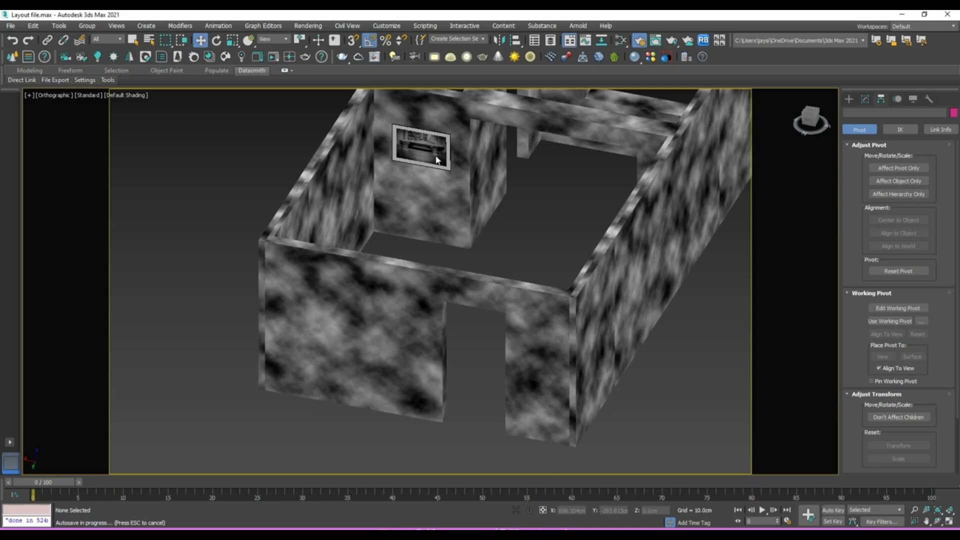
Select the copied picture frame on the bedroom wall.
scroll(436, 159, up, 4)
click(442, 194)
scroll(442, 194, up, 4)
alt+middle_drag(437, 194, 429, 189)
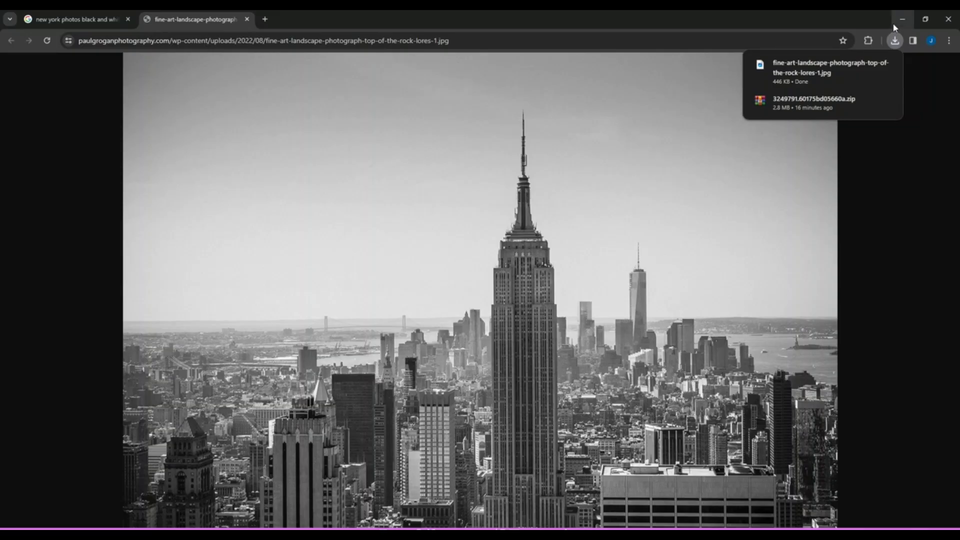
click(317, 23)
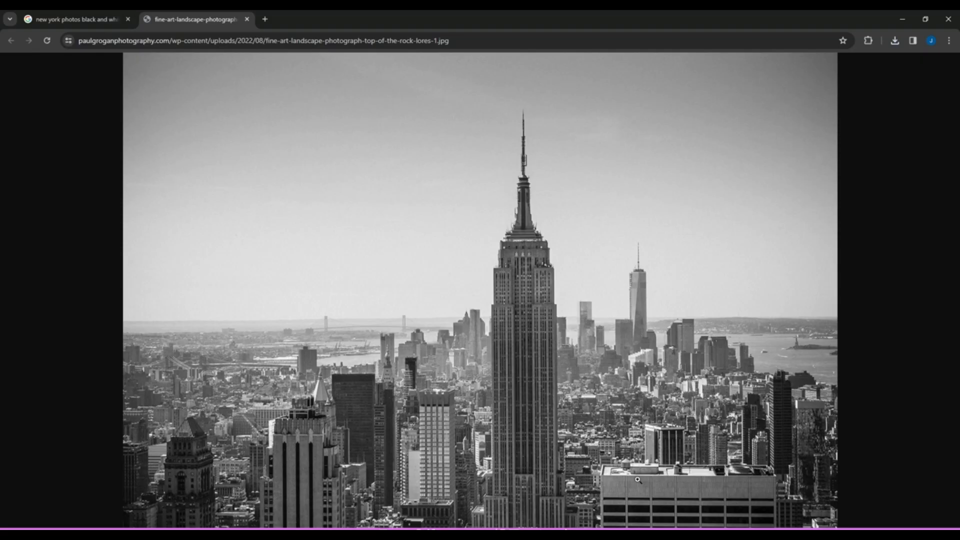
click(794, 353)
click(804, 347)
click(807, 343)
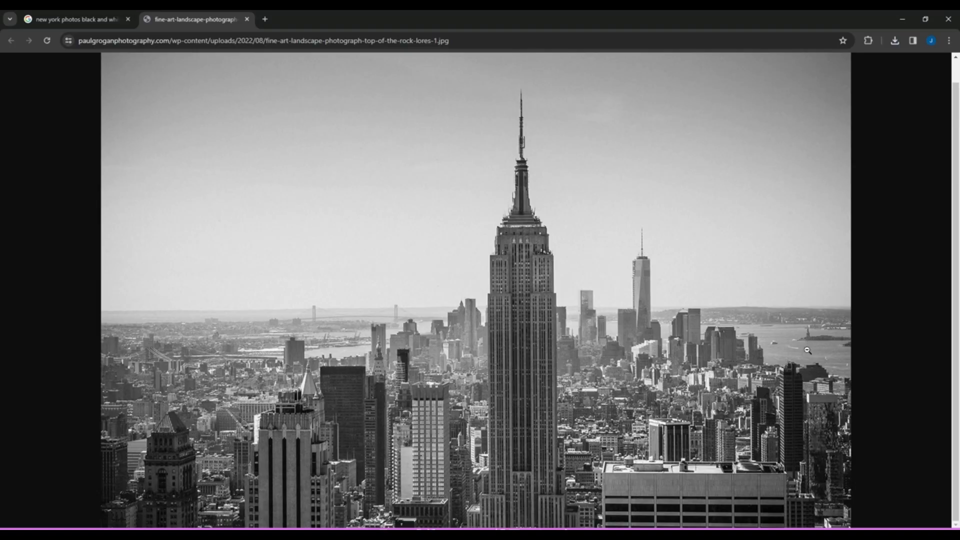
click(808, 350)
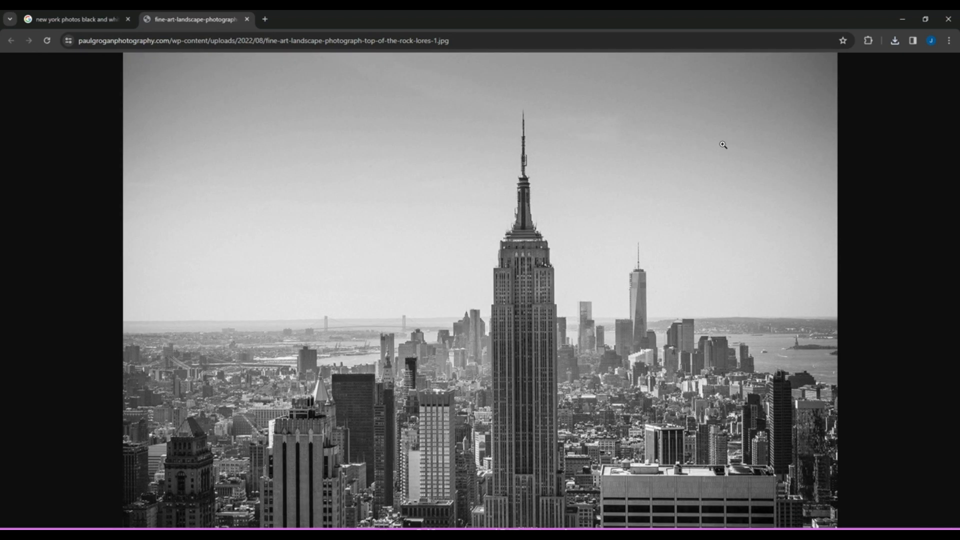
Return to 3ds Max, open the Slate Material Editor beside the picture and sample the copied frame's material.
click(893, 21)
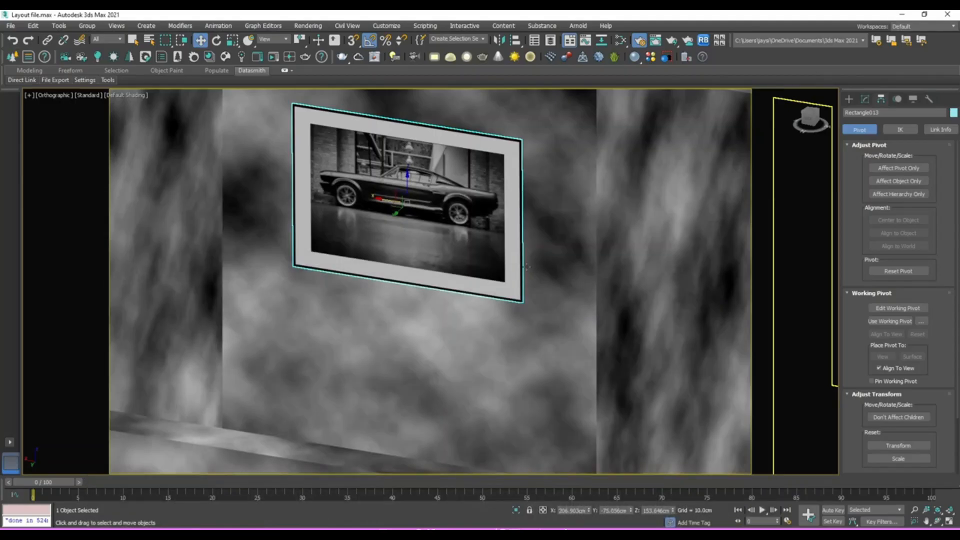
middle_drag(416, 224, 422, 271)
scroll(422, 271, up, 4)
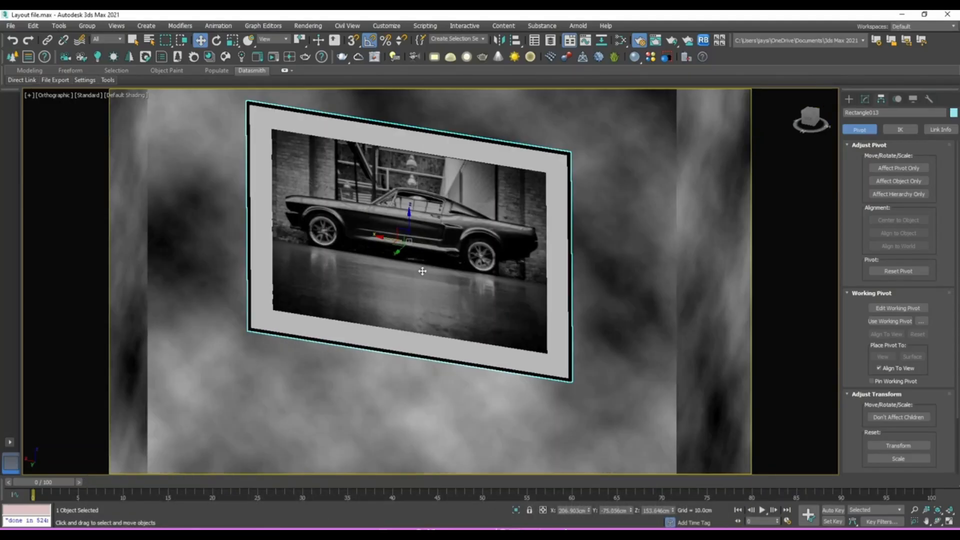
scroll(423, 271, down, 3)
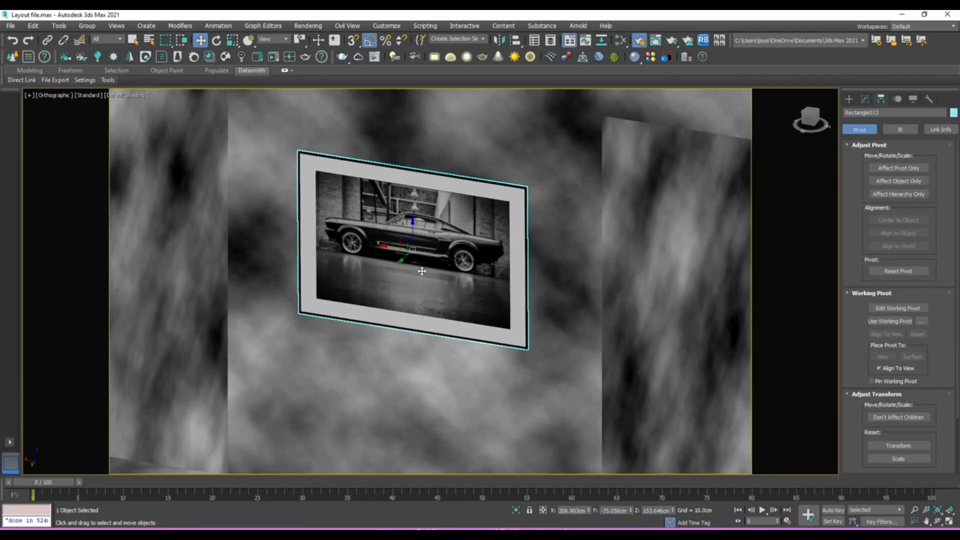
key(m)
drag(457, 15, 751, 89)
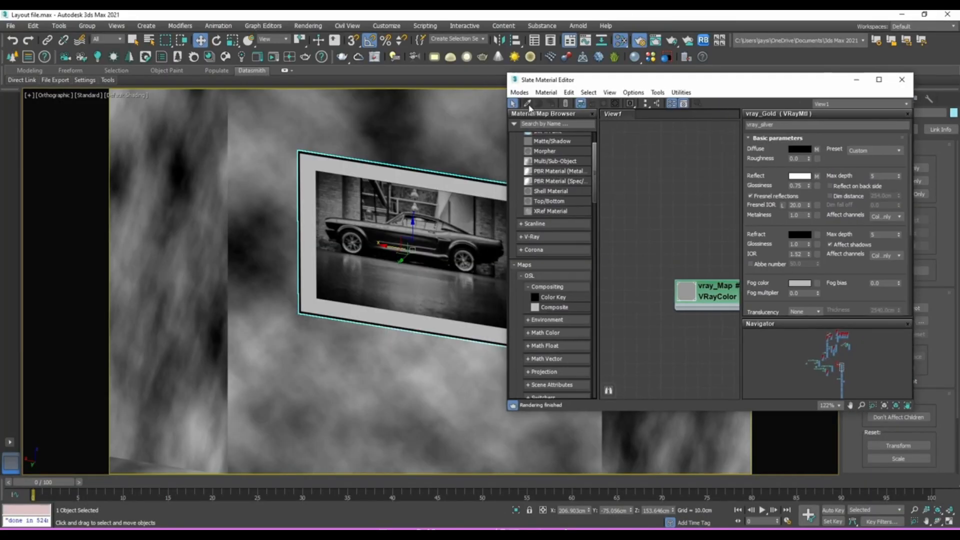
click(443, 226)
Duplicate the frame material's node tree and load fine-art-landscape-photograph-top-of-the-rock-lores-1.jpg as the copy's picture bitmap.
scroll(670, 221, down, 5)
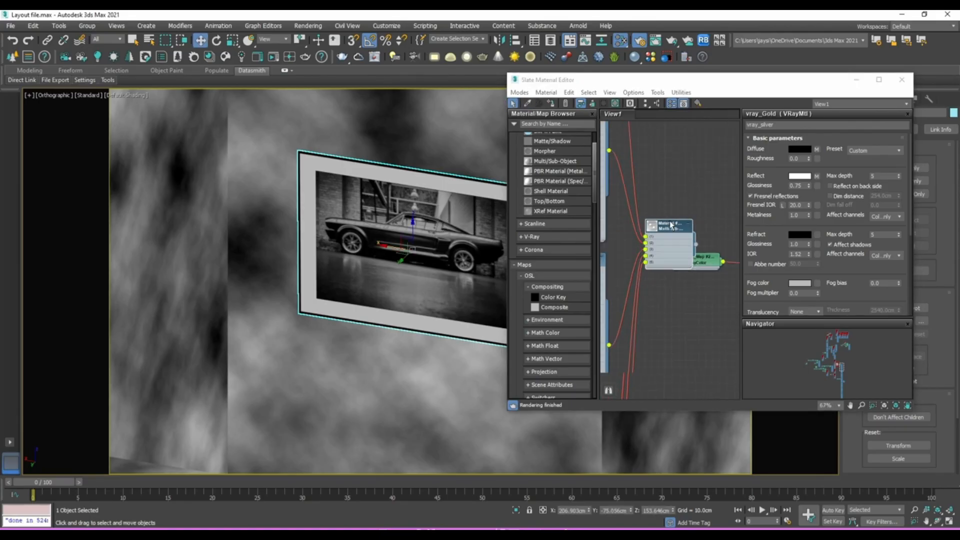
scroll(670, 226, down, 8)
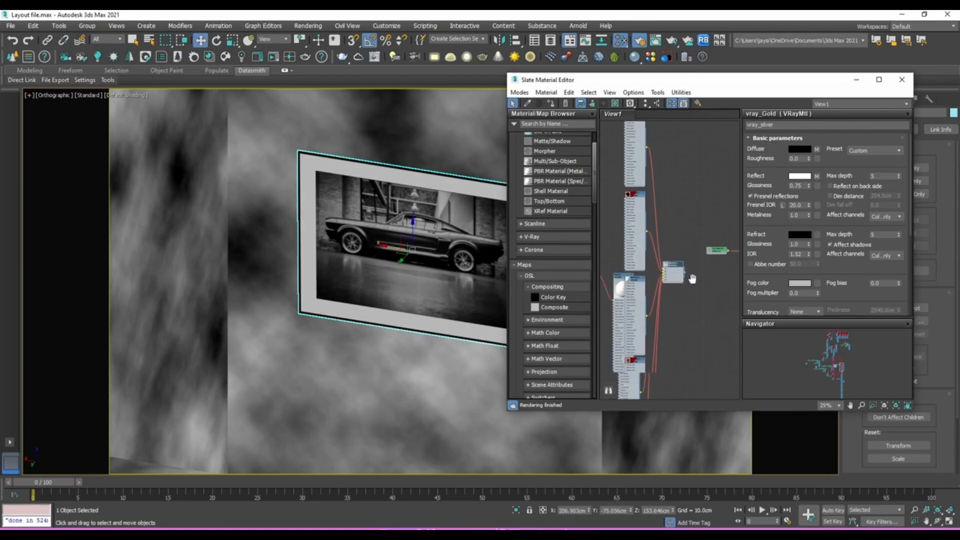
scroll(694, 284, up, 4)
middle_drag(694, 284, 706, 188)
drag(706, 189, 701, 289)
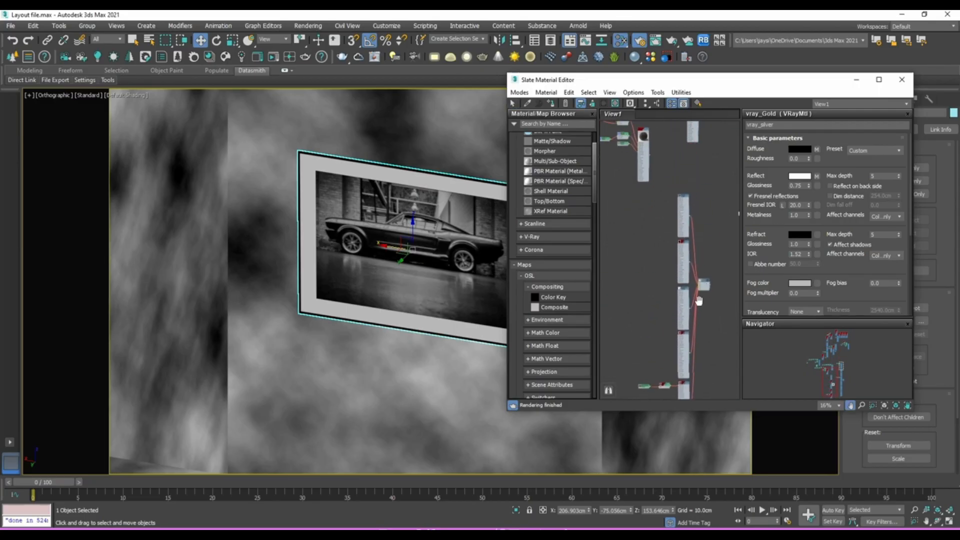
scroll(698, 297, down, 2)
middle_drag(699, 297, 701, 214)
drag(669, 148, 713, 326)
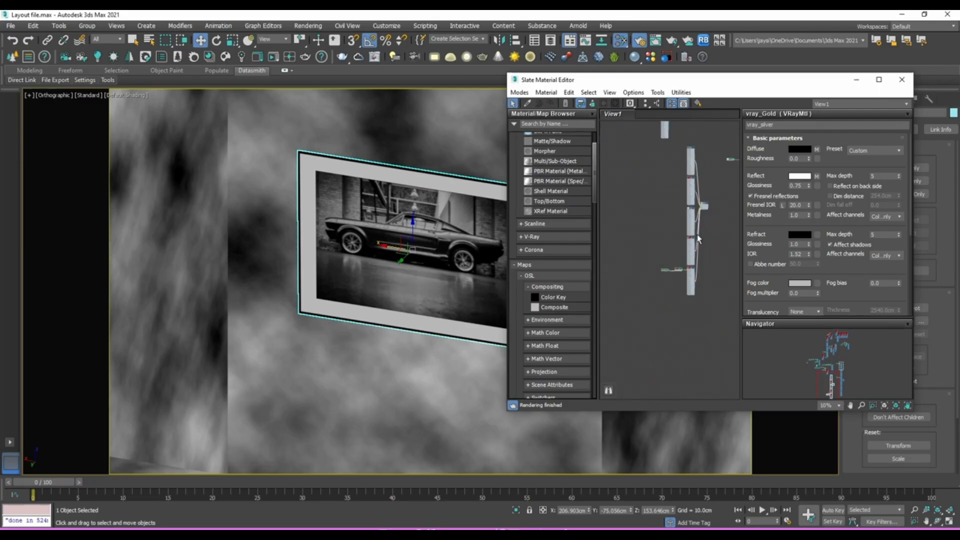
click(710, 202)
drag(659, 150, 716, 343)
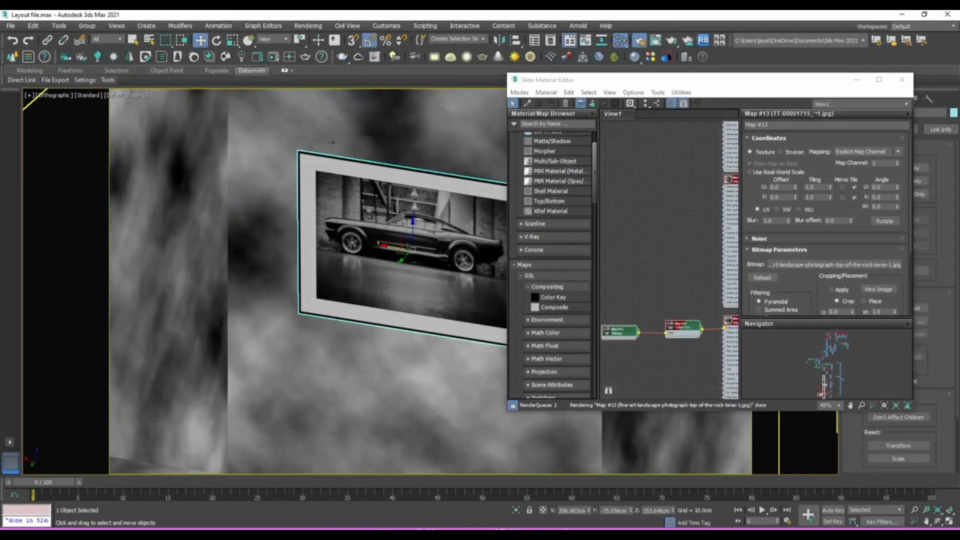
scroll(662, 282, up, 4)
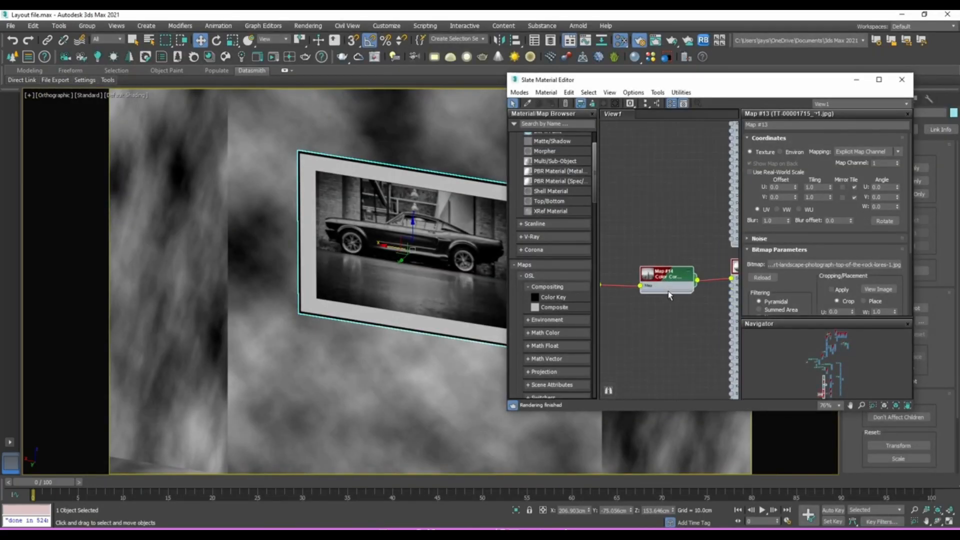
Trace the duplicated picture map to its parent Multi/Sub-Object material and open that material's parameters.
double_click(719, 272)
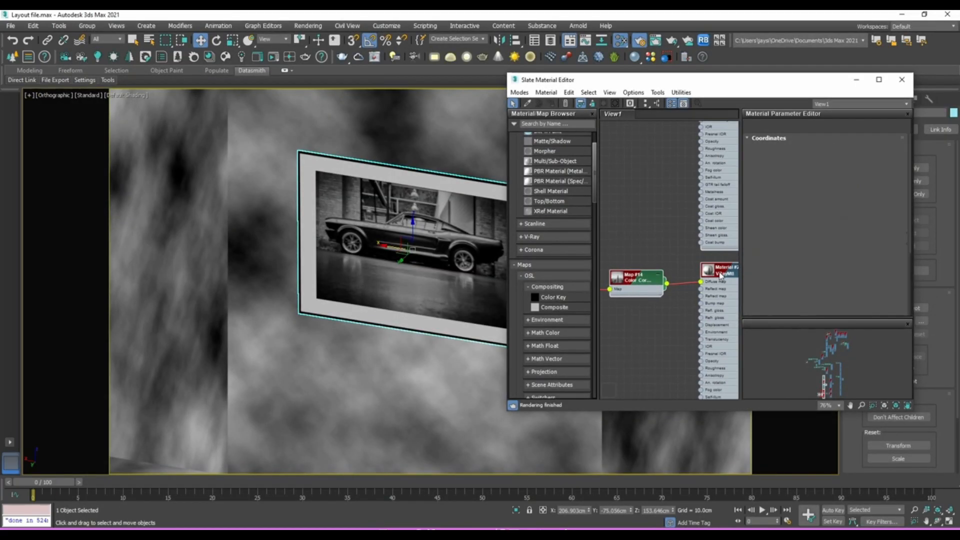
mouse_move(657, 300)
middle_down()
mouse_move(705, 308)
mouse_move(646, 284)
middle_up()
double_click(642, 295)
middle_drag(713, 275, 664, 280)
scroll(665, 280, down, 3)
middle_drag(693, 212, 658, 398)
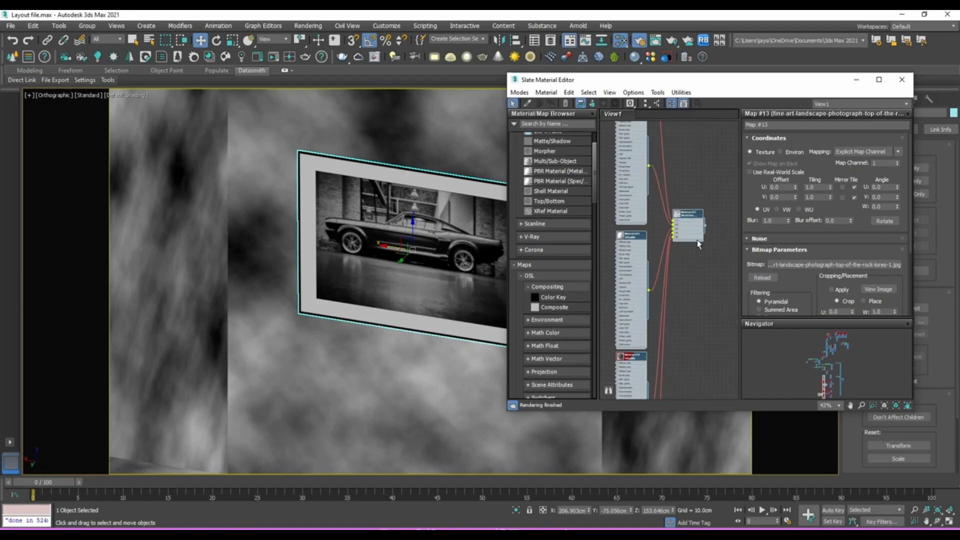
double_click(694, 218)
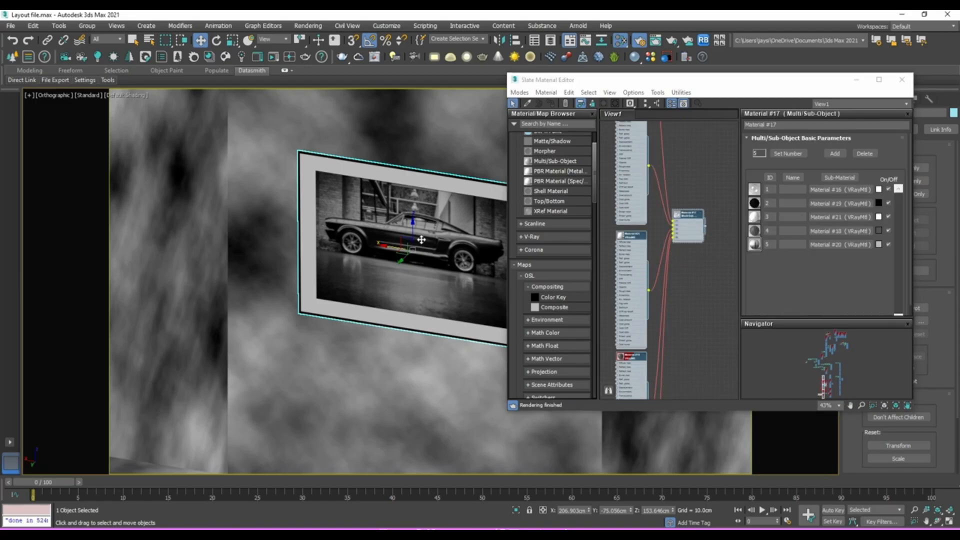
Assign the duplicated Multi/Sub-Object material with the New York skyline picture to the selected frame on the bedroom wall.
click(543, 92)
click(575, 148)
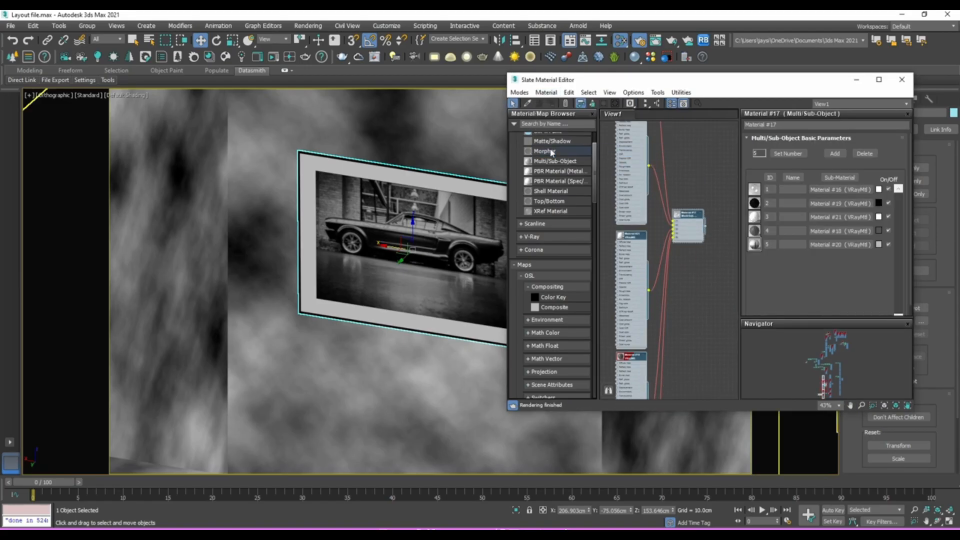
click(688, 215)
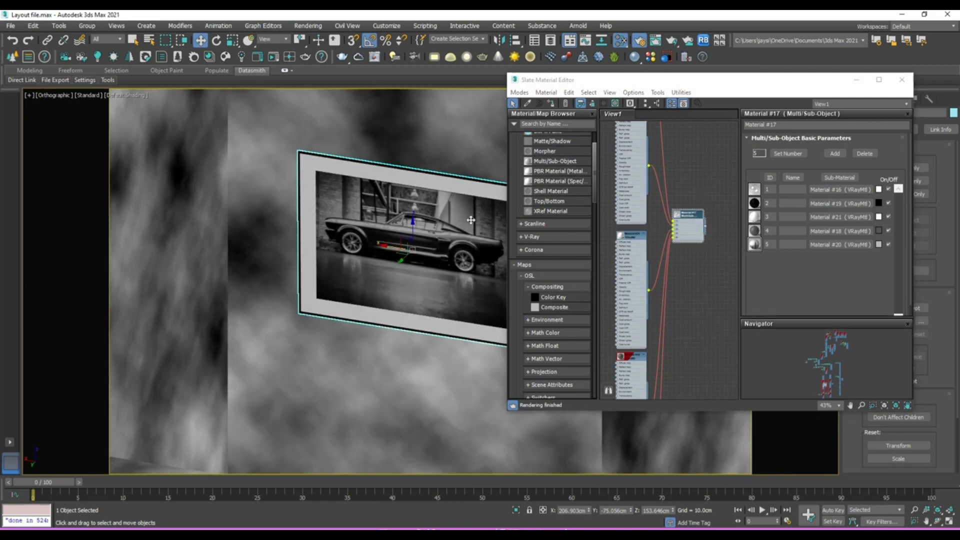
click(546, 92)
click(575, 151)
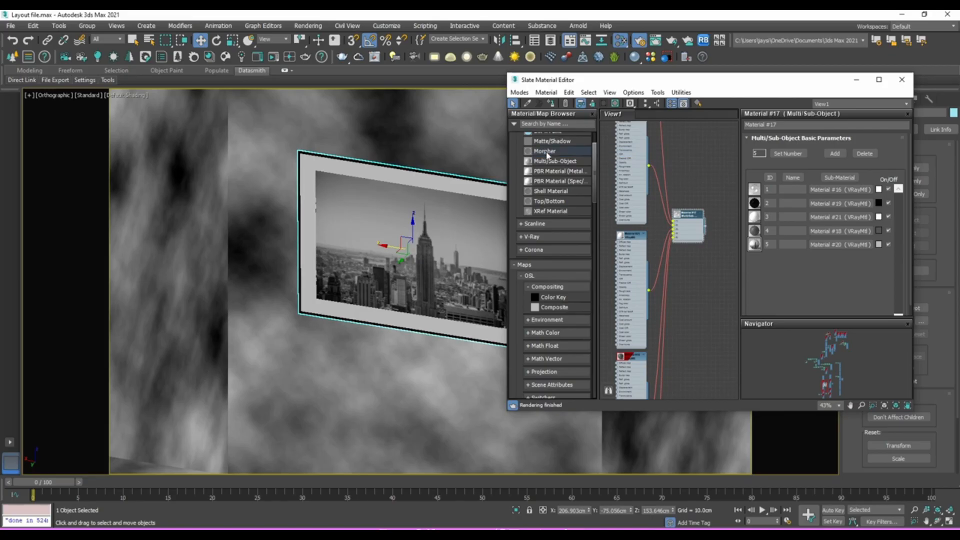
scroll(459, 243, down, 2)
alt+middle_drag(459, 243, 434, 265)
scroll(455, 257, up, 3)
scroll(434, 264, up, 3)
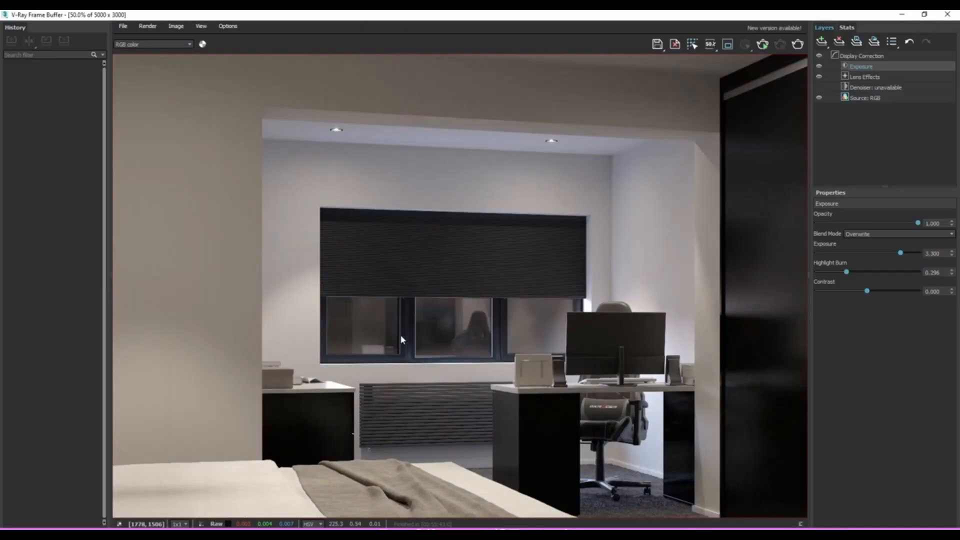
Try lowering the bedroom render's Exposure to 1.108, and undo the change.
drag(900, 253, 880, 253)
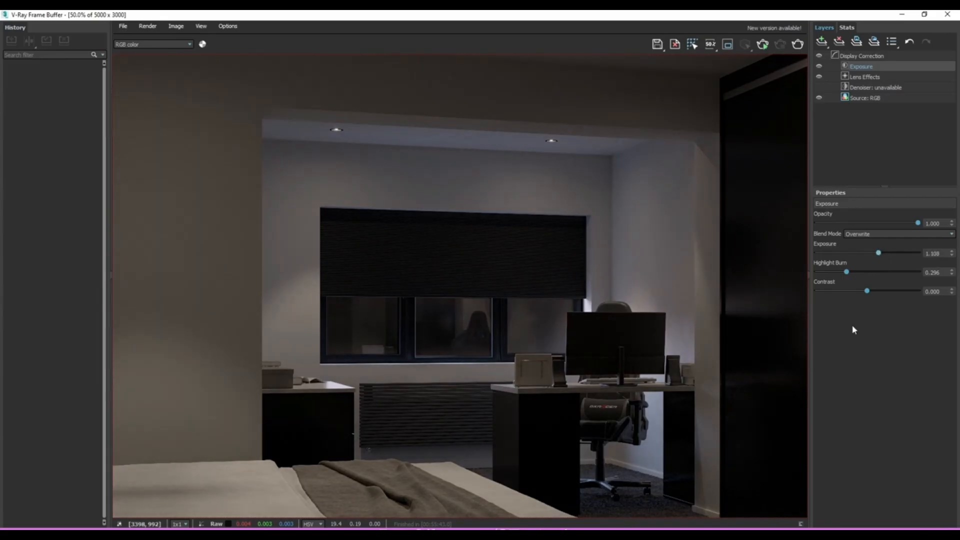
key(ctrl+z)
scroll(629, 311, down, 1)
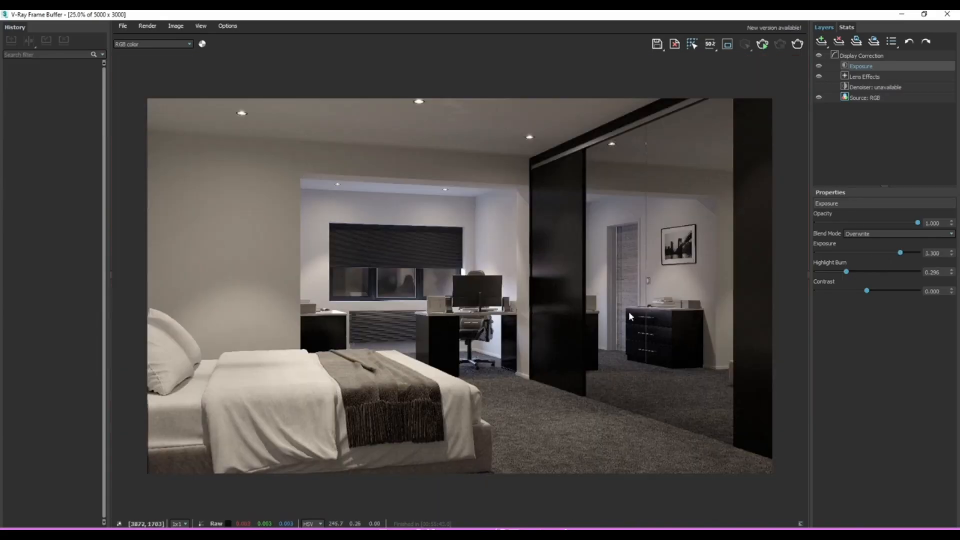